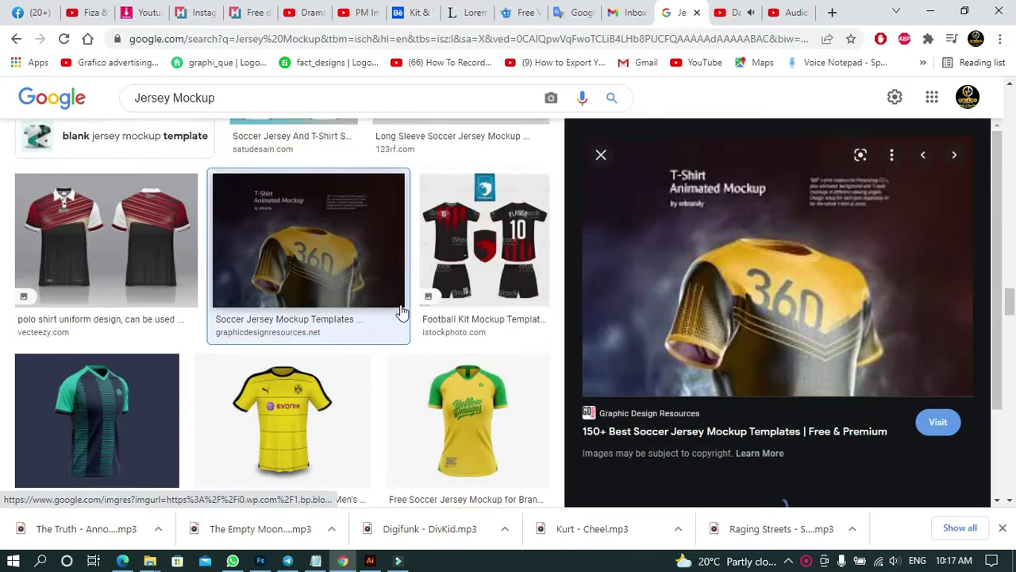
# Copy the previewed "T-Shirt Animated Mockup" image with the yellow 360 jersey from the image search results.
pyautogui.scroll(-1, 762, 384)
pyautogui.scroll(-6, 762, 383)
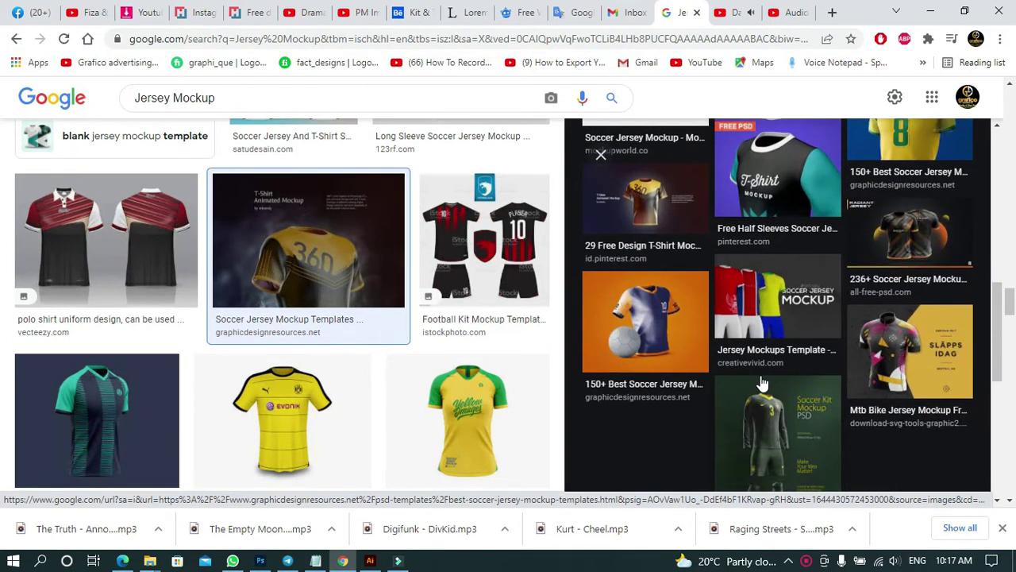
pyautogui.scroll(-5, 762, 384)
pyautogui.scroll(10, 762, 383)
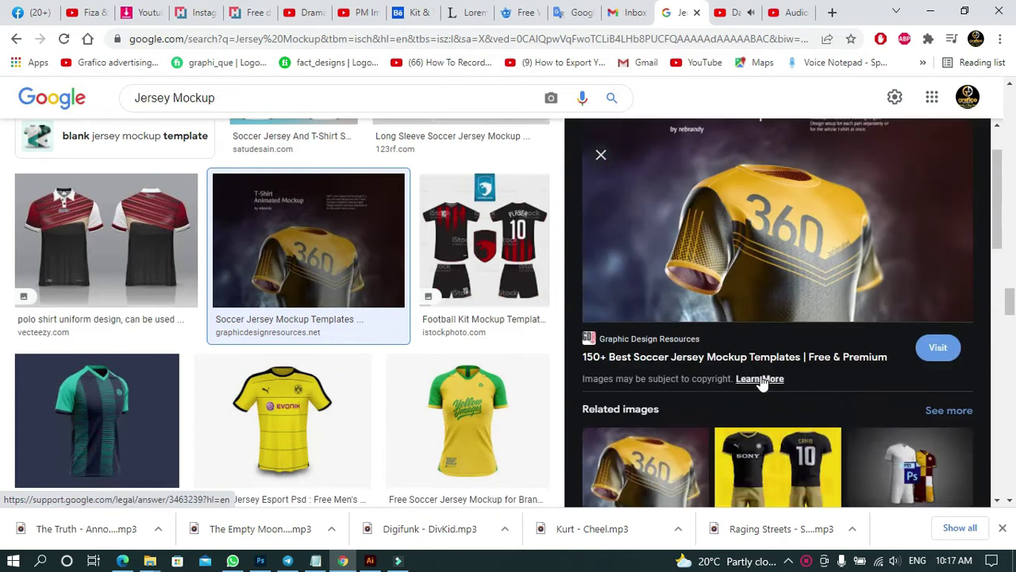
pyautogui.scroll(1, 762, 381)
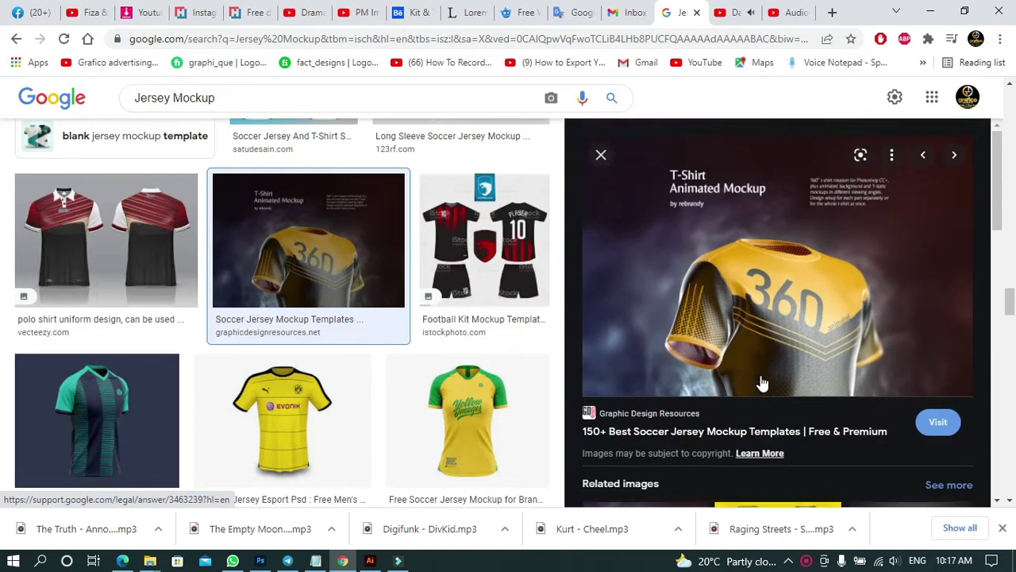
pyautogui.rightClick(735, 262)
pyautogui.click(799, 431)
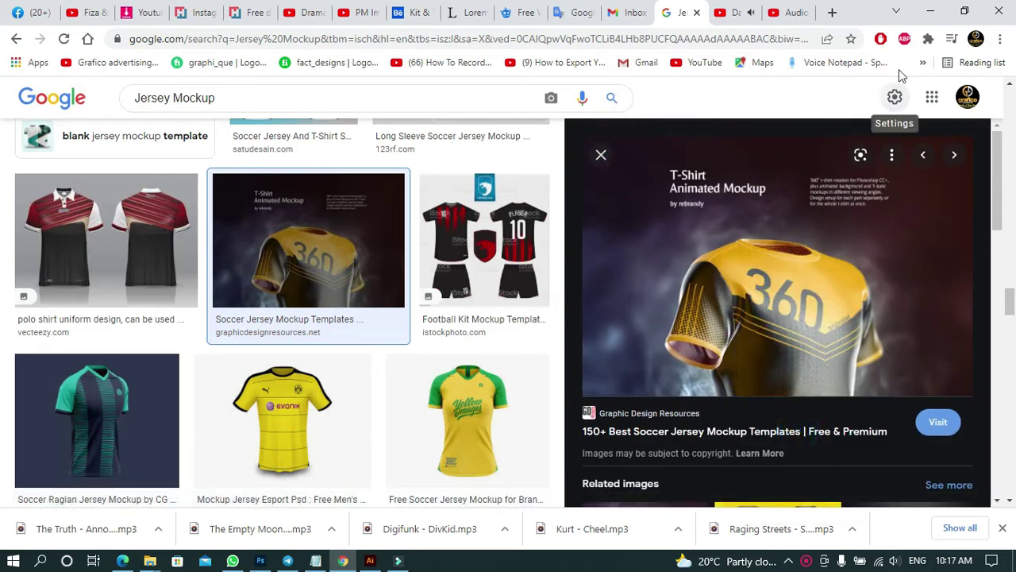
# Switch to Photoshop, create a 1084 x 1084 px document at 72 ppi from the saved preset, and paste the copied jersey image.
pyautogui.click(930, 11)
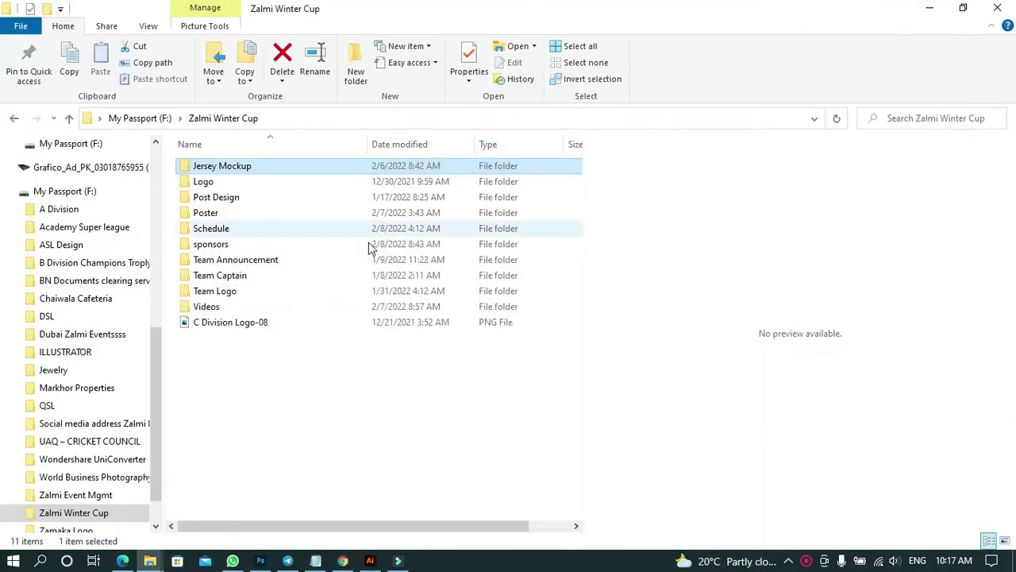
pyautogui.click(262, 560)
pyautogui.click(33, 9)
pyautogui.click(178, 93)
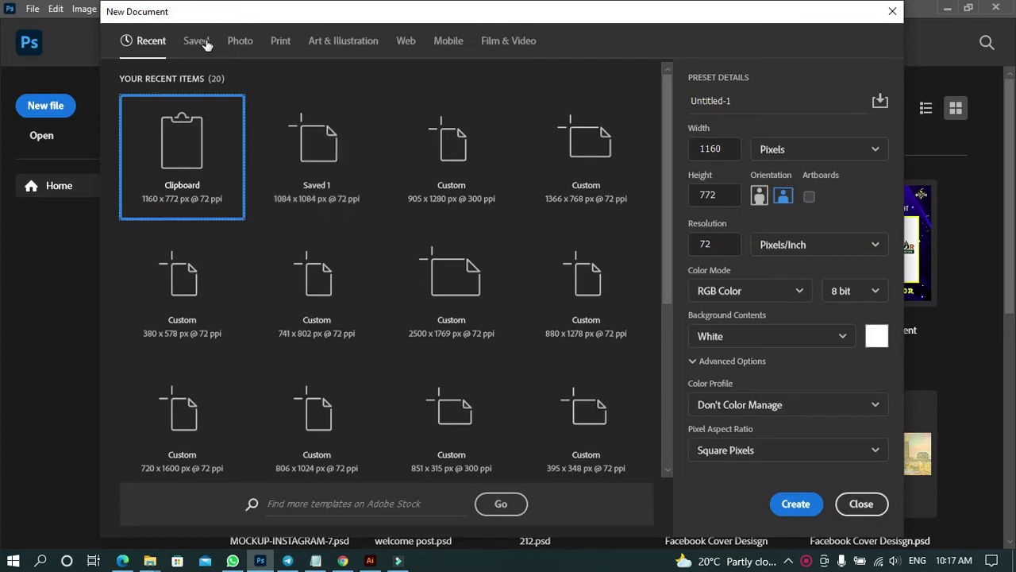
pyautogui.click(198, 41)
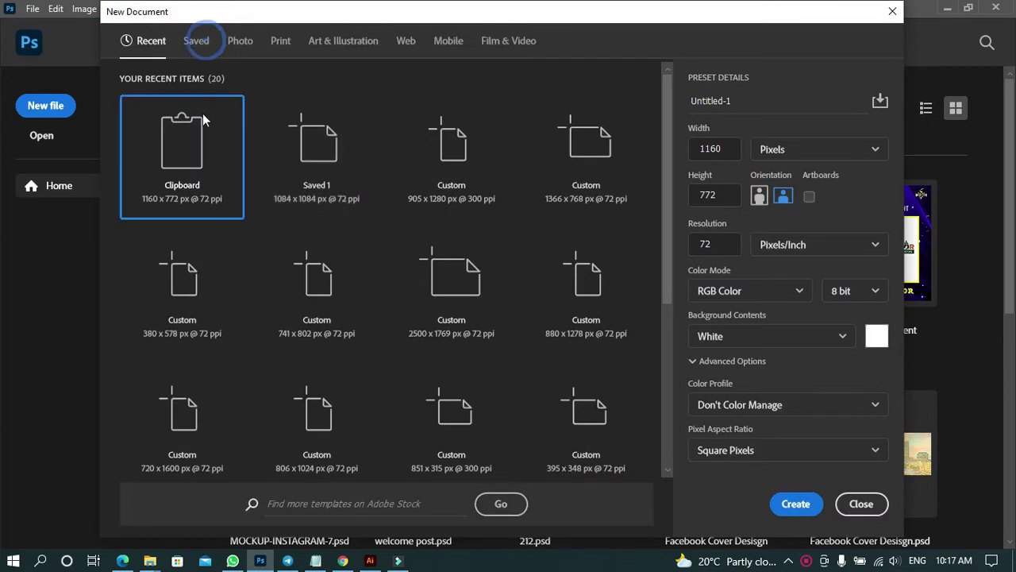
pyautogui.click(800, 504)
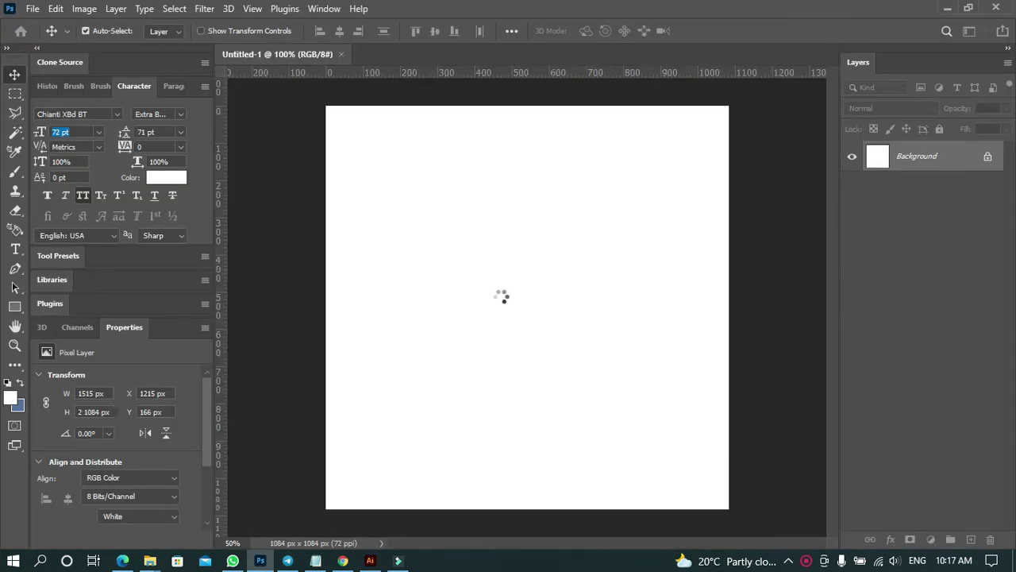
pyautogui.click(505, 287)
pyautogui.hotkey('ctrl', 'v')
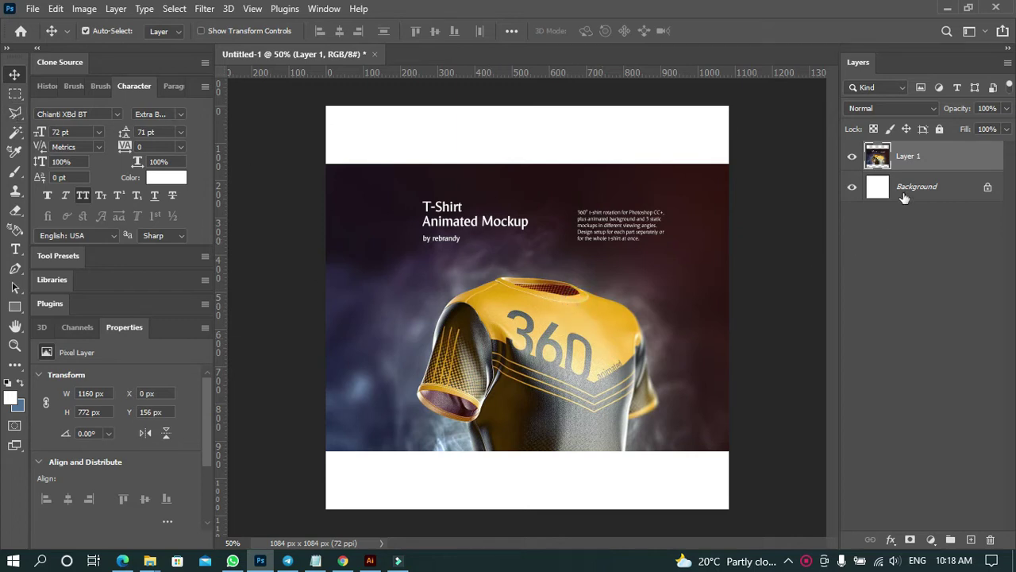
# Add a solid colour fill layer directly above the Background, using the dark purple 1e121c sampled from the jersey image.
pyautogui.click(883, 201)
pyautogui.click(931, 541)
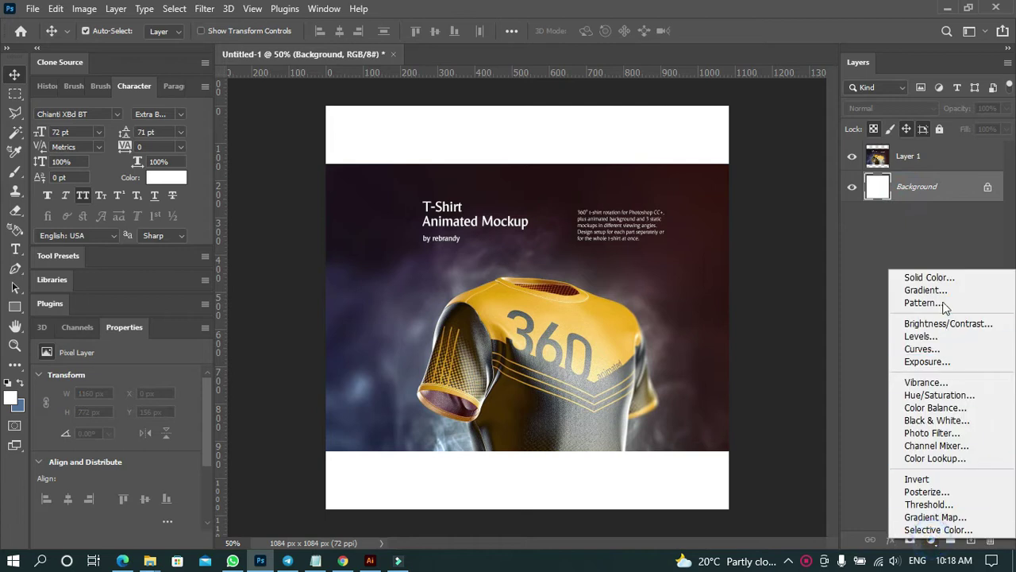
pyautogui.click(944, 276)
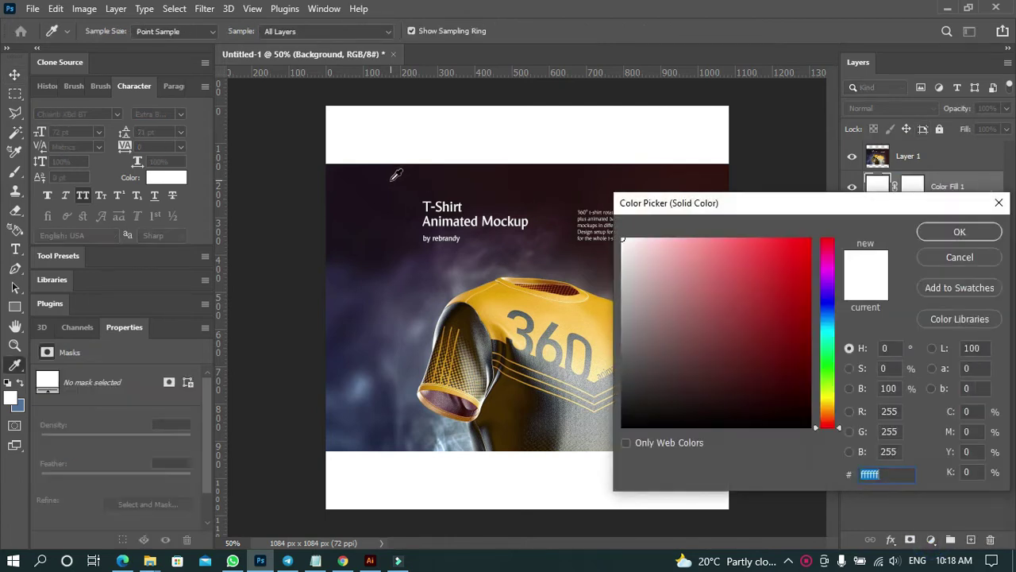
pyautogui.click(423, 215)
pyautogui.click(925, 231)
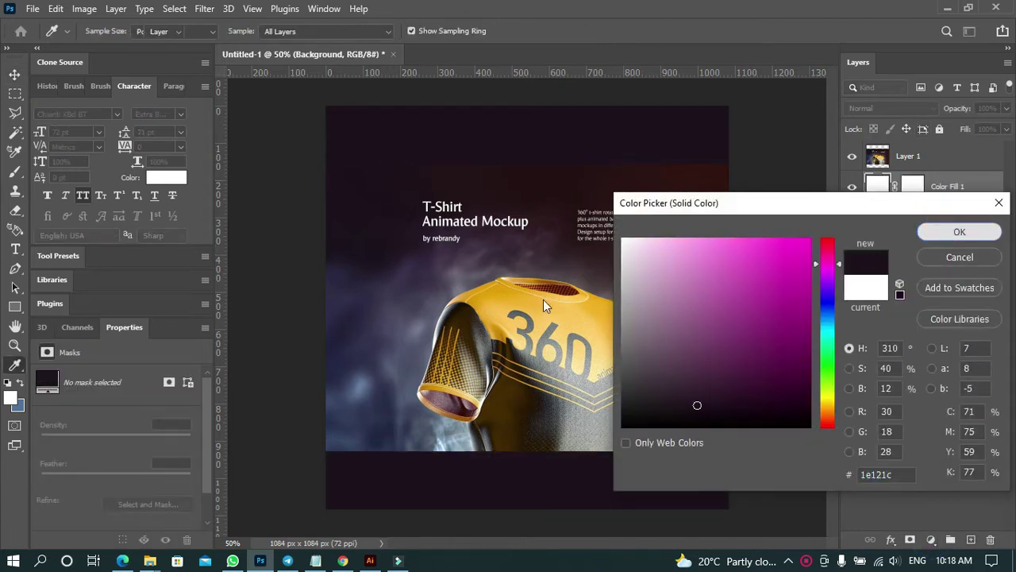
# Move the jersey image about 156 px down and 38 px left so it aligns with the canvas's bottom edge.
pyautogui.press('v')
pyautogui.moveTo(559, 385); pyautogui.dragTo(544, 443)
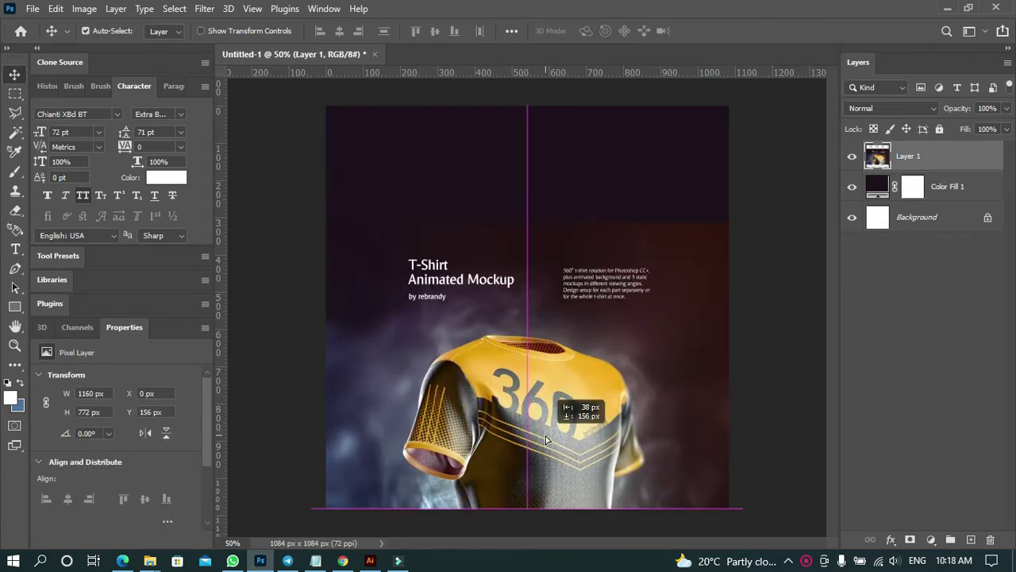
pyautogui.click(645, 311)
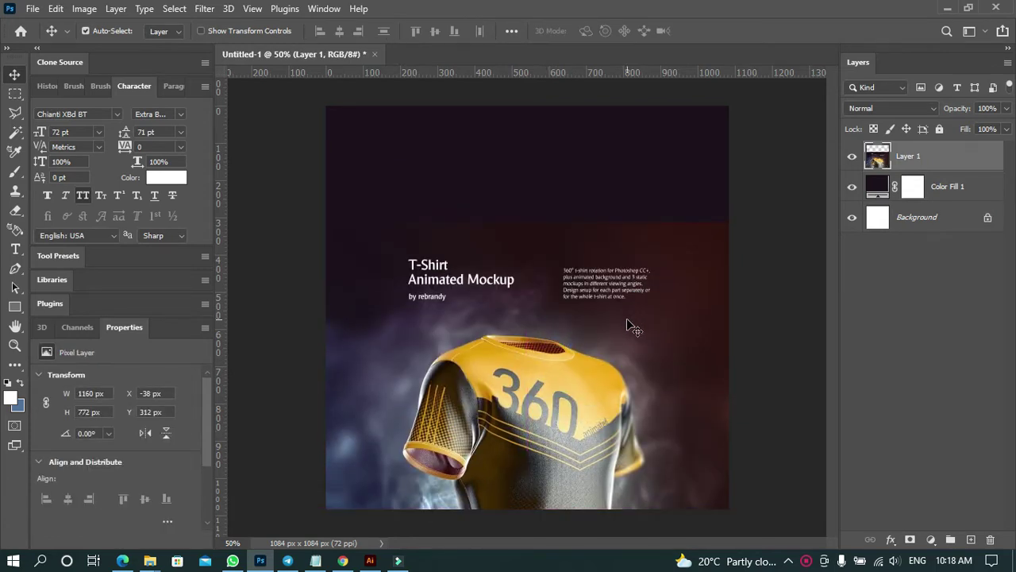
pyautogui.click(612, 347)
# Switch to the freehand Lasso tool.
pyautogui.click(15, 112)
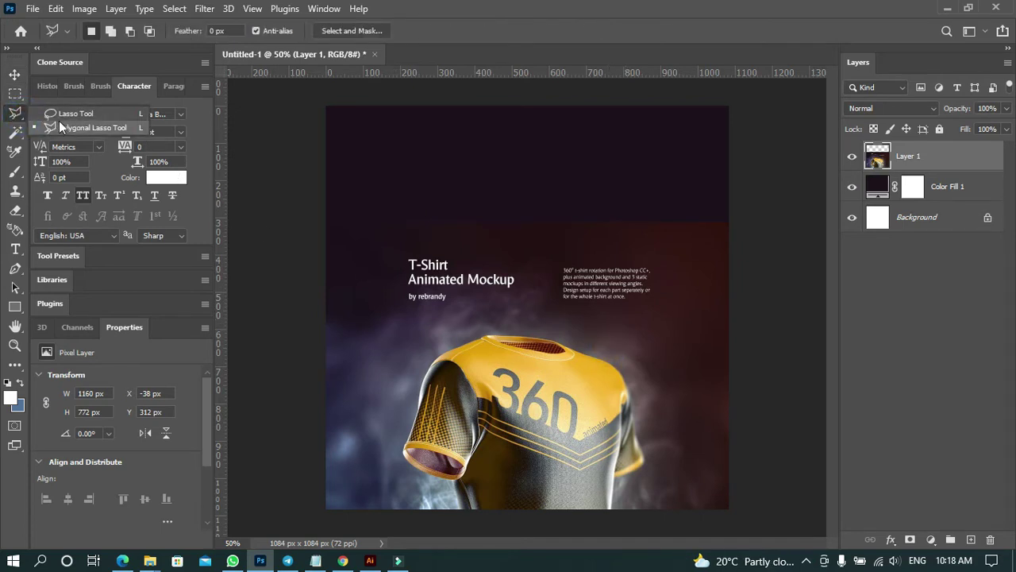
pyautogui.click(63, 106)
pyautogui.moveTo(554, 292)
pyautogui.mouseDown()
pyautogui.moveTo(560, 263)
pyautogui.moveTo(665, 286)
pyautogui.mouseUp()
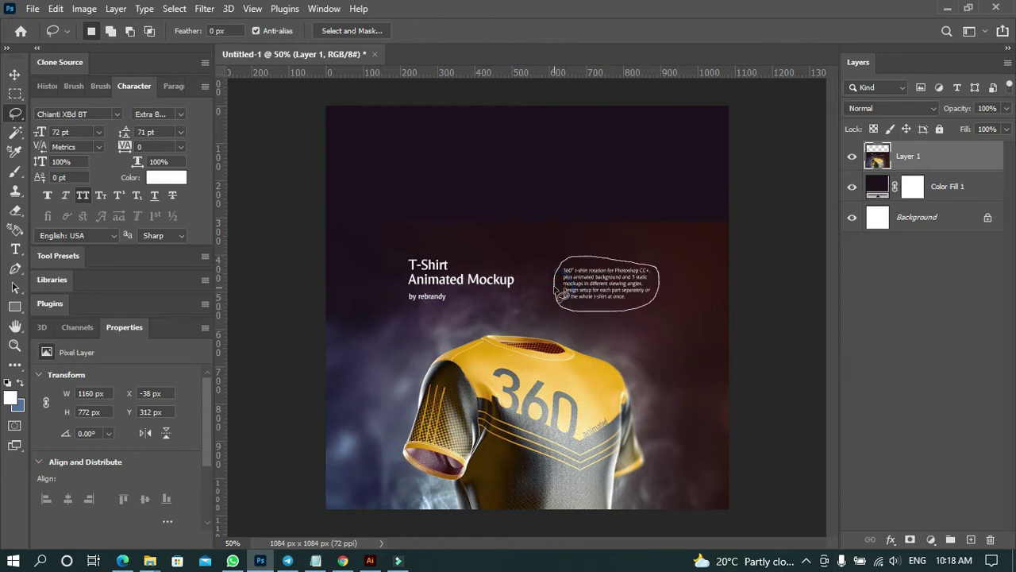
pyautogui.moveTo(554, 290); pyautogui.dragTo(560, 296)
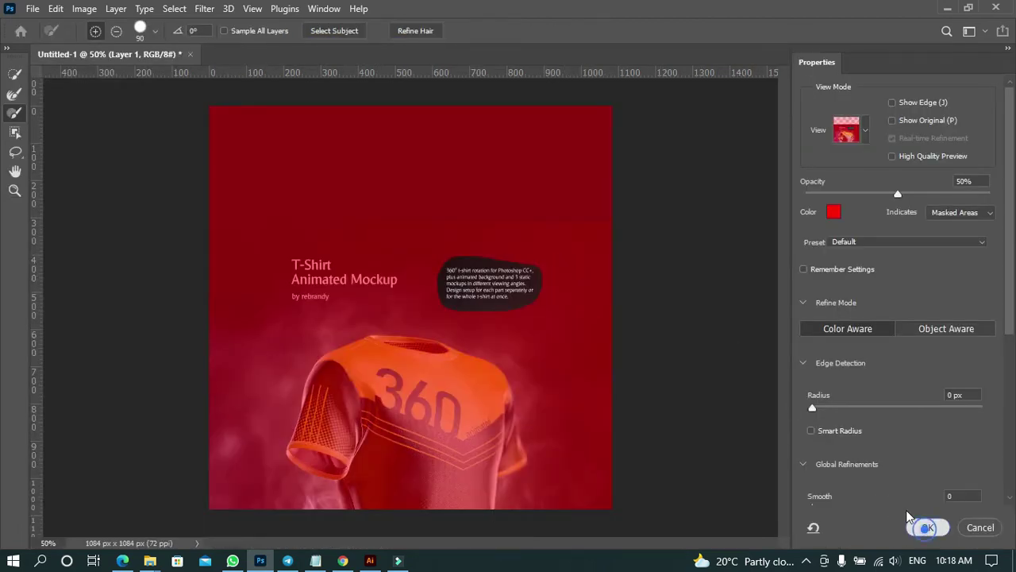
pyautogui.click(925, 527)
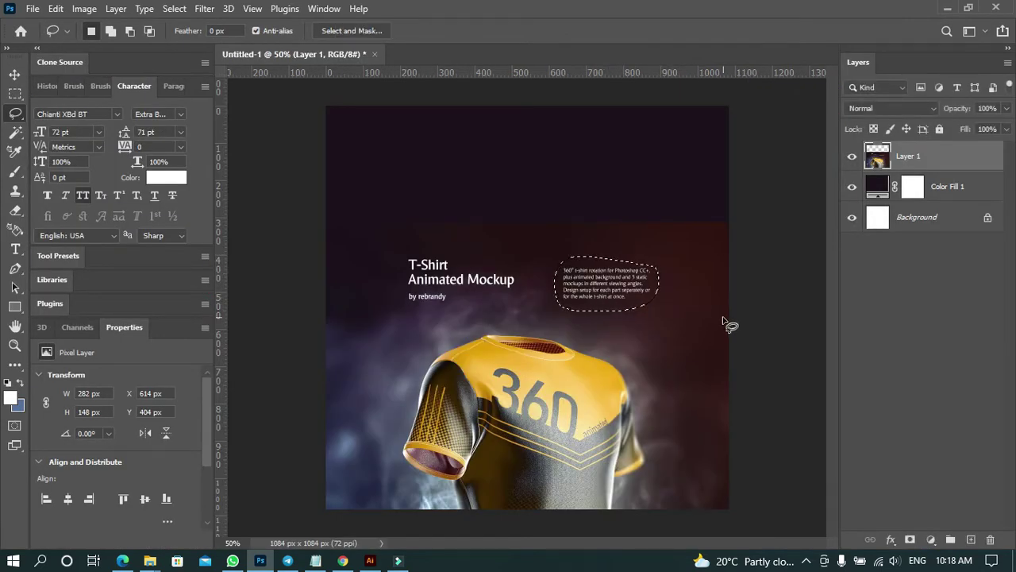
pyautogui.hotkey('ctrl', 'd')
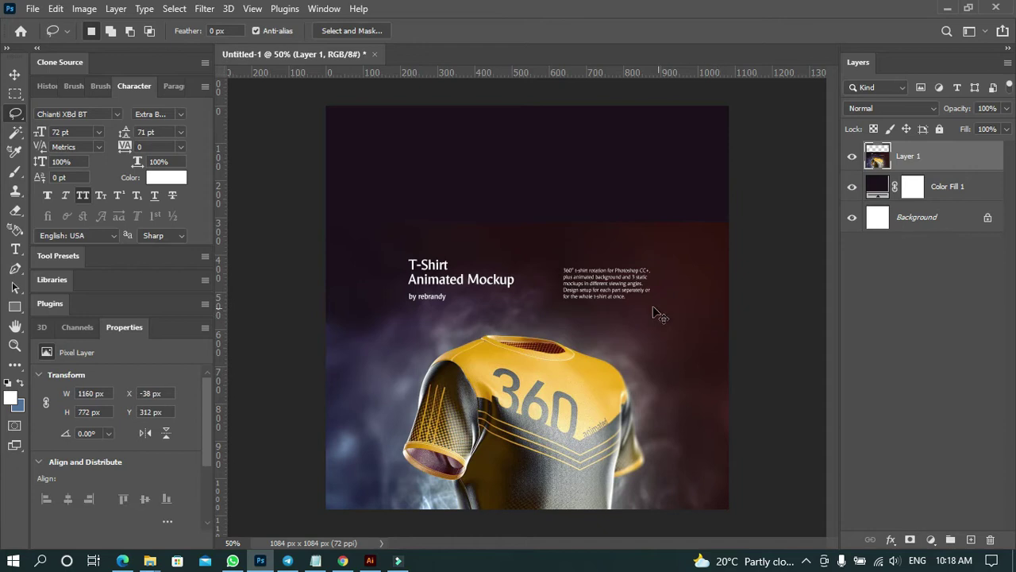
# Lasso the small description paragraph on the jersey image, cover it with cloned background using the Clone Stamp, and deselect.
pyautogui.moveTo(549, 258)
pyautogui.mouseDown()
pyautogui.moveTo(656, 258)
pyautogui.moveTo(660, 299)
pyautogui.mouseUp()
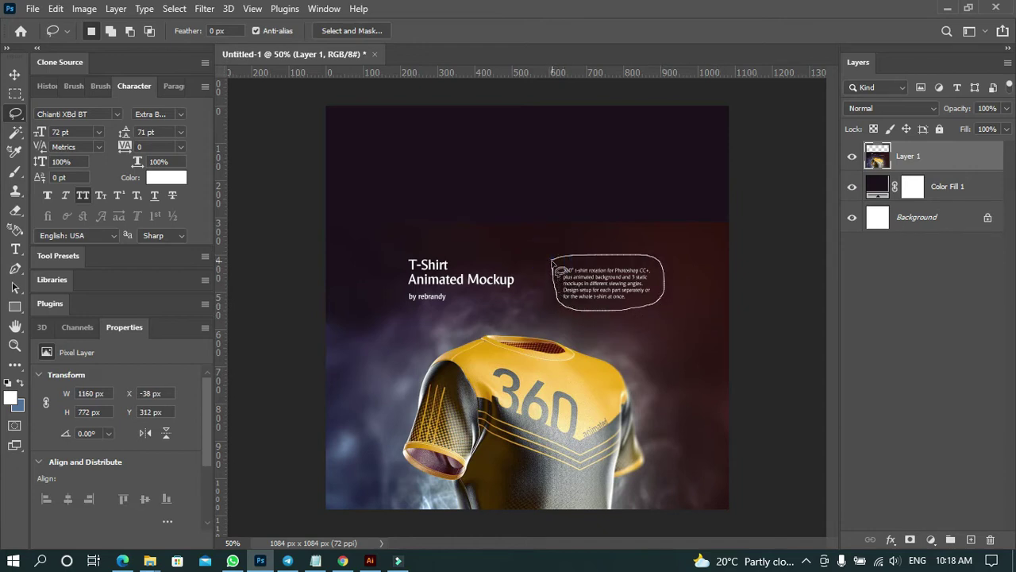
pyautogui.moveTo(553, 264); pyautogui.dragTo(552, 265)
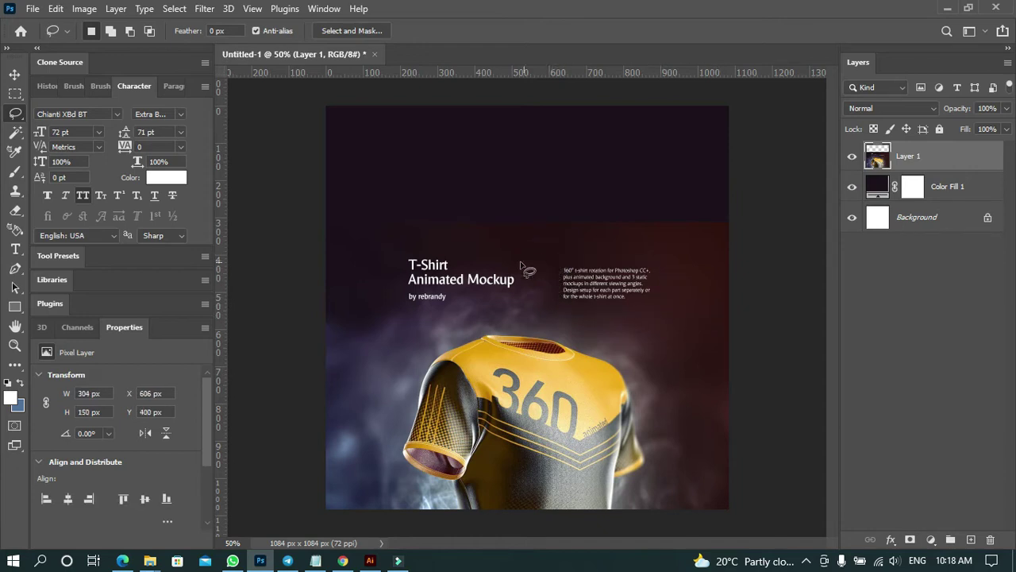
pyautogui.rightClick(13, 115)
pyautogui.click(38, 114)
pyautogui.press('s')
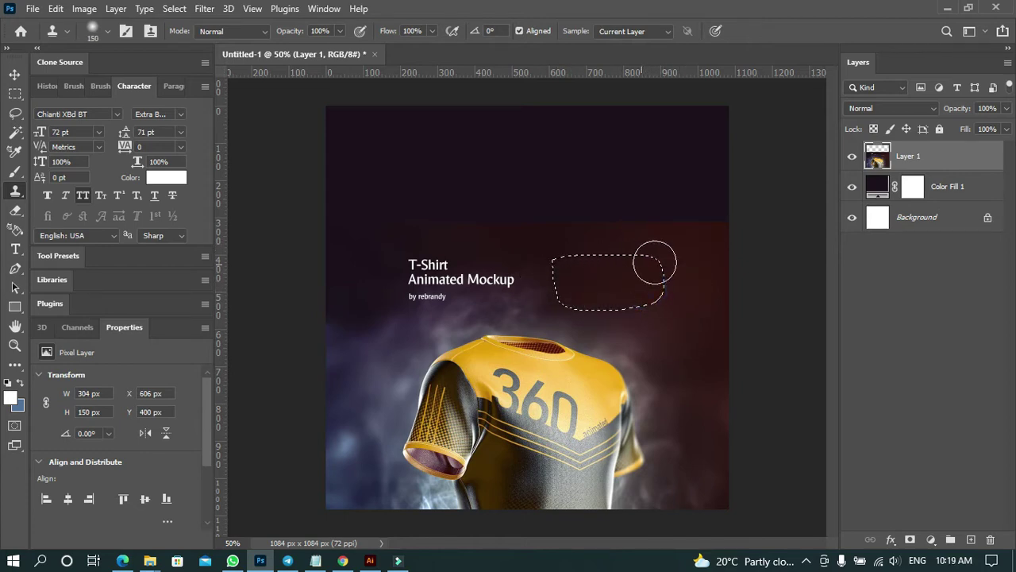
pyautogui.hotkey('ctrl', 'd')
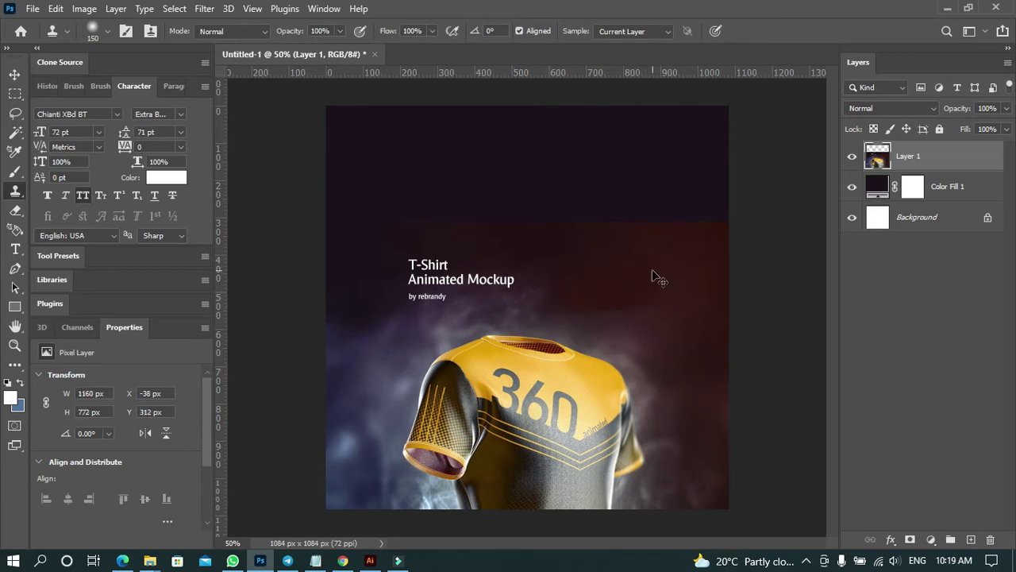
# Clone nearby dark background over the "T-Shirt Animated Mockup" title and its byline to remove them.
pyautogui.press('alt')
pyautogui.keyDown('alt'); pyautogui.click(354, 257); pyautogui.keyUp('alt')
pyautogui.keyDown('alt'); pyautogui.click(408, 250); pyautogui.keyUp('alt')
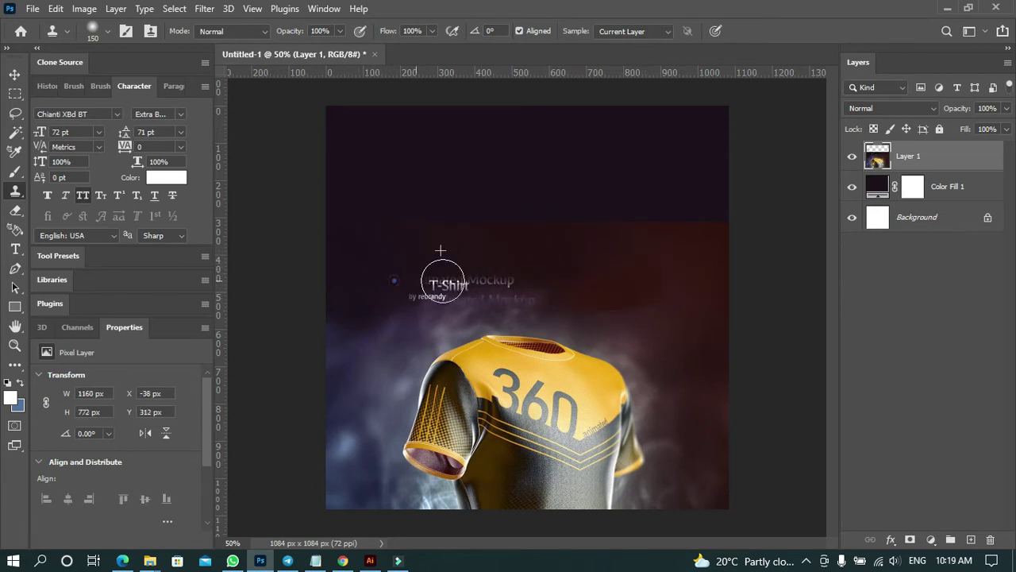
pyautogui.moveTo(445, 286); pyautogui.dragTo(587, 284)
pyautogui.keyDown('alt'); pyautogui.click(368, 273); pyautogui.keyUp('alt')
pyautogui.moveTo(389, 312); pyautogui.dragTo(504, 295)
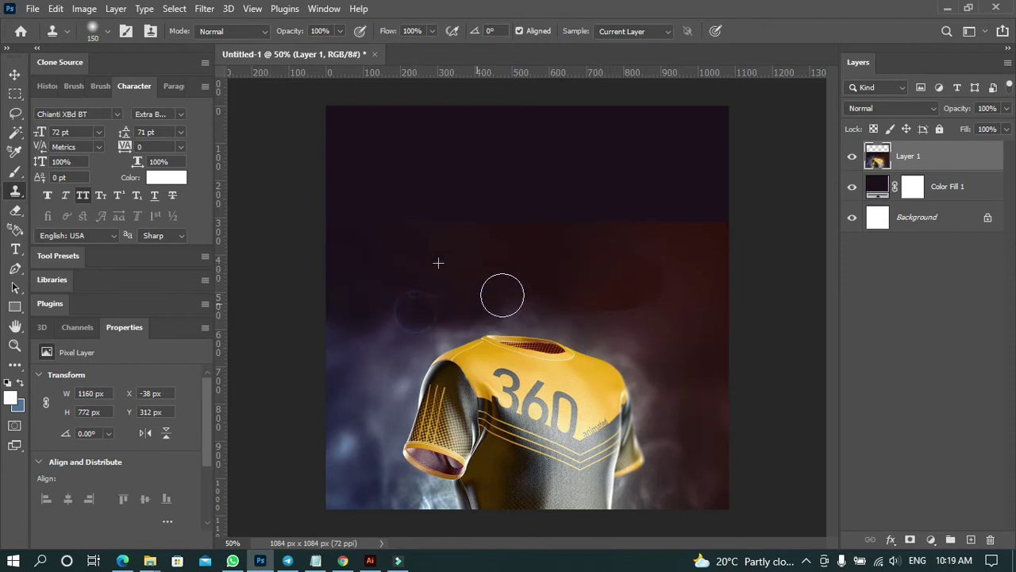
pyautogui.hotkey('ctrl', 'z')
pyautogui.keyDown('alt'); pyautogui.click(367, 264); pyautogui.keyUp('alt')
pyautogui.moveTo(386, 291)
pyautogui.mouseDown()
pyautogui.moveTo(480, 294)
pyautogui.moveTo(357, 289)
pyautogui.mouseUp()
pyautogui.keyDown('alt'); pyautogui.click(540, 283); pyautogui.keyUp('alt')
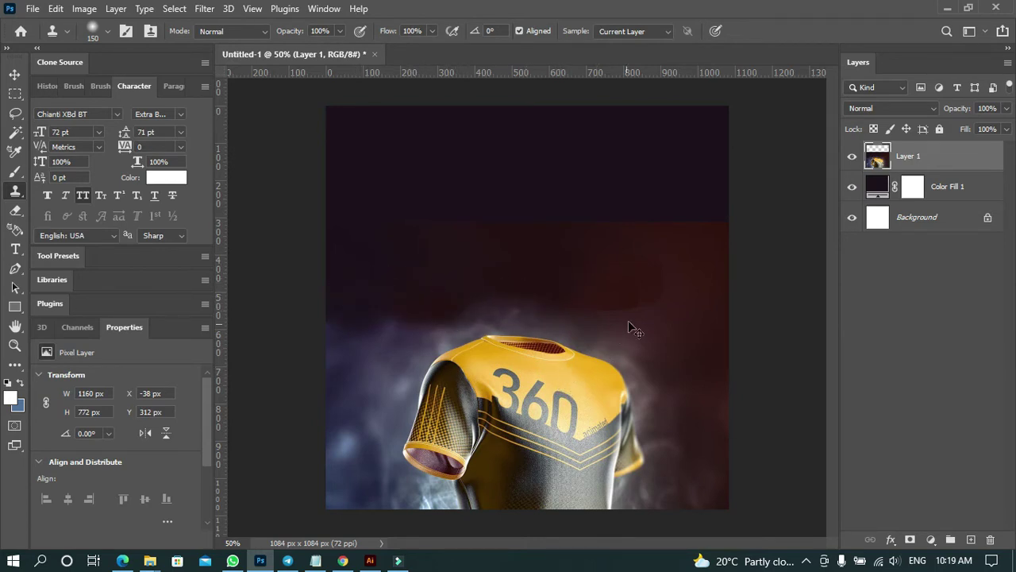
pyautogui.click(15, 74)
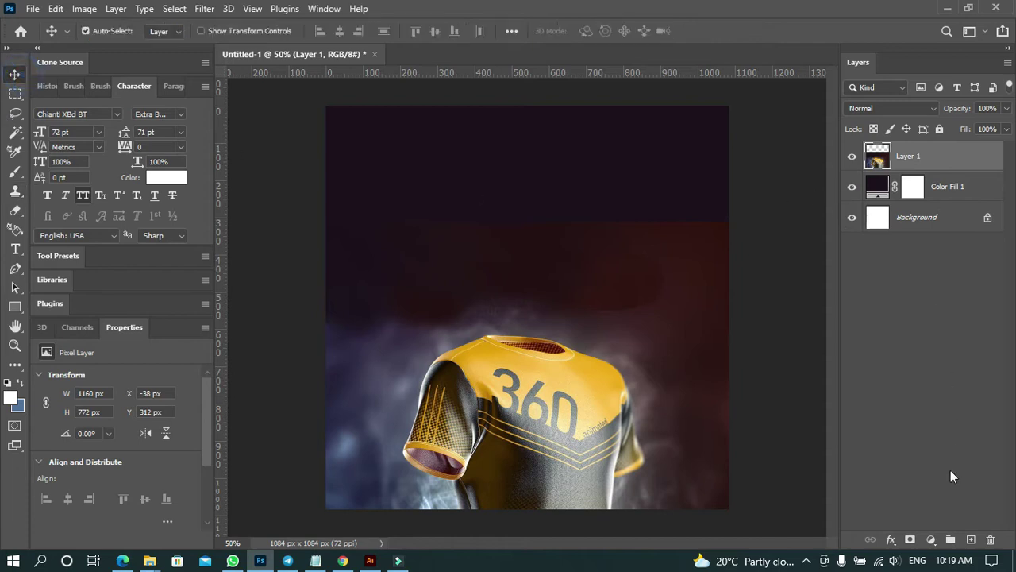
# Add a layer mask to the jersey layer and paint black with a large soft brush to blend its upper edge into the background.
pyautogui.click(910, 541)
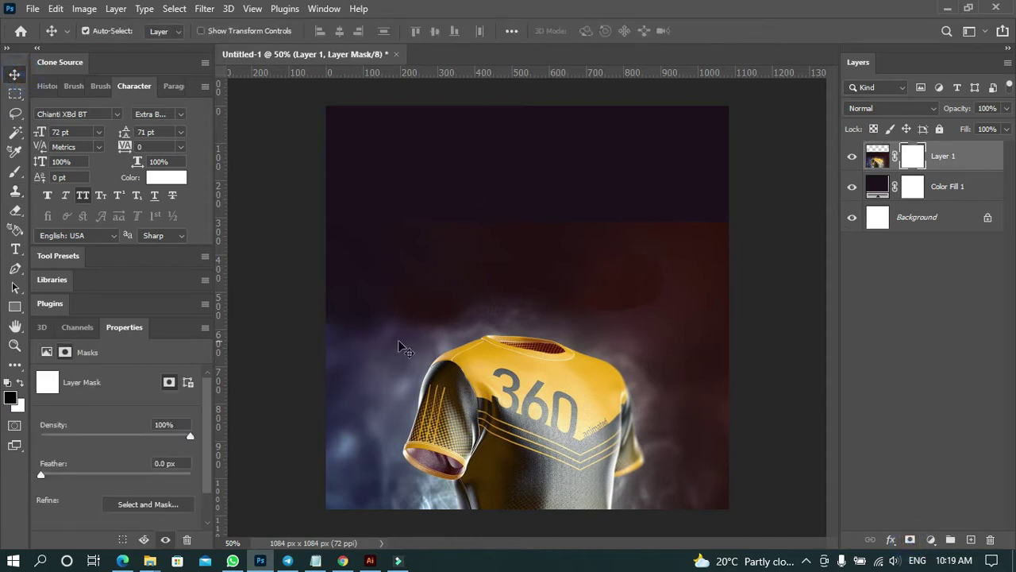
pyautogui.press('b')
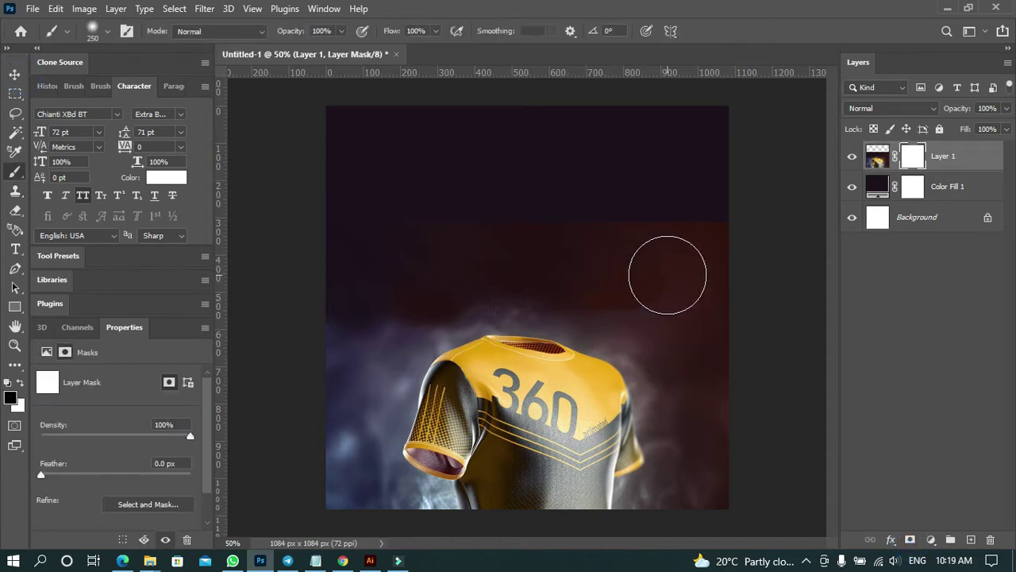
pyautogui.moveTo(738, 262)
pyautogui.mouseDown()
pyautogui.moveTo(261, 189)
pyautogui.moveTo(319, 261)
pyautogui.moveTo(424, 169)
pyautogui.mouseUp()
pyautogui.moveTo(602, 255); pyautogui.dragTo(690, 200)
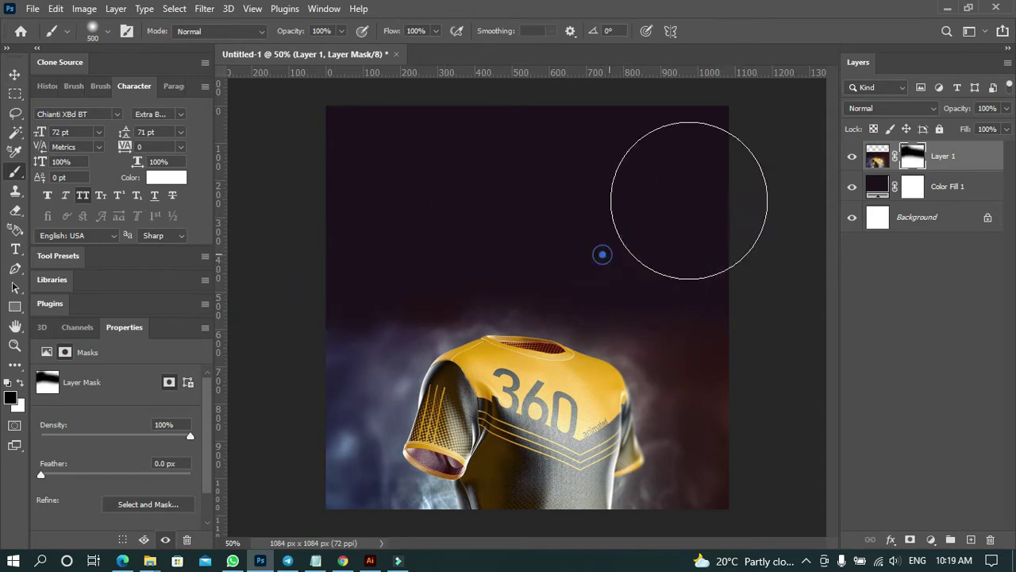
pyautogui.moveTo(688, 265); pyautogui.dragTo(755, 220)
pyautogui.moveTo(724, 262); pyautogui.dragTo(769, 223)
pyautogui.click(454, 249)
pyautogui.click(341, 241)
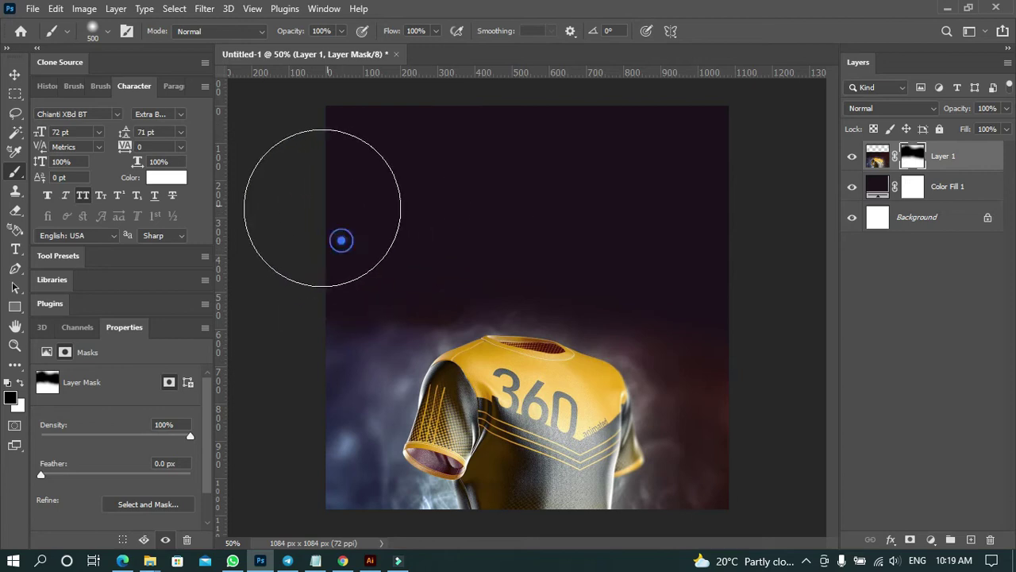
# Scale the jersey layer proportionally to about 129.66% and shift it left so the sleeve meets the canvas's left edge.
pyautogui.click(14, 75)
pyautogui.click(420, 352)
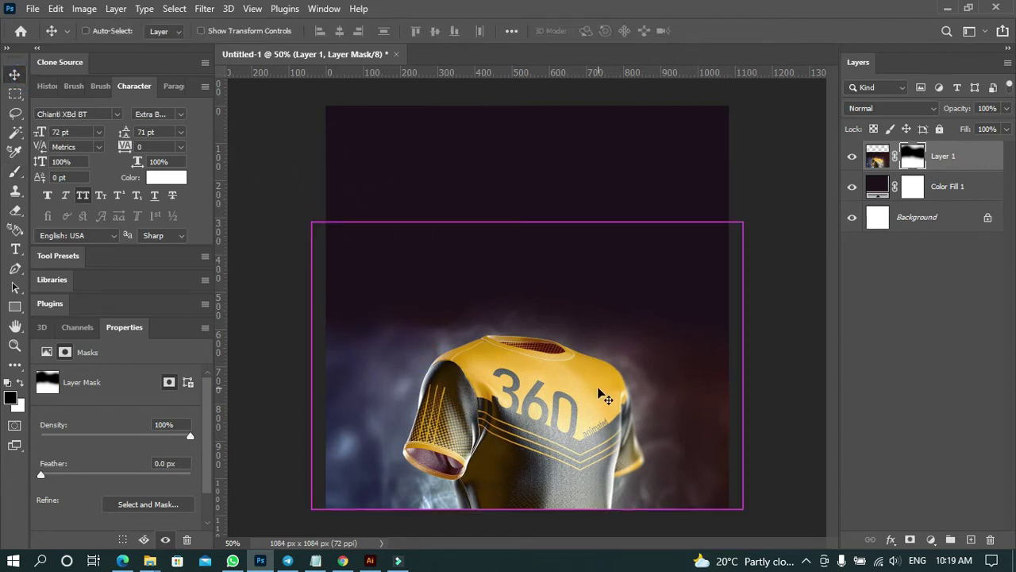
pyautogui.hotkey('ctrl', 't')
pyautogui.moveTo(574, 393); pyautogui.dragTo(490, 393)
pyautogui.moveTo(669, 366); pyautogui.dragTo(729, 361)
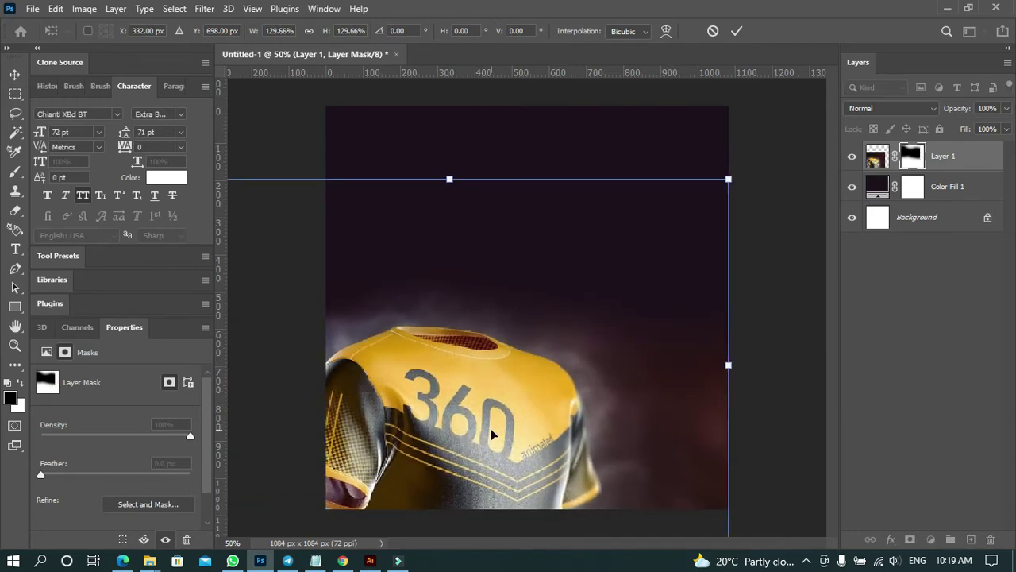
pyautogui.press('Return')
pyautogui.moveTo(461, 410); pyautogui.dragTo(470, 413)
pyautogui.click(783, 410)
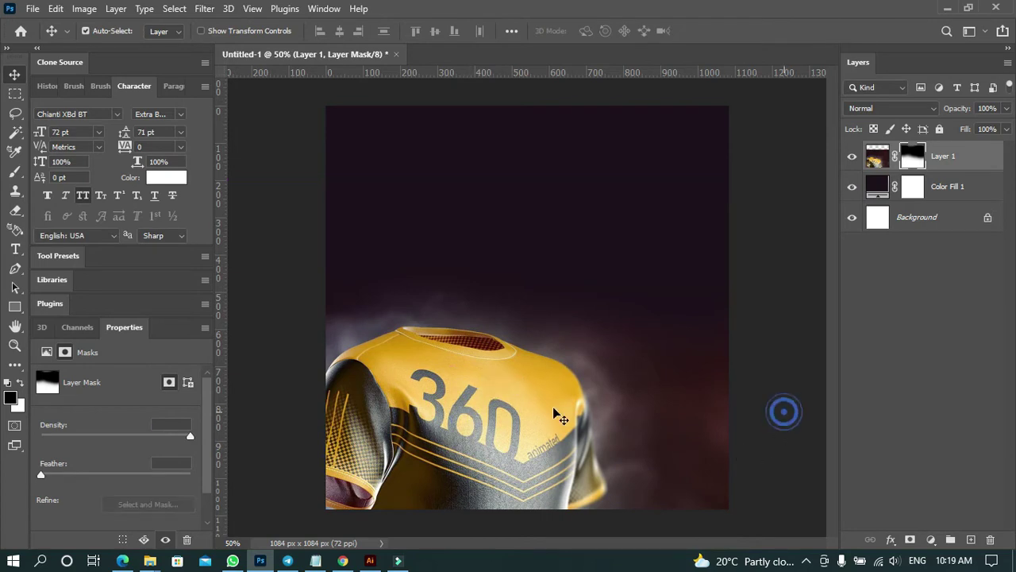
pyautogui.click(487, 411)
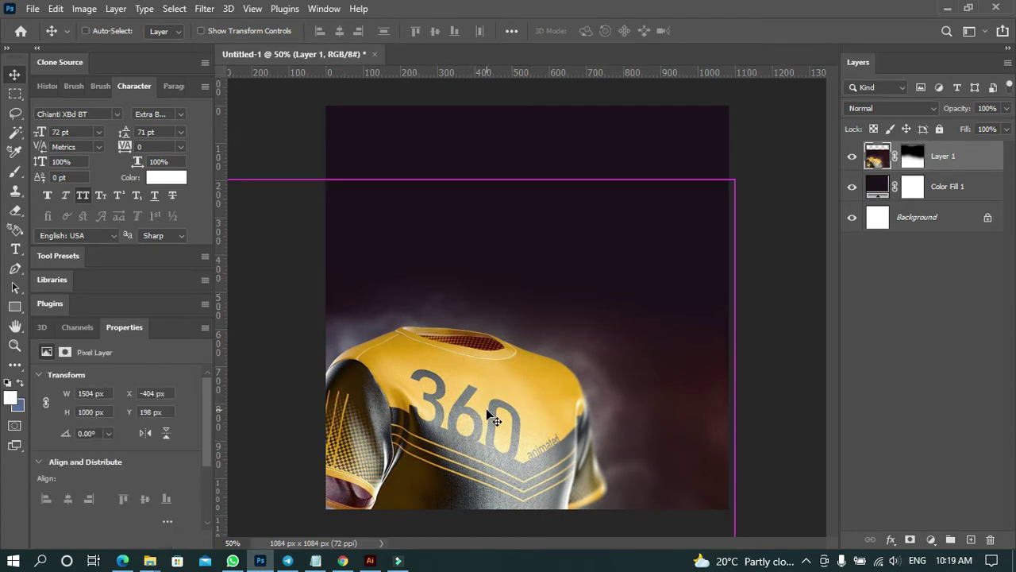
# Scale the jersey layer proportionally to about 90.69% and shift it right until its edge meets the canvas's right edge.
pyautogui.hotkey('ctrl', 't')
pyautogui.moveTo(735, 368); pyautogui.dragTo(707, 363)
pyautogui.moveTo(692, 441); pyautogui.dragTo(712, 441)
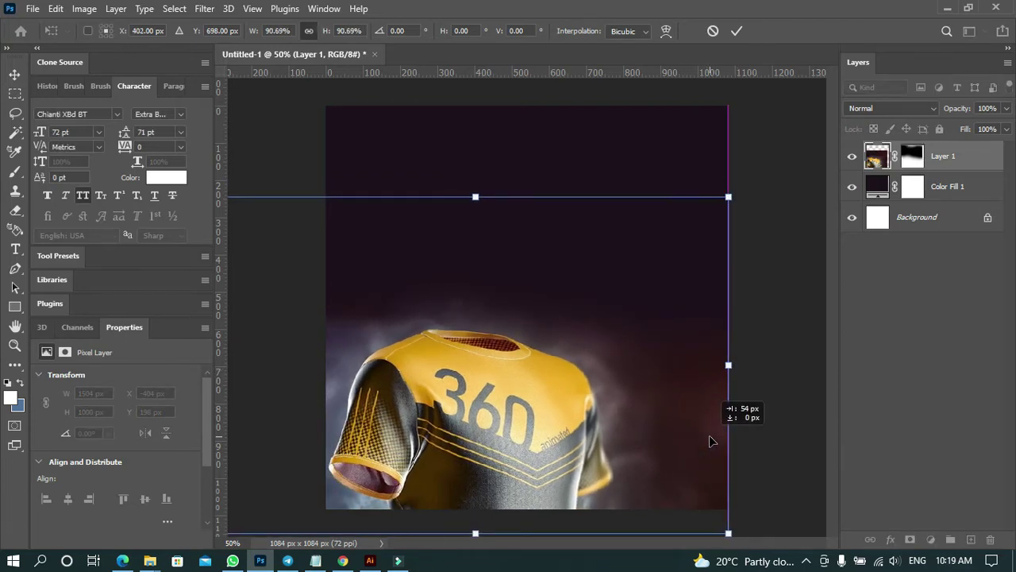
pyautogui.doubleClick(537, 439)
pyautogui.click(778, 405)
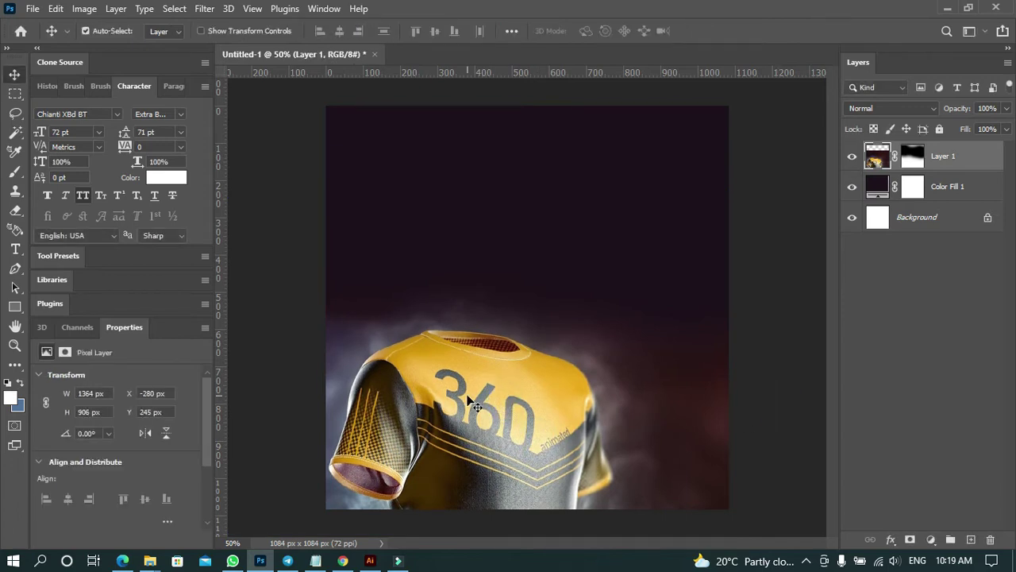
# Switch to WhatsApp, find the tournament details message in the client's chat, and copy the words "trophy unveiling".
pyautogui.click(225, 562)
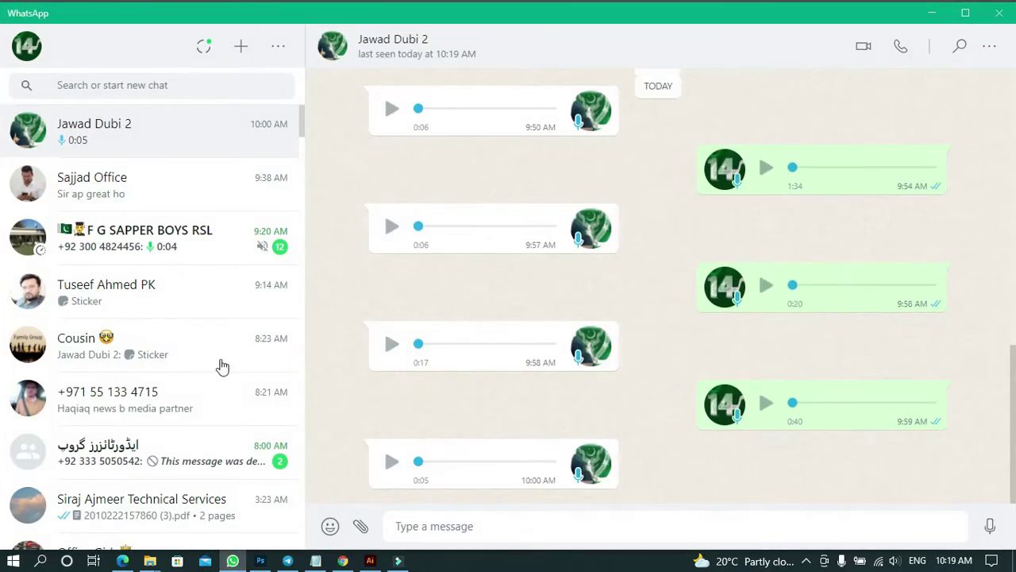
pyautogui.click(154, 191)
pyautogui.scroll(5, 492, 350)
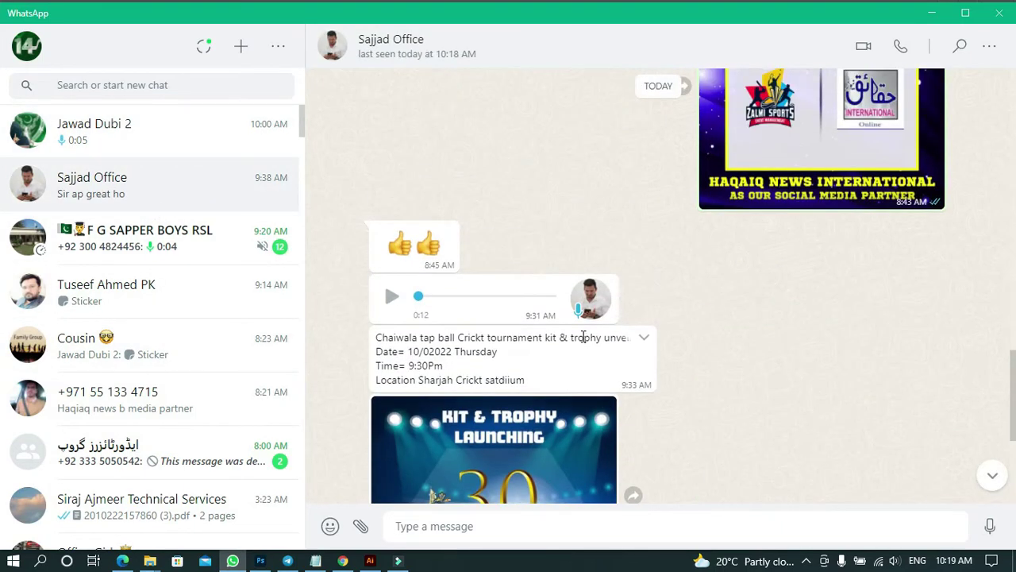
pyautogui.moveTo(584, 336); pyautogui.dragTo(646, 337)
pyautogui.hotkey('ctrl', 'c')
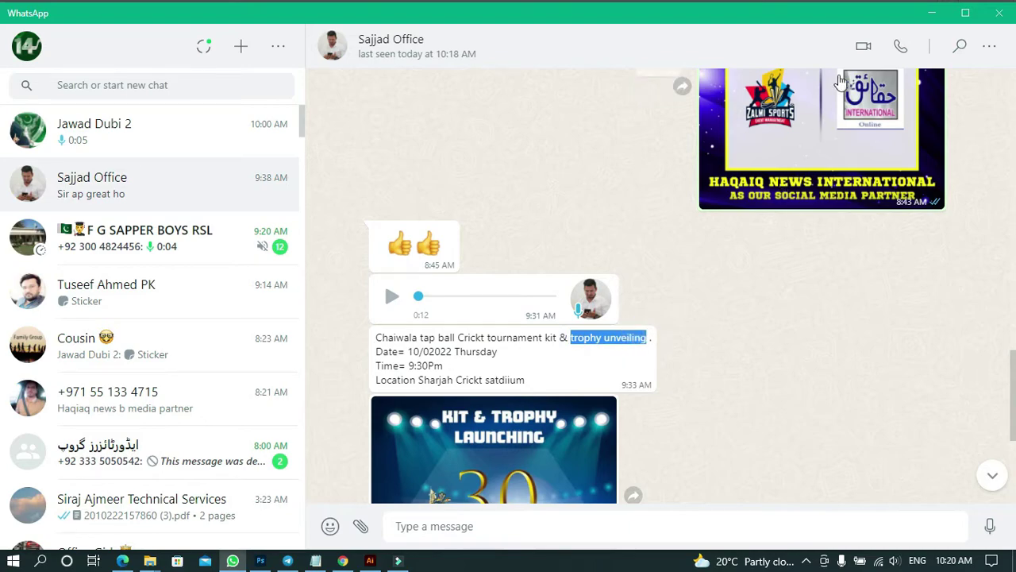
pyautogui.click(932, 12)
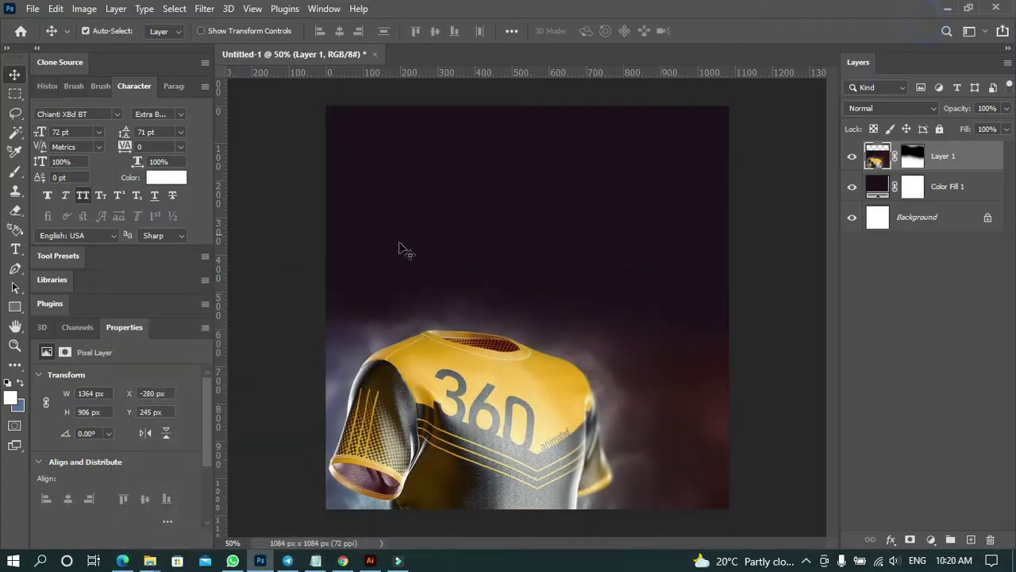
# Switch to Chrome and go from the HiClipart Instagram logo results to the HiClipart home page.
pyautogui.click(342, 561)
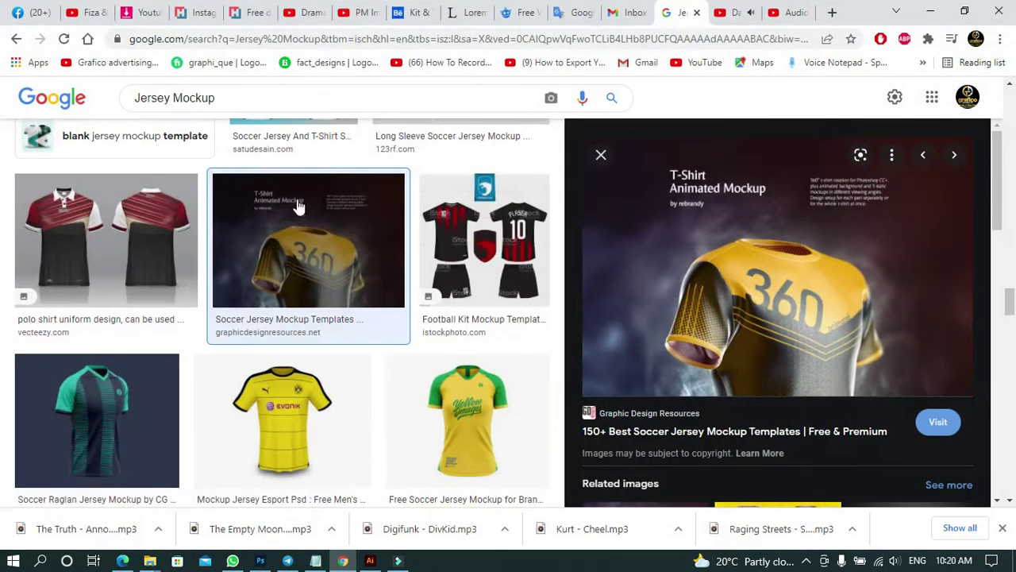
pyautogui.click(247, 15)
pyautogui.click(266, 12)
pyautogui.click(199, 13)
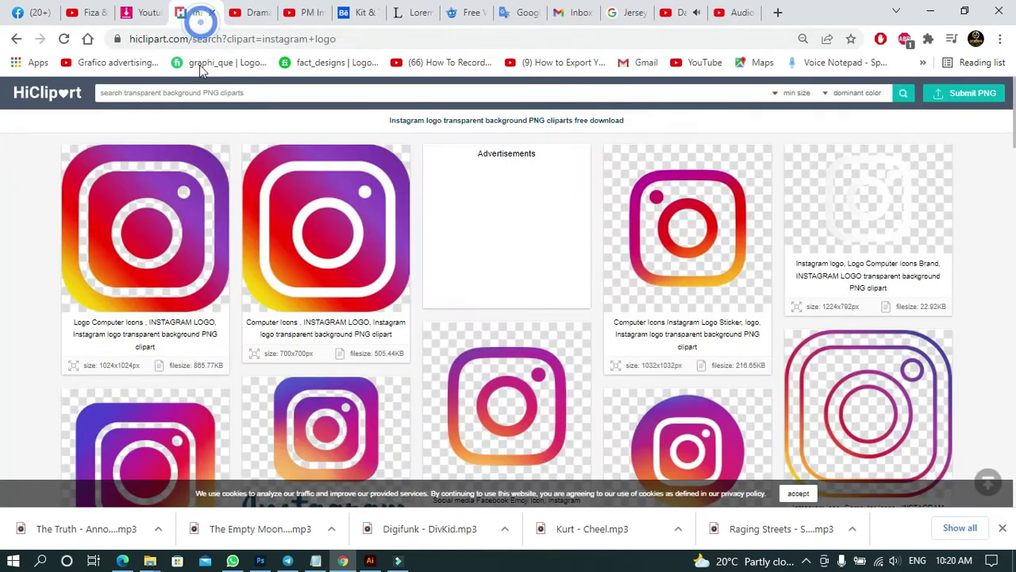
pyautogui.click(248, 94)
pyautogui.click(3, 232)
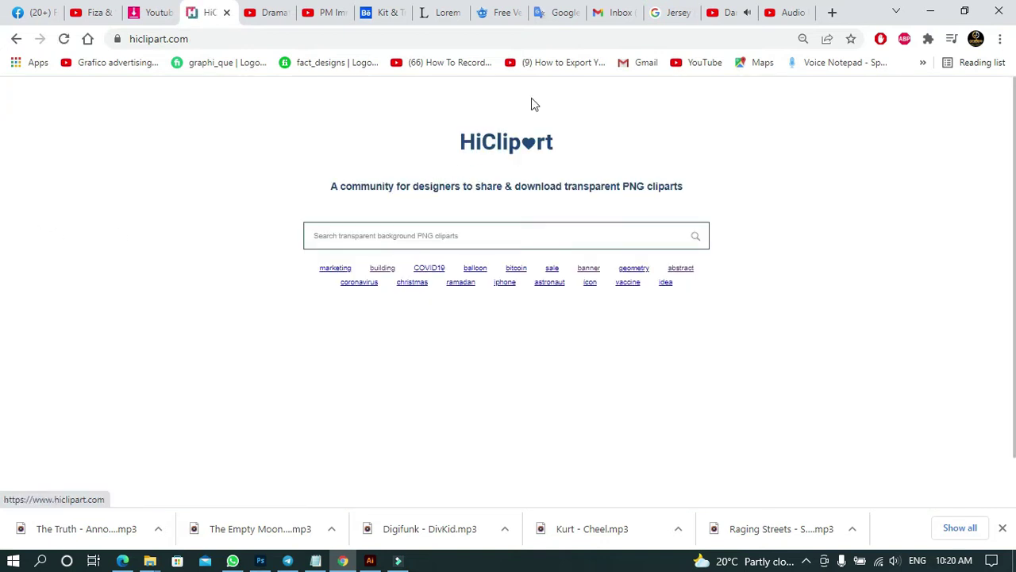
# Search Google Images for "trophy unveiling" and look through the results for a usable trophy picture.
pyautogui.click(664, 12)
pyautogui.click(265, 106)
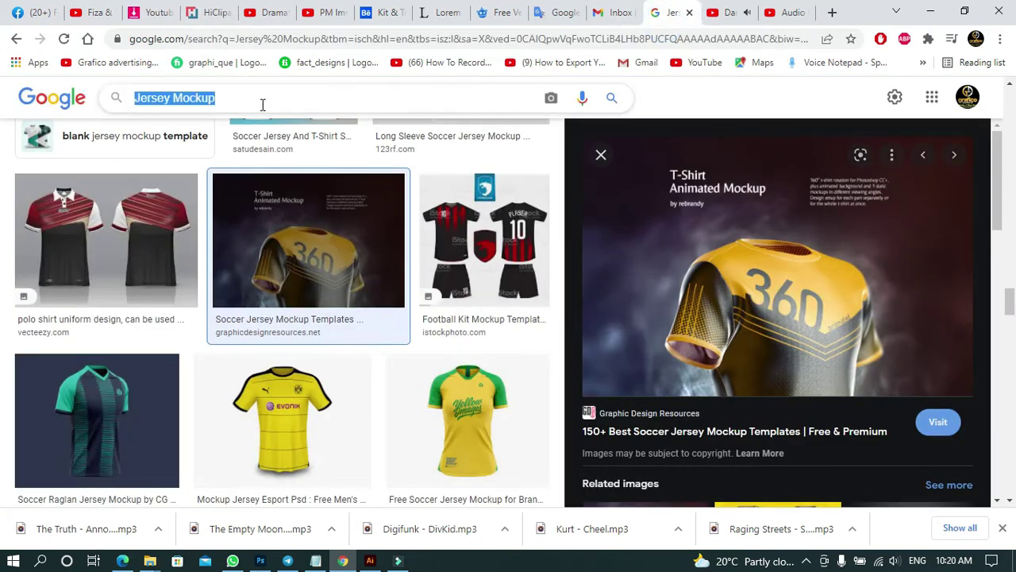
pyautogui.hotkey('ctrl', 'v')
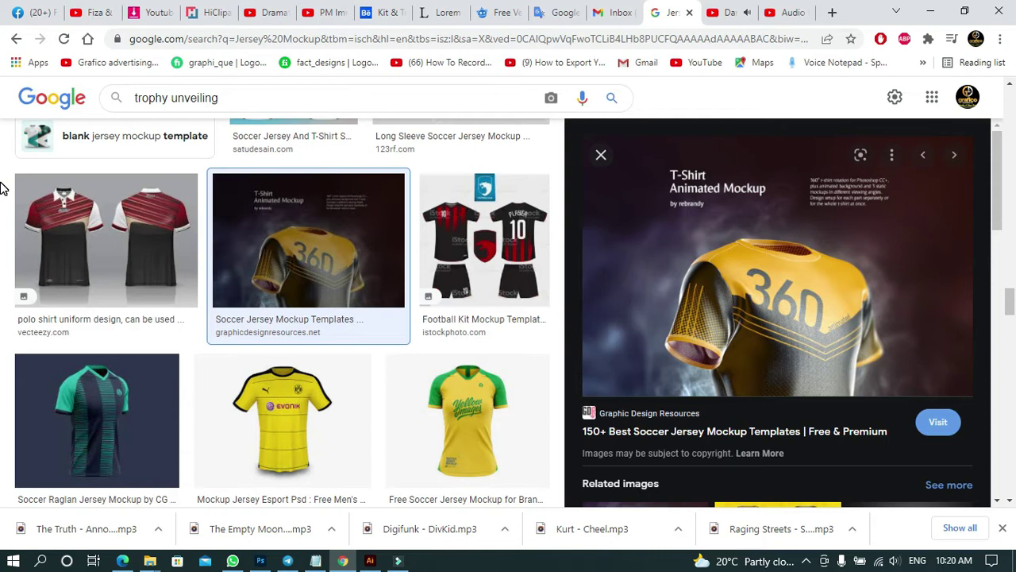
pyautogui.press('Return')
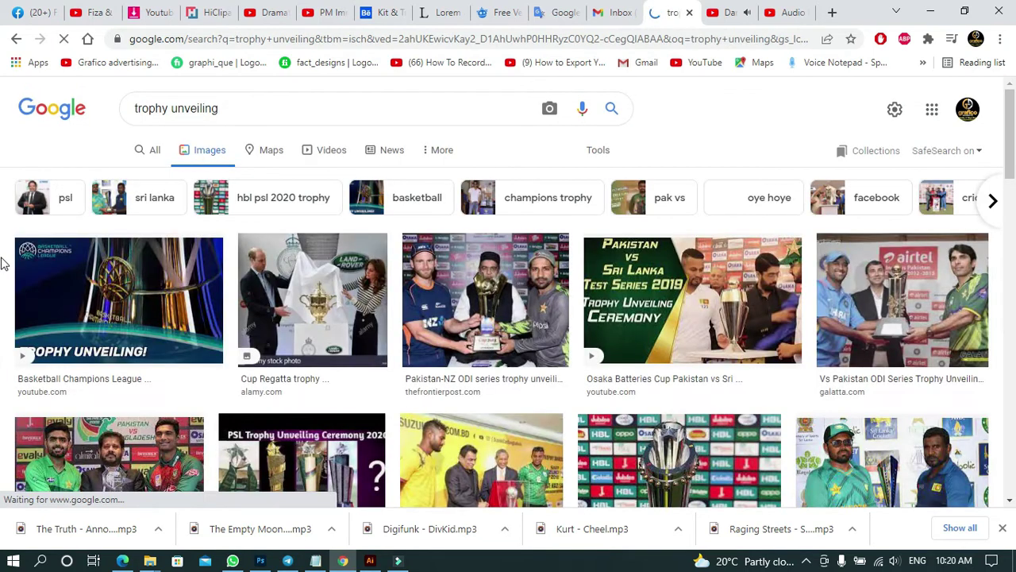
pyautogui.scroll(-4, 3, 263)
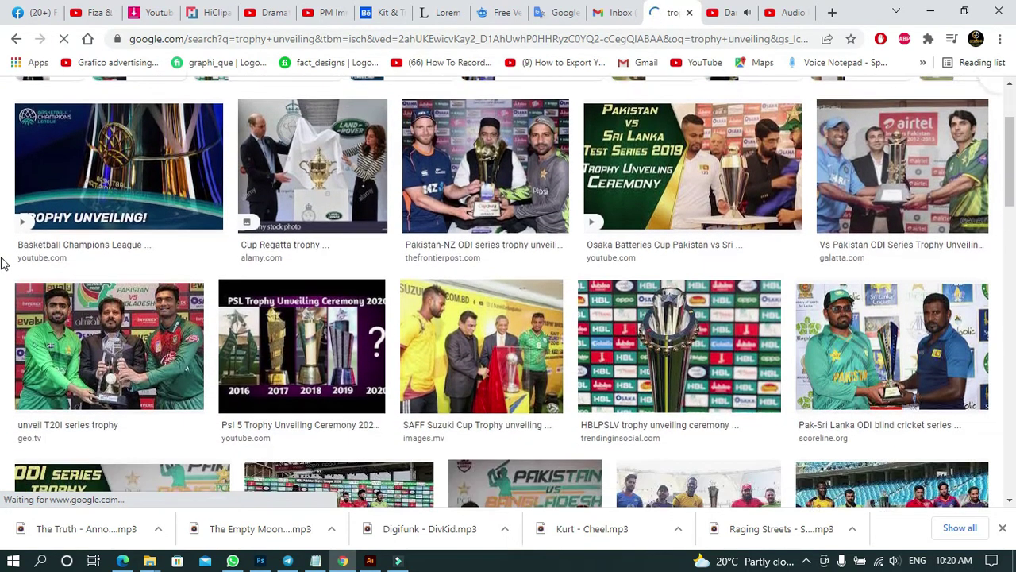
pyautogui.scroll(-8, 3, 264)
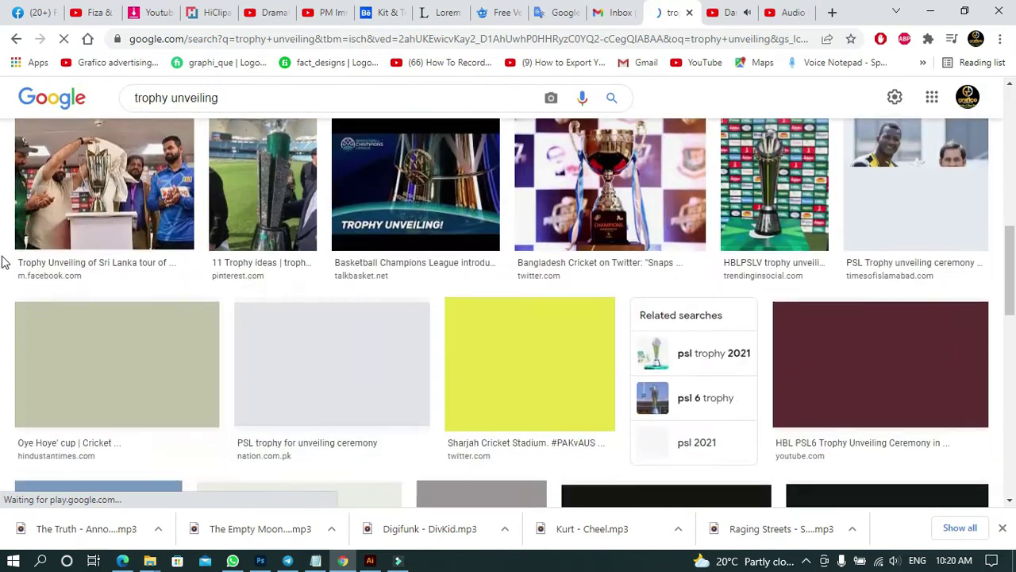
pyautogui.scroll(10, 2, 263)
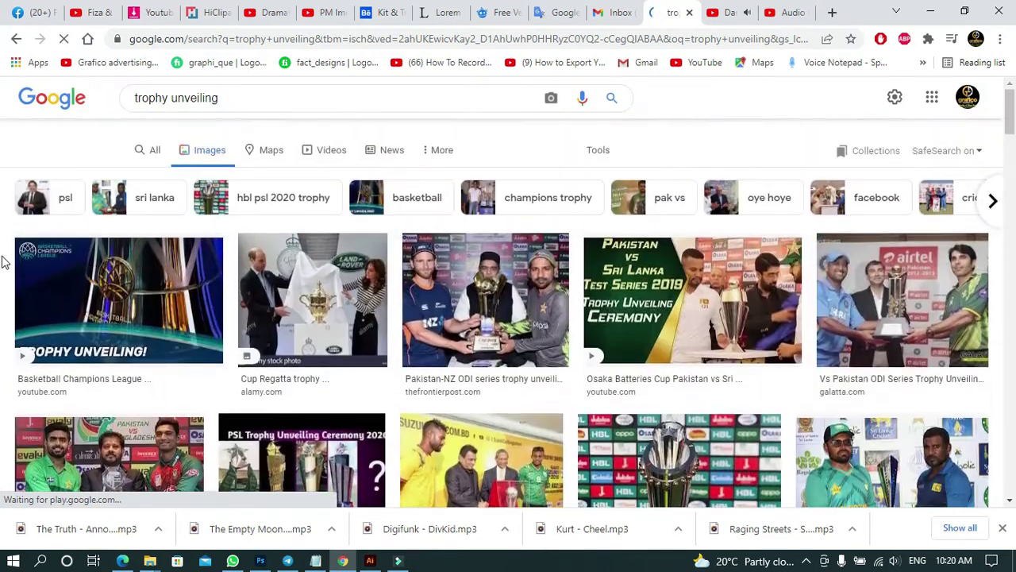
# Return to the Jersey Mockup image results and replace "Jersey" with "trophy unveiling" in the search query.
pyautogui.click(11, 41)
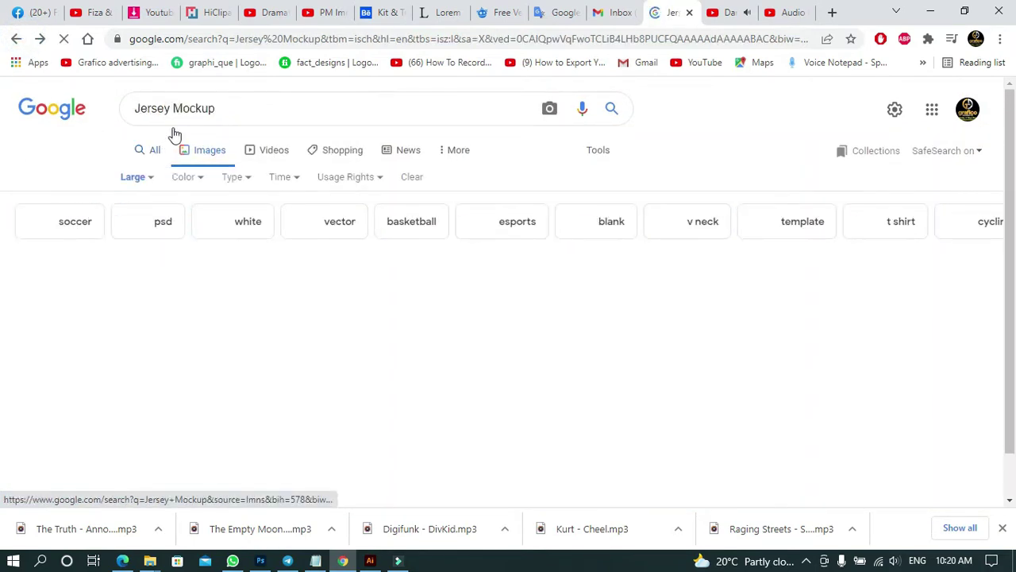
pyautogui.doubleClick(172, 109)
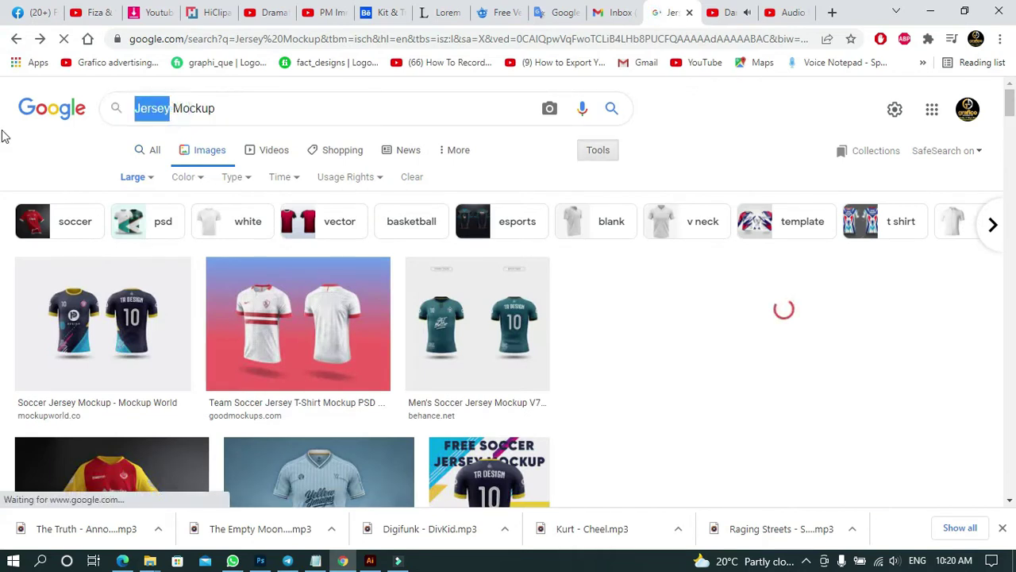
pyautogui.press('Return')
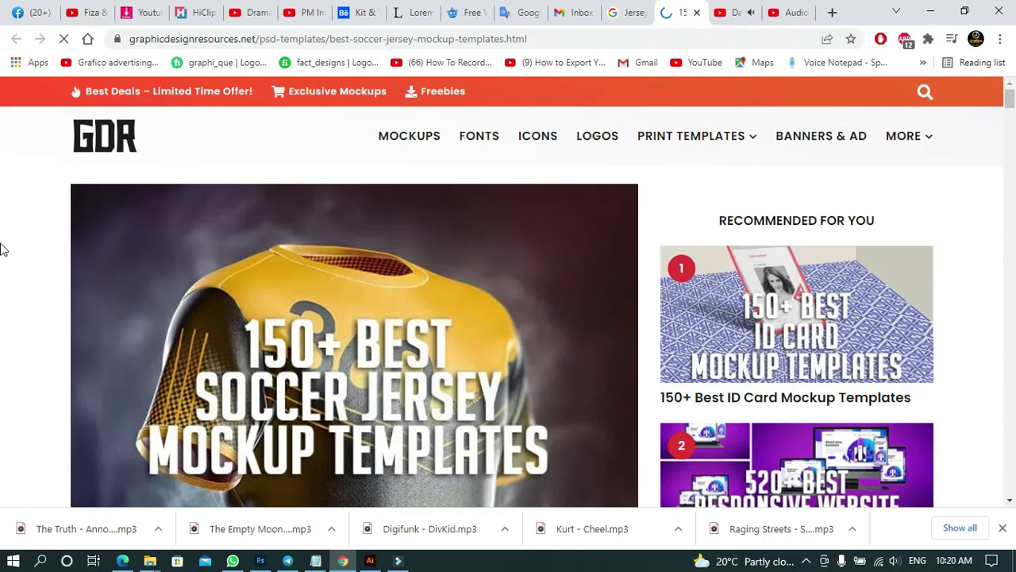
# Look over the Graphic Design Resources page of soccer jersey mockup templates.
pyautogui.scroll(-15, 4, 248)
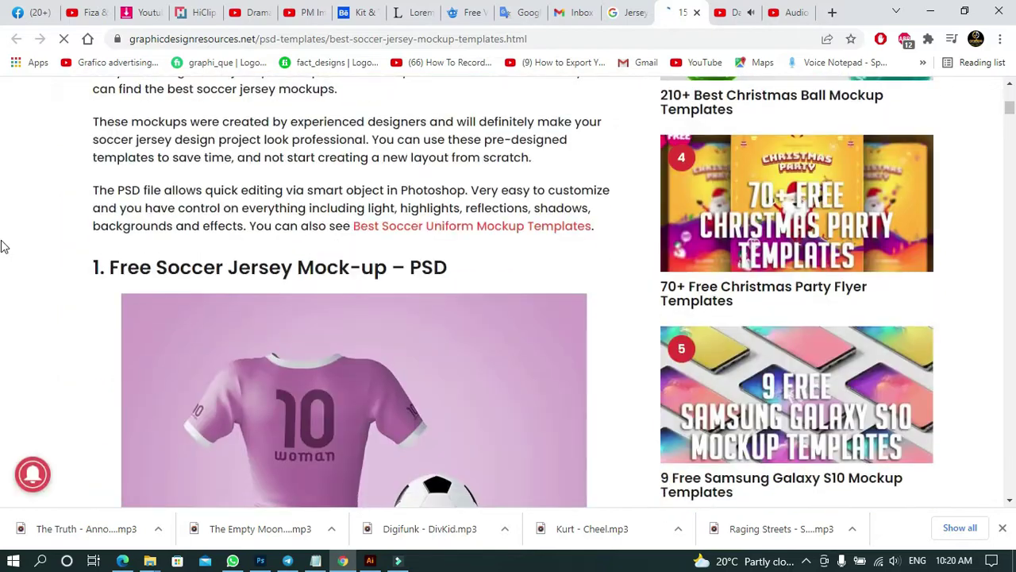
pyautogui.scroll(15, 4, 246)
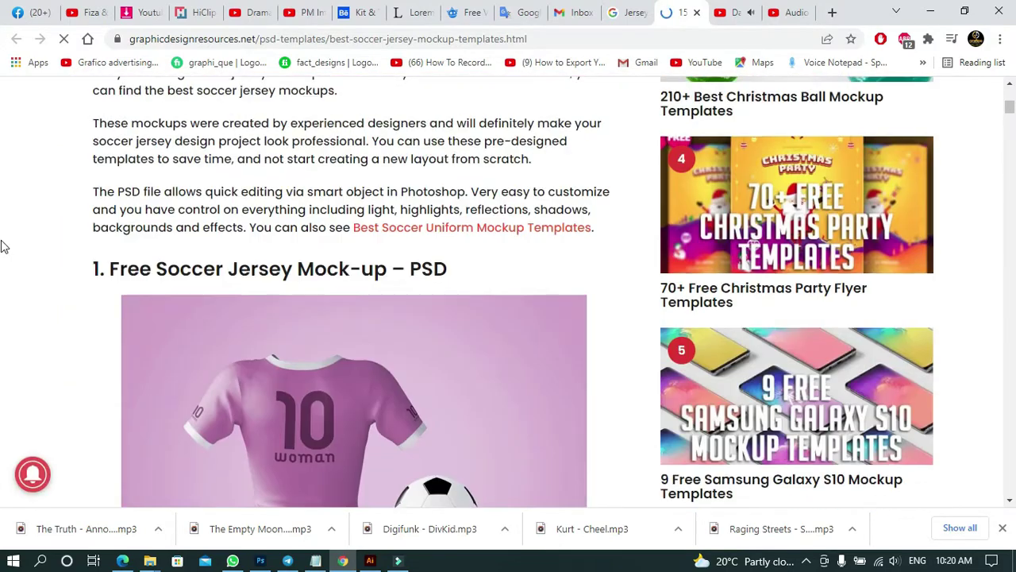
pyautogui.scroll(3, 4, 247)
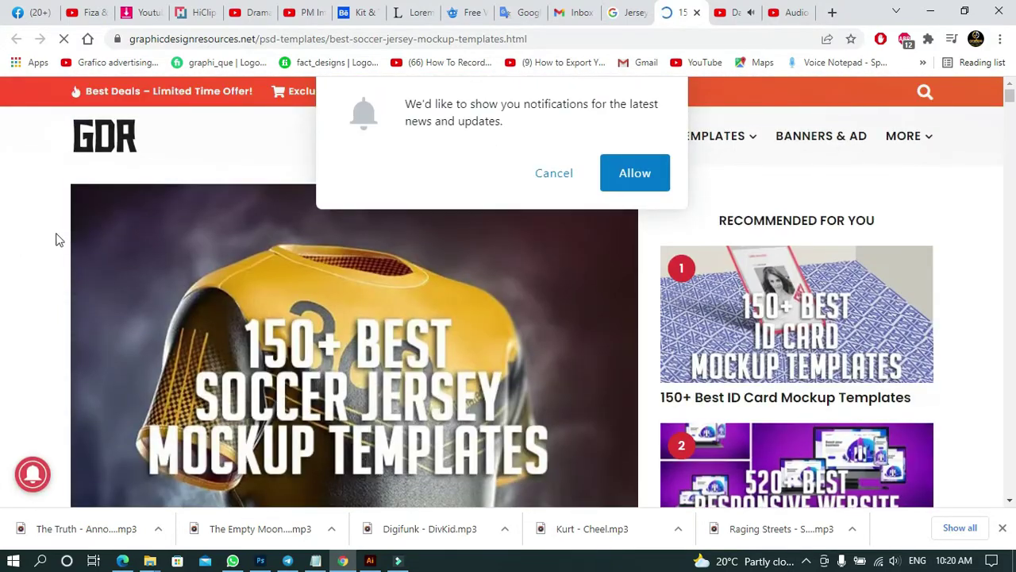
# Search Google Images for "trophy unveiling Mockup" and close the soccer jersey mockup templates page.
pyautogui.click(631, 12)
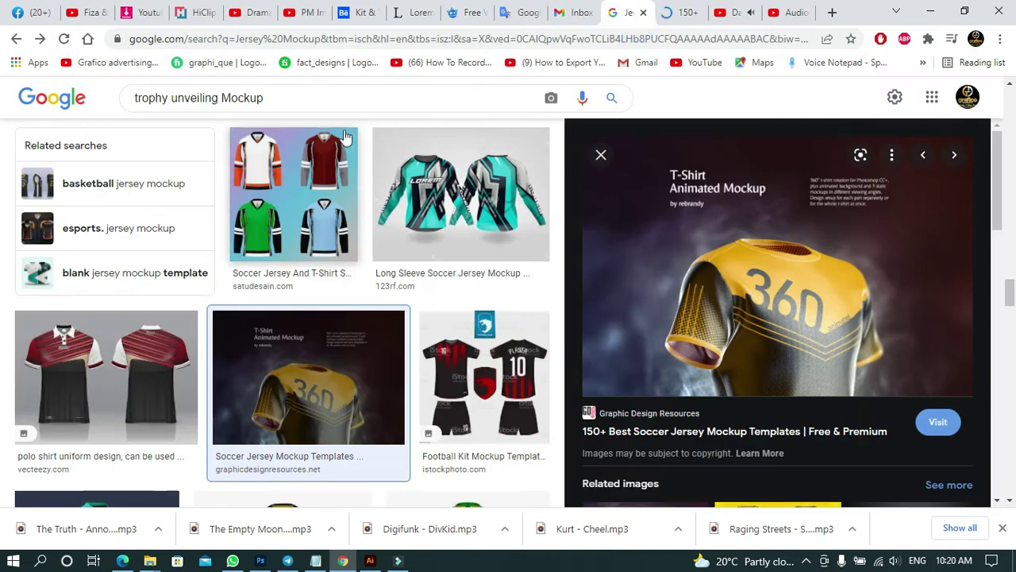
pyautogui.click(329, 100)
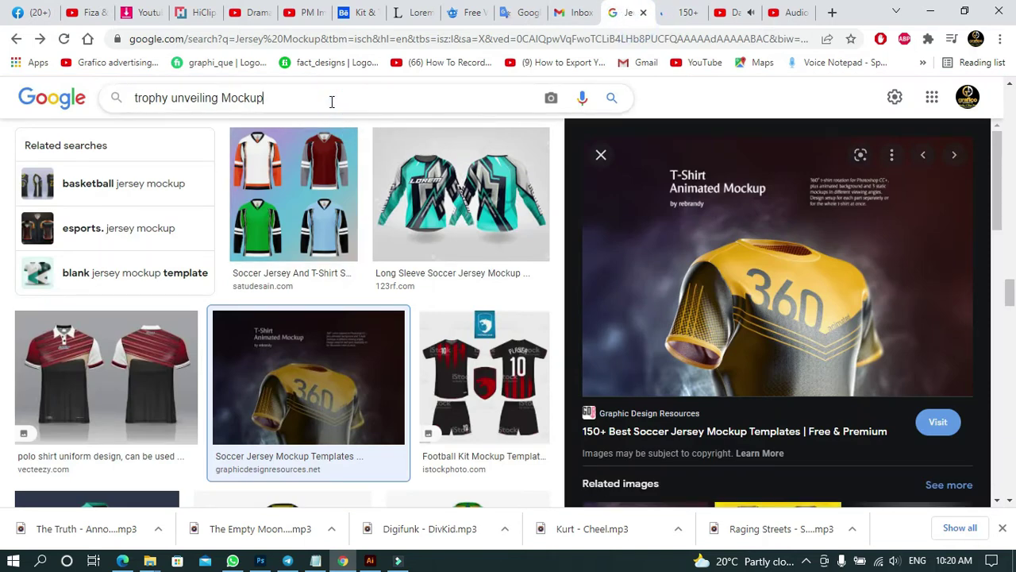
pyautogui.press('Return')
pyautogui.click(688, 11)
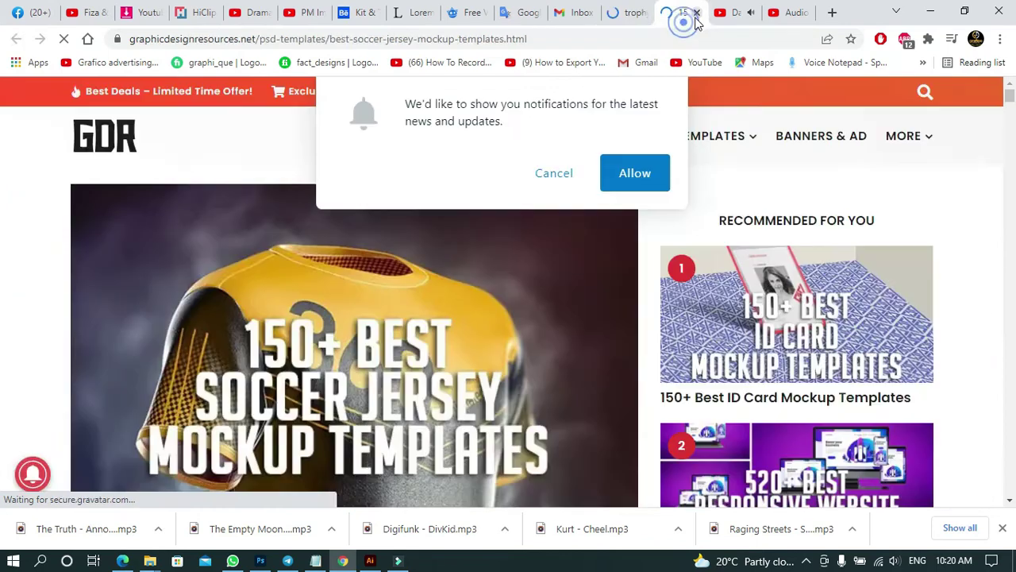
pyautogui.click(696, 13)
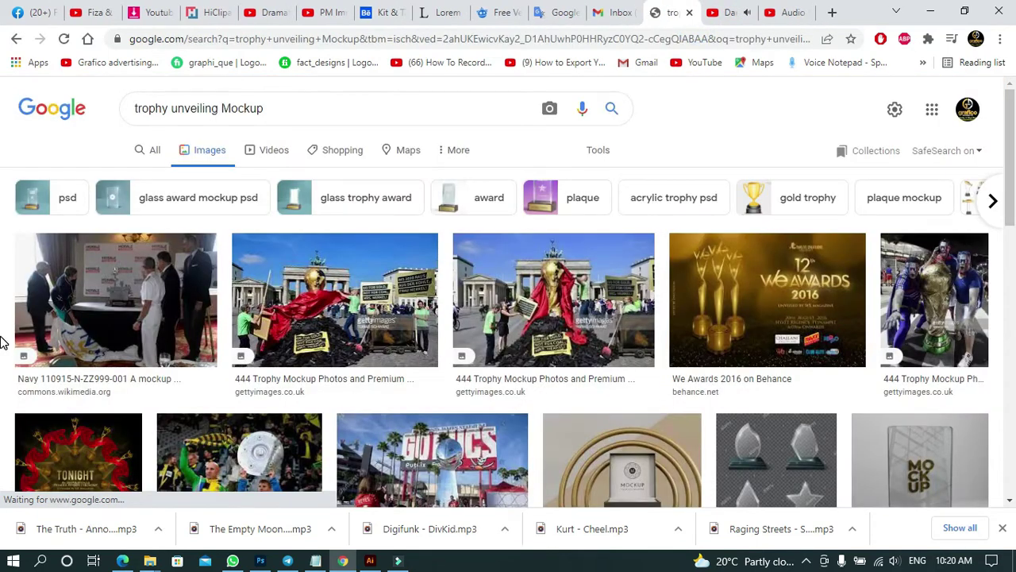
# Examine the "trophy unveiling Mockup" image results for a trophy picture that suits the poster.
pyautogui.scroll(-4, 3, 337)
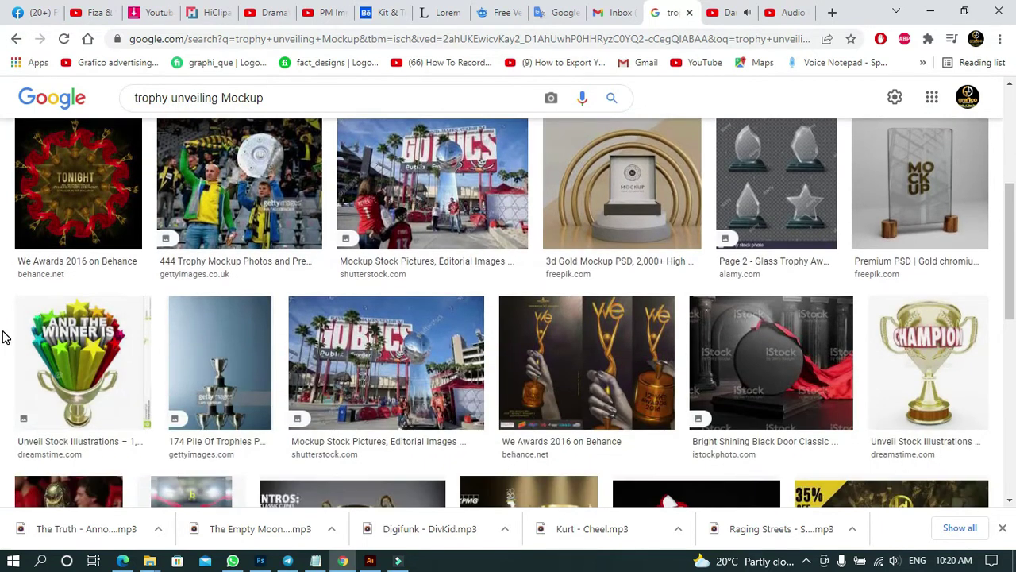
pyautogui.scroll(-2, 2, 338)
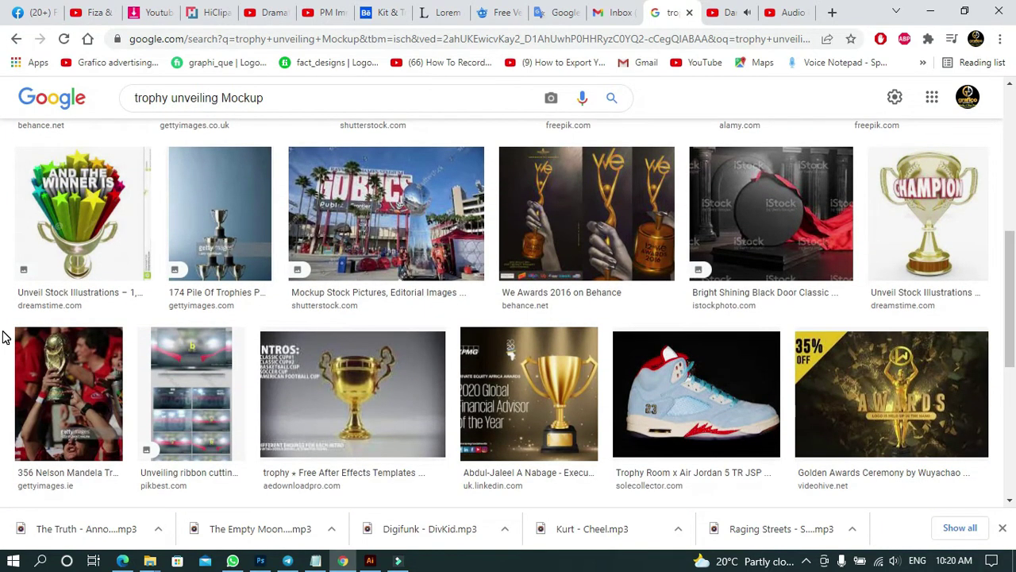
pyautogui.scroll(-4, 2, 338)
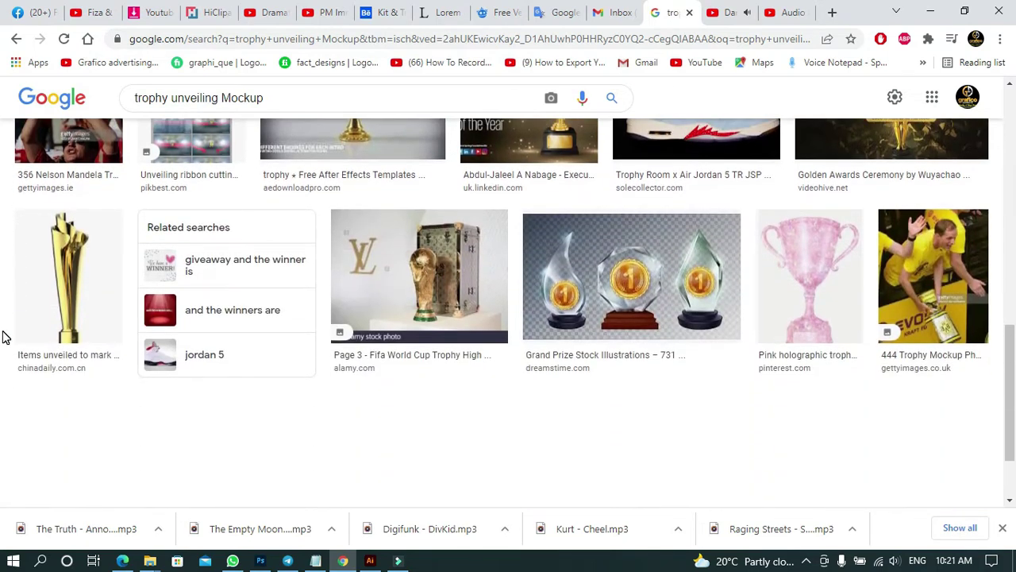
pyautogui.scroll(-5, 2, 337)
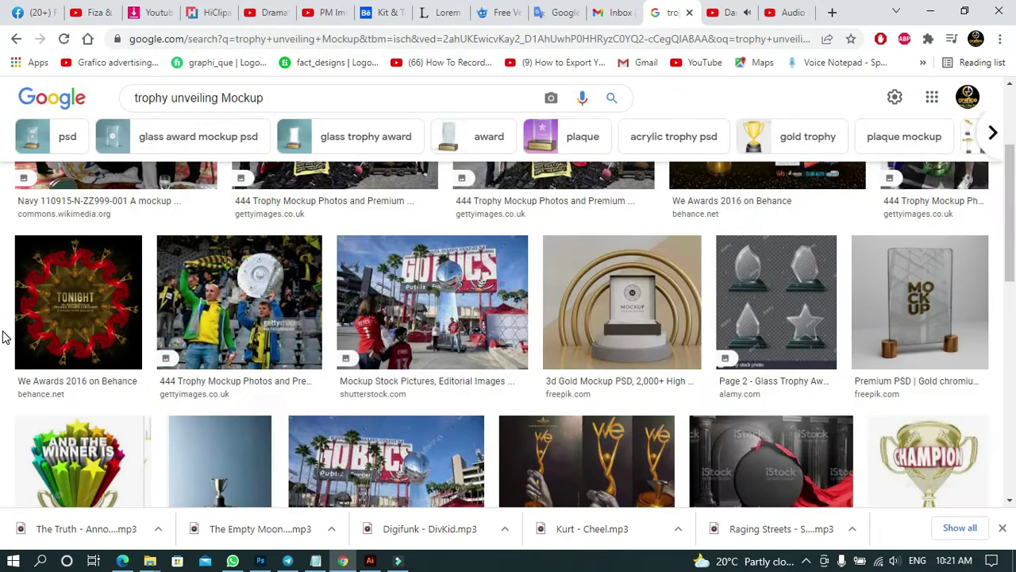
pyautogui.scroll(-4, 3, 338)
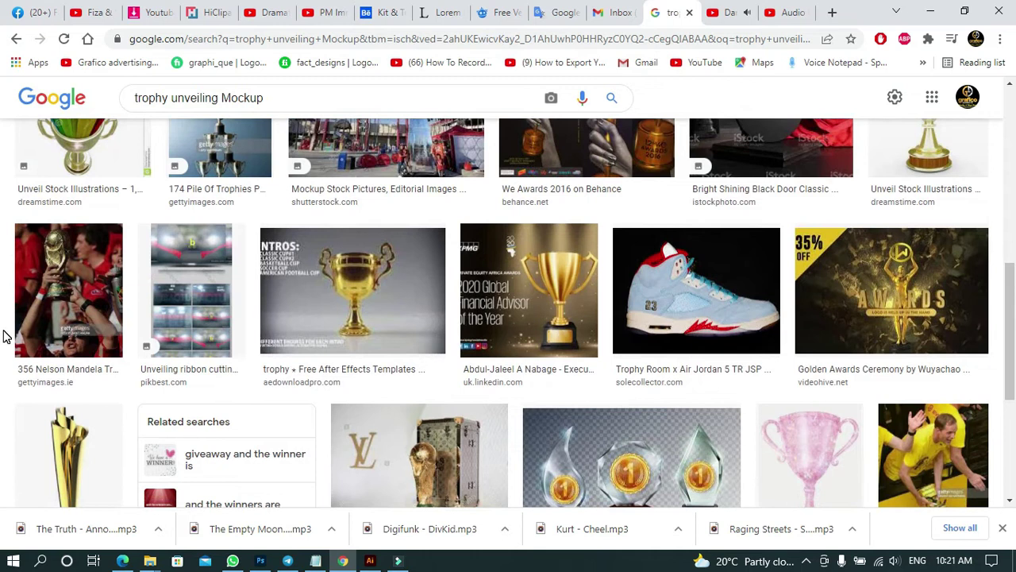
pyautogui.scroll(10, 2, 337)
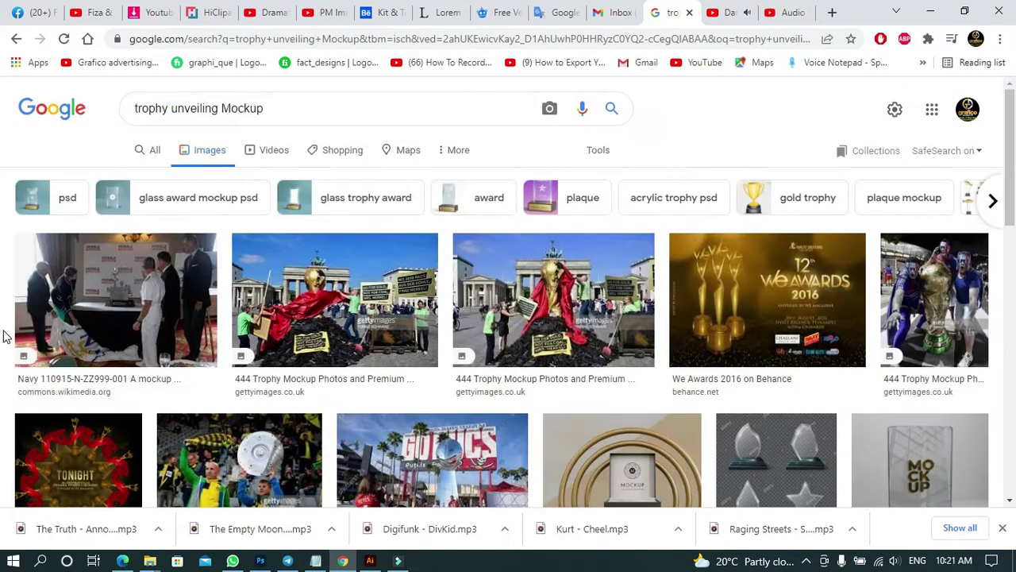
# Search HiClipart for "trophy" and look through the transparent trophy cliparts.
pyautogui.click(209, 11)
pyautogui.click(332, 234)
pyautogui.write('trophy unveiling')
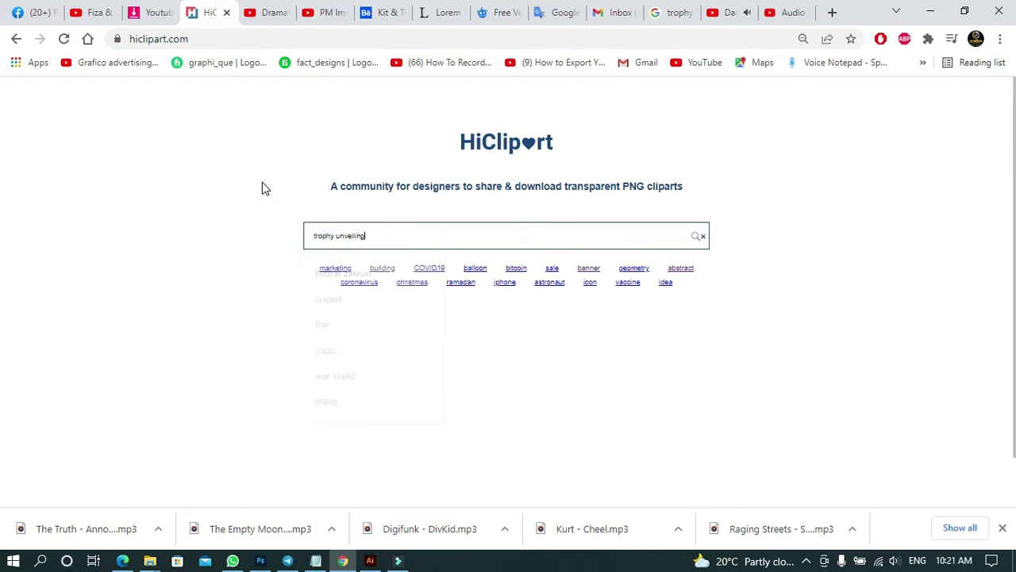
pyautogui.doubleClick(337, 236)
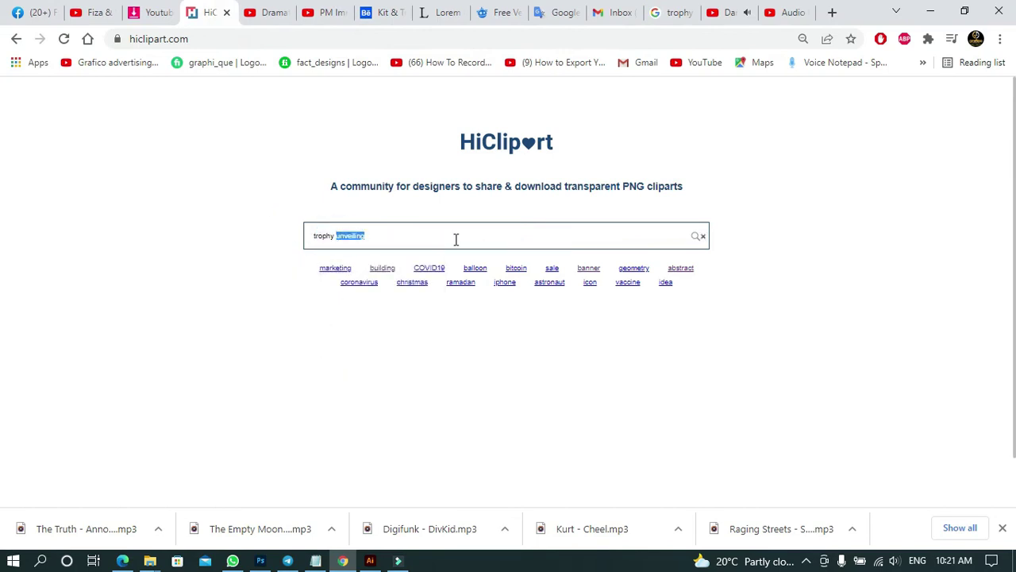
pyautogui.press('BackSpace')
pyautogui.press('Return')
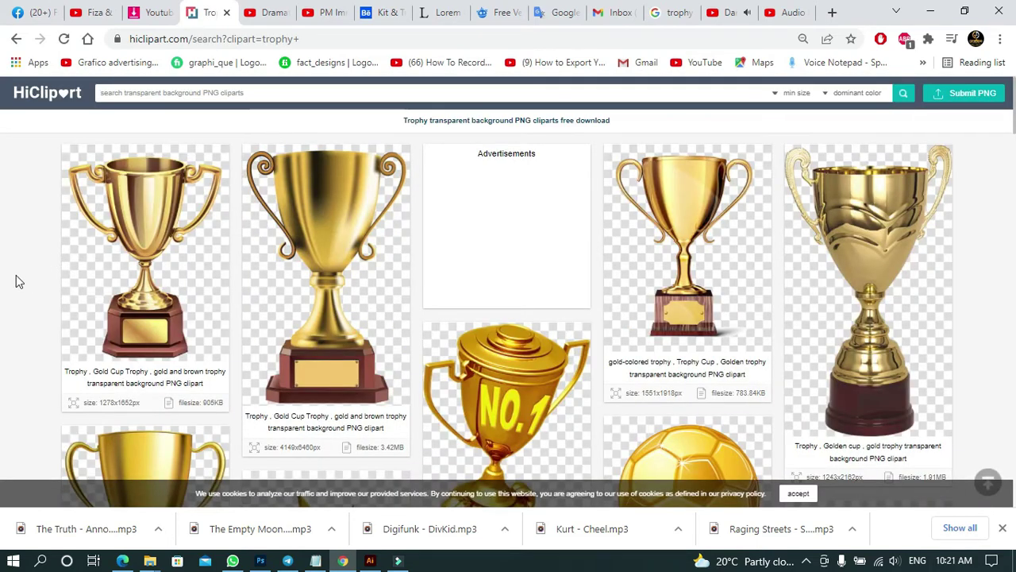
pyautogui.scroll(-4, 19, 281)
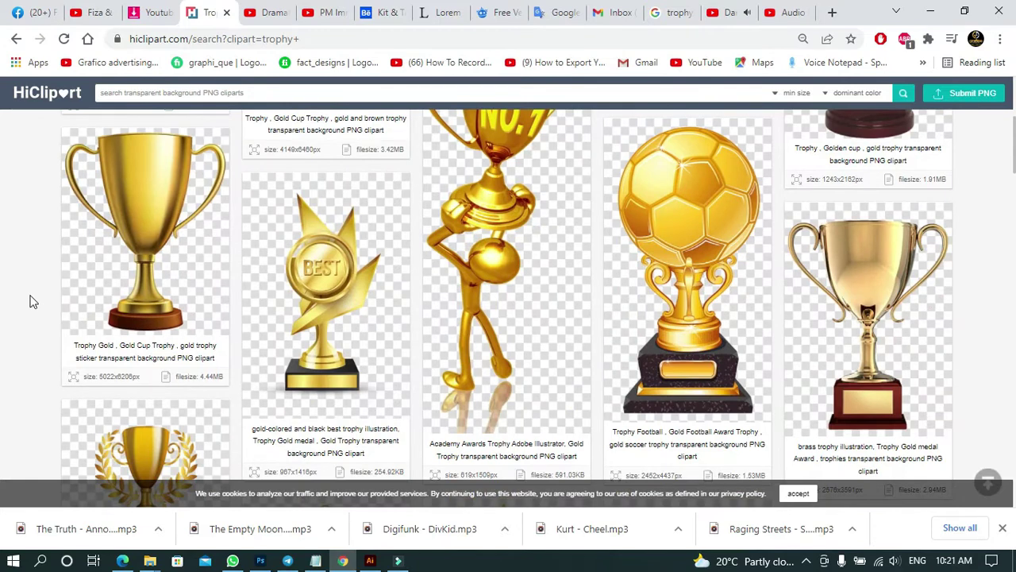
# Examine the HiClipart trophy cliparts down to the end of the results page for one that suits the poster.
pyautogui.scroll(-8, 32, 302)
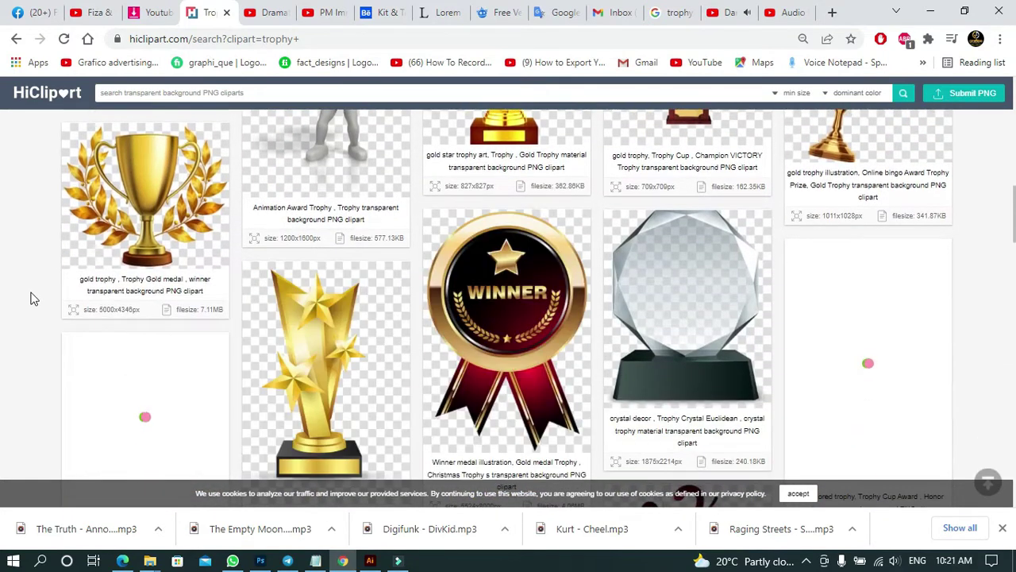
pyautogui.scroll(-5, 33, 299)
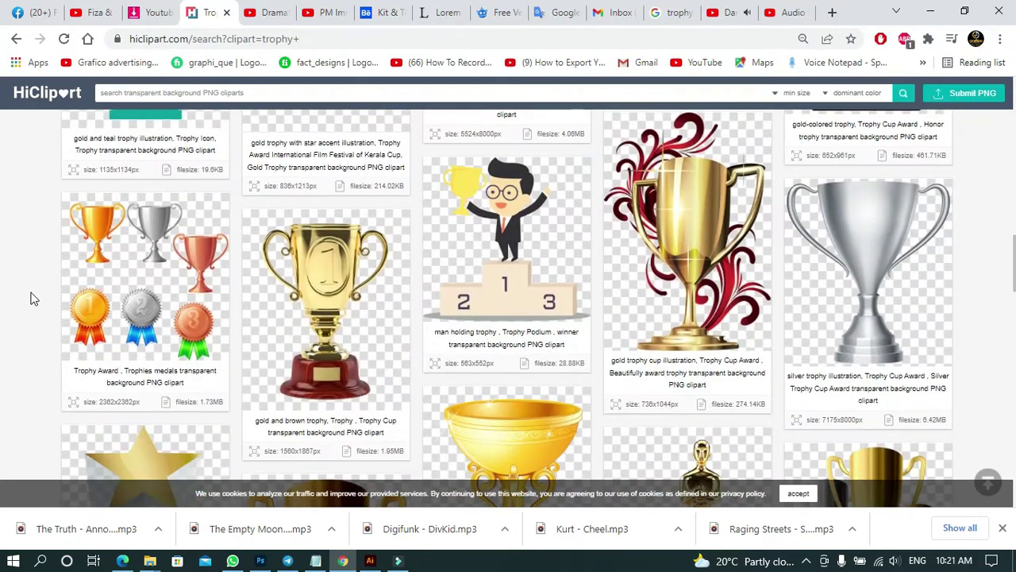
pyautogui.scroll(-4, 33, 299)
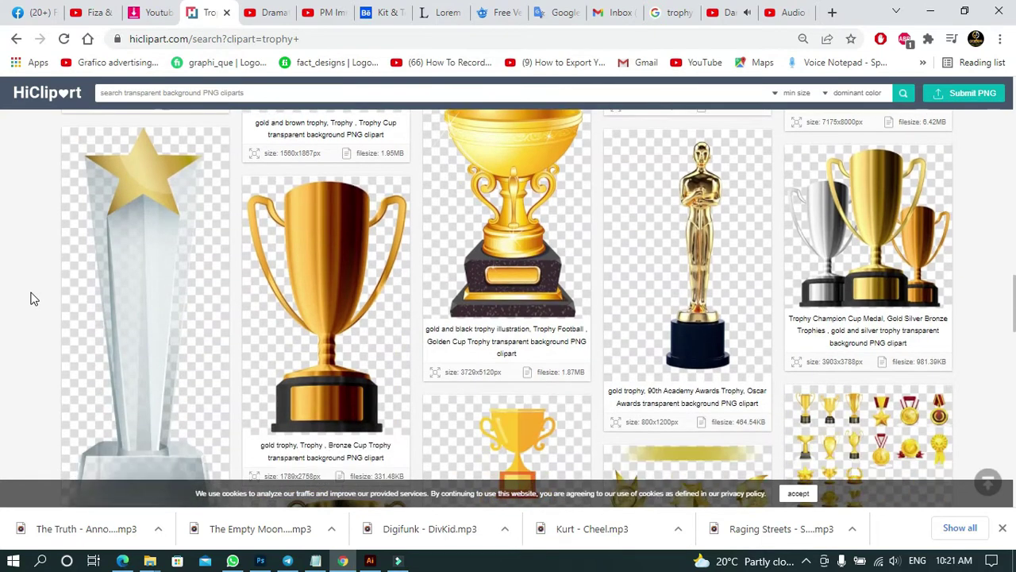
pyautogui.scroll(-6, 32, 299)
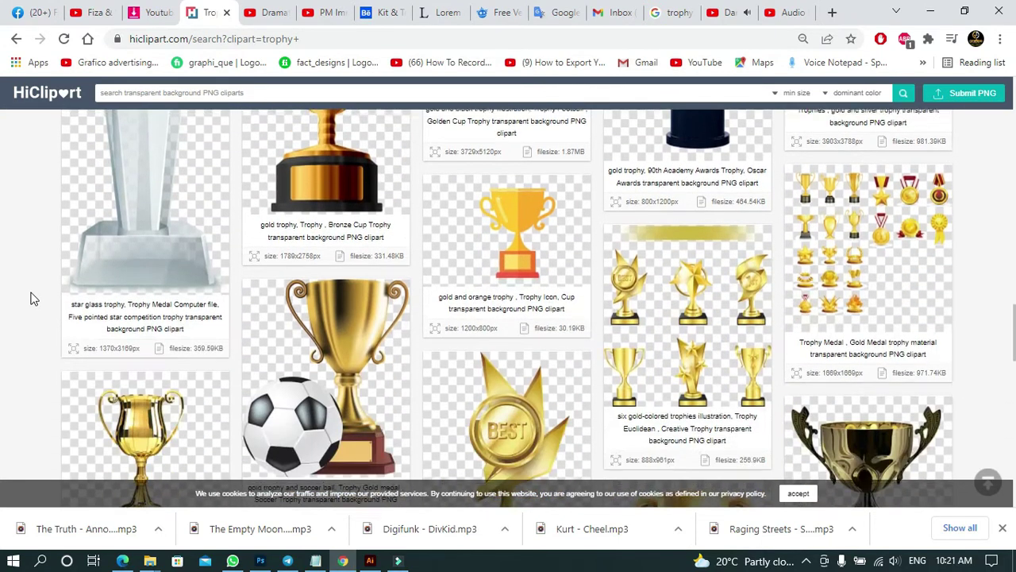
pyautogui.scroll(-2, 32, 299)
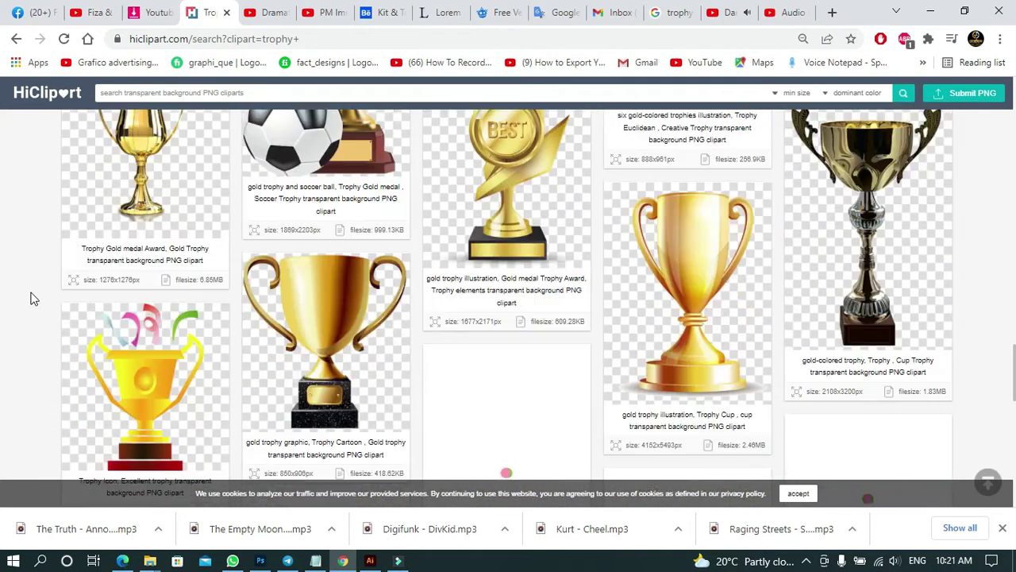
pyautogui.scroll(-3, 32, 299)
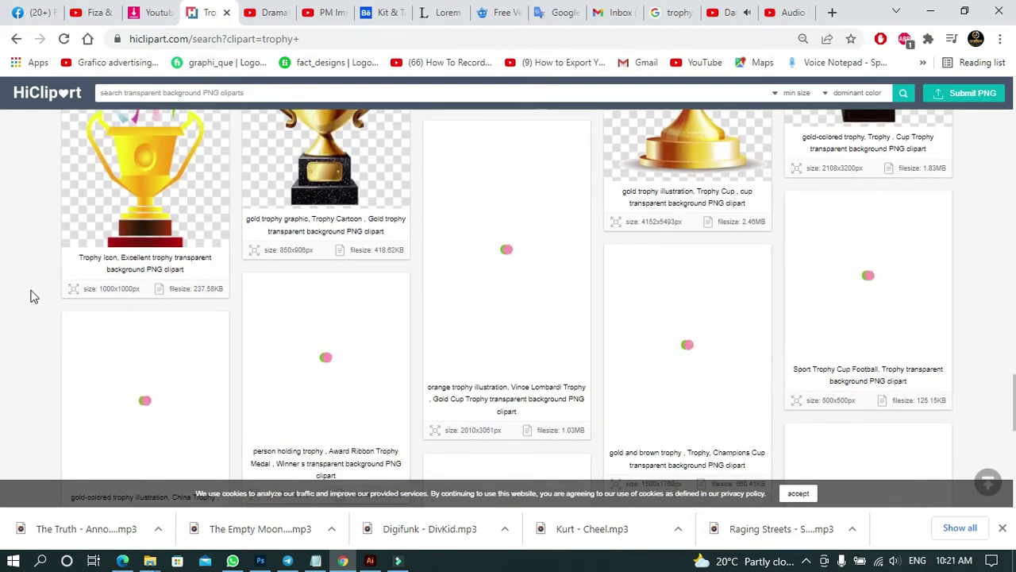
pyautogui.scroll(-2, 32, 296)
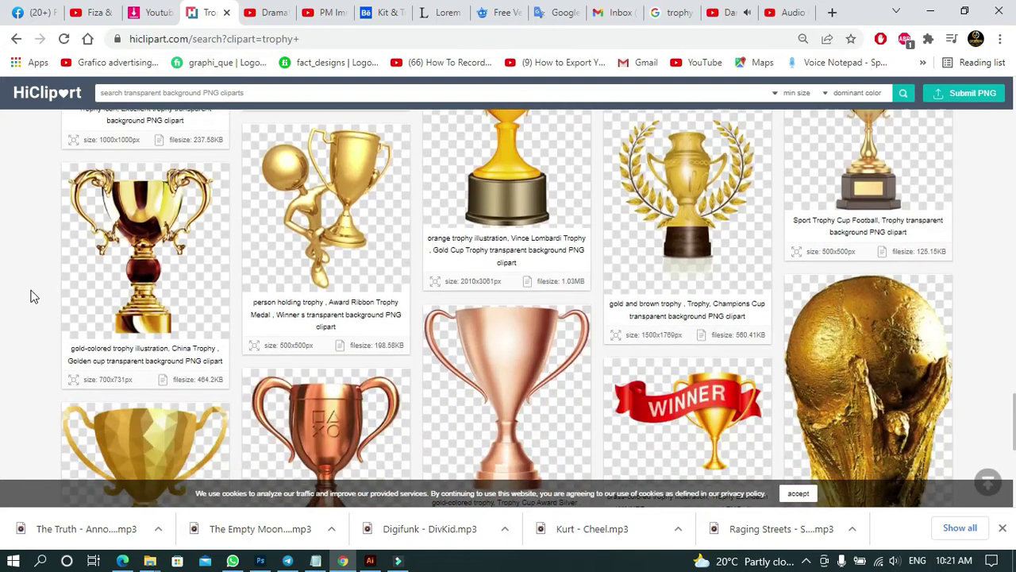
pyautogui.scroll(-3, 33, 296)
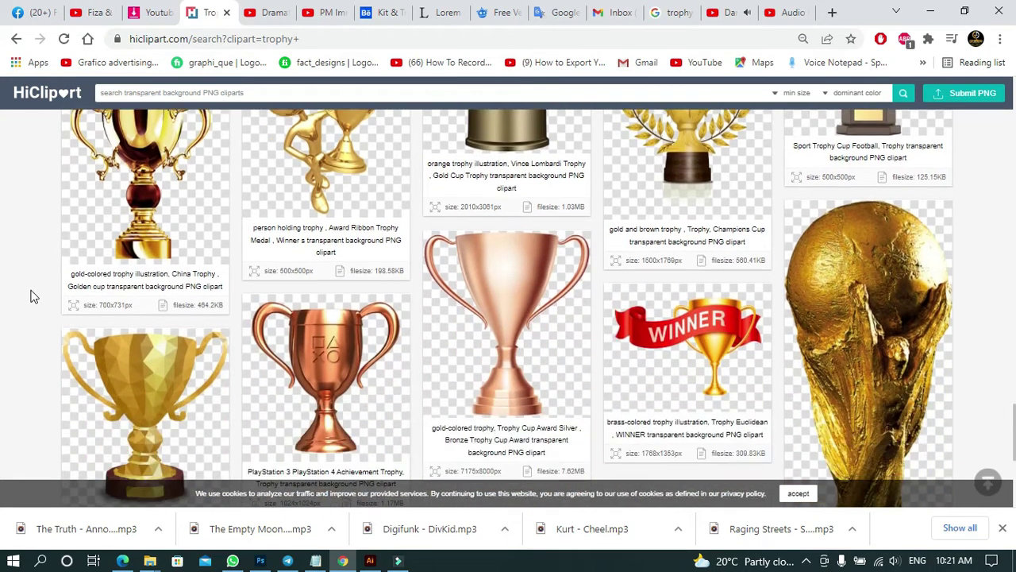
pyautogui.scroll(-10, 33, 296)
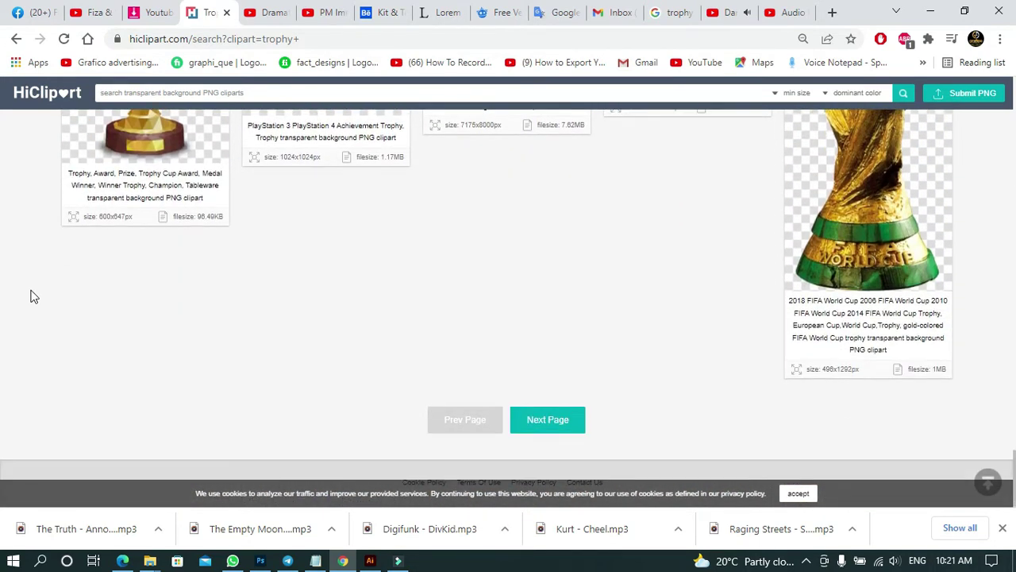
pyautogui.scroll(-10, 32, 296)
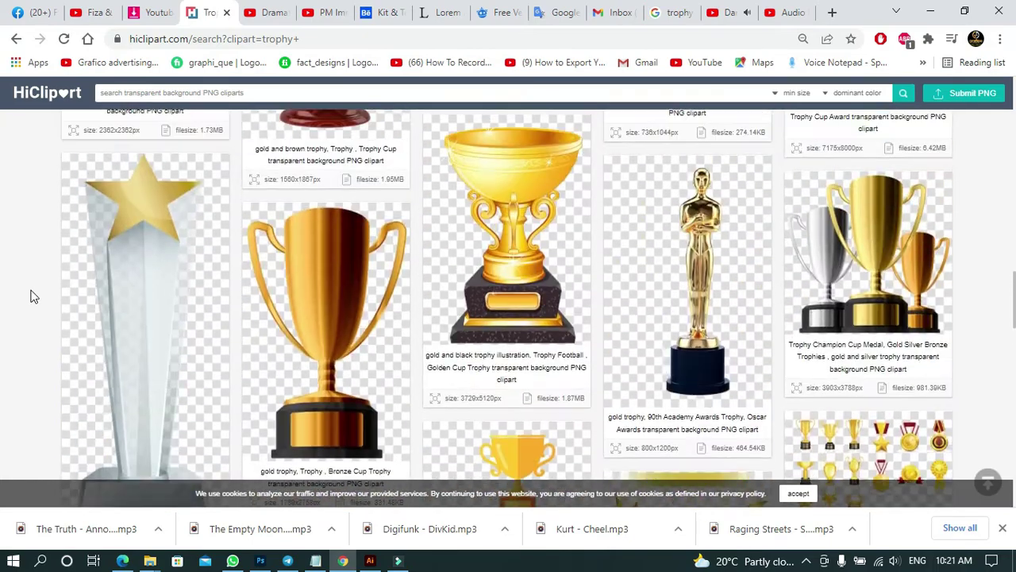
pyautogui.scroll(-10, 33, 297)
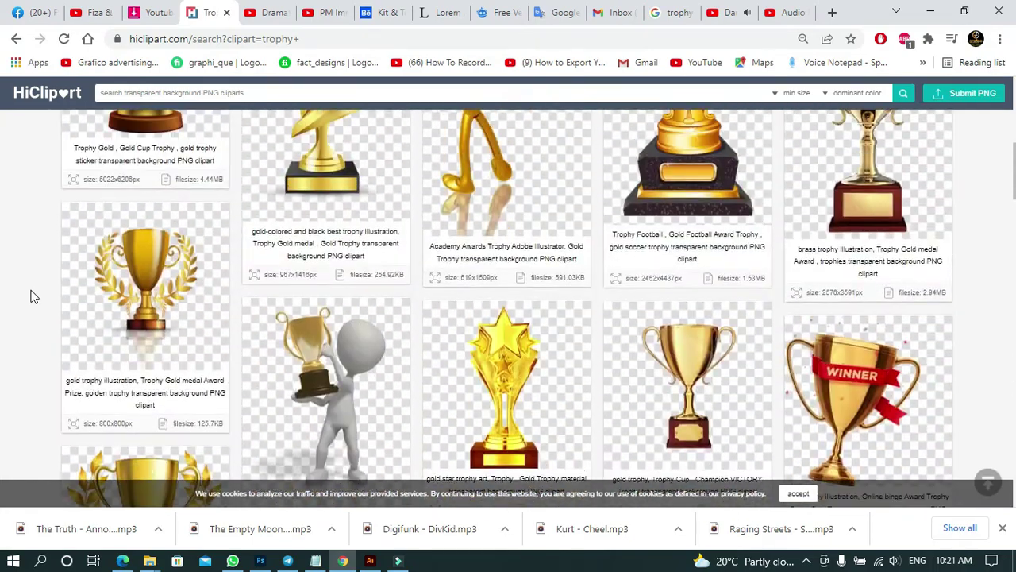
pyautogui.scroll(3, 33, 296)
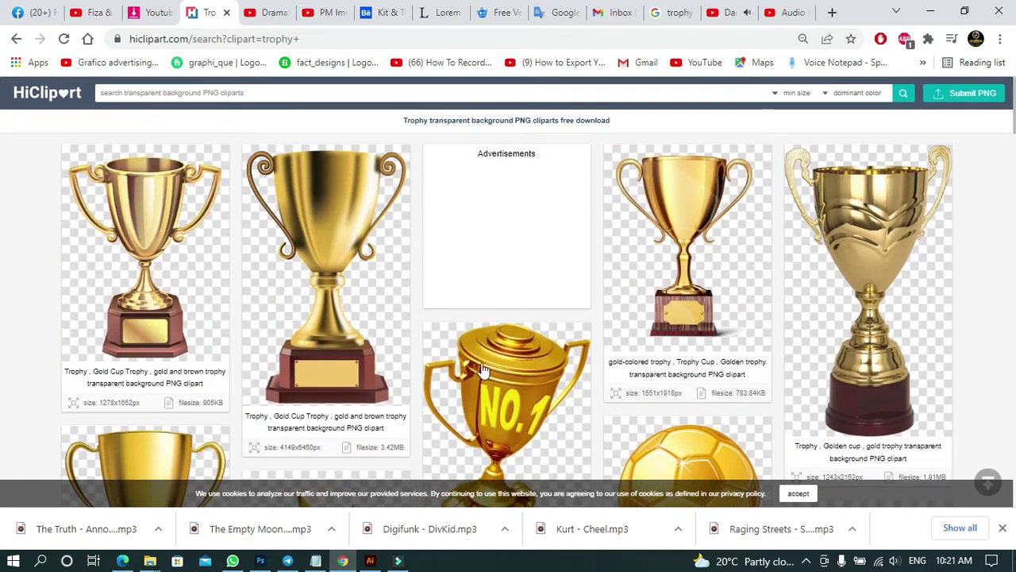
# Open the gold trophy cup clipart on the dark red base and download its original PNG.
pyautogui.click(864, 335)
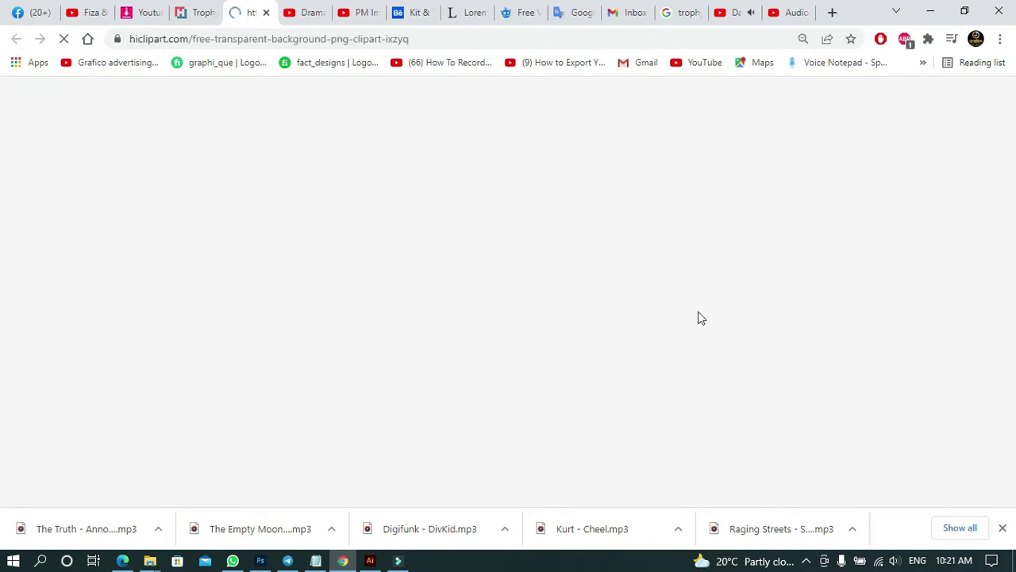
pyautogui.scroll(-12, 436, 338)
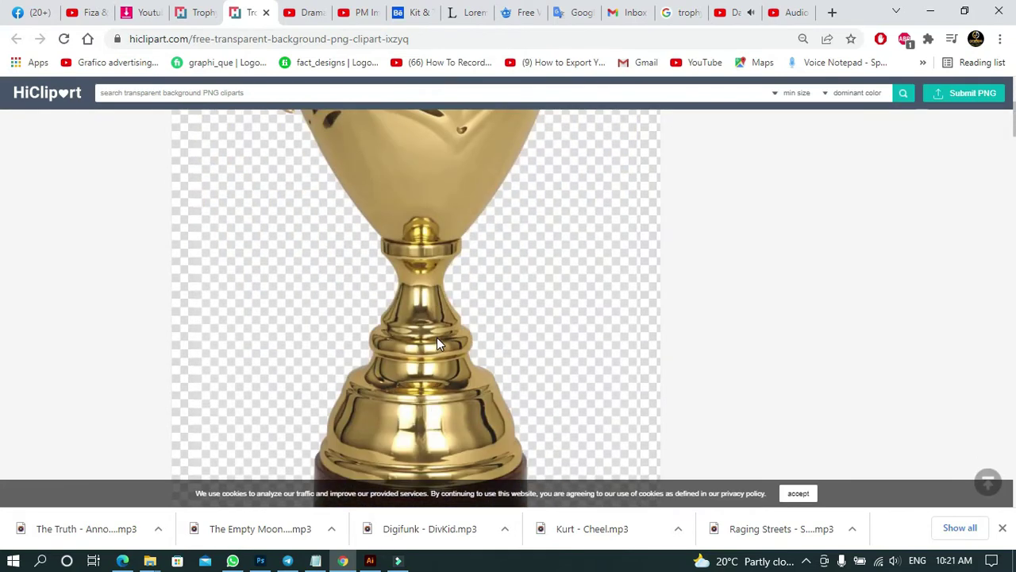
pyautogui.scroll(10, 68, 357)
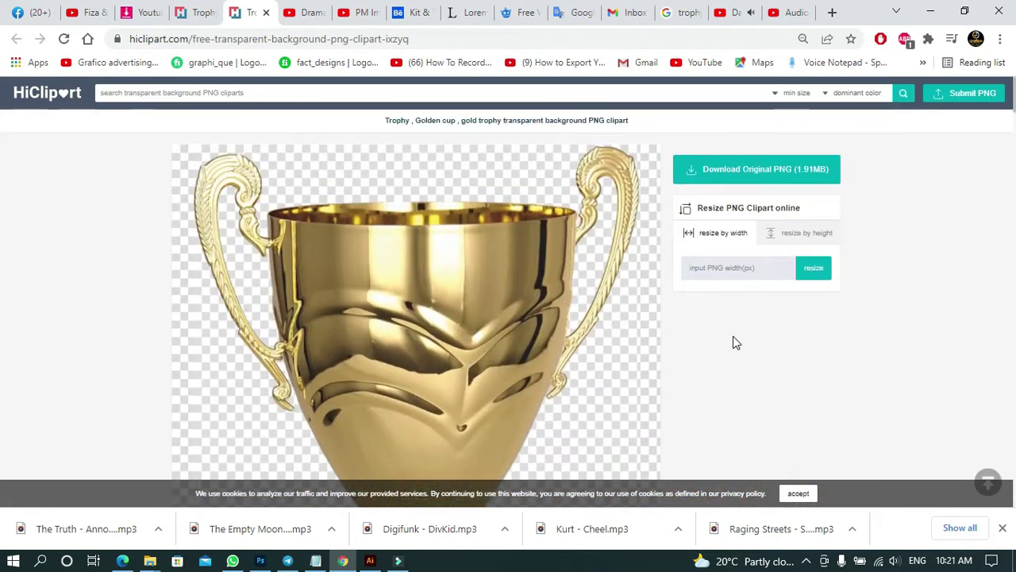
pyautogui.click(762, 183)
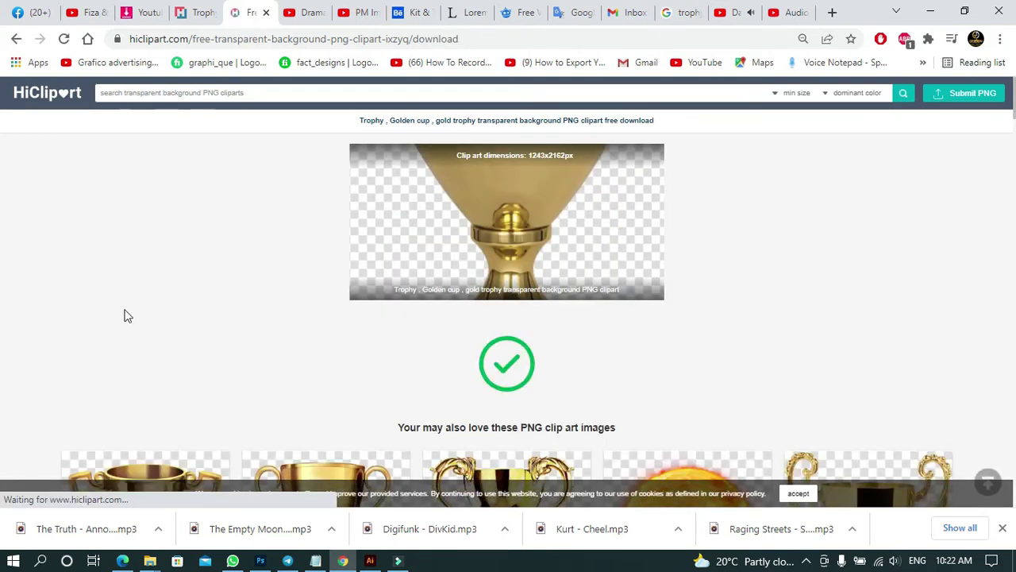
# Switch to Photoshop and place the downloaded golden cup PNG as an embedded image beside the jersey, in the poster's lower-right area.
pyautogui.click(929, 12)
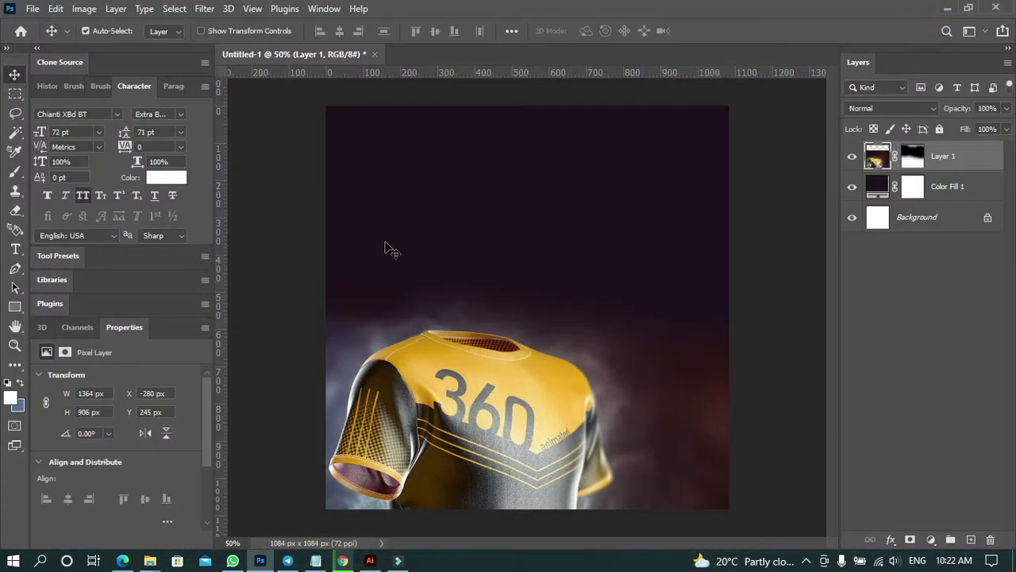
pyautogui.click(36, 11)
pyautogui.click(116, 303)
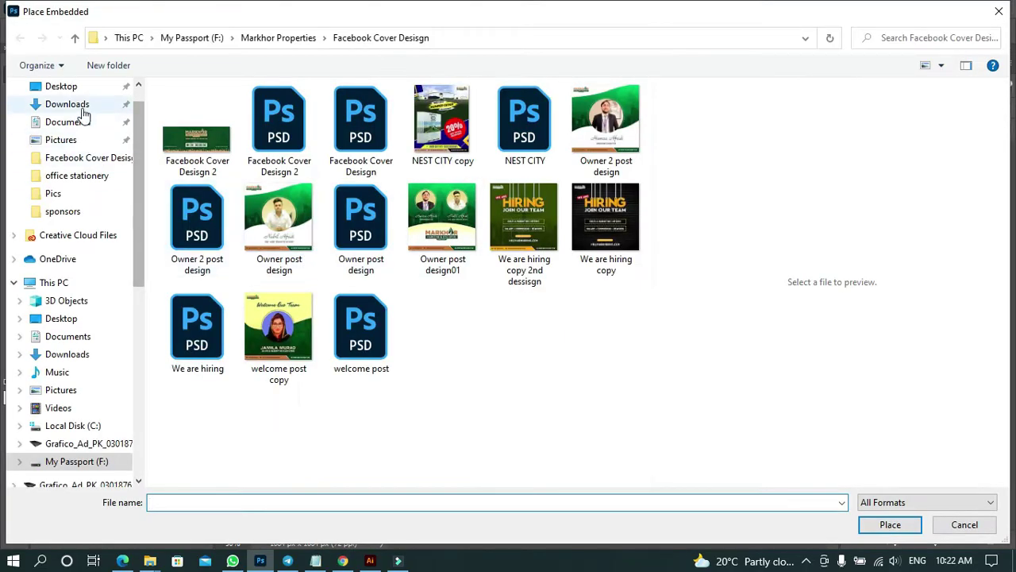
pyautogui.click(79, 104)
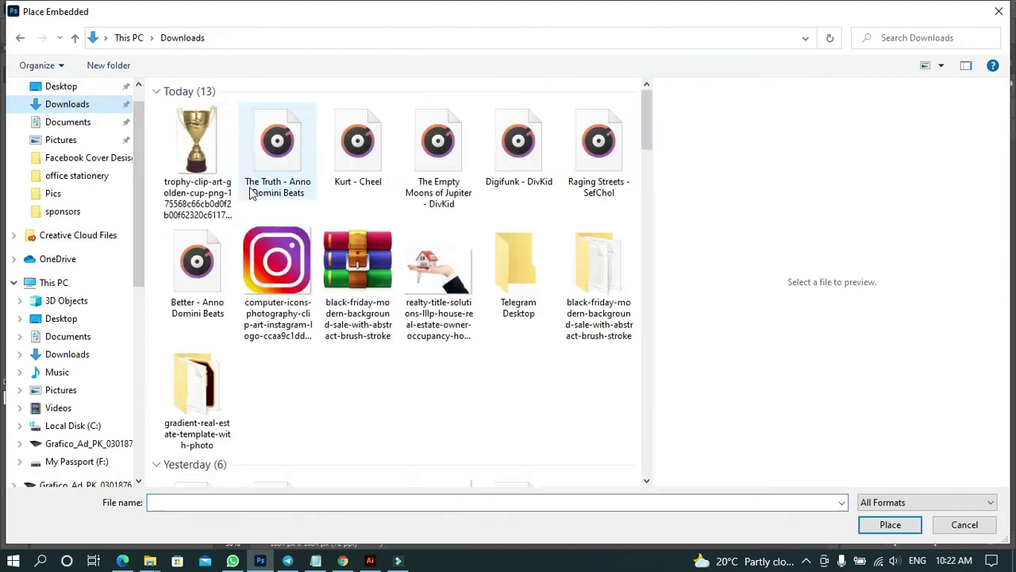
pyautogui.click(197, 147)
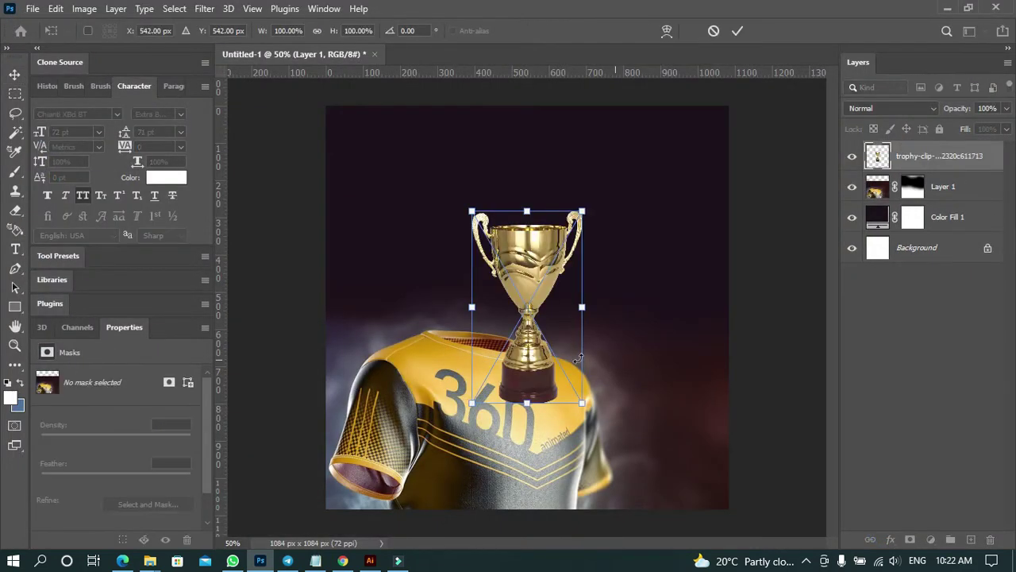
pyautogui.moveTo(604, 386); pyautogui.dragTo(675, 449)
pyautogui.press('Return')
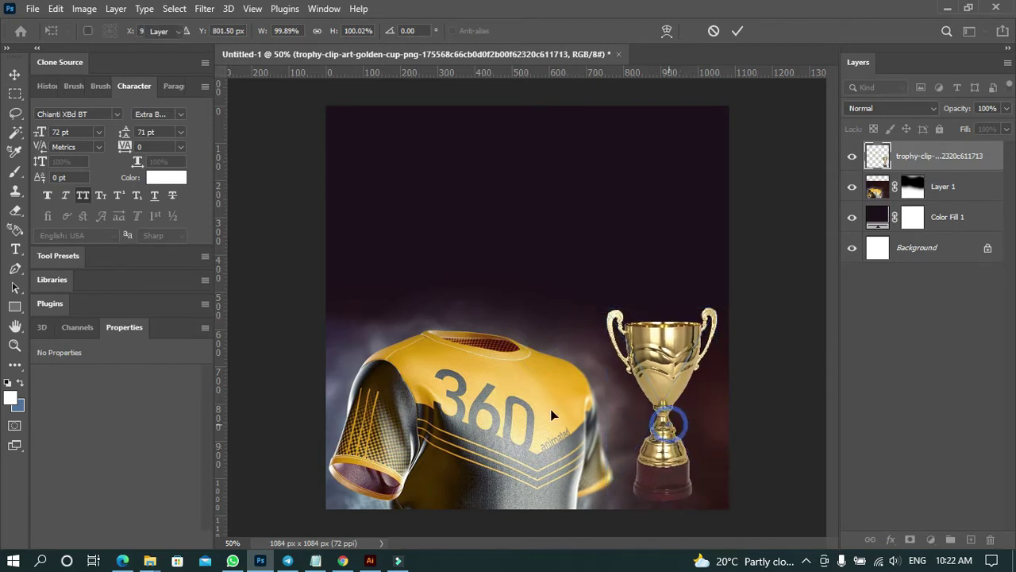
# Move the jersey image left so it runs off the canvas edge, and move the trophy to the poster's upper middle.
pyautogui.moveTo(516, 394); pyautogui.dragTo(429, 388)
pyautogui.moveTo(674, 379); pyautogui.dragTo(509, 187)
pyautogui.click(601, 413)
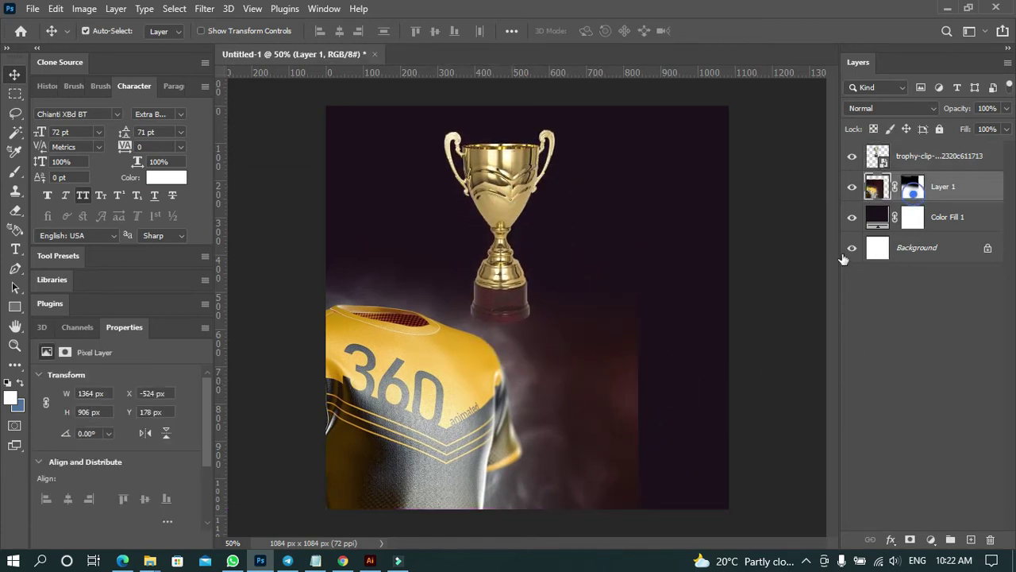
# Paint black on the jersey layer's mask with a soft 500 px brush to blend the image's hard right edge into the background.
pyautogui.click(912, 187)
pyautogui.press('d')
pyautogui.press('b')
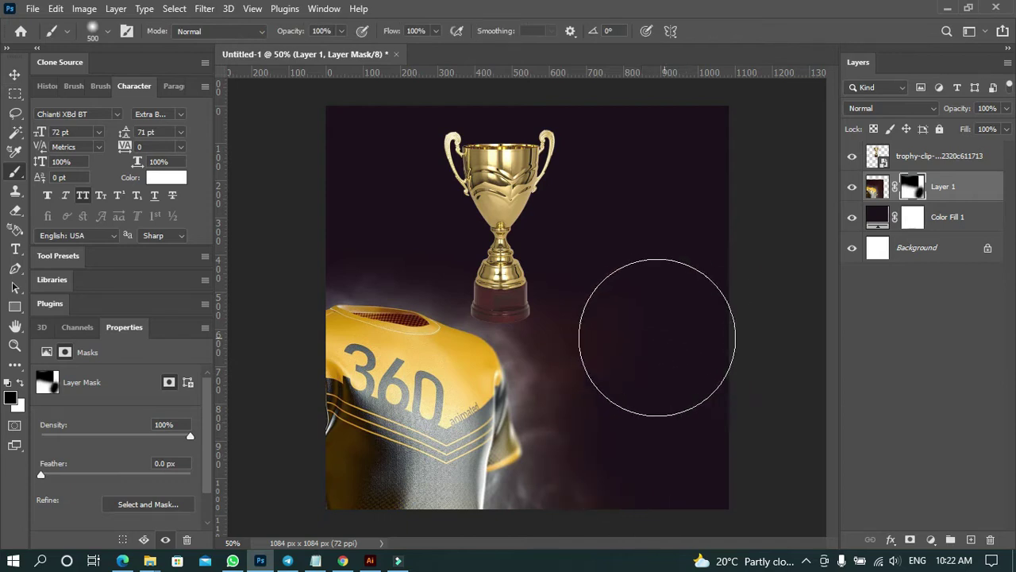
pyautogui.moveTo(657, 337)
pyautogui.mouseDown()
pyautogui.moveTo(676, 408)
pyautogui.moveTo(721, 453)
pyautogui.moveTo(596, 382)
pyautogui.moveTo(735, 421)
pyautogui.mouseUp()
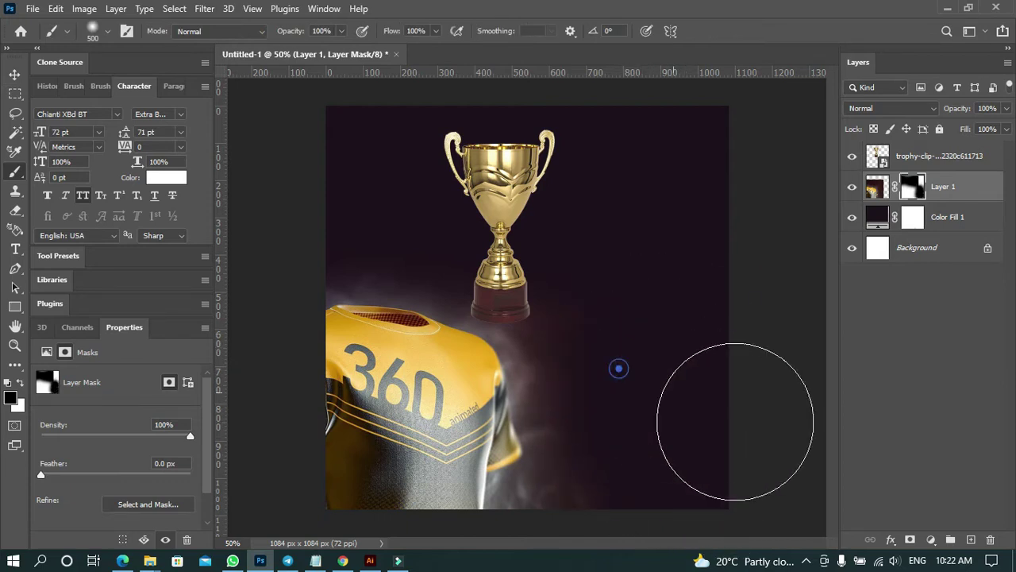
# Move the trophy beside the jersey and scale it to about 189%, with the cup in the lower-right corner and its base off the canvas.
pyautogui.click(15, 74)
pyautogui.moveTo(501, 215); pyautogui.dragTo(643, 401)
pyautogui.hotkey('ctrl', 't')
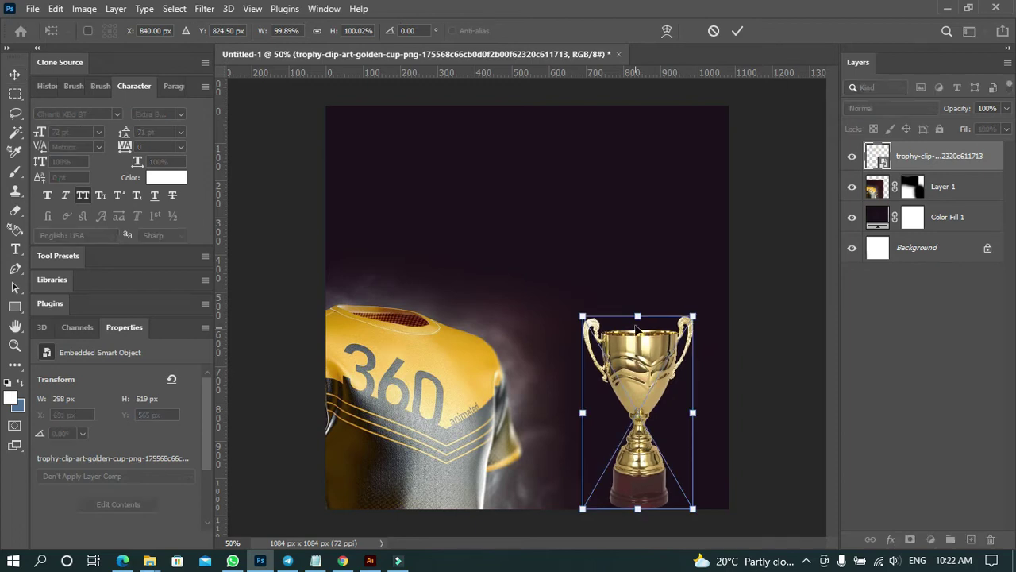
pyautogui.moveTo(637, 317); pyautogui.dragTo(639, 201)
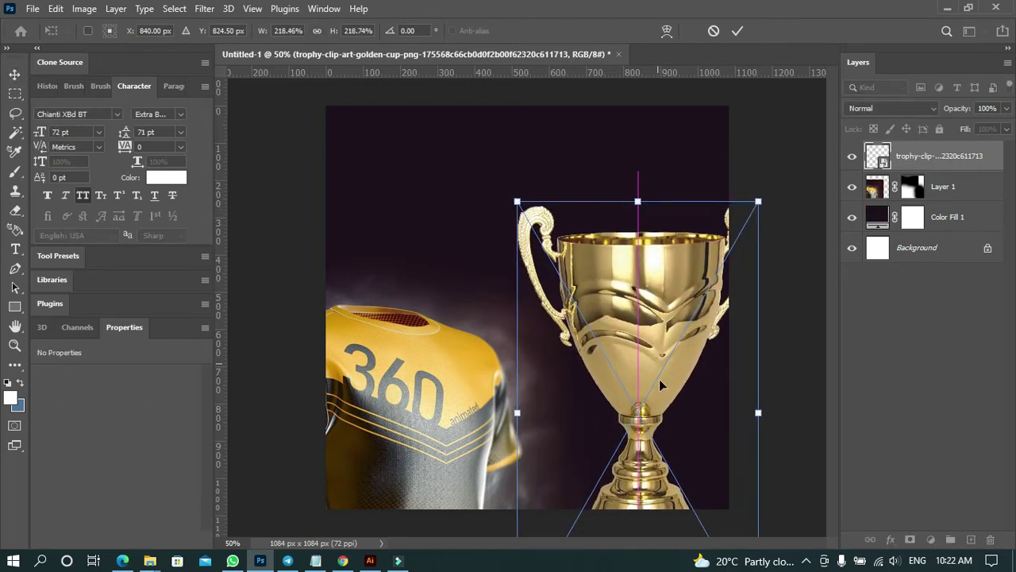
pyautogui.moveTo(660, 380); pyautogui.dragTo(628, 484)
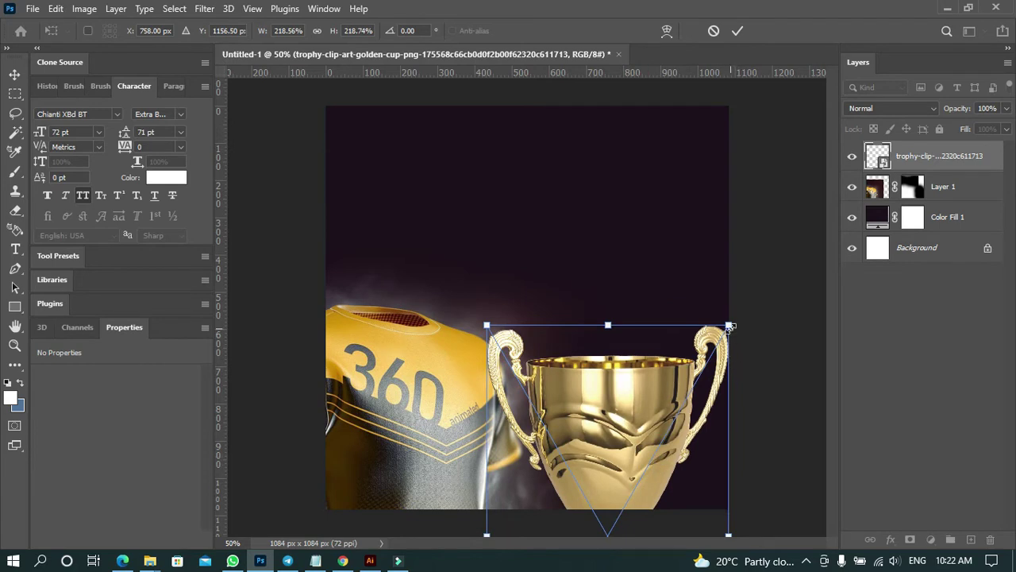
pyautogui.moveTo(729, 327); pyautogui.dragTo(681, 335)
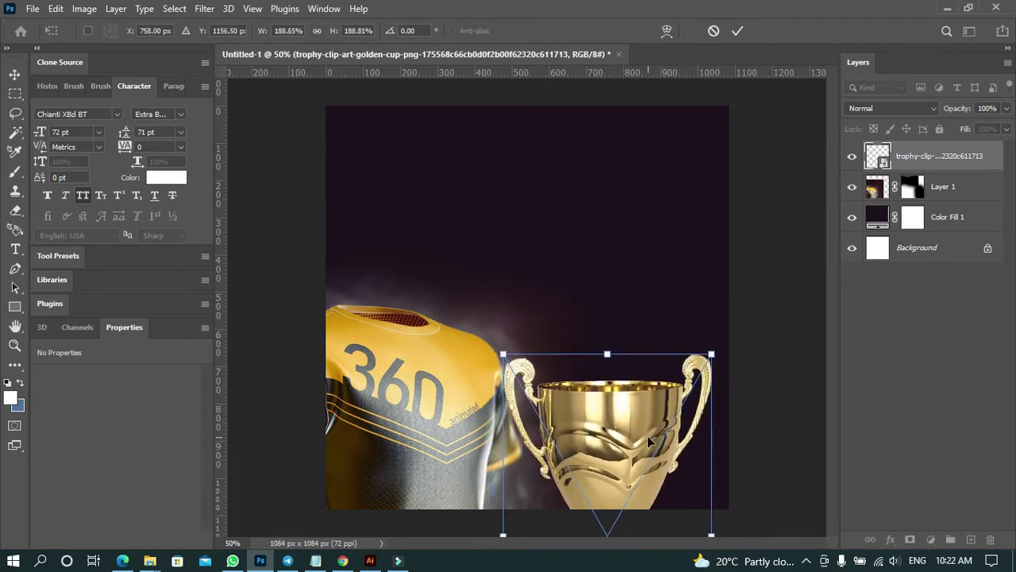
pyautogui.moveTo(649, 442); pyautogui.dragTo(651, 403)
pyautogui.press('Return')
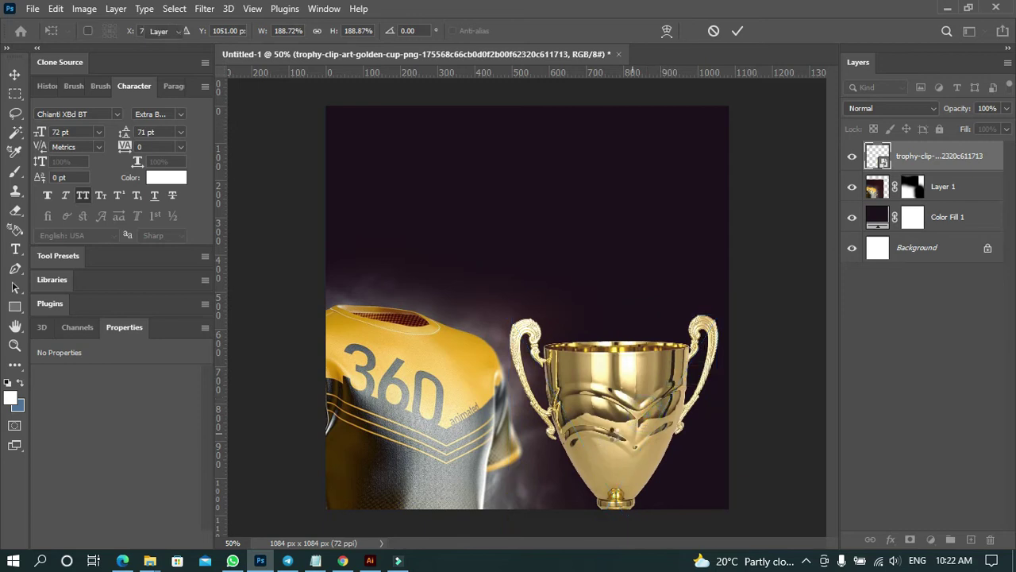
# Scale the jersey image up to about 102% with Free Transform.
pyautogui.click(457, 390)
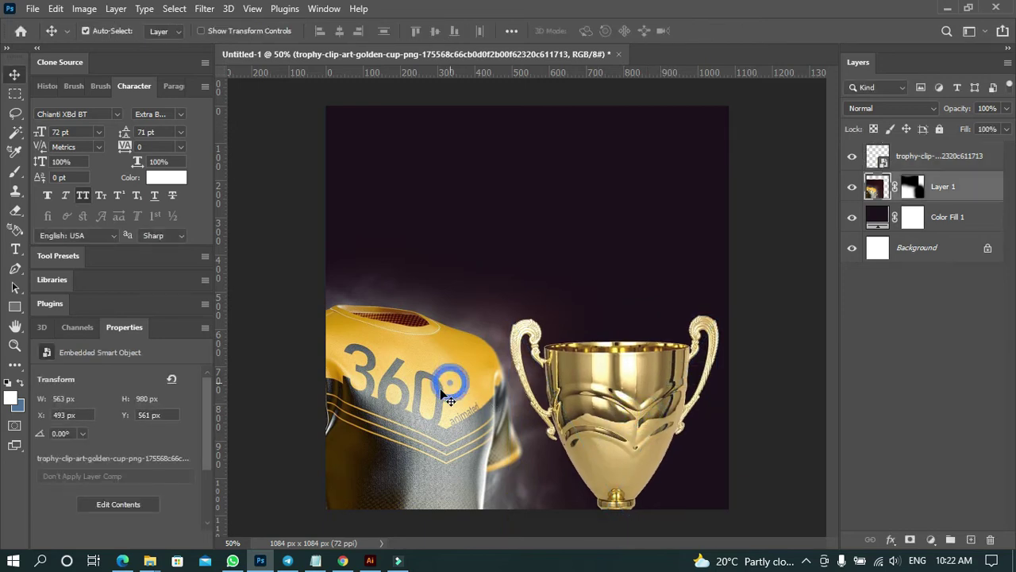
pyautogui.hotkey('ctrl', 't')
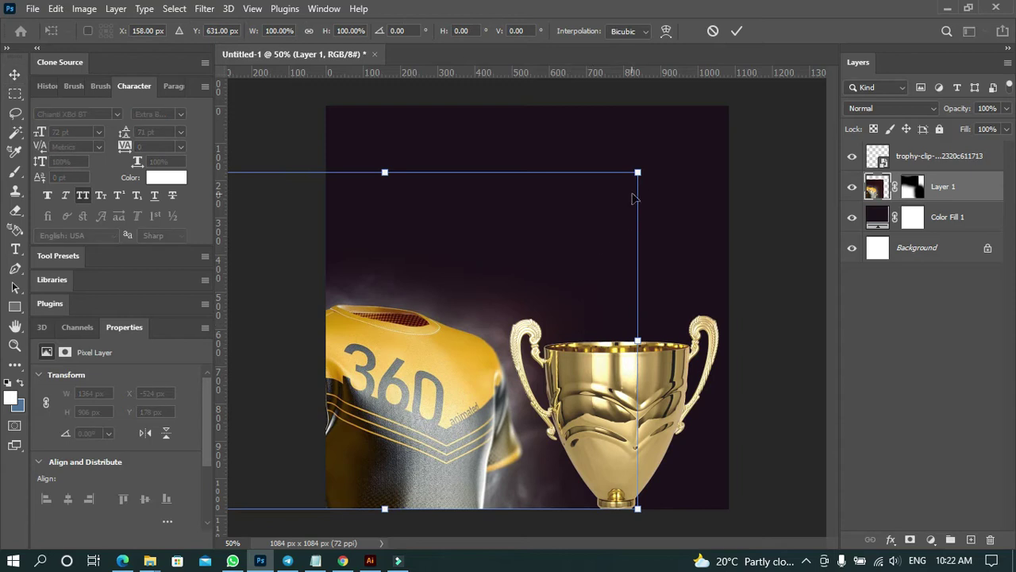
pyautogui.moveTo(638, 173); pyautogui.dragTo(643, 167)
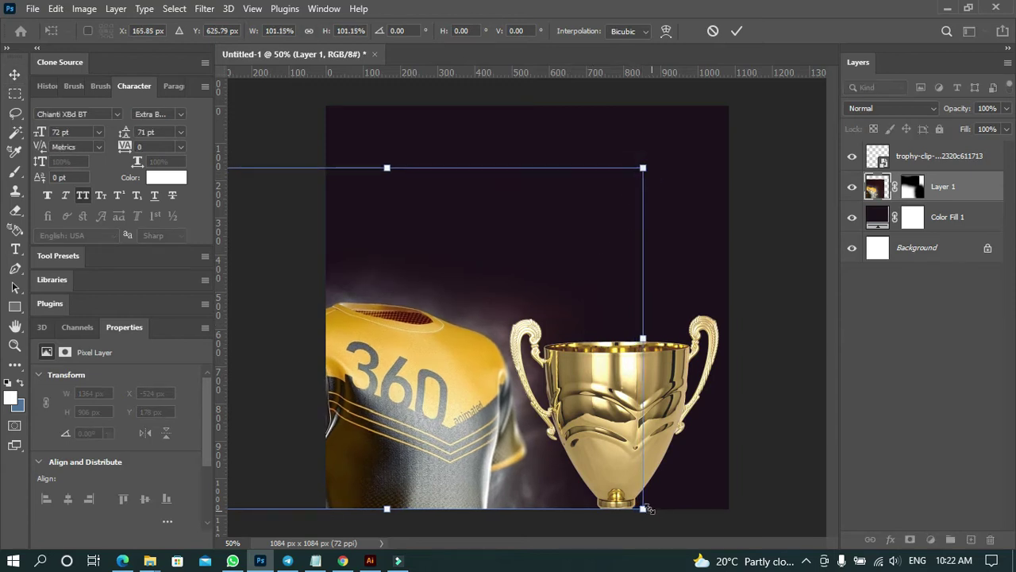
pyautogui.moveTo(648, 508); pyautogui.dragTo(652, 513)
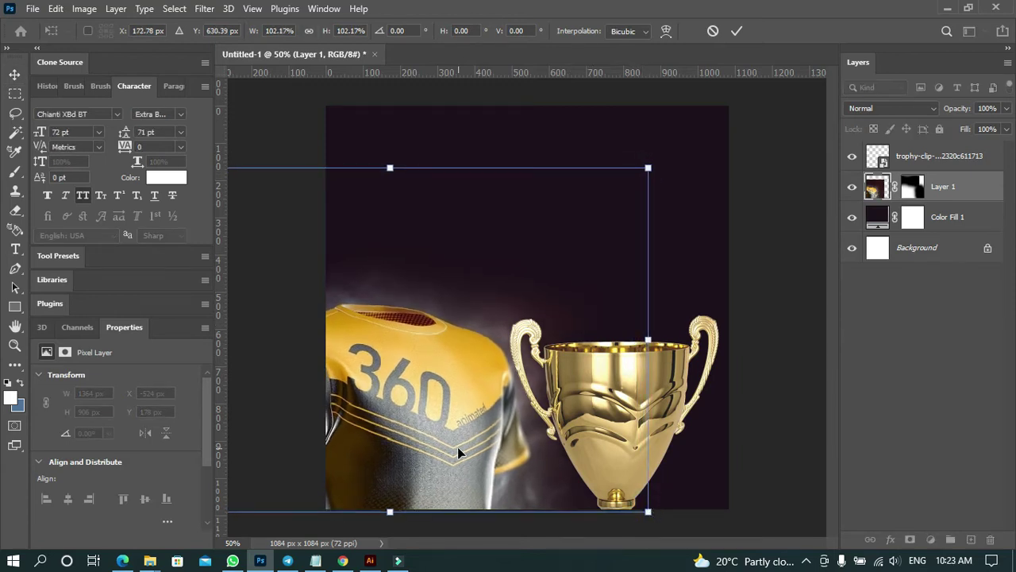
pyautogui.press('Return')
# Scale the trophy down to about 507 × 883 px and shift it slightly right and up beside the jersey.
pyautogui.click(614, 421)
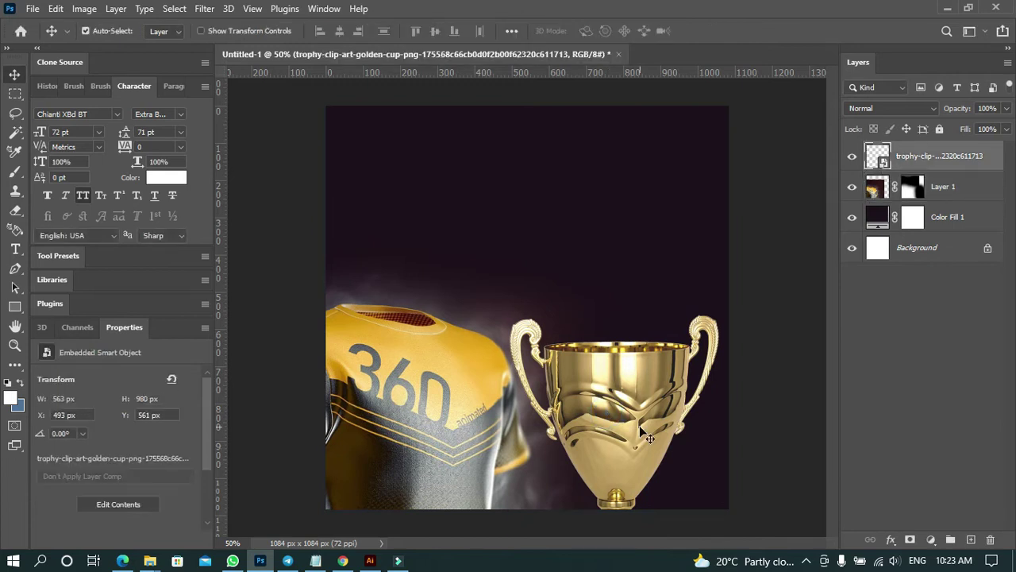
pyautogui.hotkey('ctrl', 't')
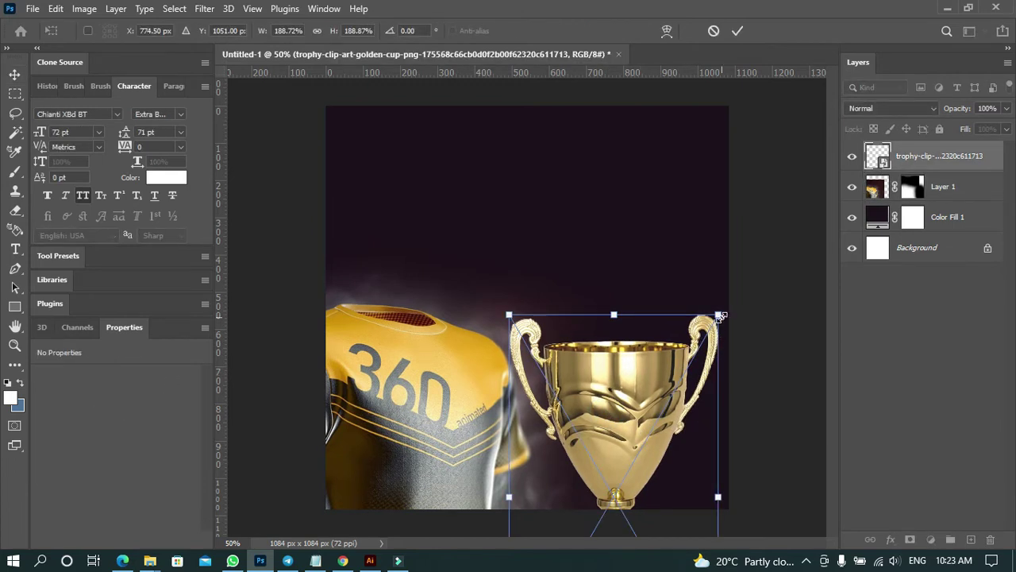
pyautogui.moveTo(721, 316); pyautogui.dragTo(708, 337)
pyautogui.moveTo(637, 415)
pyautogui.mouseDown()
pyautogui.moveTo(444, 373)
pyautogui.moveTo(654, 371)
pyautogui.moveTo(645, 409)
pyautogui.mouseUp()
pyautogui.press('Return')
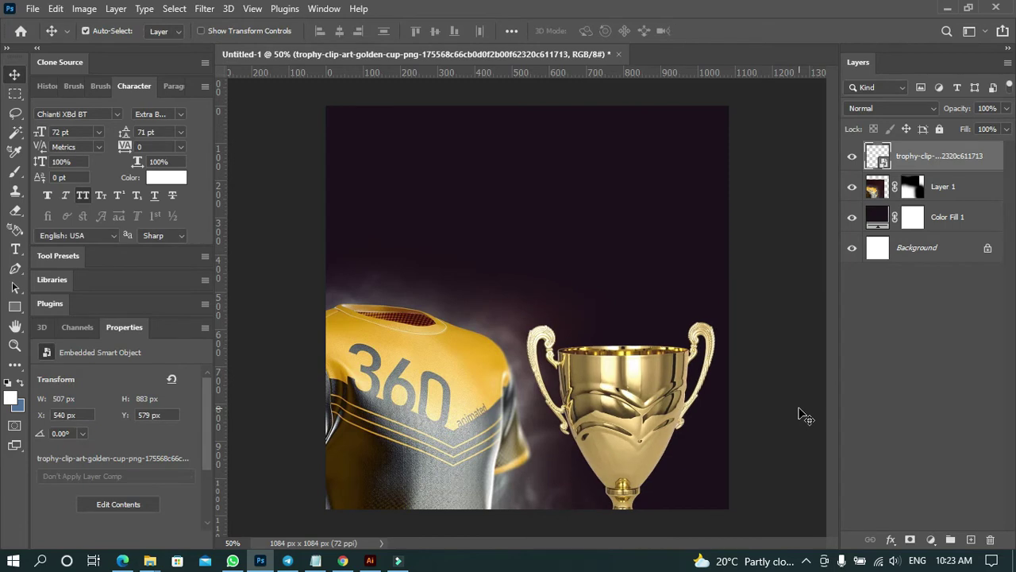
# Add a new empty layer above the trophy and bring up the brush presets for the Brush tool.
pyautogui.click(970, 539)
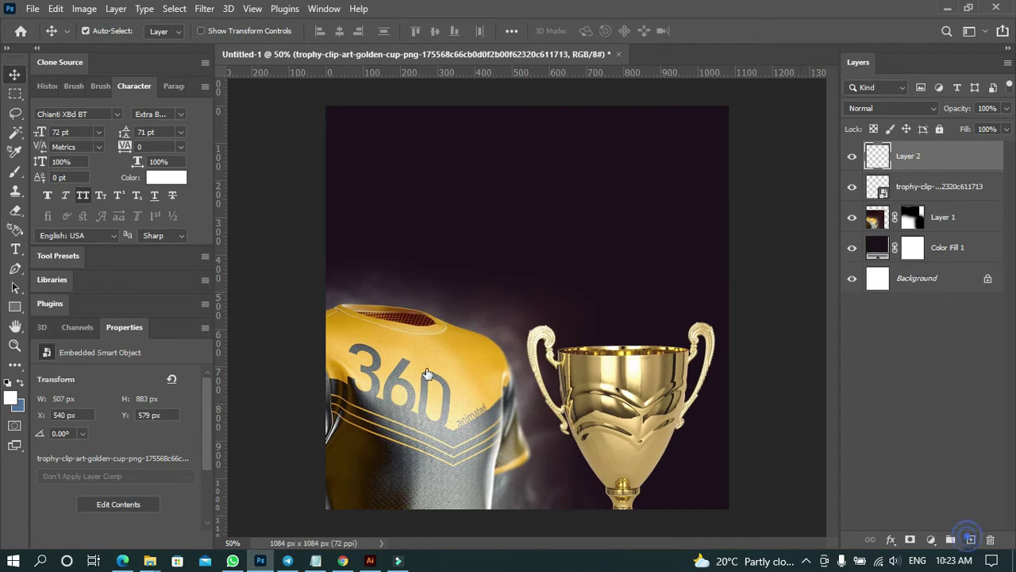
pyautogui.click(15, 171)
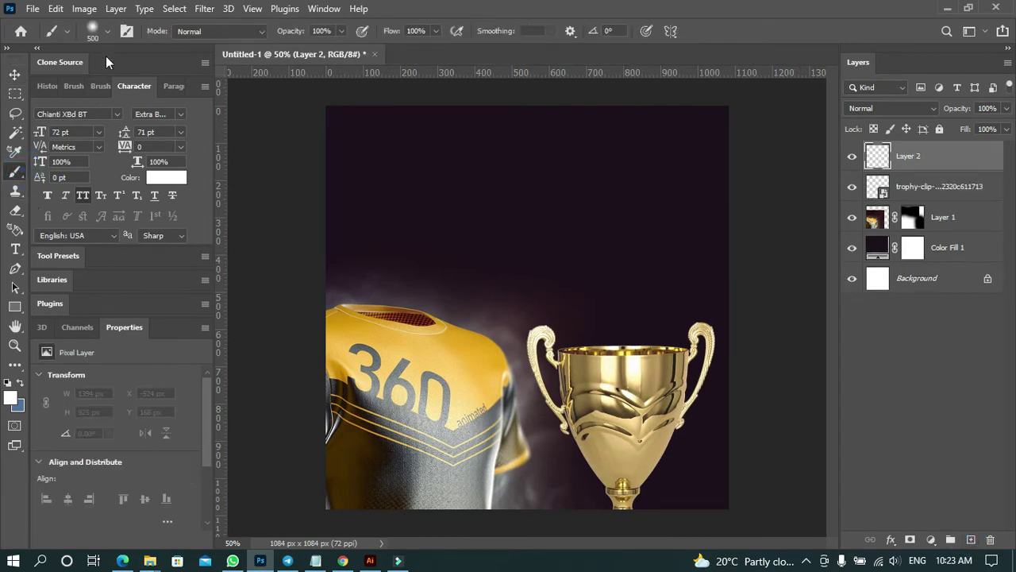
pyautogui.click(104, 31)
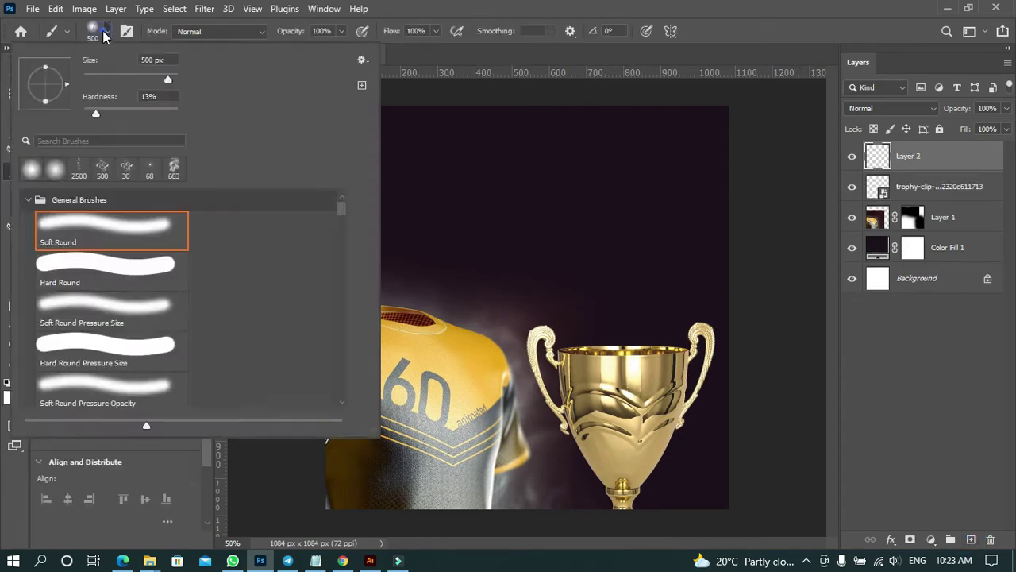
# Collapse the expanded brush folders and look through the installed brush sets for a suitable effect brush.
pyautogui.click(27, 201)
pyautogui.click(28, 308)
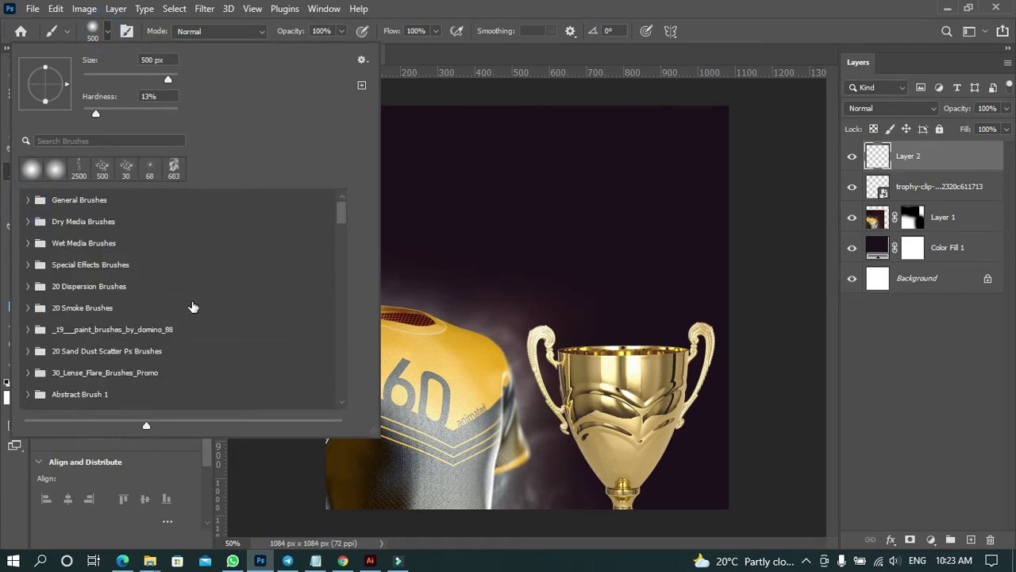
pyautogui.scroll(-1, 193, 307)
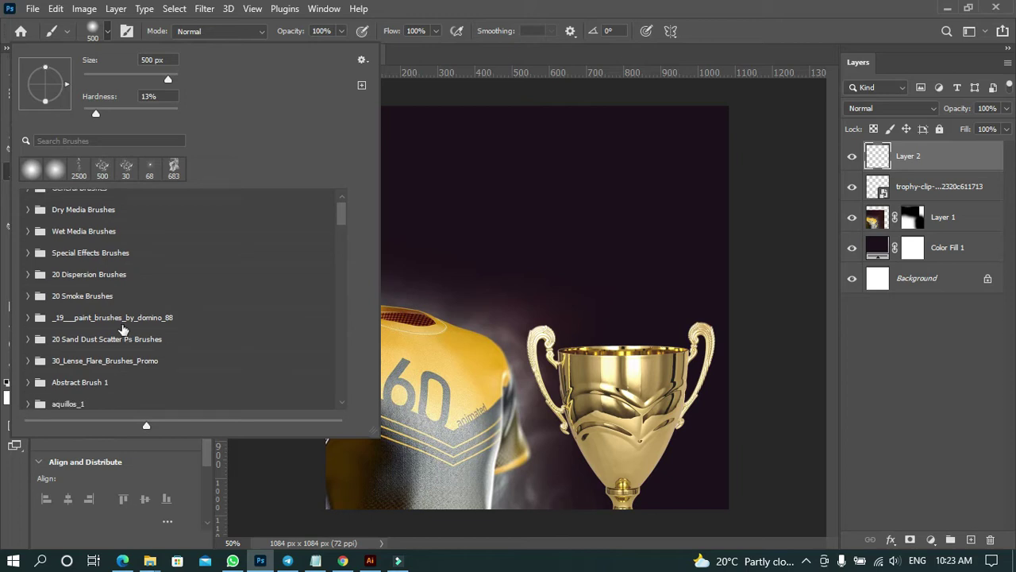
pyautogui.scroll(-3, 123, 329)
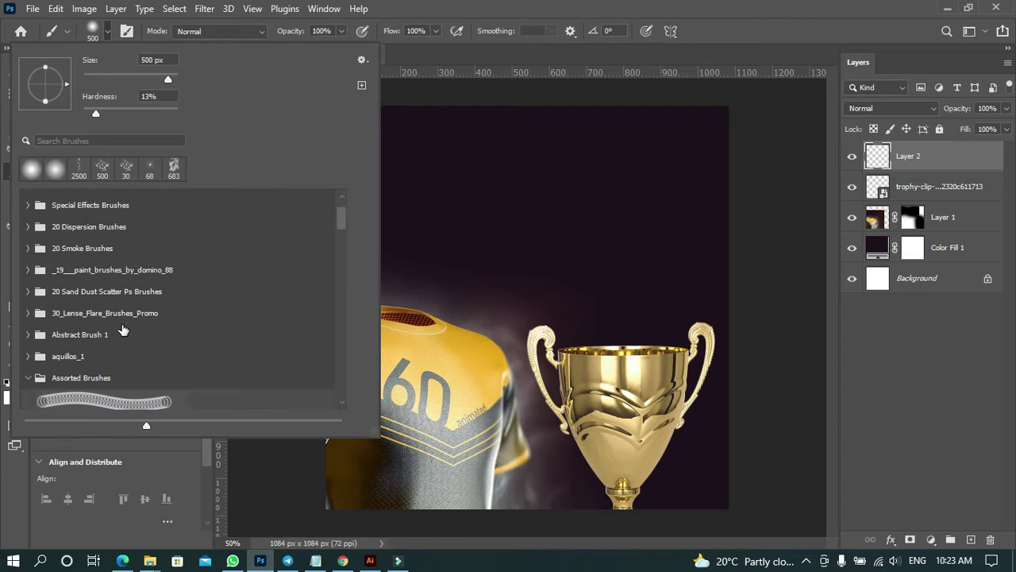
pyautogui.click(28, 379)
pyautogui.scroll(-3, 119, 359)
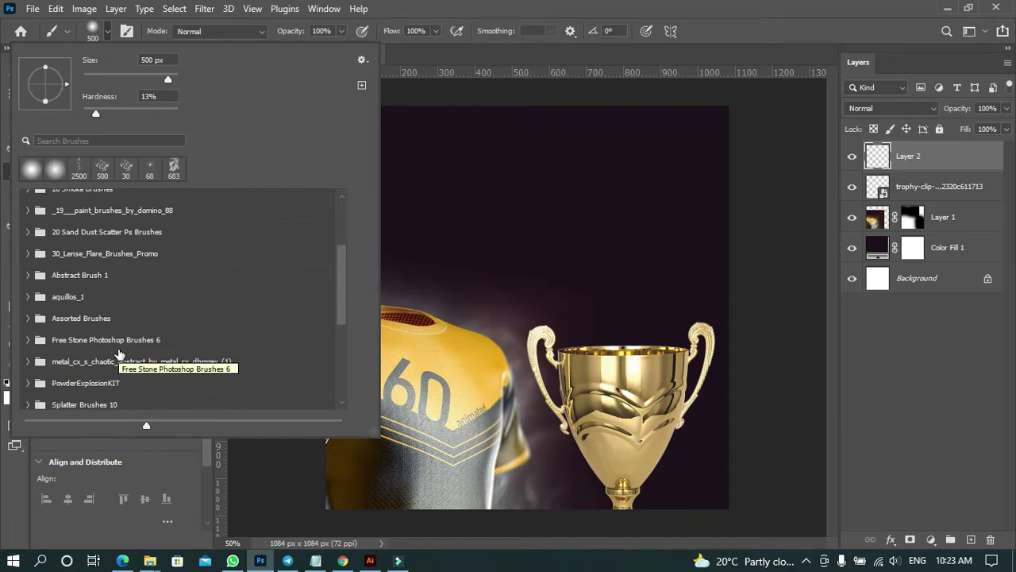
pyautogui.scroll(-2, 119, 354)
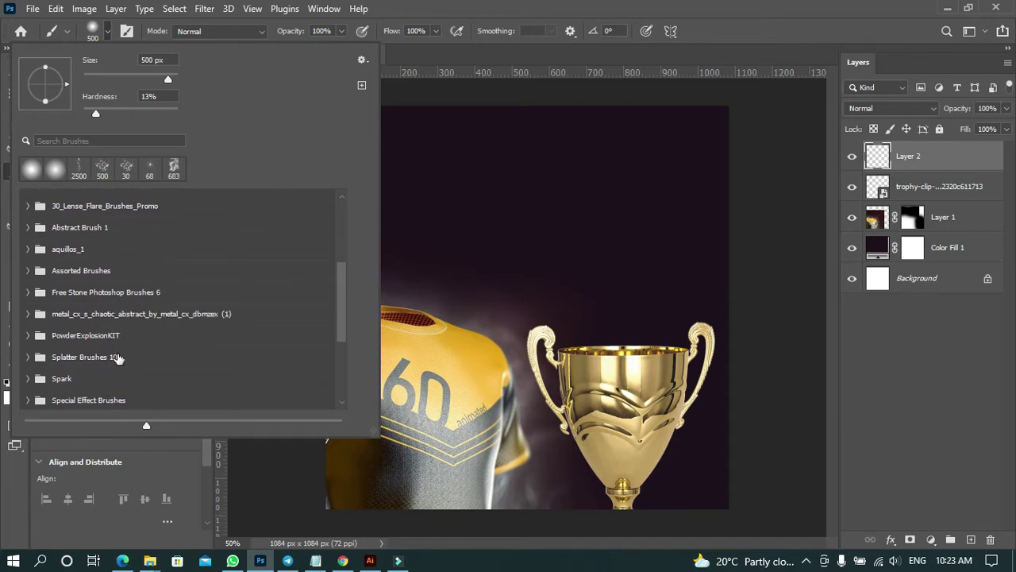
pyautogui.scroll(-1, 117, 358)
pyautogui.scroll(-1, 117, 358)
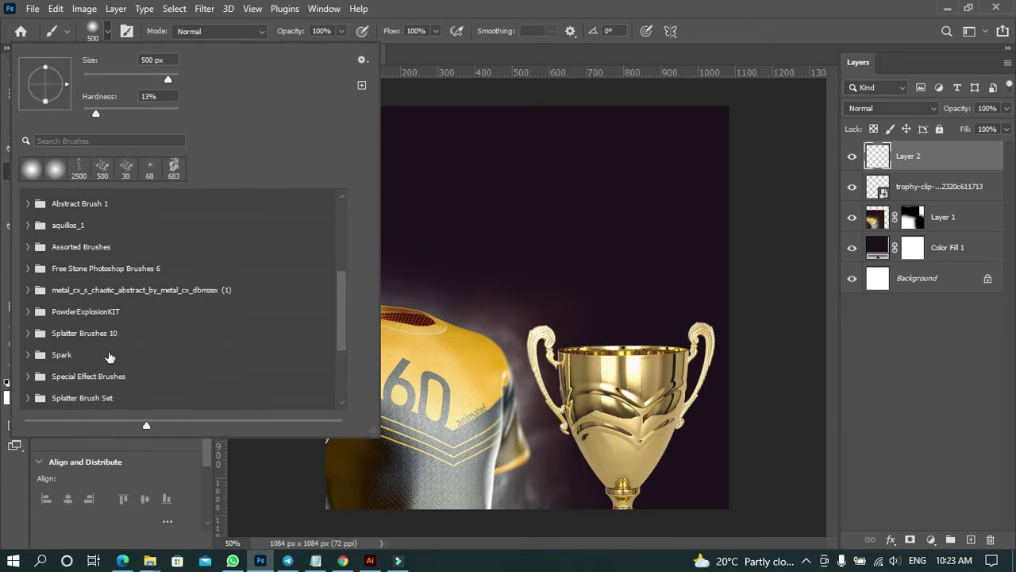
pyautogui.scroll(-1, 123, 362)
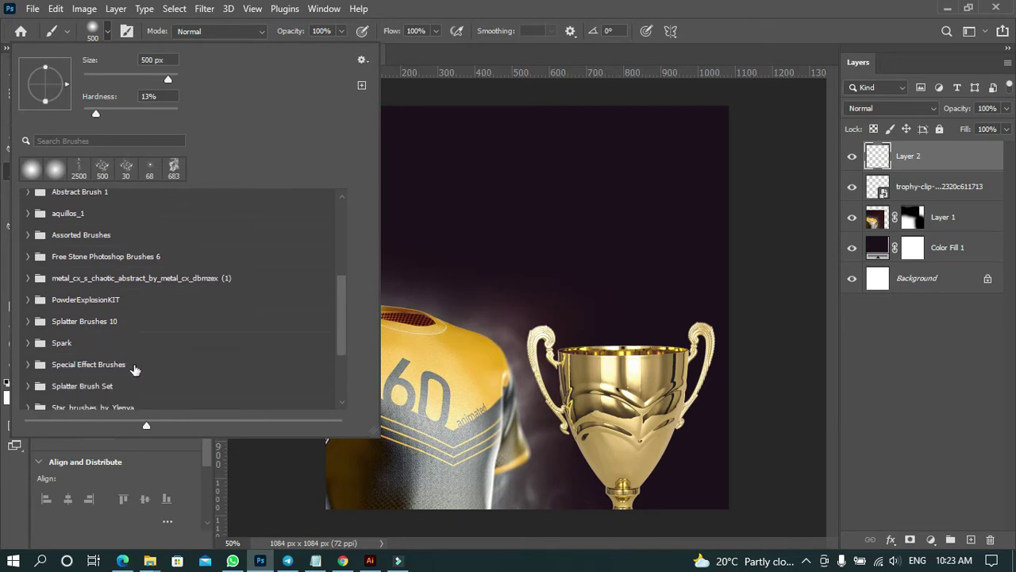
pyautogui.scroll(-1, 129, 369)
pyautogui.scroll(-1, 130, 370)
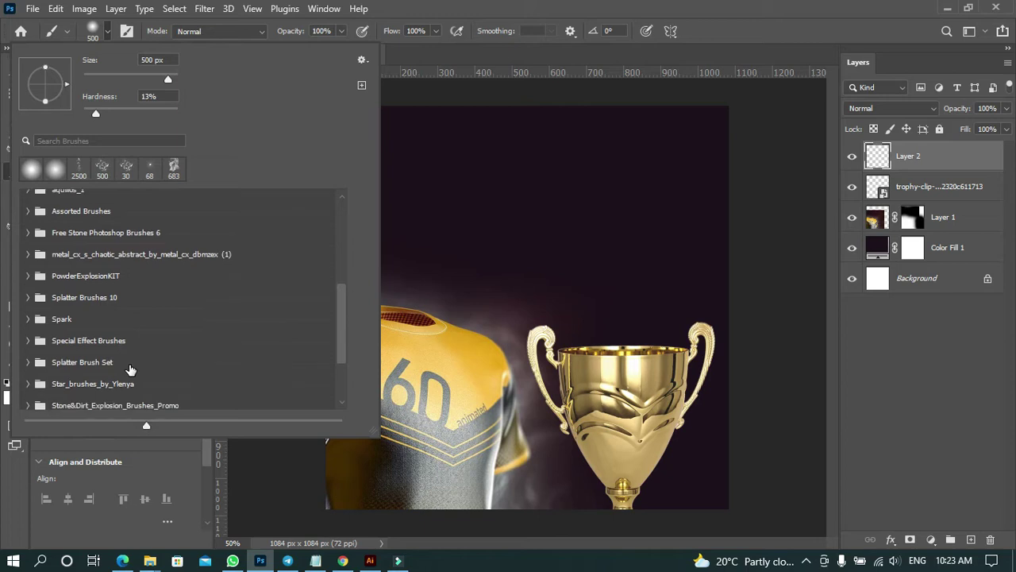
pyautogui.scroll(-1, 130, 370)
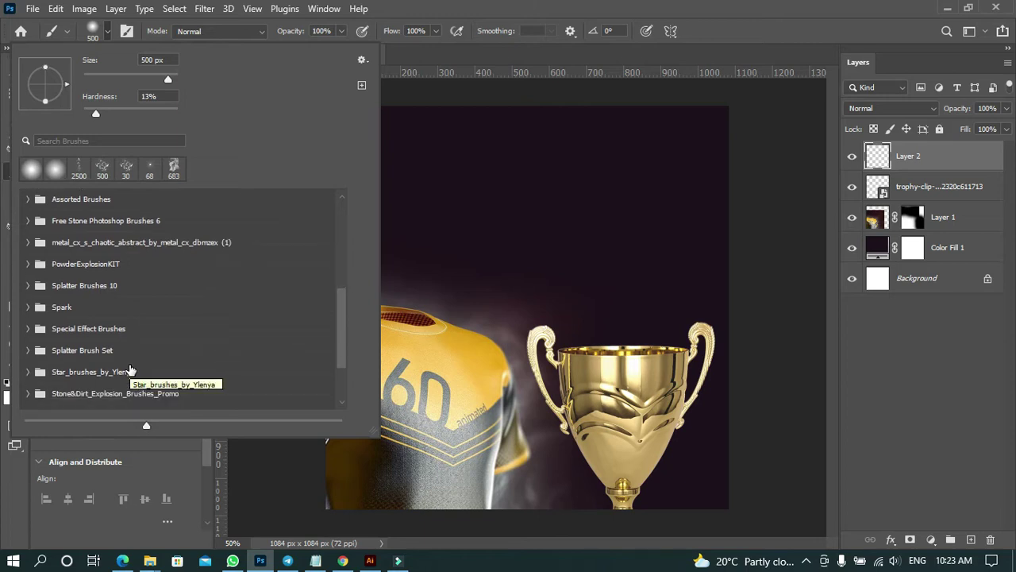
pyautogui.scroll(-1, 154, 370)
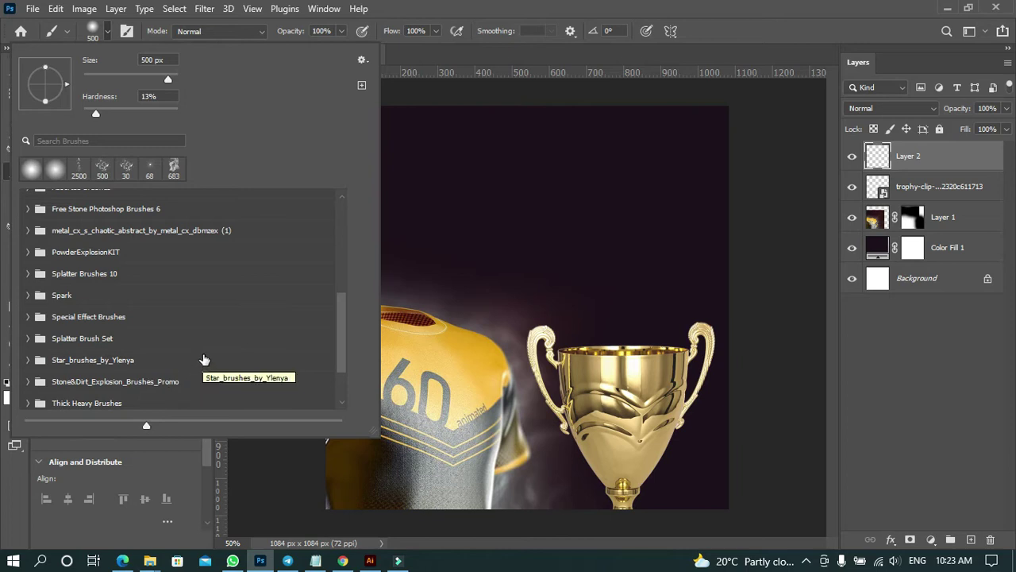
pyautogui.scroll(-1, 204, 359)
pyautogui.scroll(-1, 204, 360)
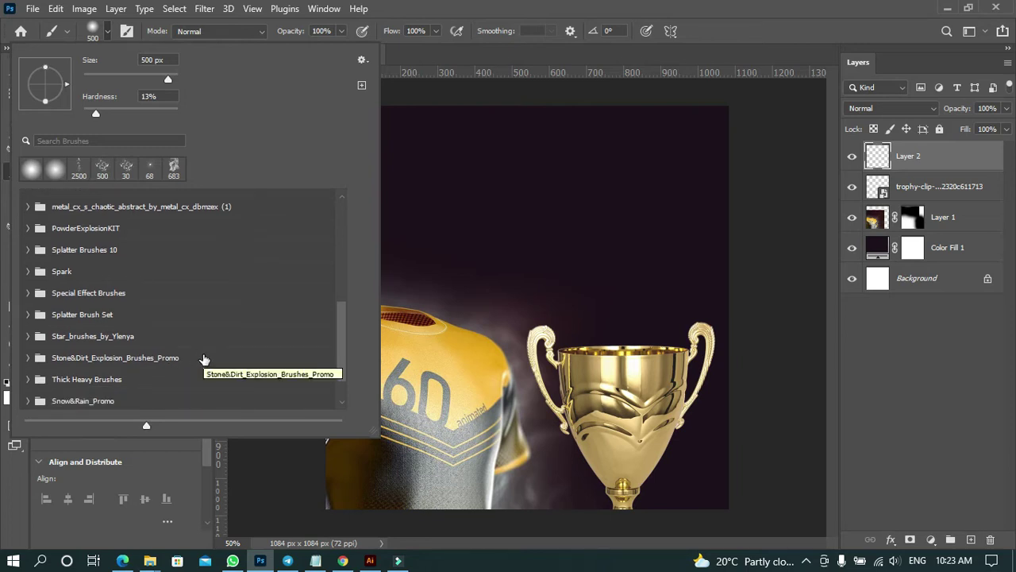
pyautogui.scroll(-1, 204, 364)
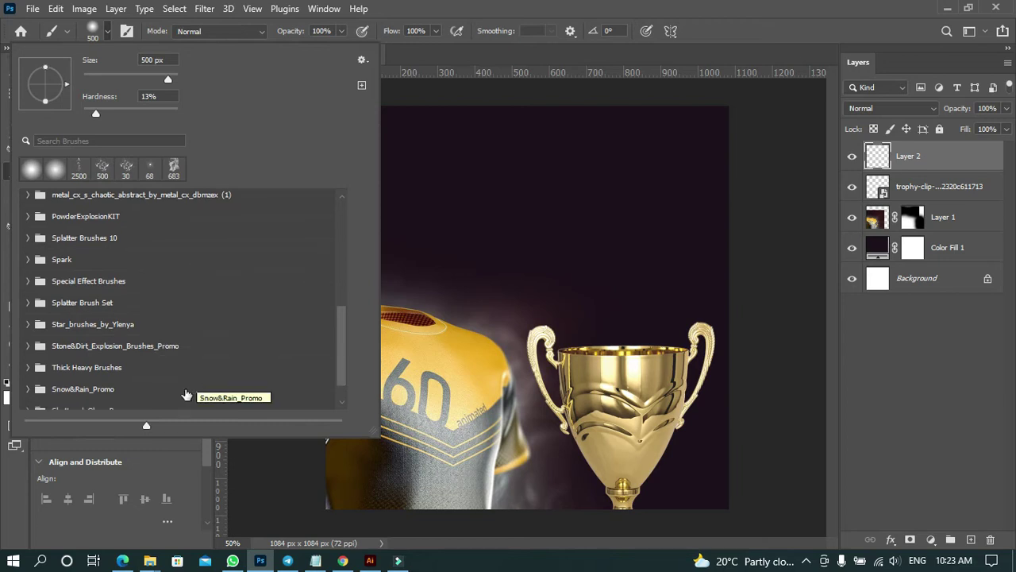
pyautogui.scroll(-1, 186, 394)
pyautogui.scroll(-2, 185, 393)
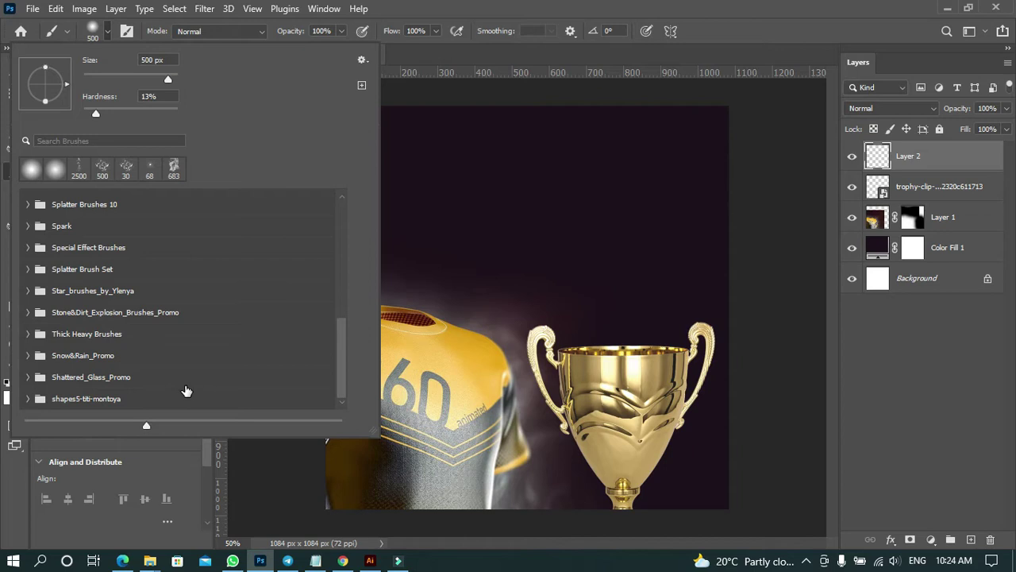
pyautogui.scroll(15, 187, 387)
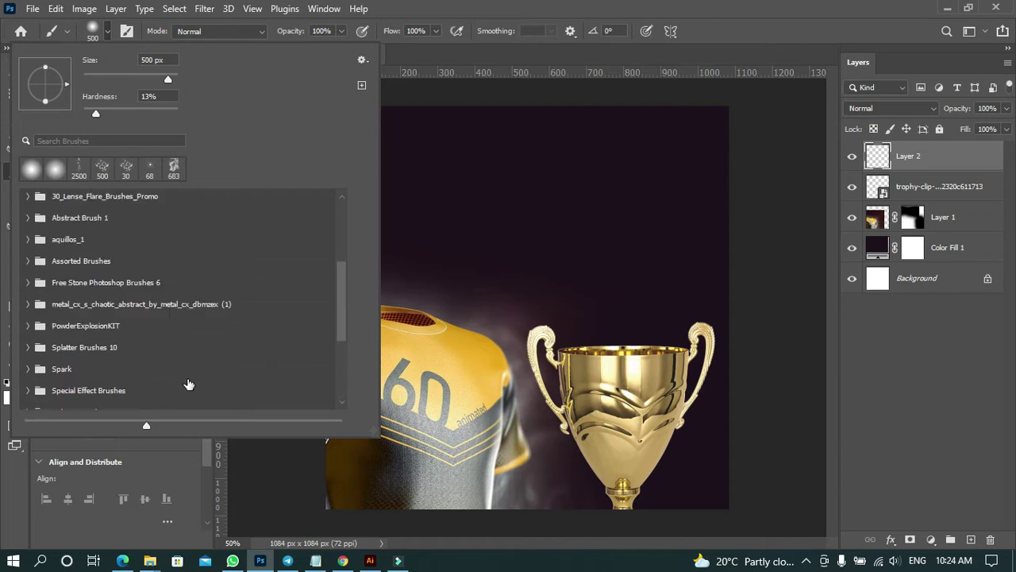
pyautogui.scroll(2, 188, 384)
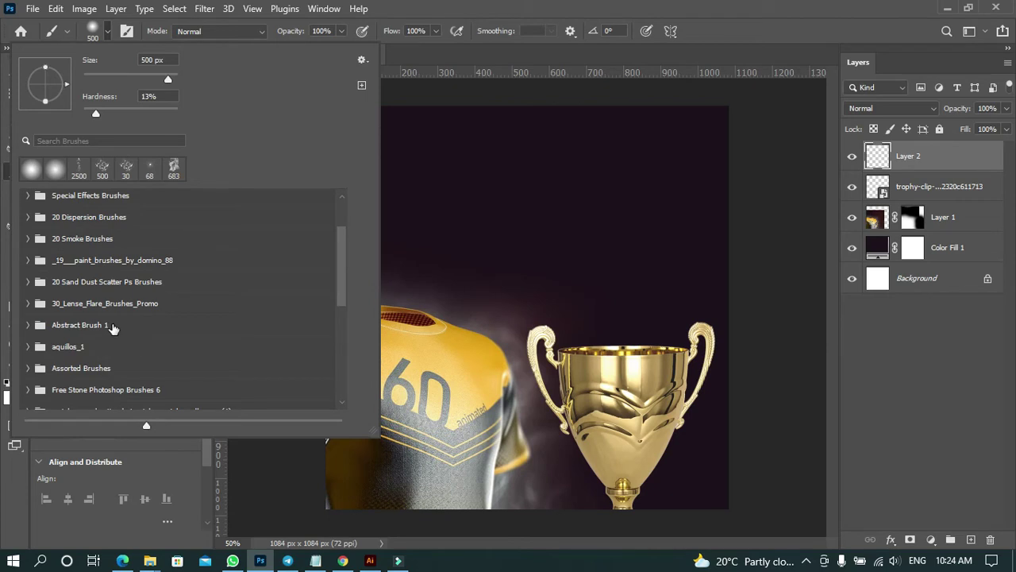
# Choose the Smoke 19 brush from the 20 Smoke Brushes set.
pyautogui.click(28, 239)
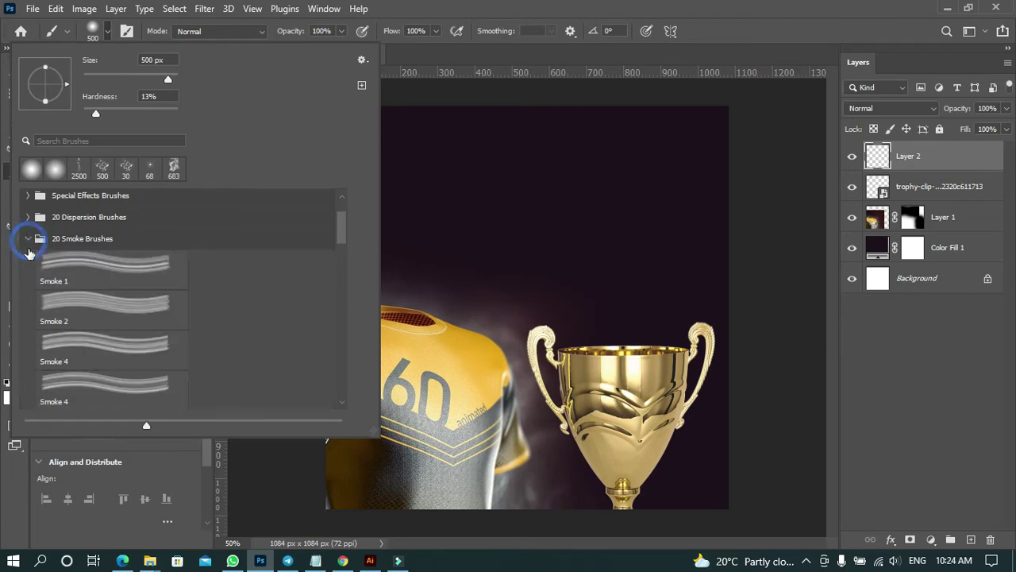
pyautogui.scroll(-6, 135, 357)
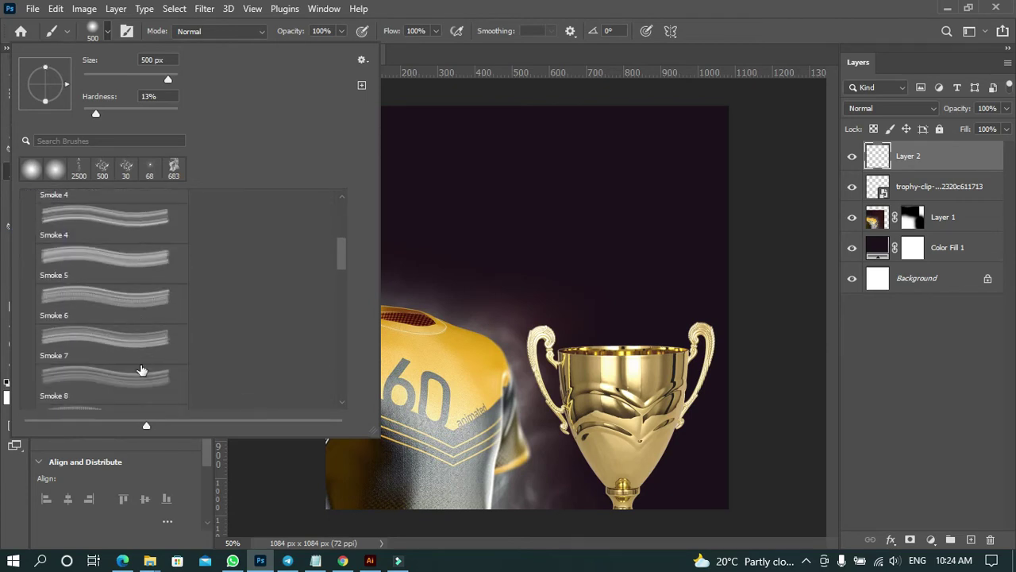
pyautogui.scroll(-5, 142, 368)
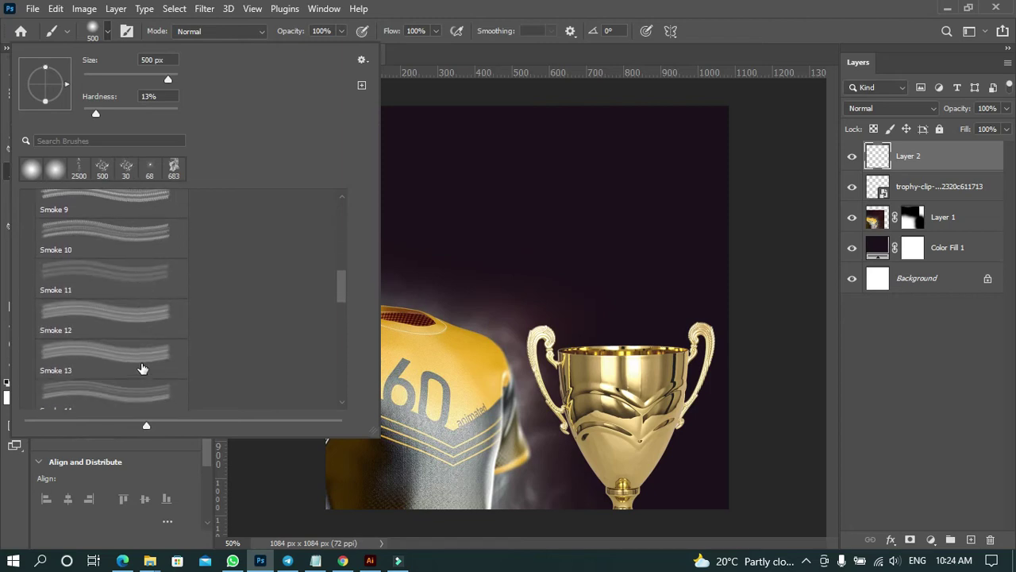
pyautogui.scroll(-3, 142, 368)
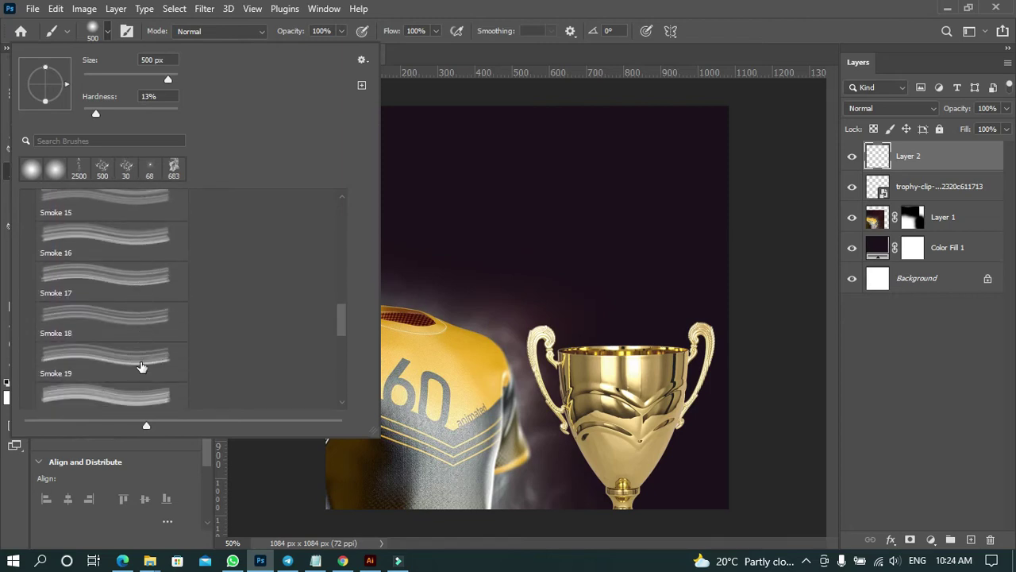
pyautogui.click(140, 362)
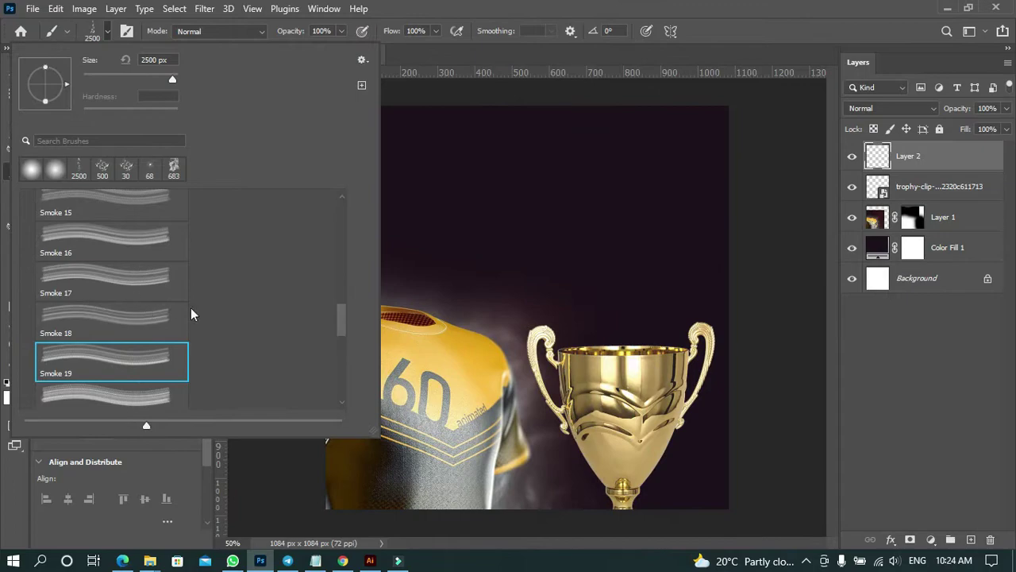
pyautogui.click(548, 23)
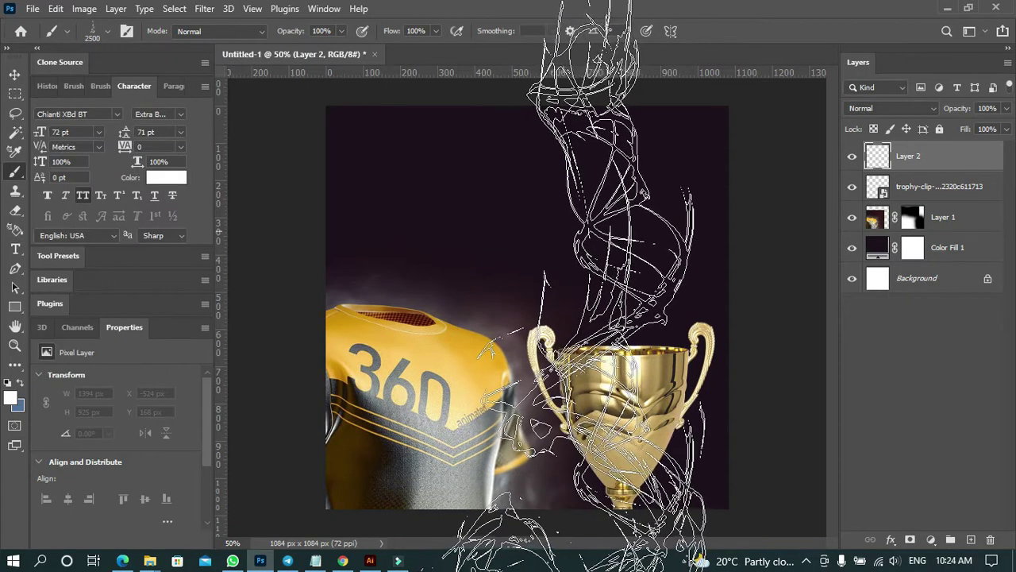
# Reduce the smoke brush to 1100 px and stamp white smoke along the poster's right and left edges.
pyautogui.press('[')
pyautogui.press('[')
pyautogui.press('[')
pyautogui.press('[')
pyautogui.press('[')
pyautogui.press('[')
pyautogui.press('[')
pyautogui.press('[')
pyautogui.press('[')
pyautogui.press('[')
pyautogui.press('[')
pyautogui.press('[')
pyautogui.press('[')
pyautogui.press('[')
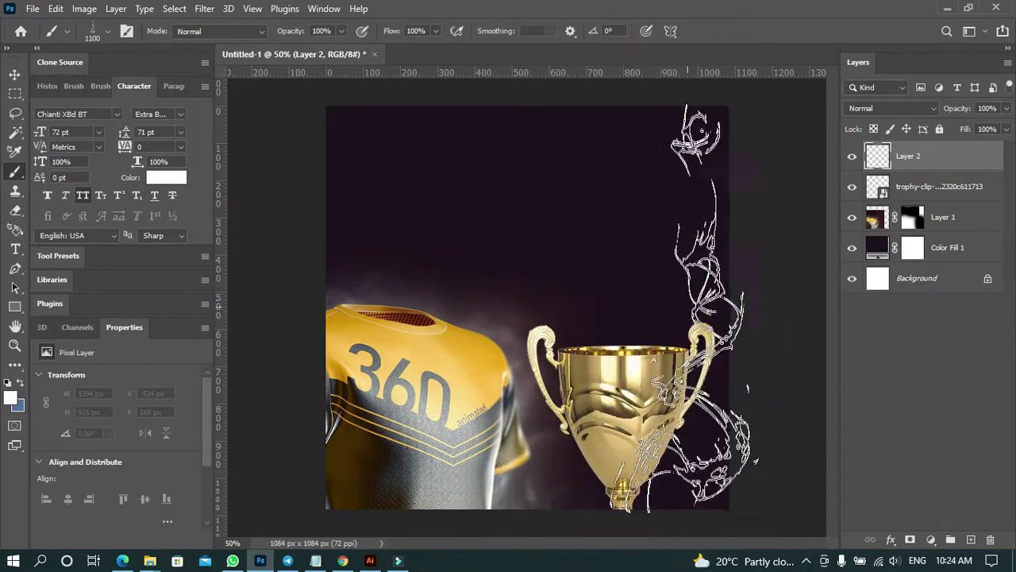
pyautogui.click(685, 308)
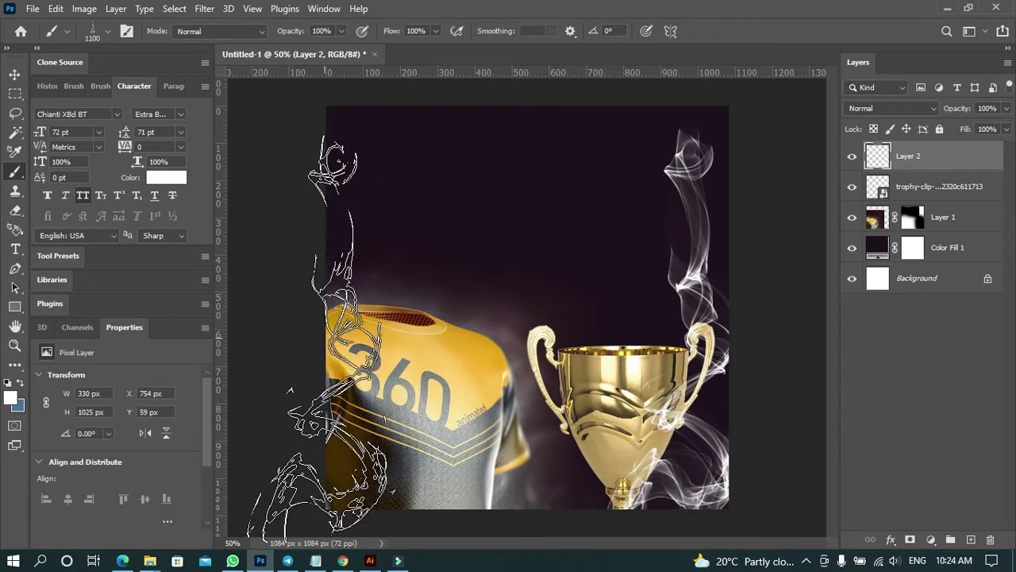
pyautogui.click(322, 330)
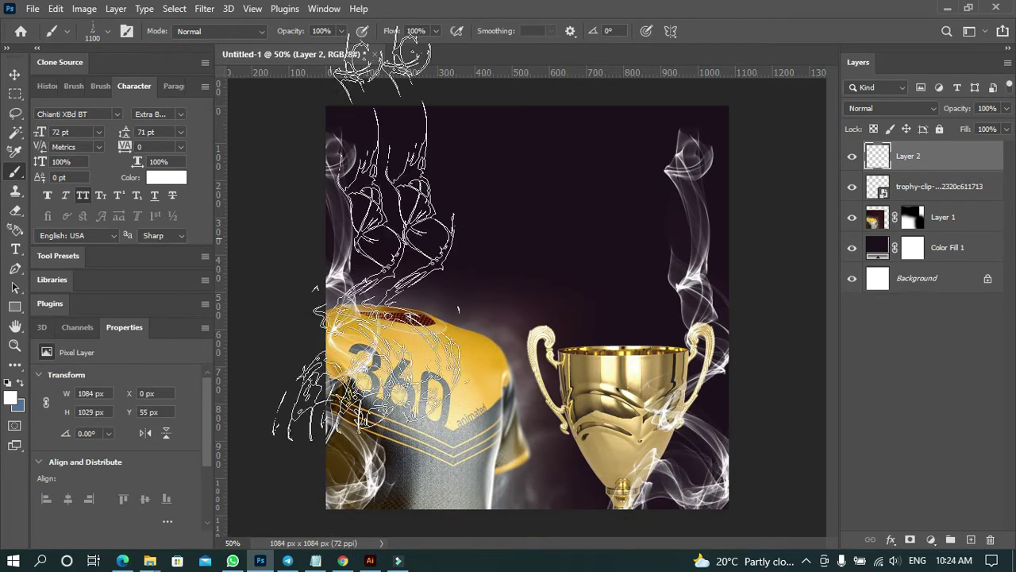
# Set the smoke layer's blend mode to Overlay and deselect the layer with the Move tool.
pyautogui.click(889, 108)
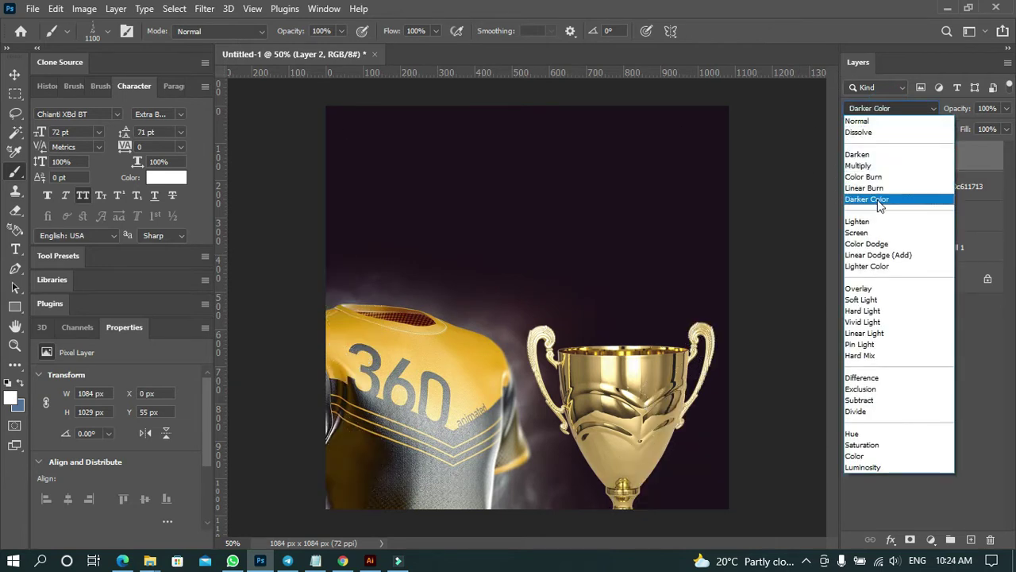
pyautogui.click(872, 287)
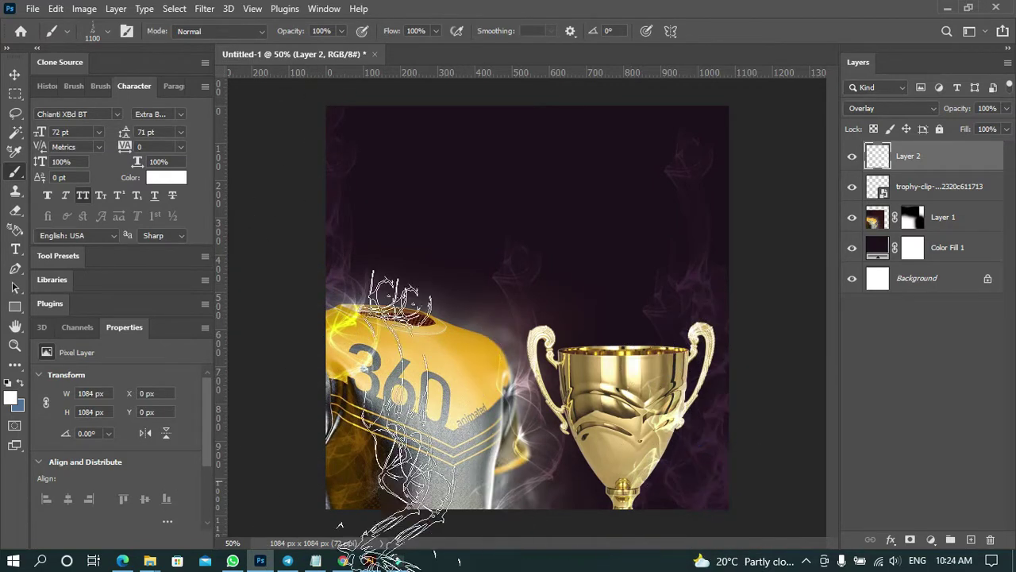
pyautogui.click(16, 76)
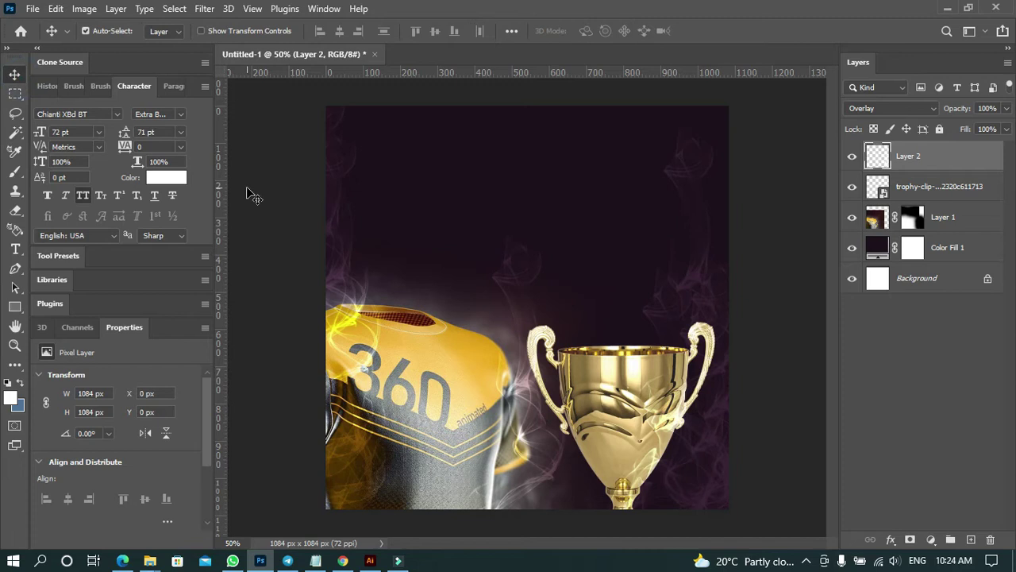
pyautogui.click(280, 327)
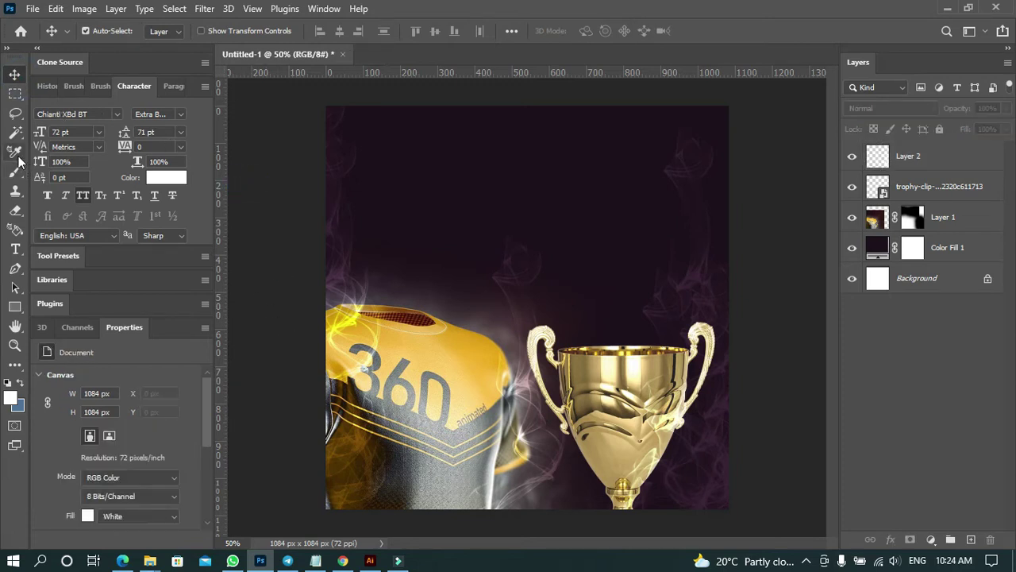
# Add a new layer and choose the Dust 20 brush from the 20 Sand Dust Scatter Ps Brushes set.
pyautogui.click(972, 541)
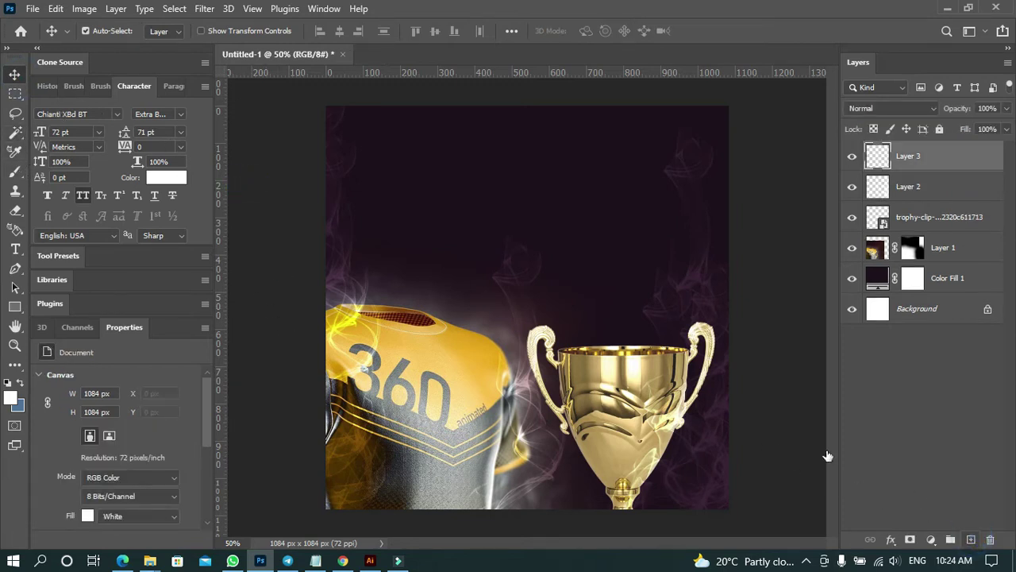
pyautogui.click(19, 172)
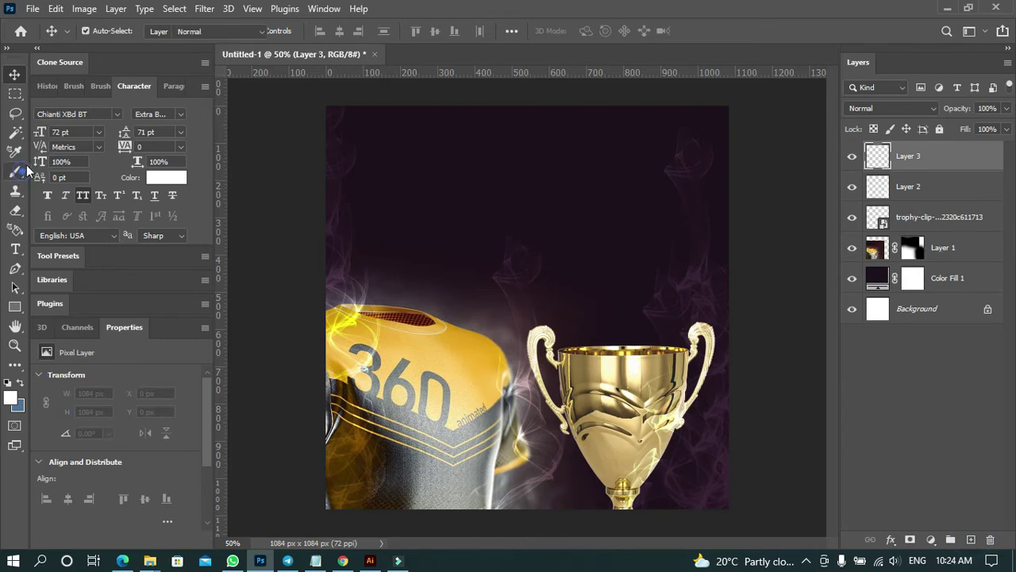
pyautogui.click(106, 31)
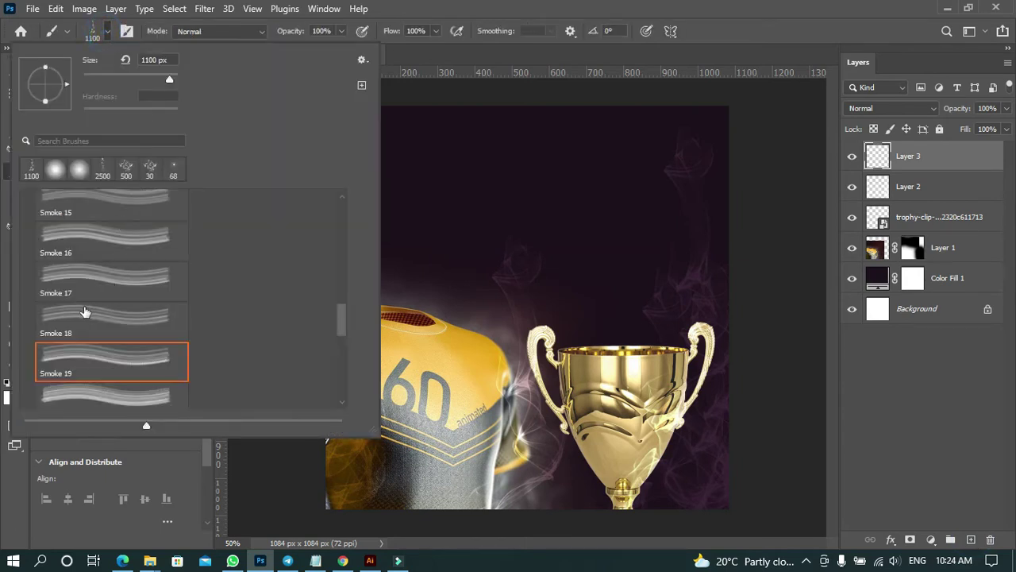
pyautogui.scroll(8, 88, 302)
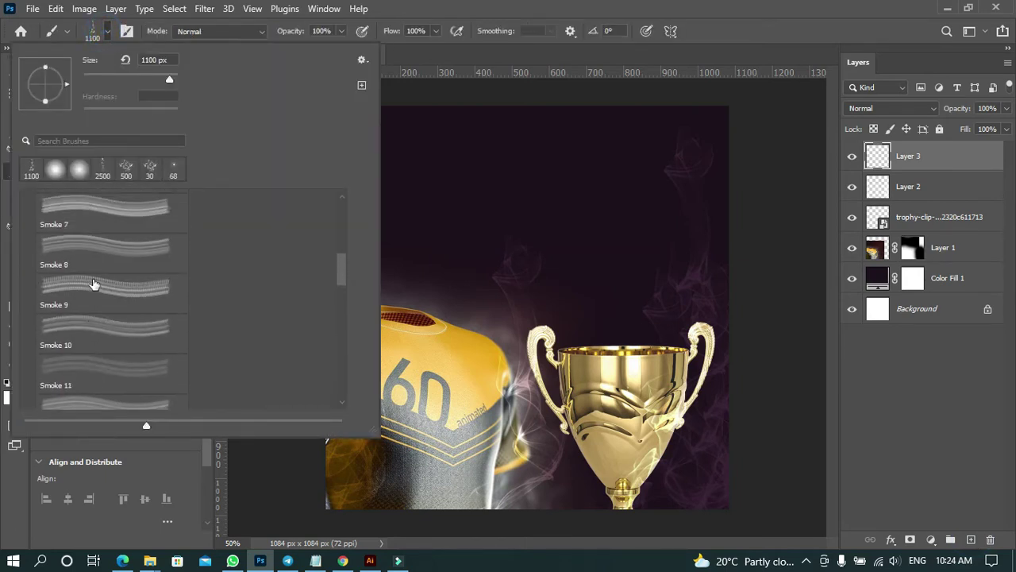
pyautogui.scroll(7, 93, 284)
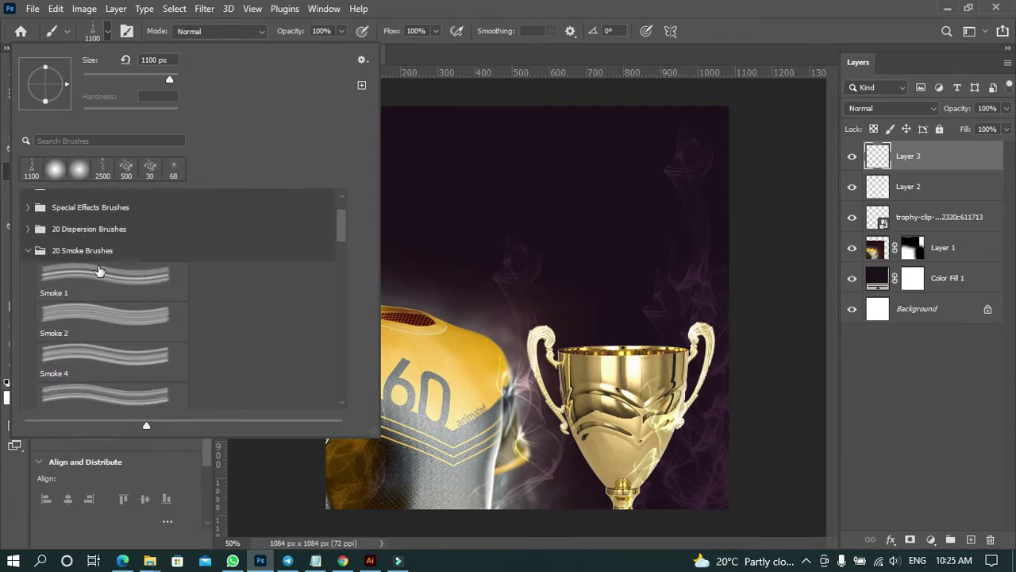
pyautogui.click(27, 250)
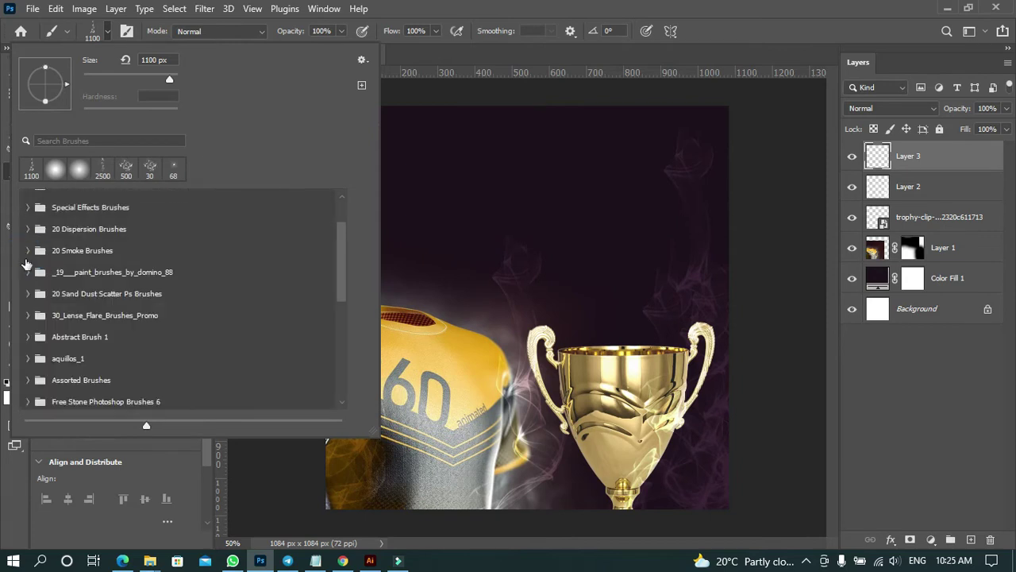
pyautogui.click(73, 294)
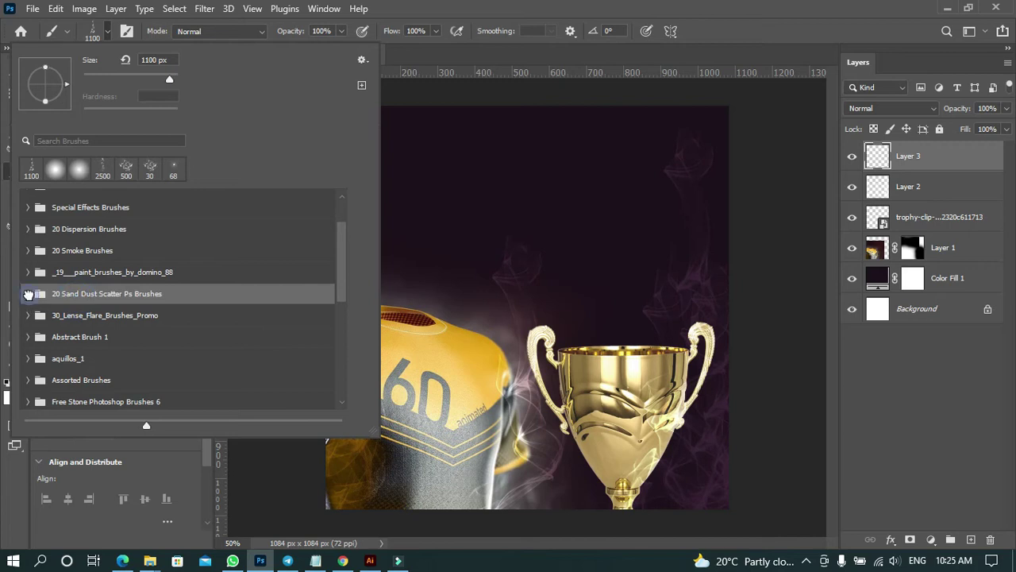
pyautogui.click(28, 293)
pyautogui.scroll(-5, 129, 342)
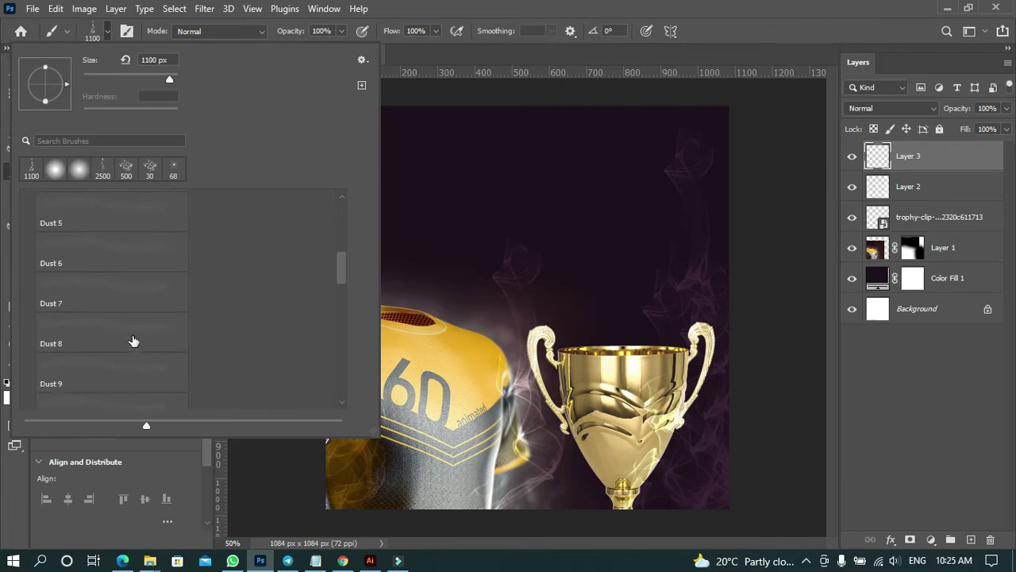
pyautogui.scroll(-12, 134, 341)
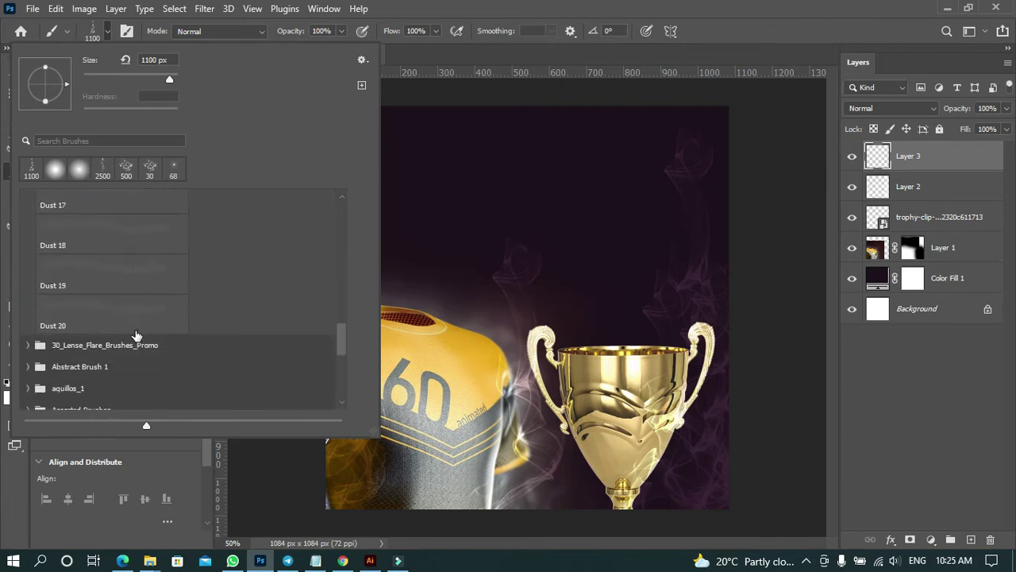
pyautogui.scroll(1, 136, 336)
pyautogui.click(134, 330)
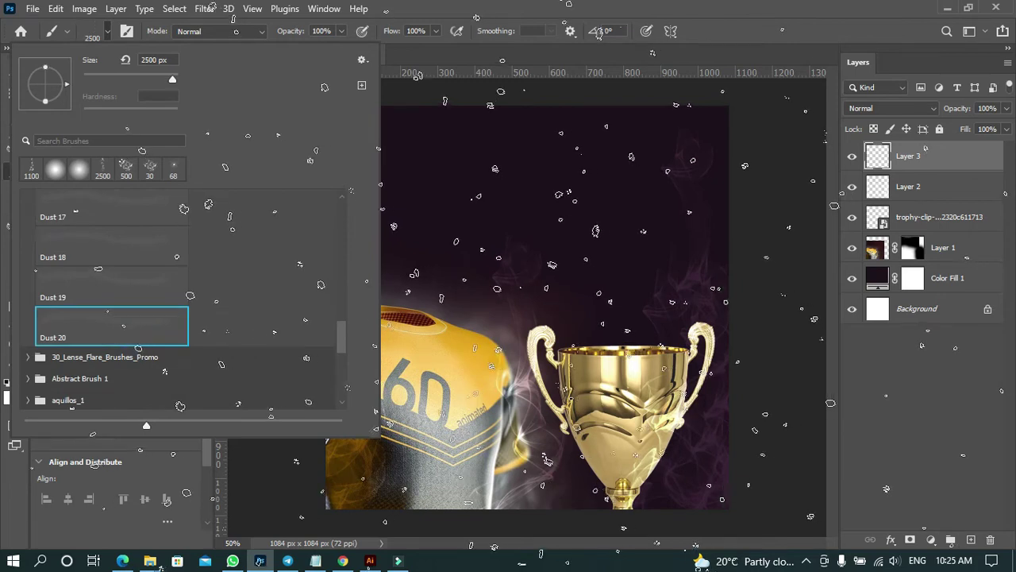
pyautogui.click(516, 20)
# Reduce the dust brush to 700 px and stamp fine white dust particles across the poster.
pyautogui.press('[')
pyautogui.press('[')
pyautogui.press('[')
pyautogui.press('[')
pyautogui.press('[')
pyautogui.press('[')
pyautogui.press('[')
pyautogui.press('[')
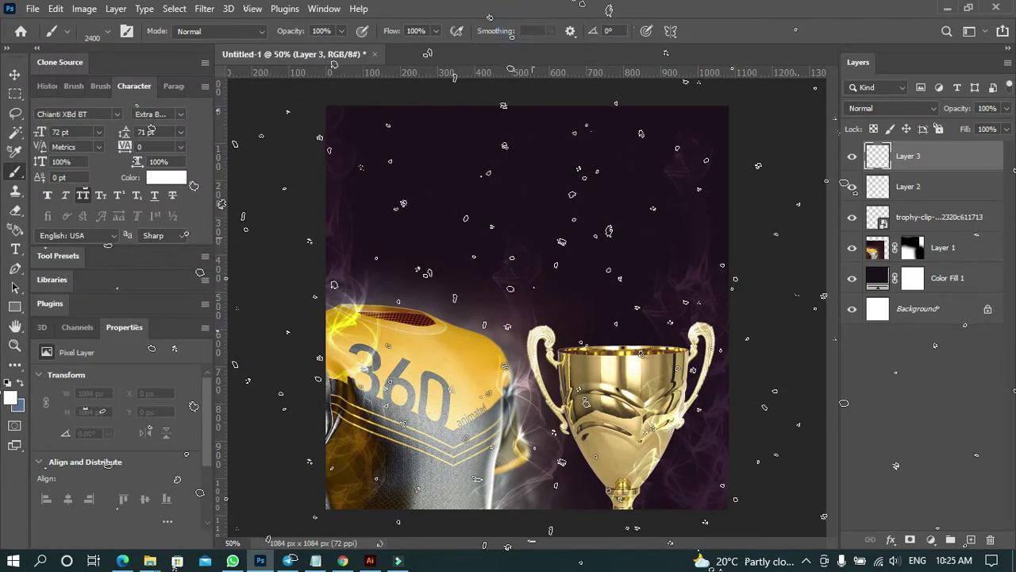
pyautogui.press('[')
pyautogui.press('[')
pyautogui.press('[')
pyautogui.press('[')
pyautogui.press('[')
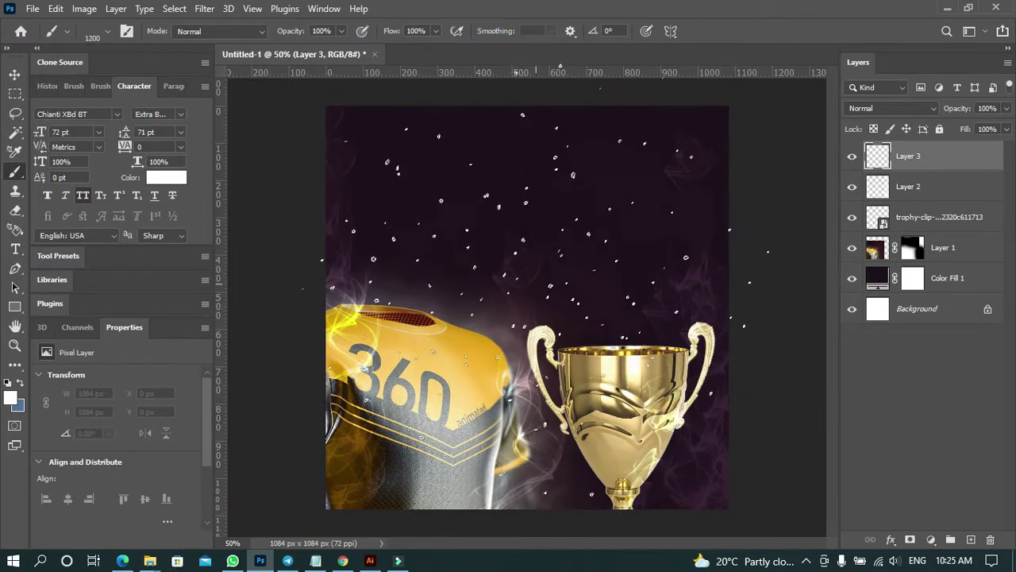
pyautogui.click(534, 320)
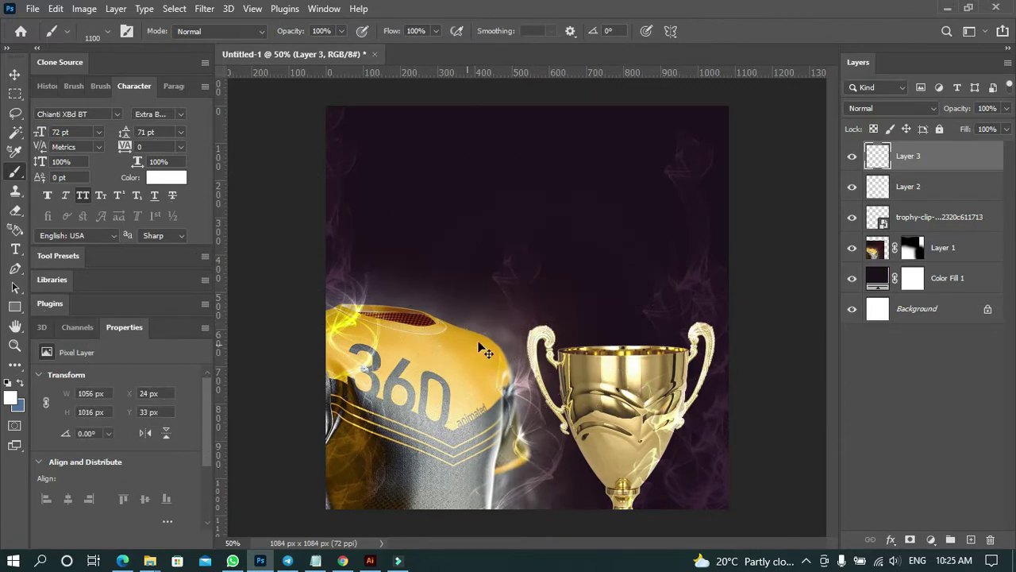
pyautogui.hotkey('ctrl', 'shift', 'z')
pyautogui.press('[')
pyautogui.click(67, 32)
pyautogui.click(232, 74)
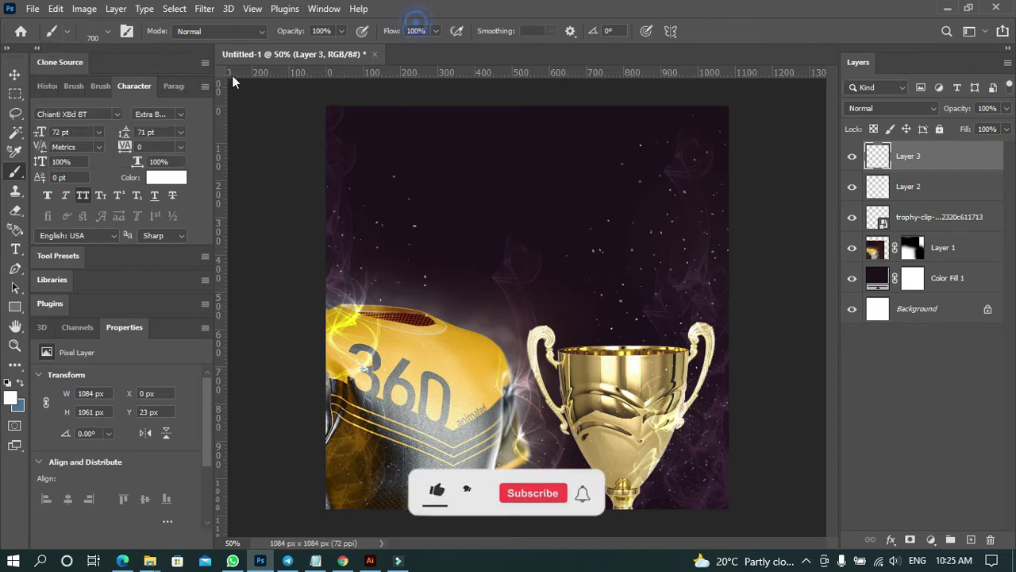
# Look into the lens flare brush set and try brush 5 from the Abstract Brush 1 set.
pyautogui.click(106, 32)
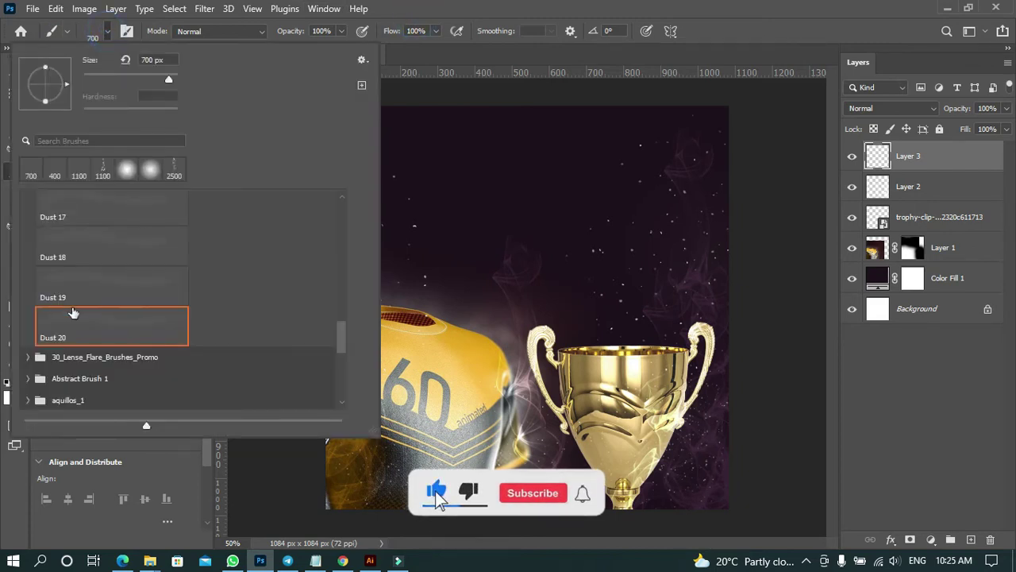
pyautogui.click(74, 357)
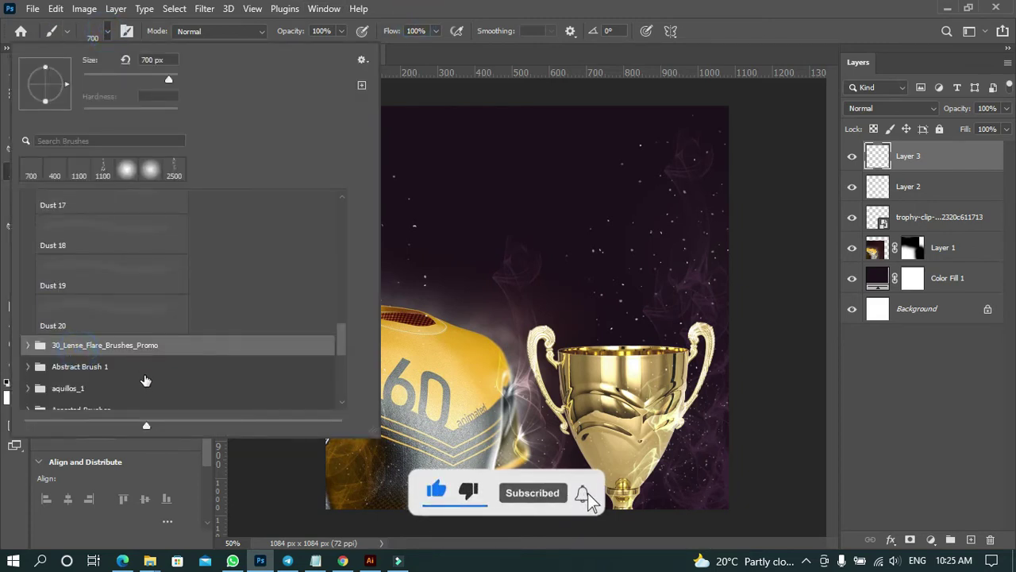
pyautogui.click(28, 345)
pyautogui.click(27, 345)
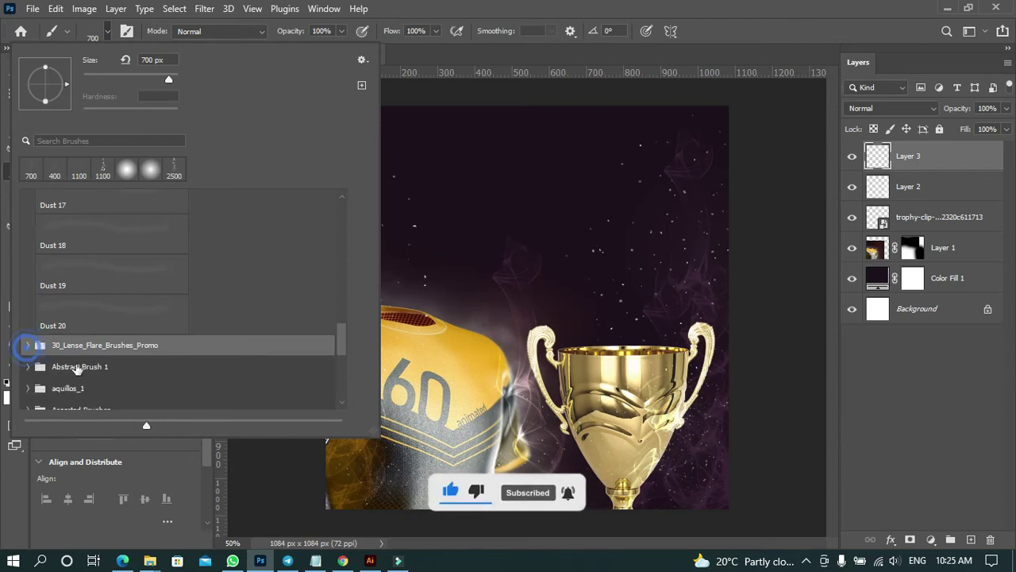
pyautogui.scroll(-2, 102, 369)
pyautogui.click(29, 331)
pyautogui.scroll(-2, 130, 369)
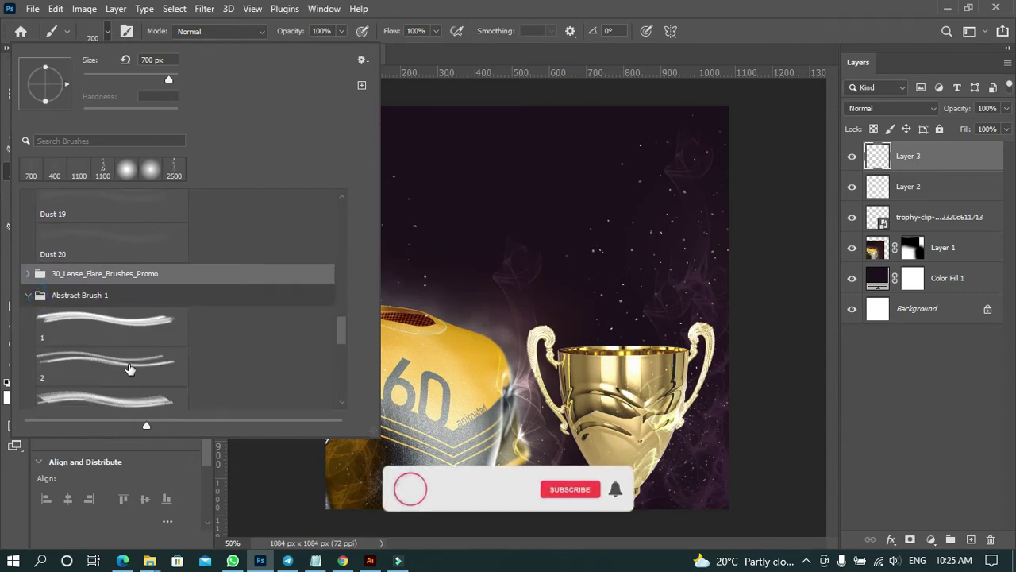
pyautogui.scroll(-5, 130, 369)
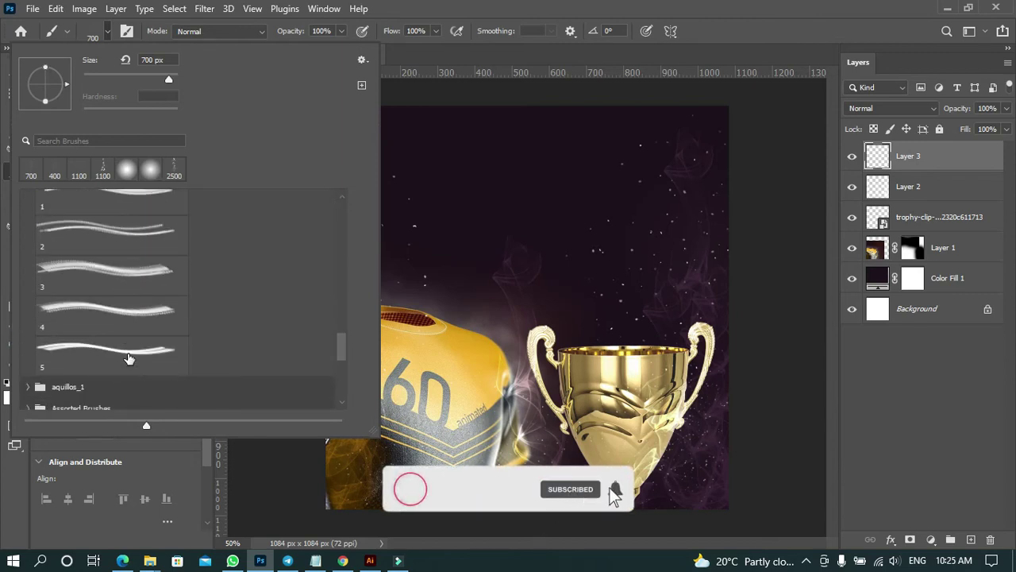
pyautogui.click(130, 359)
# Choose the last abstract_aquillos01.psd brush from the aquillos_1 set and enlarge it to 1200 px.
pyautogui.scroll(-2, 56, 364)
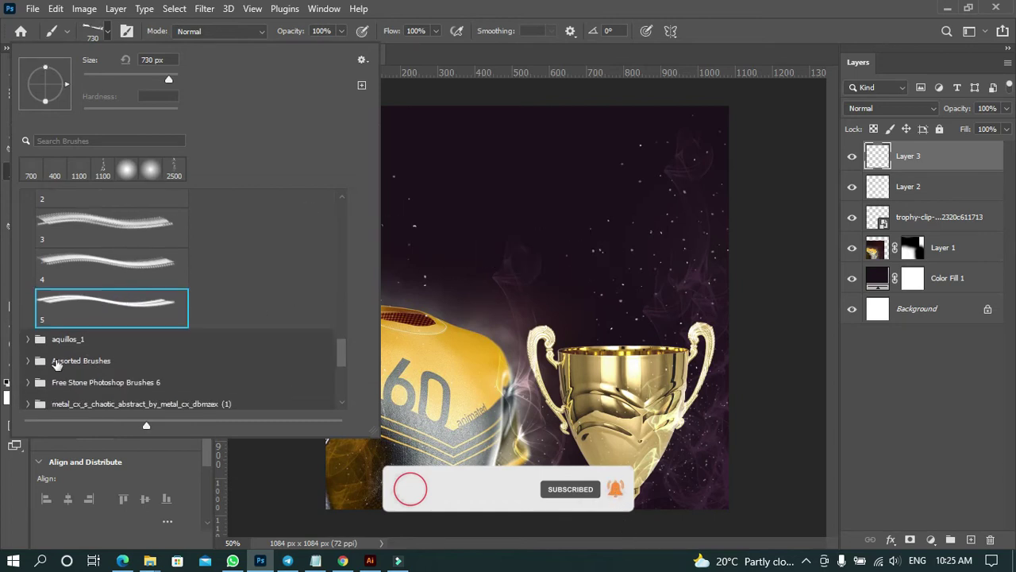
pyautogui.click(29, 339)
pyautogui.scroll(-6, 151, 372)
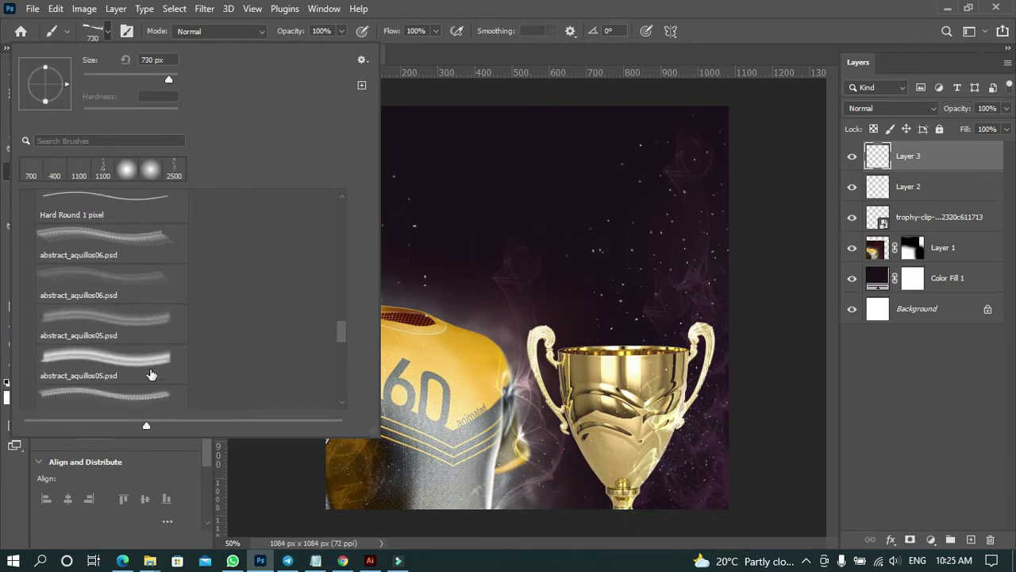
pyautogui.scroll(-8, 151, 374)
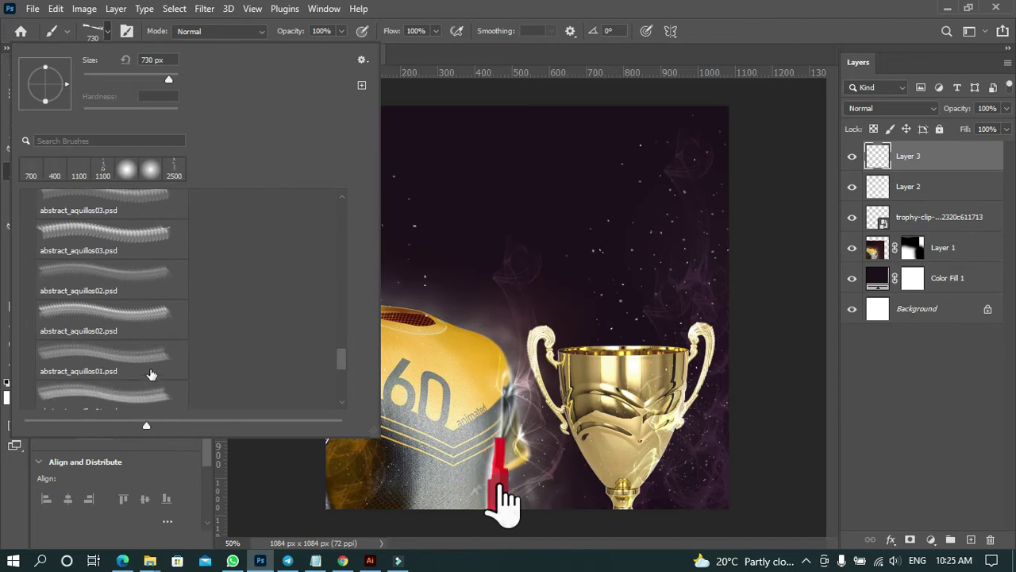
pyautogui.scroll(-2, 151, 374)
pyautogui.click(148, 340)
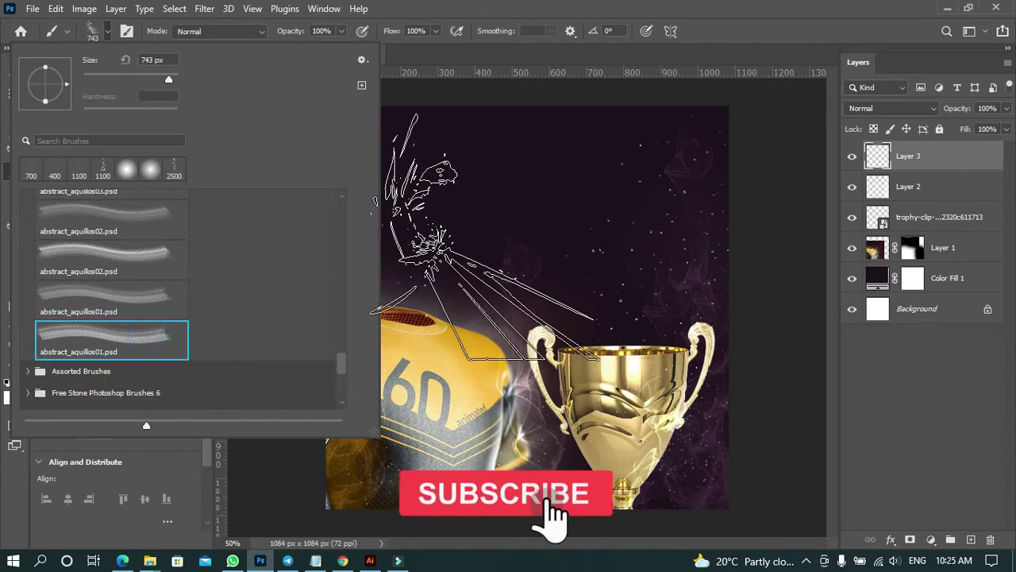
pyautogui.click(521, 16)
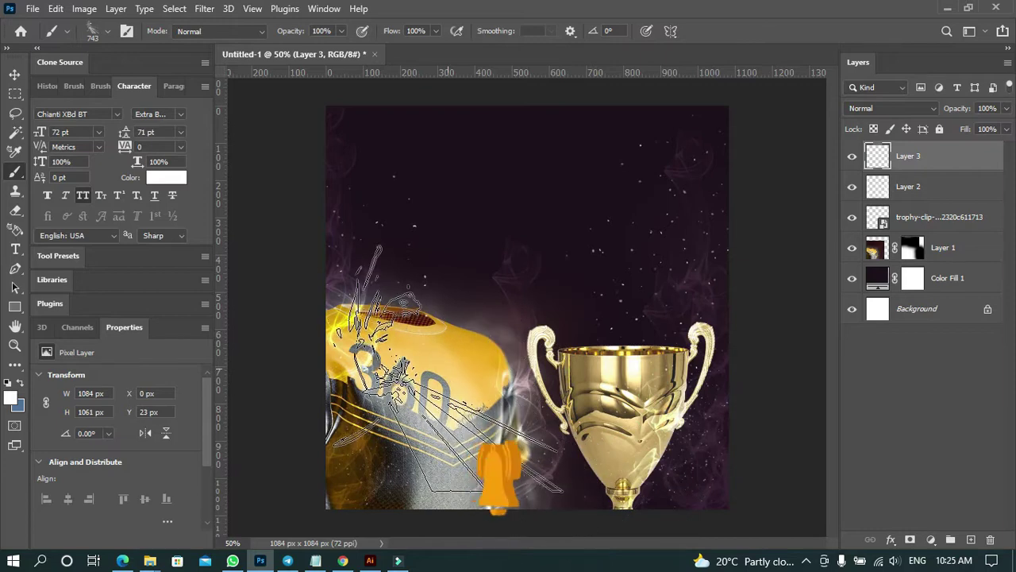
pyautogui.press(']')
pyautogui.press(']')
pyautogui.press(']')
pyautogui.press(']')
pyautogui.press(']')
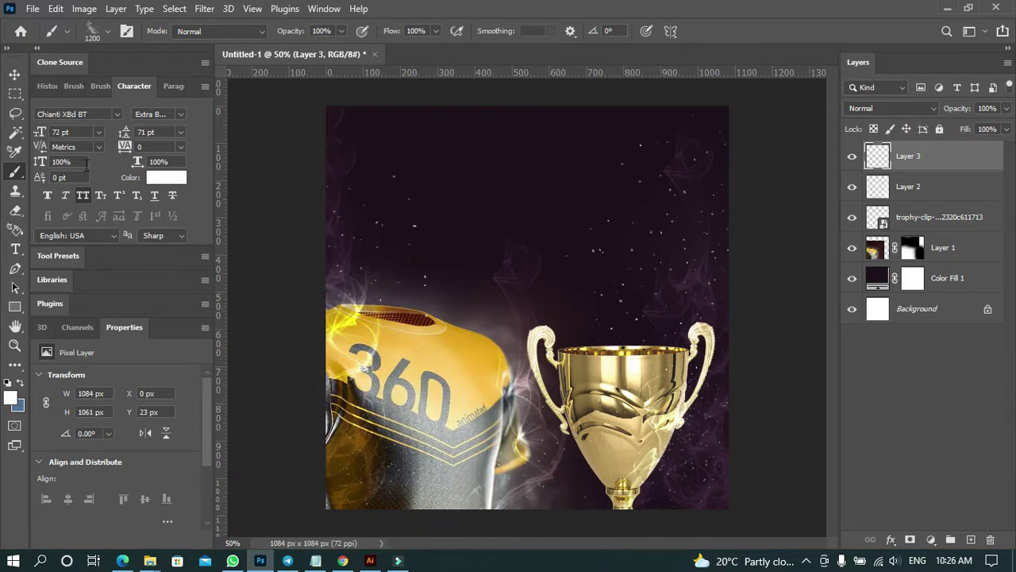
# Set the foreground color to yellow ffe400 and stamp the abstract burst over the jersey's lower-left area.
pyautogui.click(10, 397)
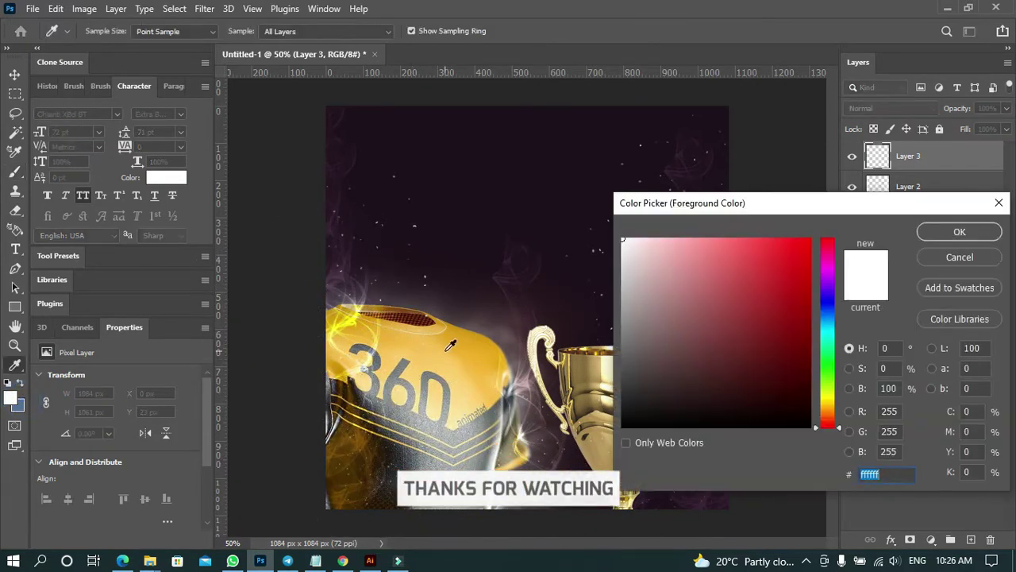
pyautogui.click(447, 348)
pyautogui.click(810, 238)
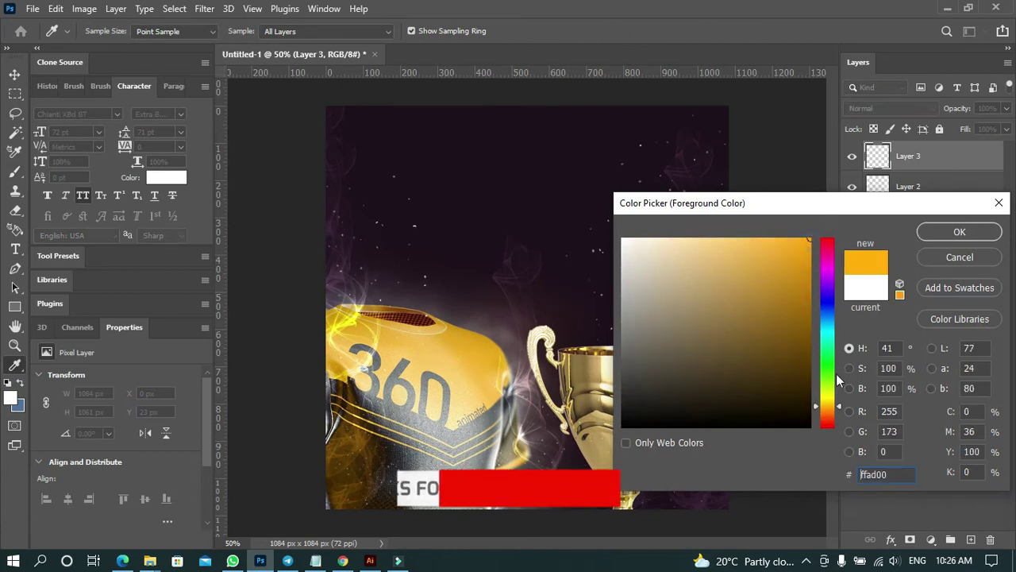
pyautogui.click(829, 399)
pyautogui.click(941, 231)
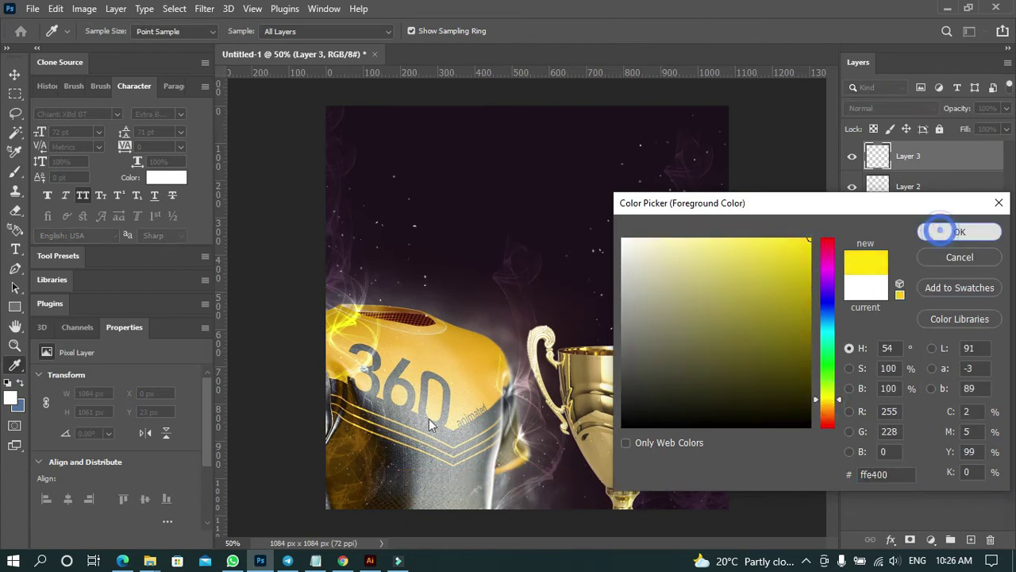
pyautogui.press('b')
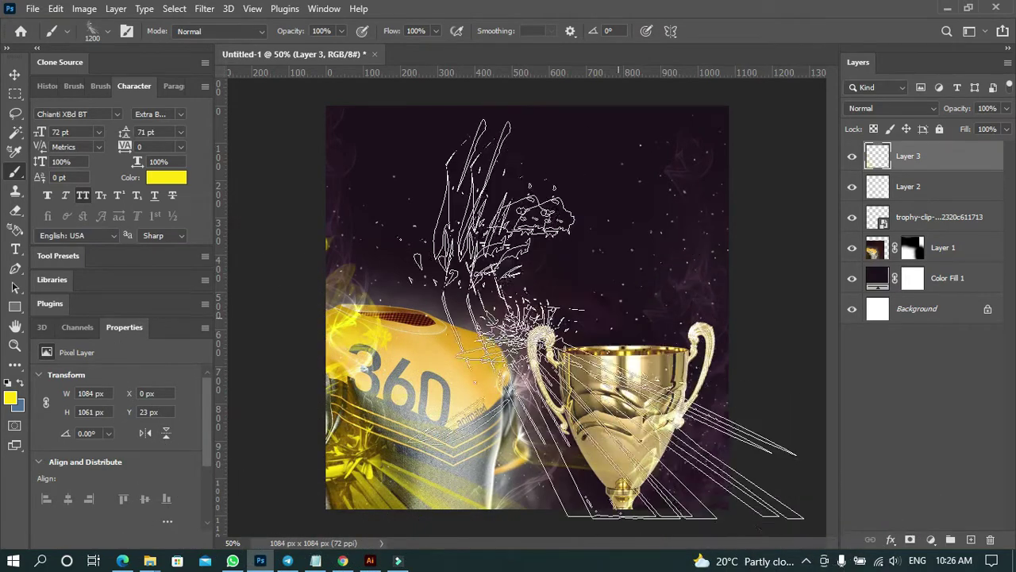
# Add a new layer and try stamping the yellow burst over the trophy with the brush tip rotated to 180°.
pyautogui.click(970, 540)
pyautogui.click(108, 32)
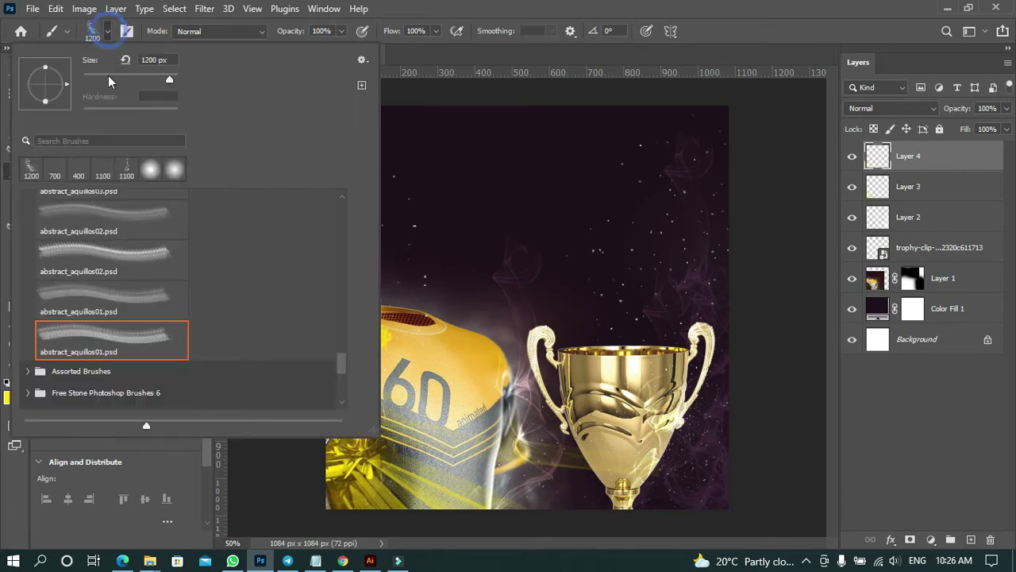
pyautogui.moveTo(67, 86); pyautogui.dragTo(27, 95)
pyautogui.moveTo(23, 85); pyautogui.dragTo(23, 83)
pyautogui.press('Return')
pyautogui.click(578, 356)
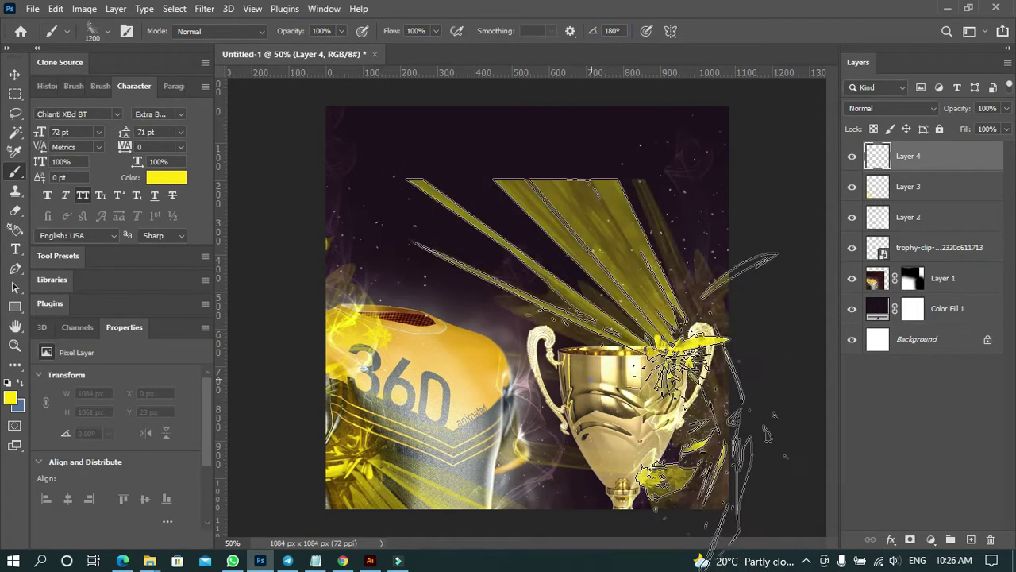
pyautogui.hotkey('ctrl', 'z')
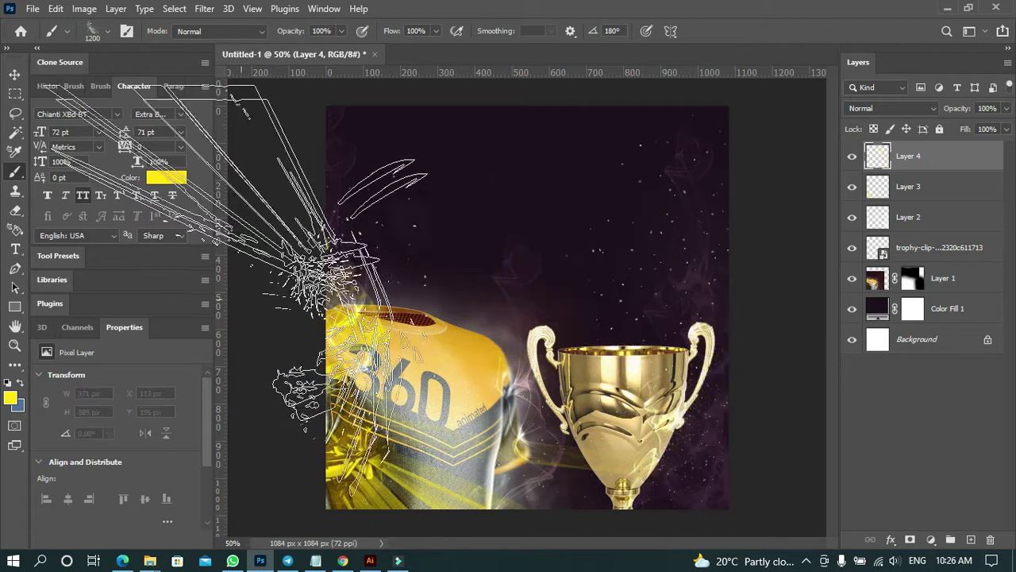
# Rotate the abstract brush tip to -117° for the burst beside the trophy.
pyautogui.click(108, 33)
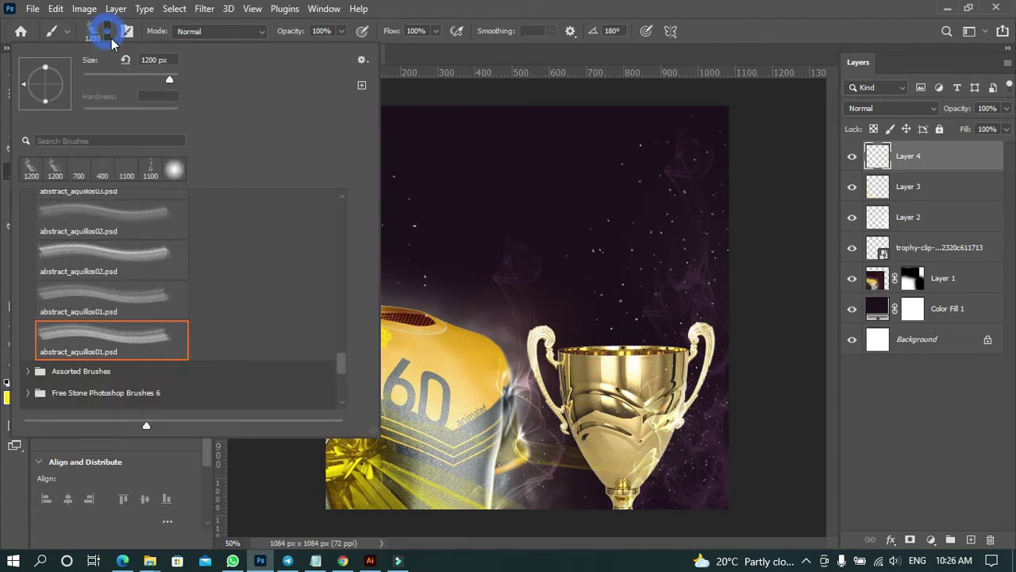
pyautogui.moveTo(28, 98)
pyautogui.mouseDown()
pyautogui.moveTo(24, 84)
pyautogui.moveTo(16, 99)
pyautogui.mouseUp()
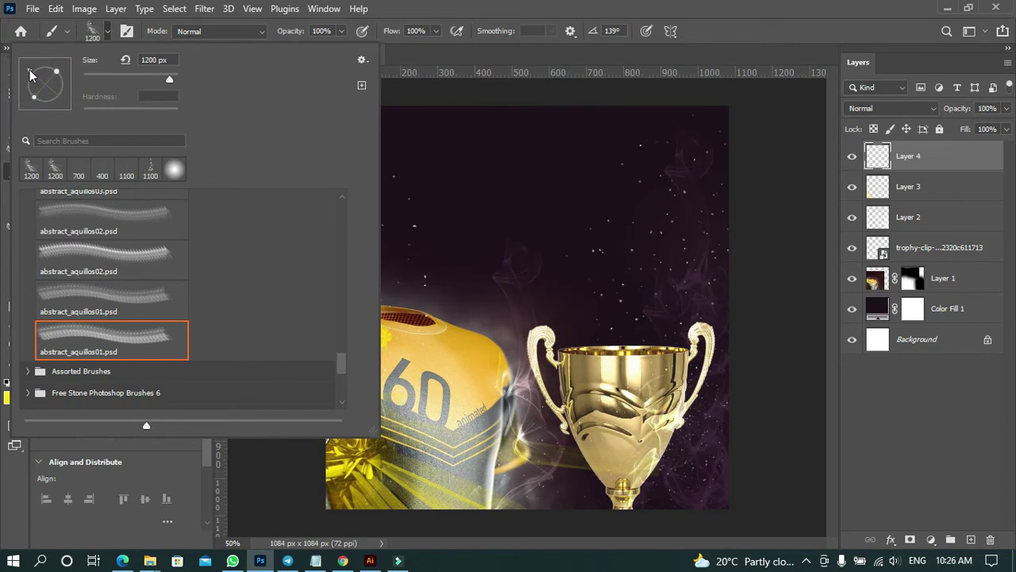
pyautogui.moveTo(60, 71)
pyautogui.mouseDown()
pyautogui.moveTo(12, 101)
pyautogui.moveTo(63, 107)
pyautogui.mouseUp()
pyautogui.click(515, 12)
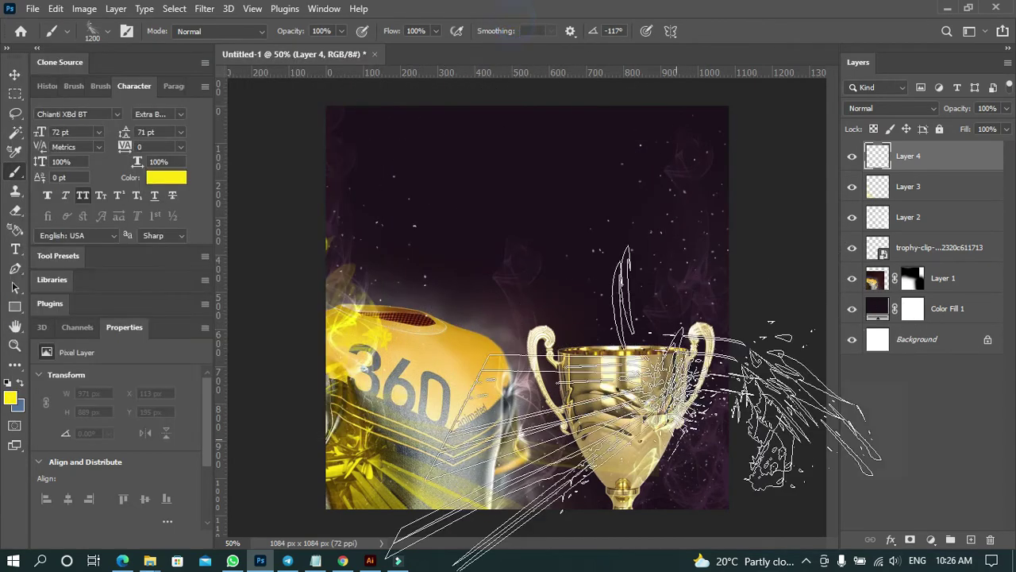
# Stamp the yellow burst around the trophy's base on Layer 4 and move that layer beneath the trophy layer.
pyautogui.click(596, 522)
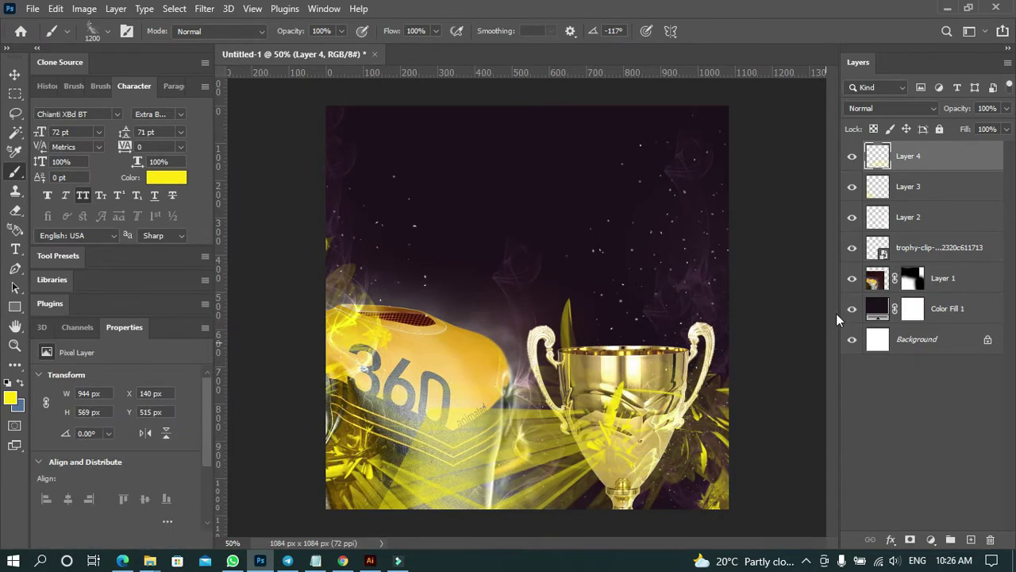
pyautogui.moveTo(909, 157); pyautogui.dragTo(907, 272)
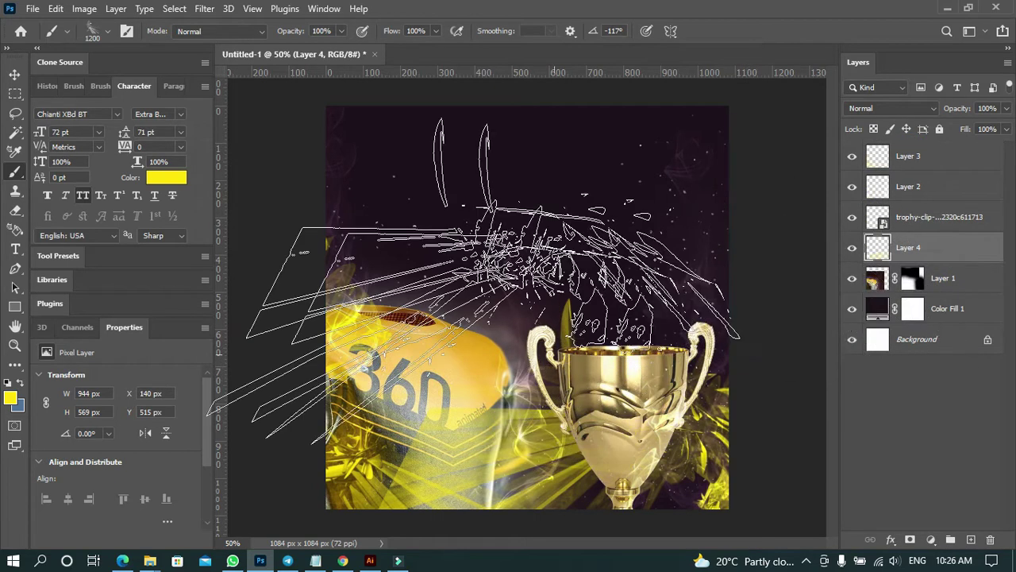
pyautogui.click(15, 74)
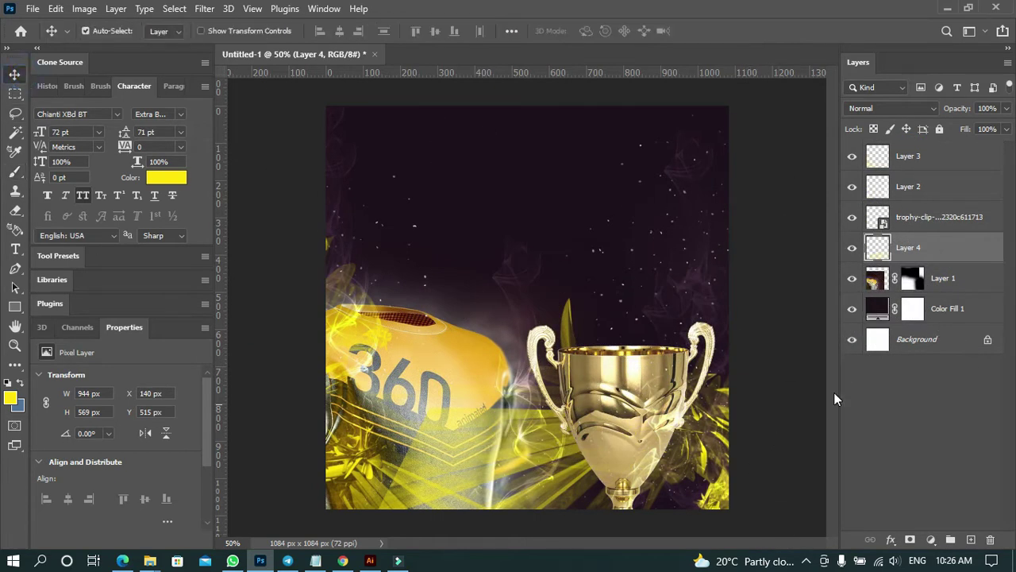
# Add a layer mask to Layer 4 and choose the Soft Round brush from the General Brushes set.
pyautogui.click(910, 540)
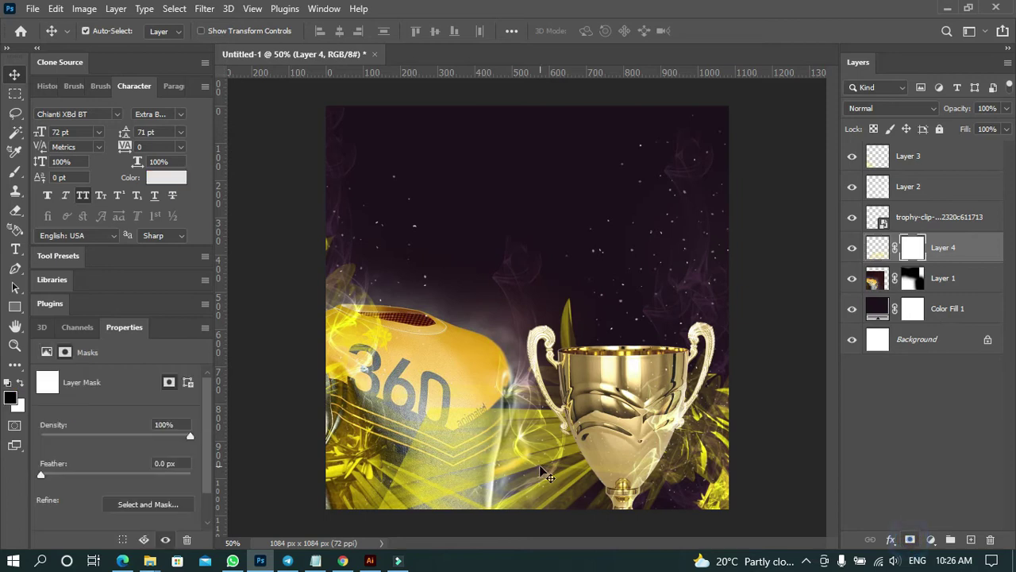
pyautogui.press('b')
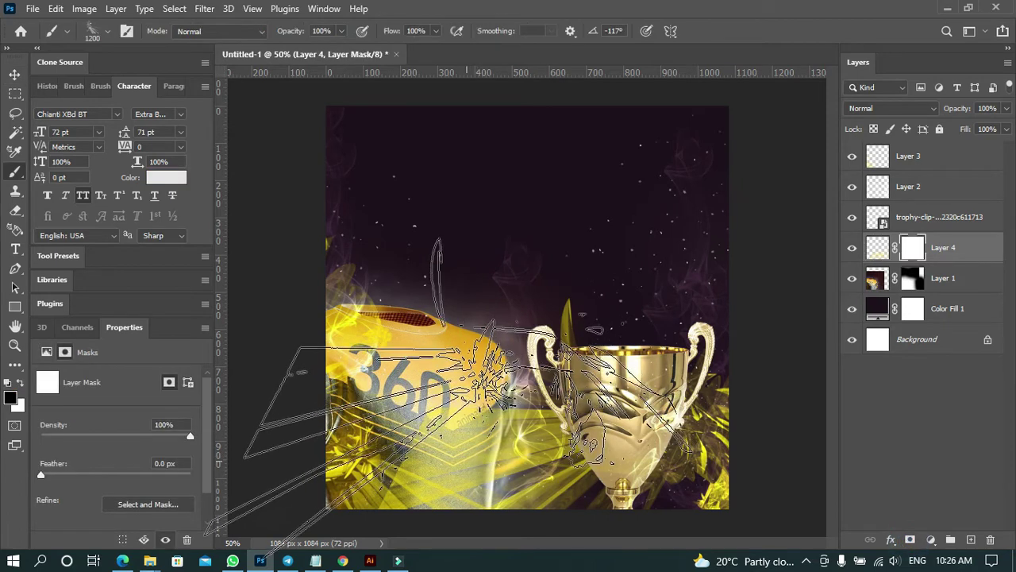
pyautogui.click(102, 34)
pyautogui.moveTo(339, 366); pyautogui.dragTo(347, 199)
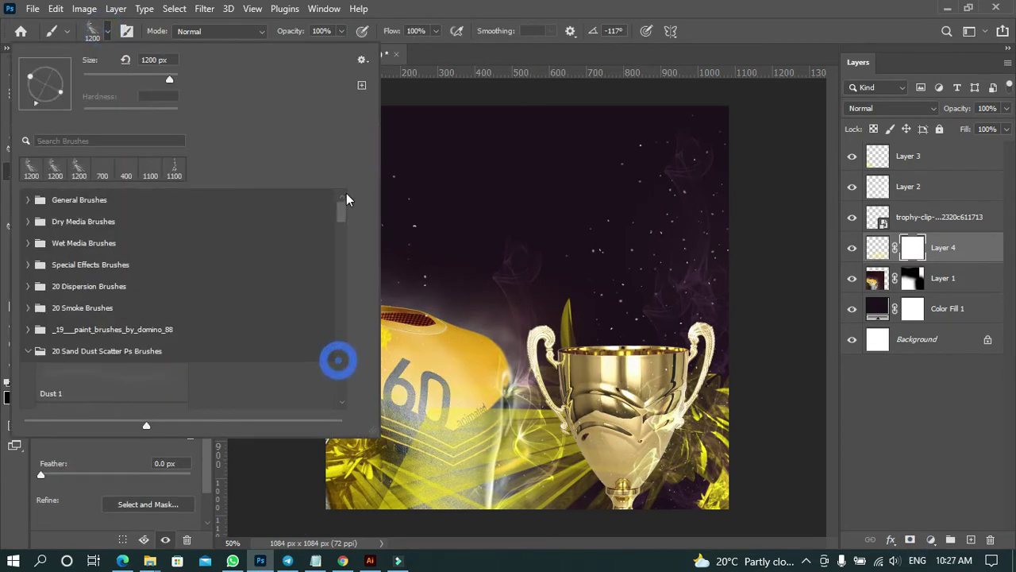
pyautogui.click(27, 200)
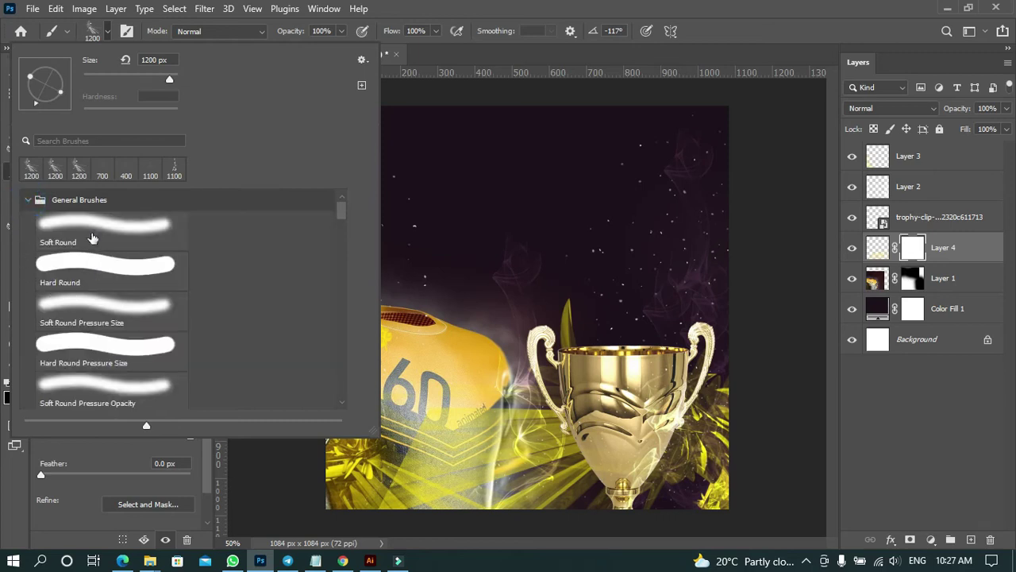
pyautogui.click(92, 239)
pyautogui.click(442, 22)
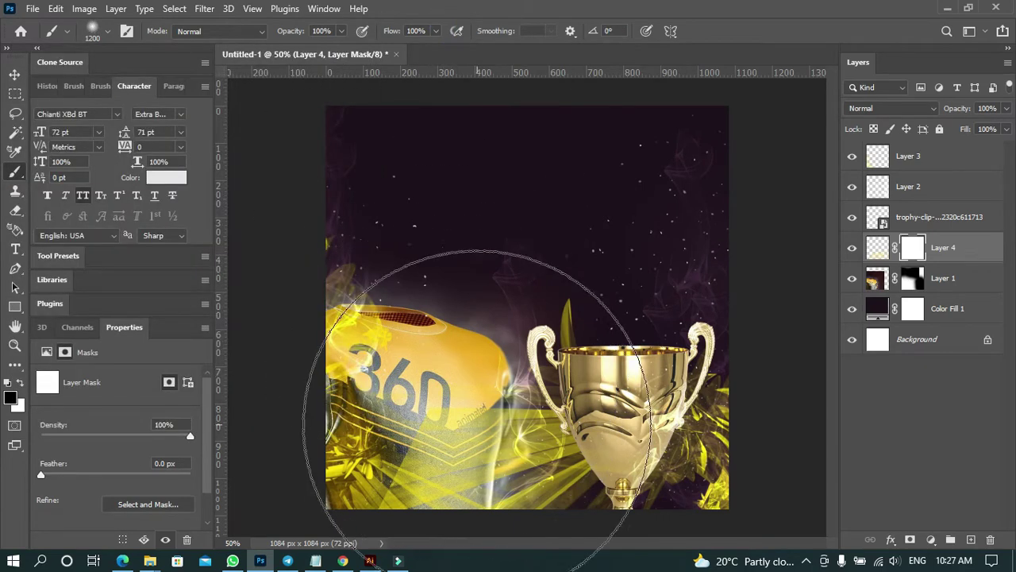
# Reduce the brush to 600 px and paint black on Layer 4's mask to hide the burst over the jersey's lower part.
pyautogui.press('[')
pyautogui.press('[')
pyautogui.press('[')
pyautogui.press('[')
pyautogui.press('[')
pyautogui.press('[')
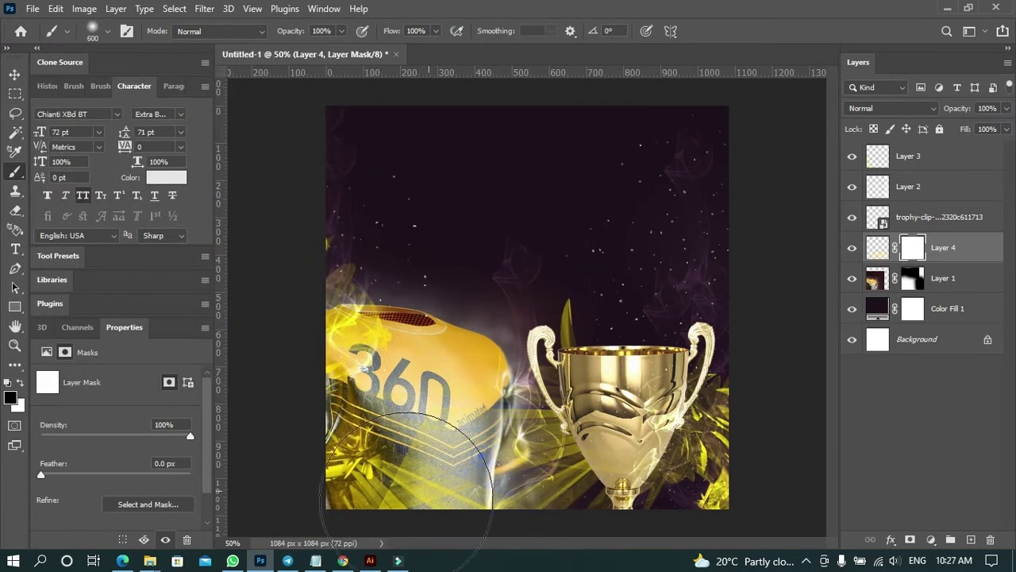
pyautogui.moveTo(409, 492)
pyautogui.mouseDown()
pyautogui.moveTo(372, 515)
pyautogui.moveTo(489, 500)
pyautogui.moveTo(418, 545)
pyautogui.moveTo(439, 472)
pyautogui.mouseUp()
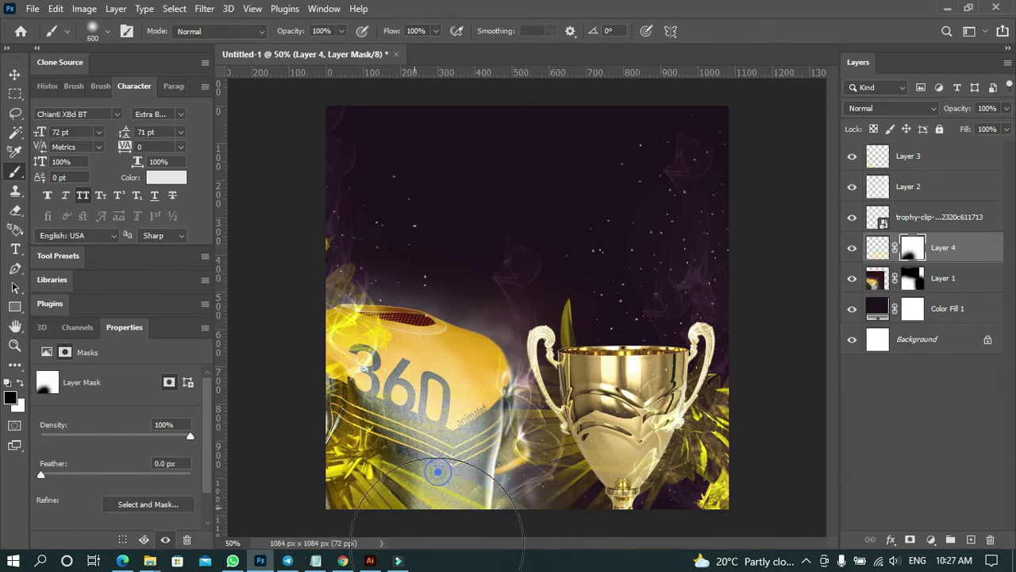
pyautogui.moveTo(708, 528); pyautogui.dragTo(681, 508)
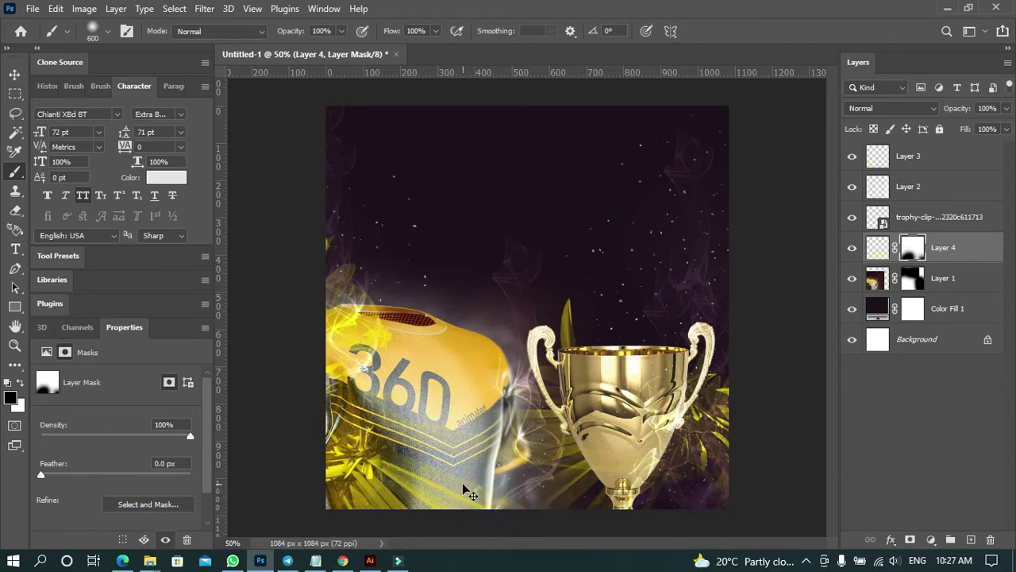
pyautogui.hotkey('ctrl', 'z')
pyautogui.click(15, 75)
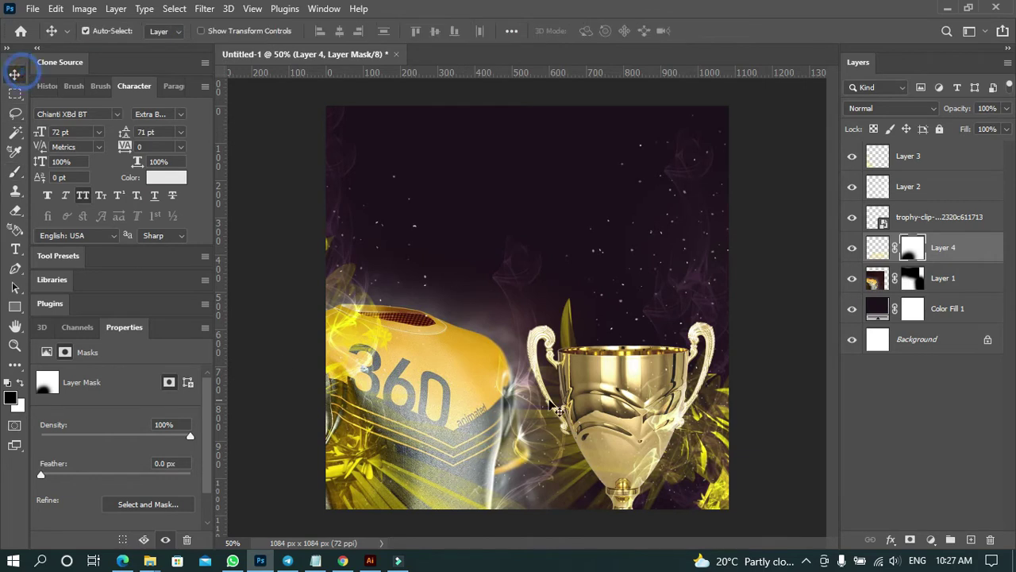
pyautogui.click(644, 400)
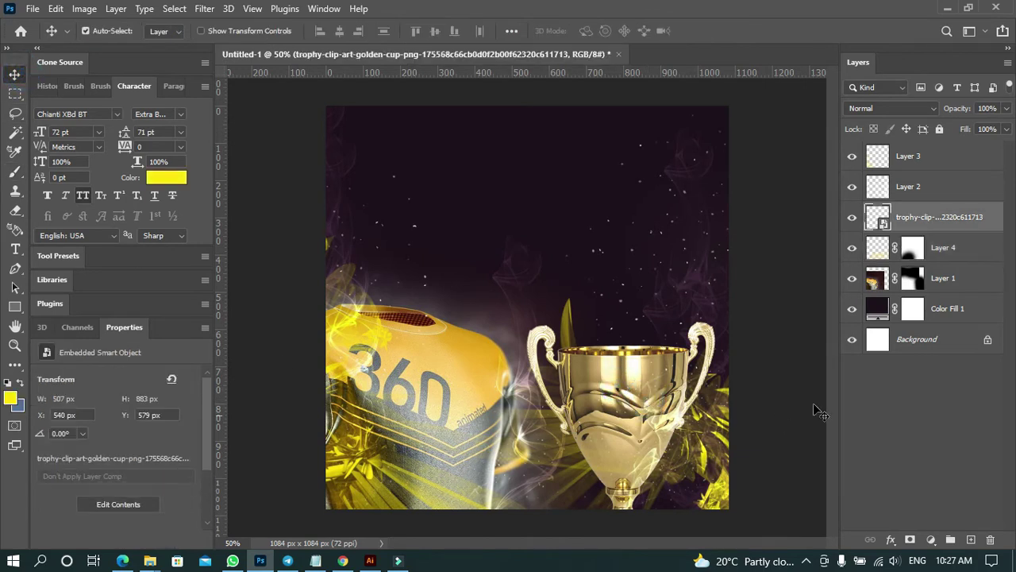
pyautogui.click(778, 376)
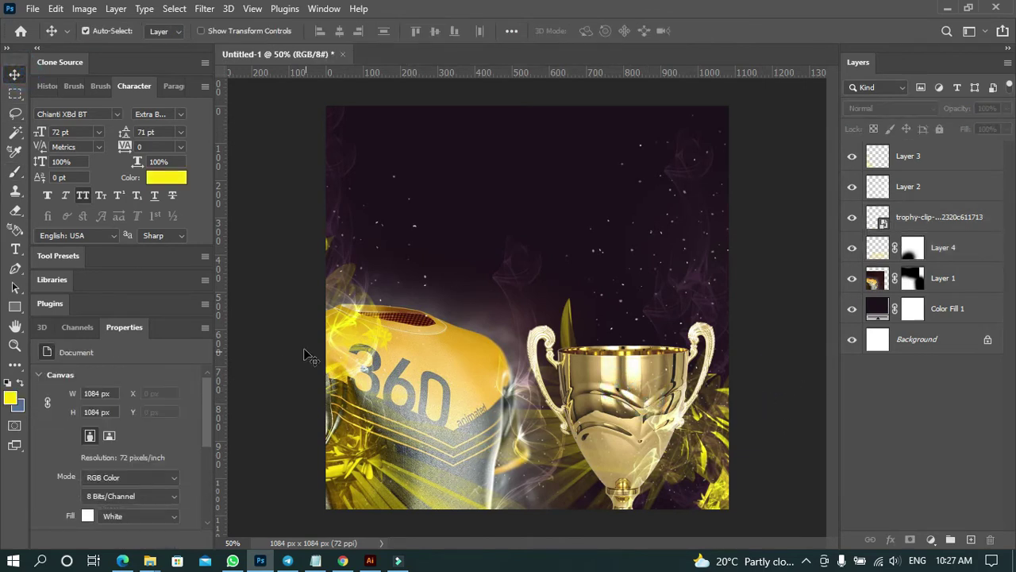
# Start placing an embedded image and open the Cricket element folder inside Grafico TUTORIAL.
pyautogui.click(32, 8)
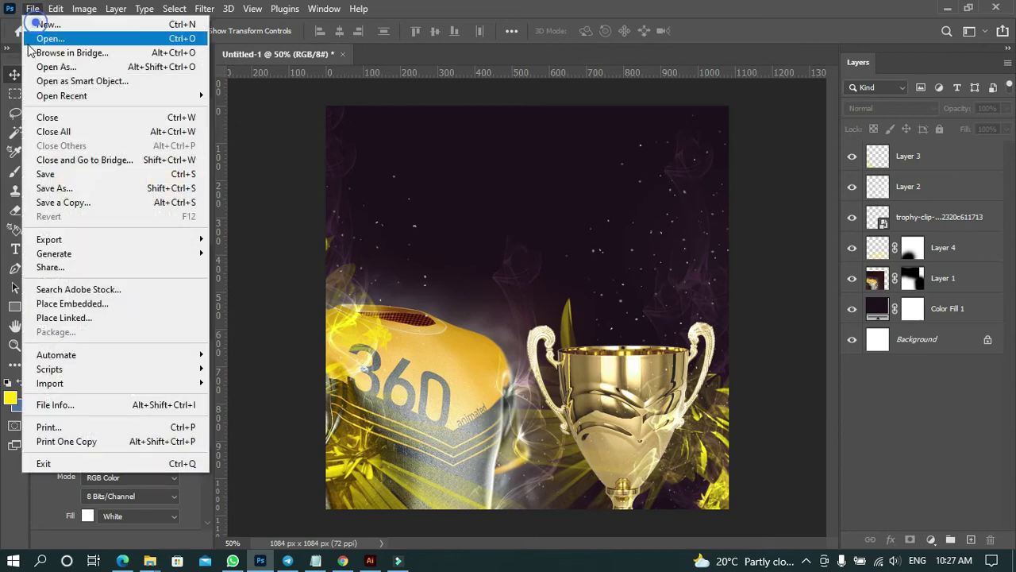
pyautogui.click(98, 300)
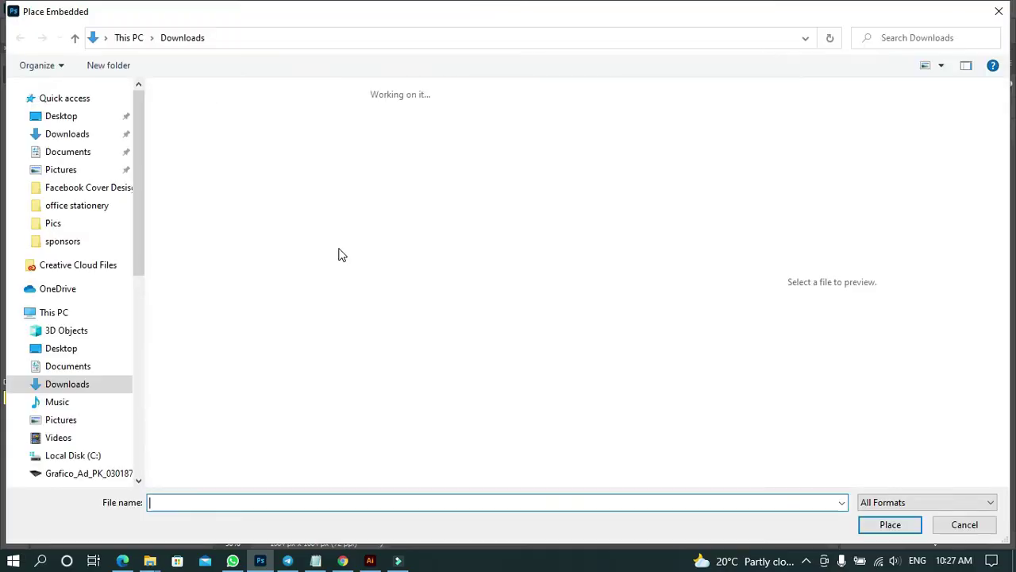
pyautogui.click(83, 371)
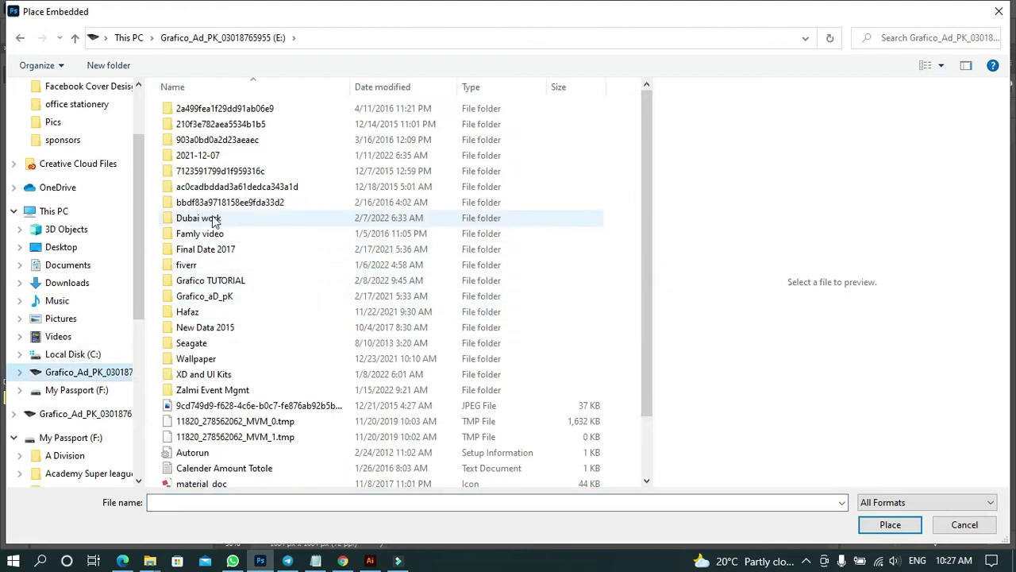
pyautogui.doubleClick(209, 280)
pyautogui.doubleClick(192, 154)
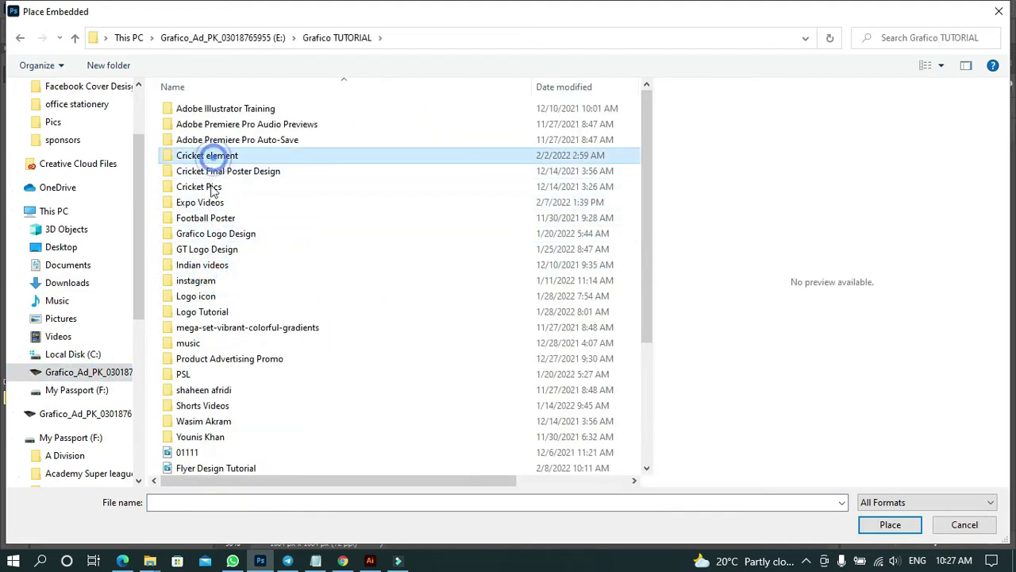
# Find the black ink-splash-watercolor-painting image in the Cricket element folder and place it in the poster.
pyautogui.click(436, 377)
pyautogui.scroll(-8, 445, 372)
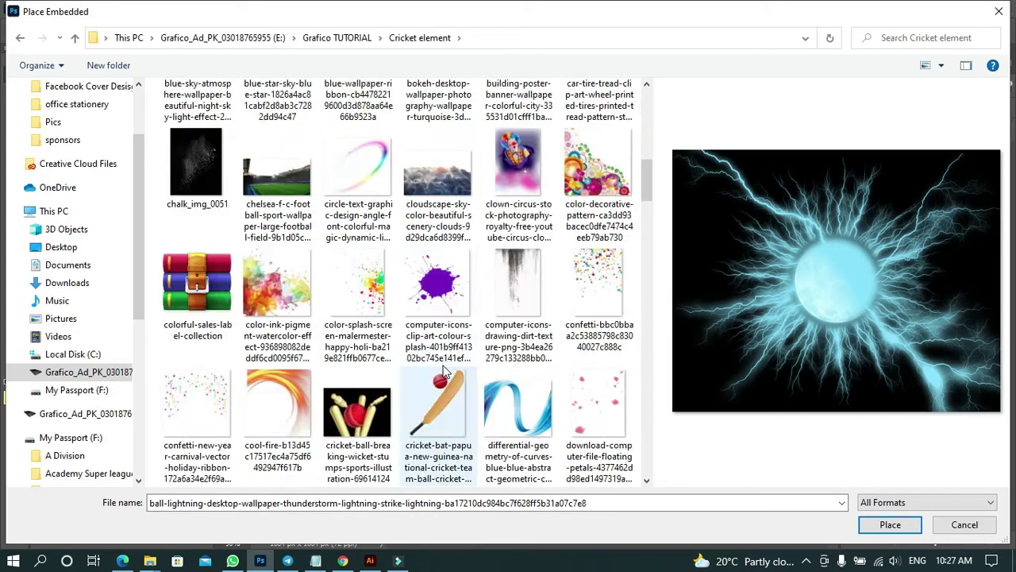
pyautogui.scroll(-3, 459, 363)
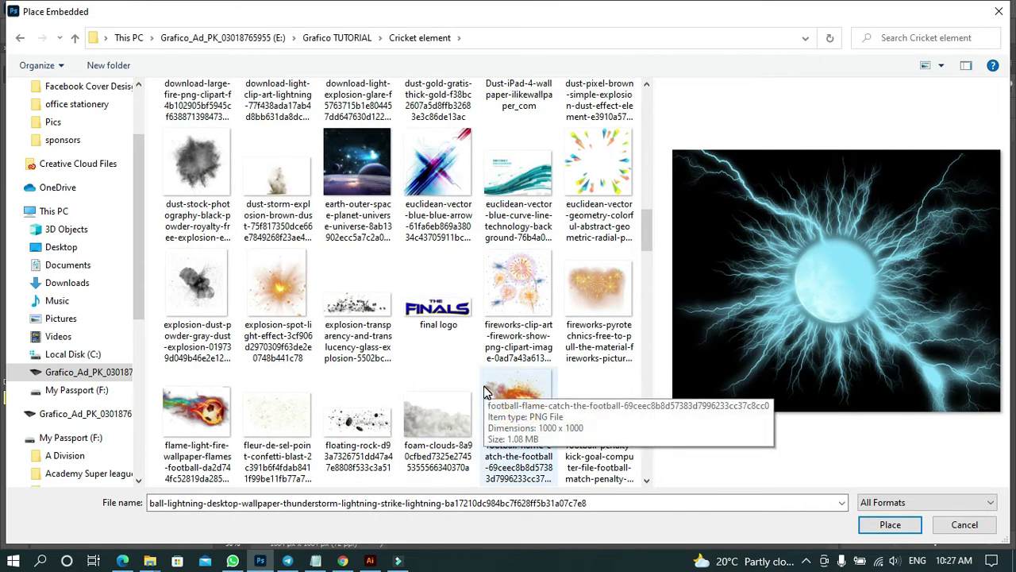
pyautogui.scroll(-3, 487, 392)
pyautogui.scroll(-3, 486, 392)
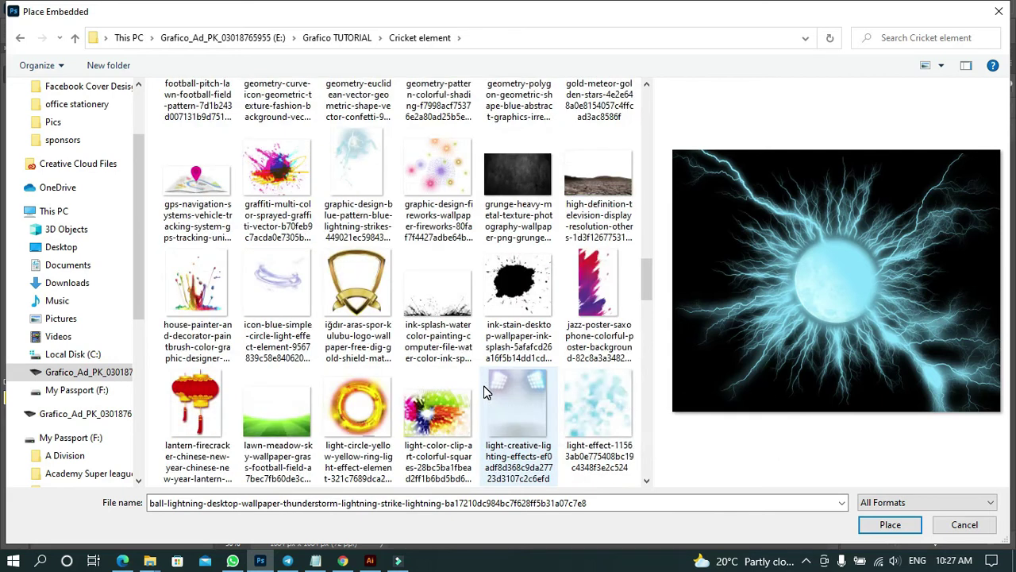
pyautogui.click(443, 310)
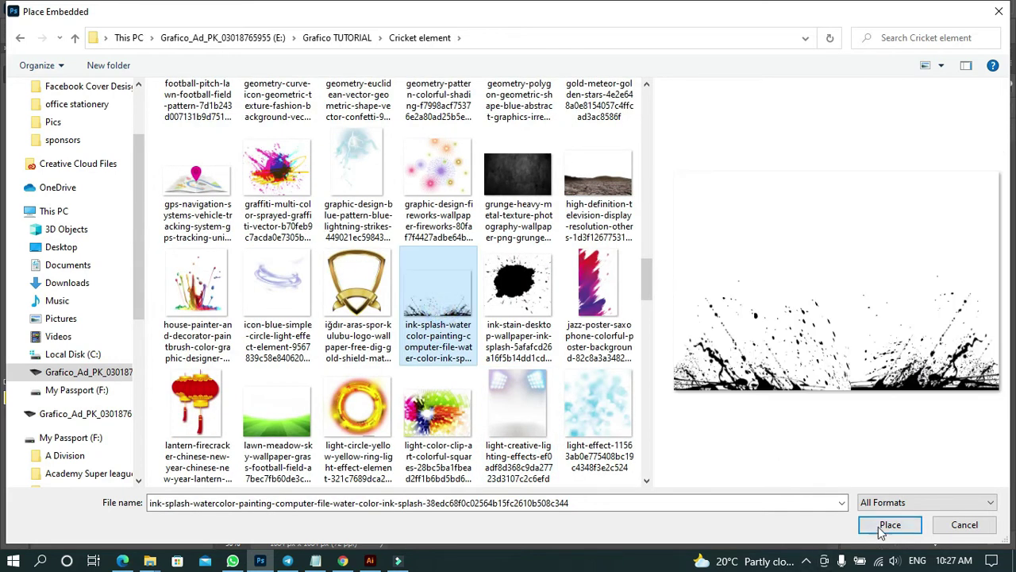
pyautogui.click(888, 525)
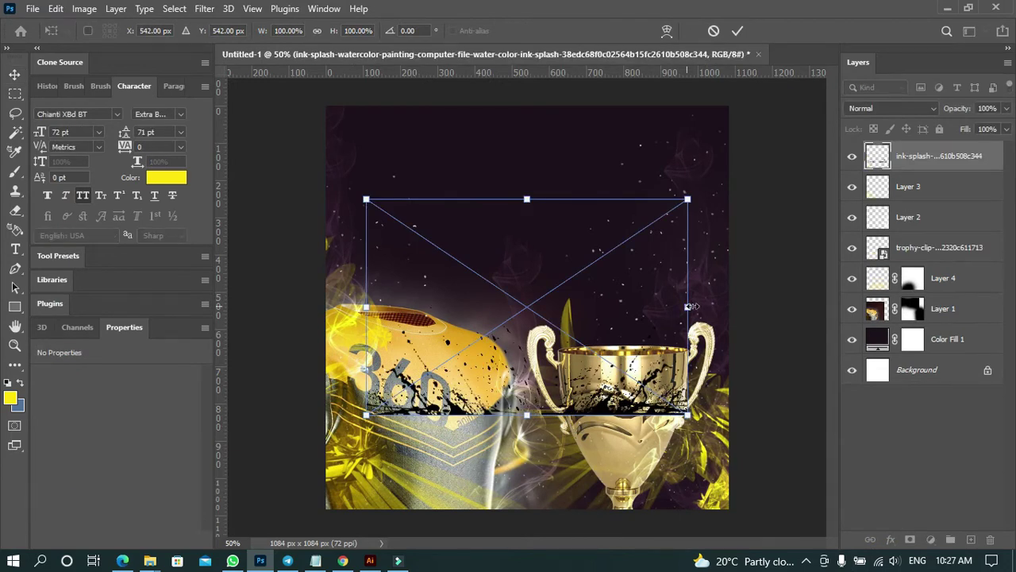
# Scale the ink splash to 125.38% to span the canvas width and align it with the poster's bottom edge.
pyautogui.moveTo(690, 307); pyautogui.dragTo(726, 305)
pyautogui.moveTo(649, 431); pyautogui.dragTo(649, 498)
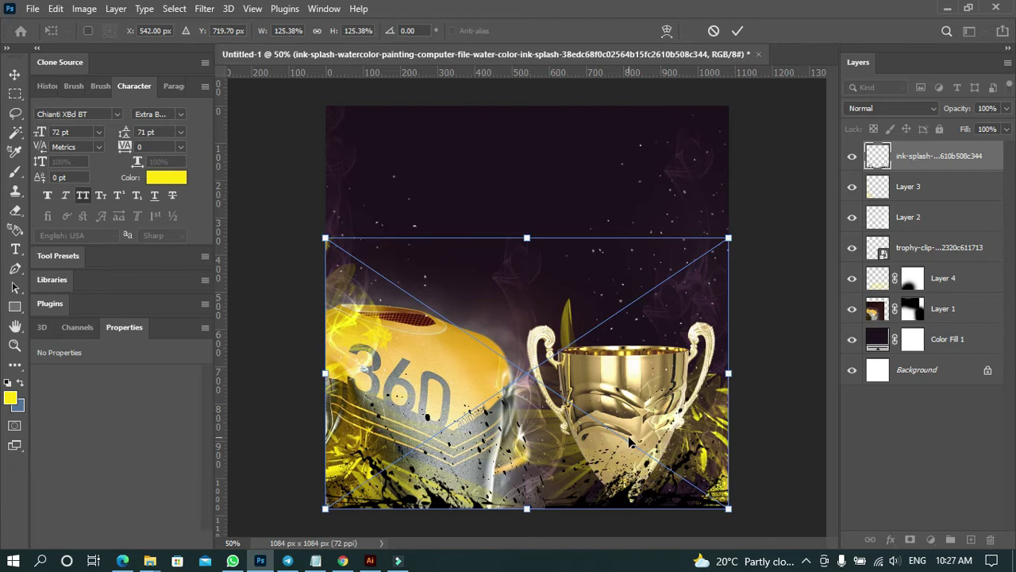
pyautogui.press('Return')
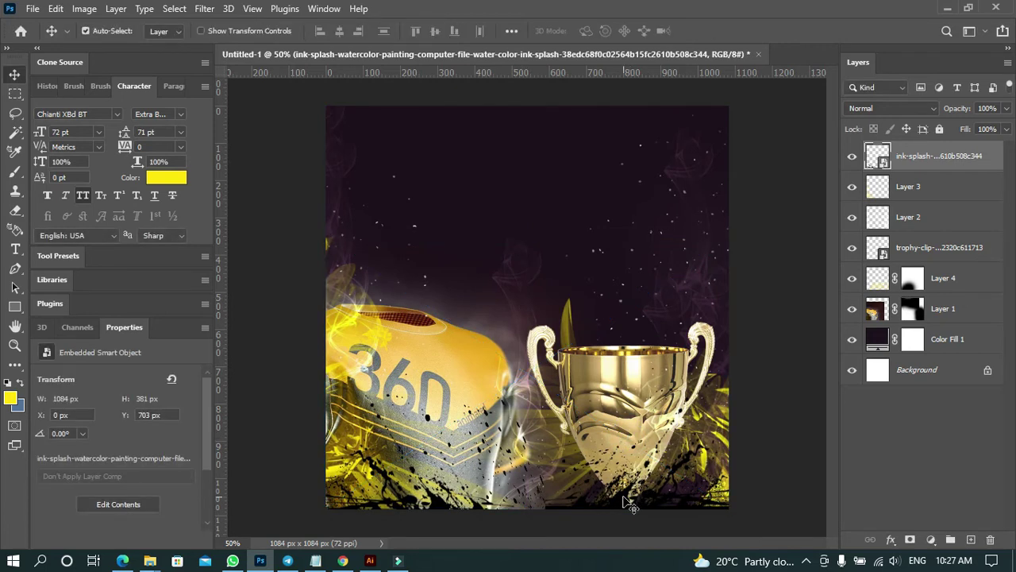
pyautogui.click(295, 268)
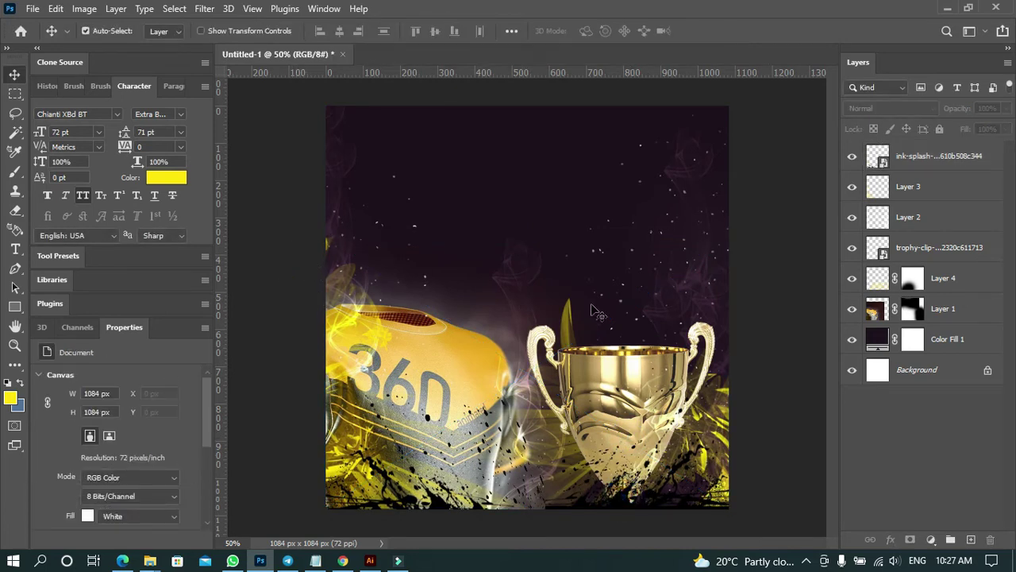
# Place the lens flare image 321 (4) as an embedded object directly above the Color Fill 1 layer.
pyautogui.click(912, 339)
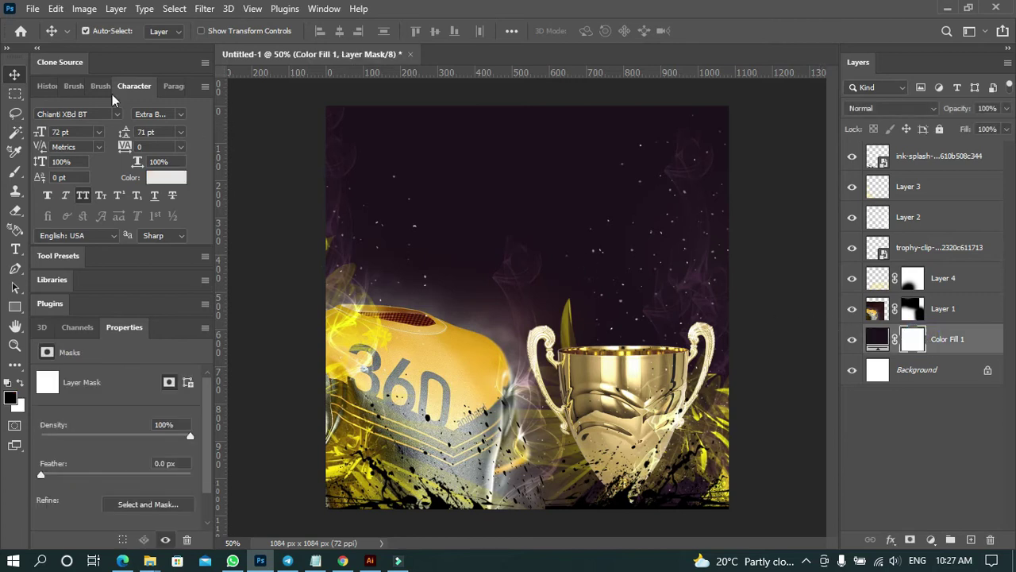
pyautogui.click(32, 8)
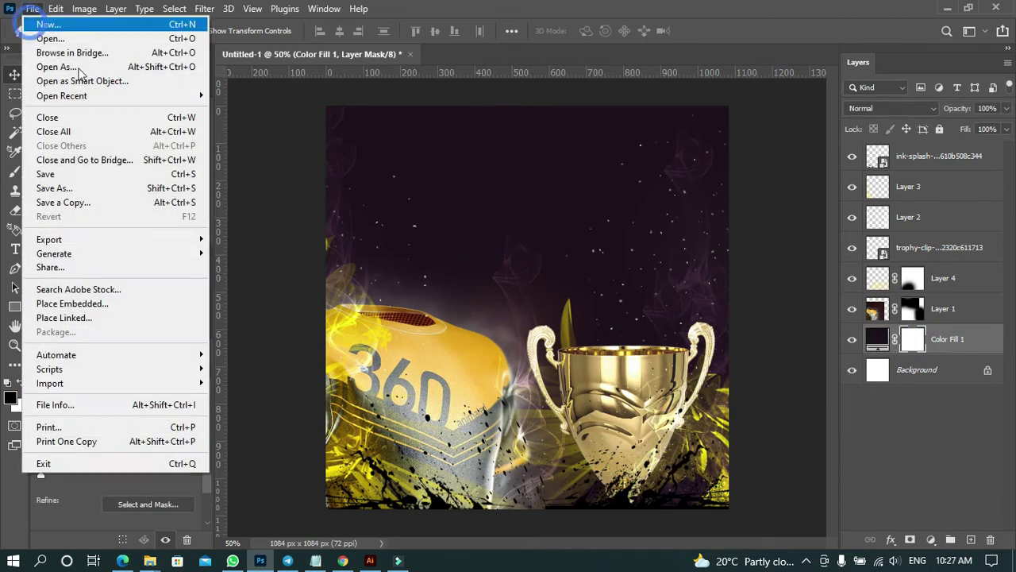
pyautogui.click(74, 305)
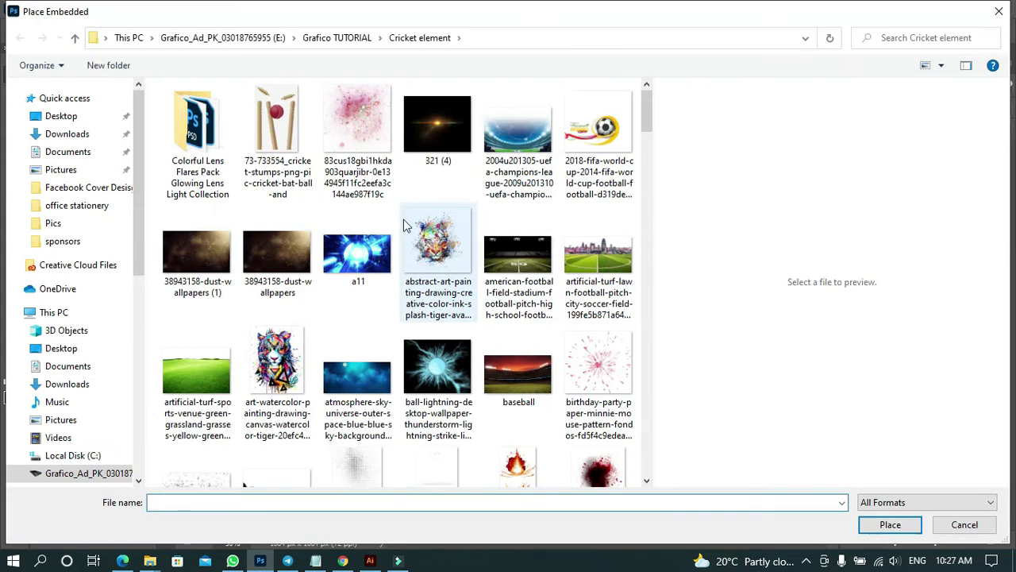
pyautogui.click(437, 125)
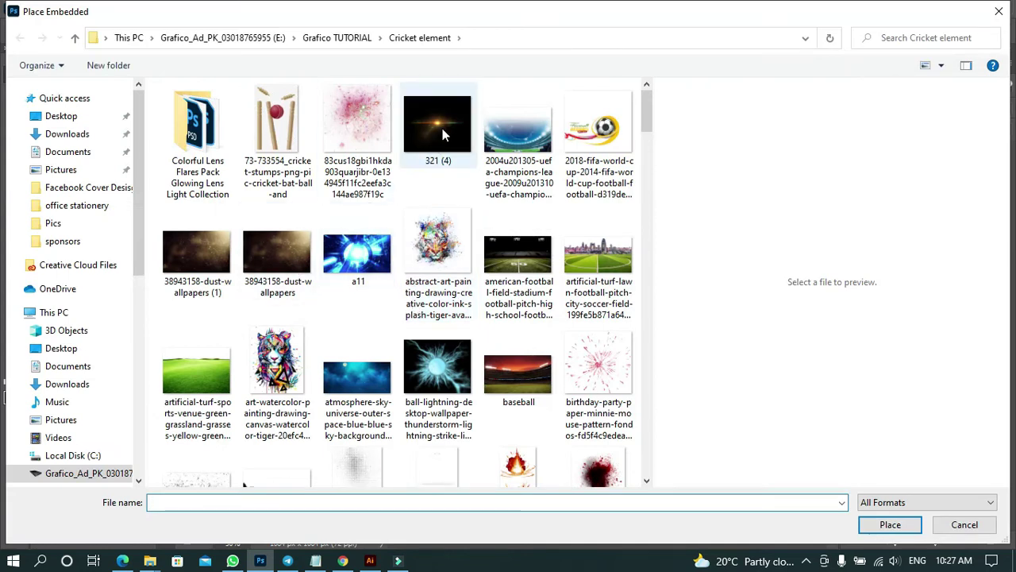
pyautogui.click(890, 524)
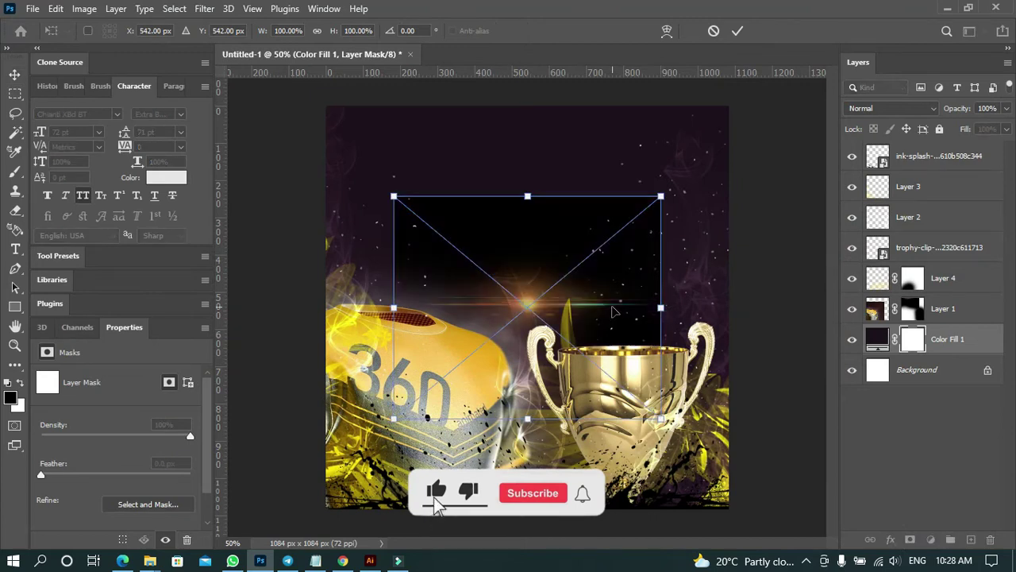
# Scale the lens flare image to 180.67% from its center so it covers the whole canvas.
pyautogui.moveTo(661, 308); pyautogui.dragTo(729, 297)
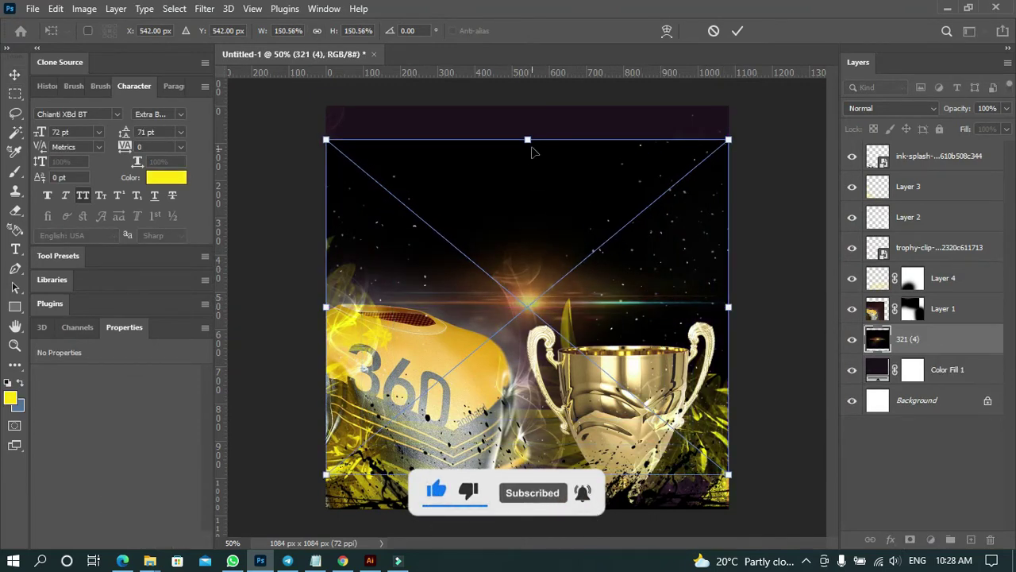
pyautogui.moveTo(527, 141); pyautogui.dragTo(528, 106)
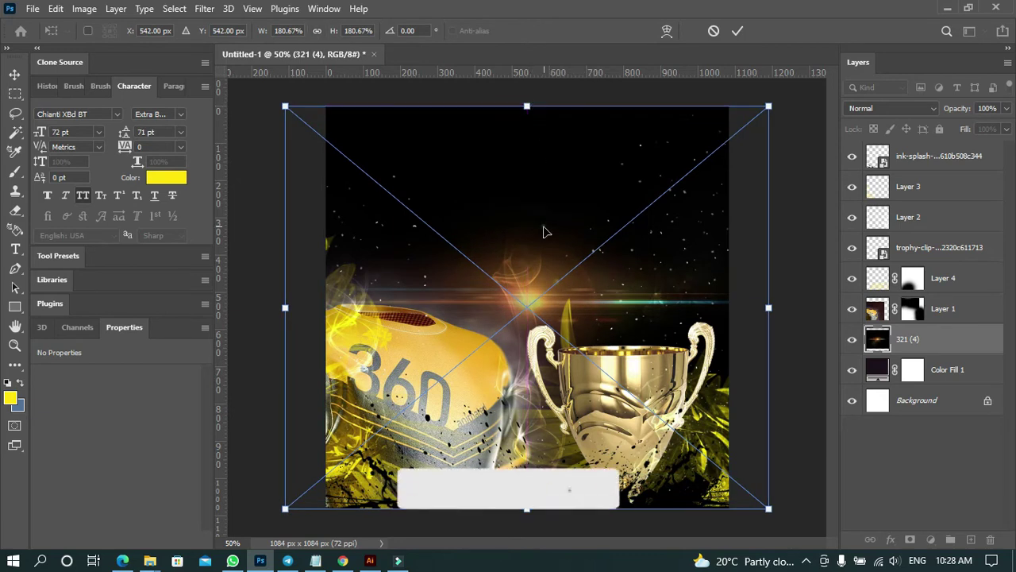
pyautogui.press('Return')
pyautogui.click(764, 424)
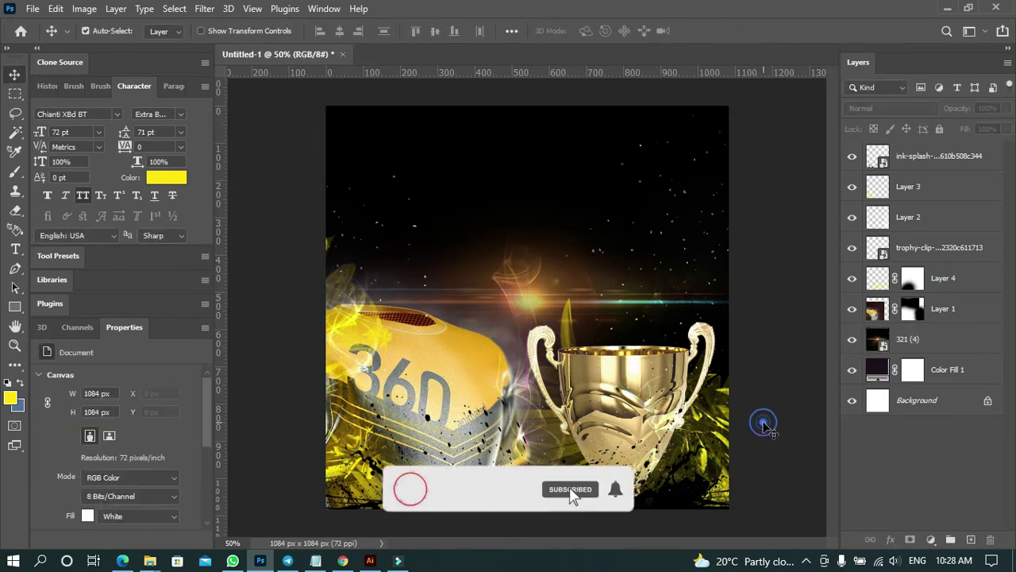
pyautogui.click(949, 282)
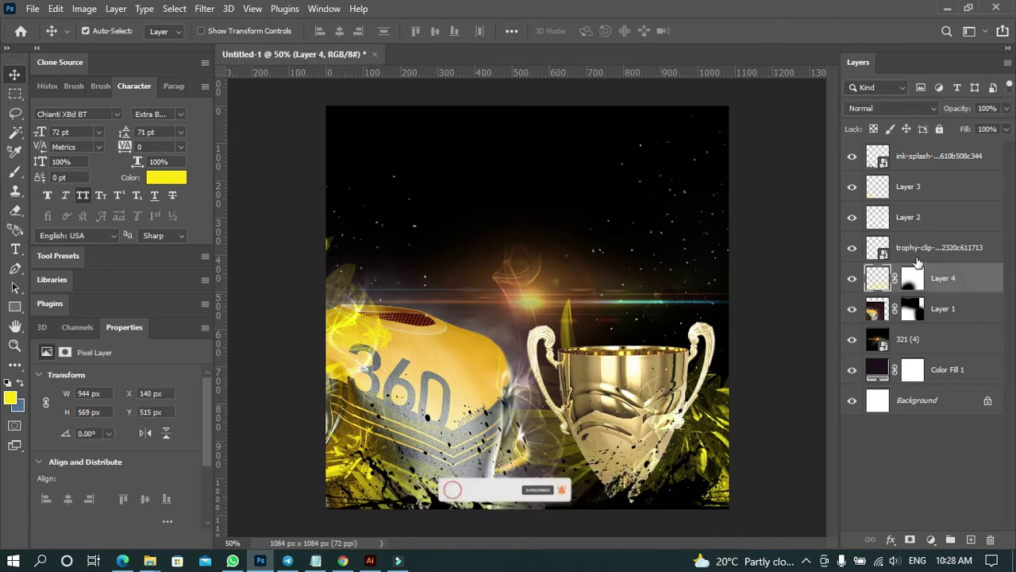
pyautogui.click(745, 381)
pyautogui.hotkey('ctrl', 't')
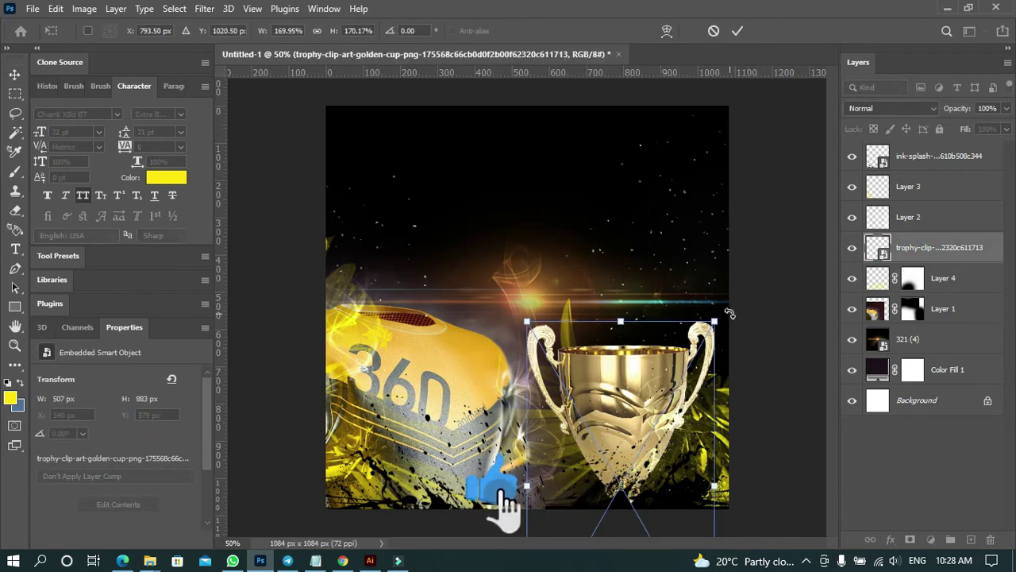
pyautogui.moveTo(732, 313); pyautogui.dragTo(674, 265)
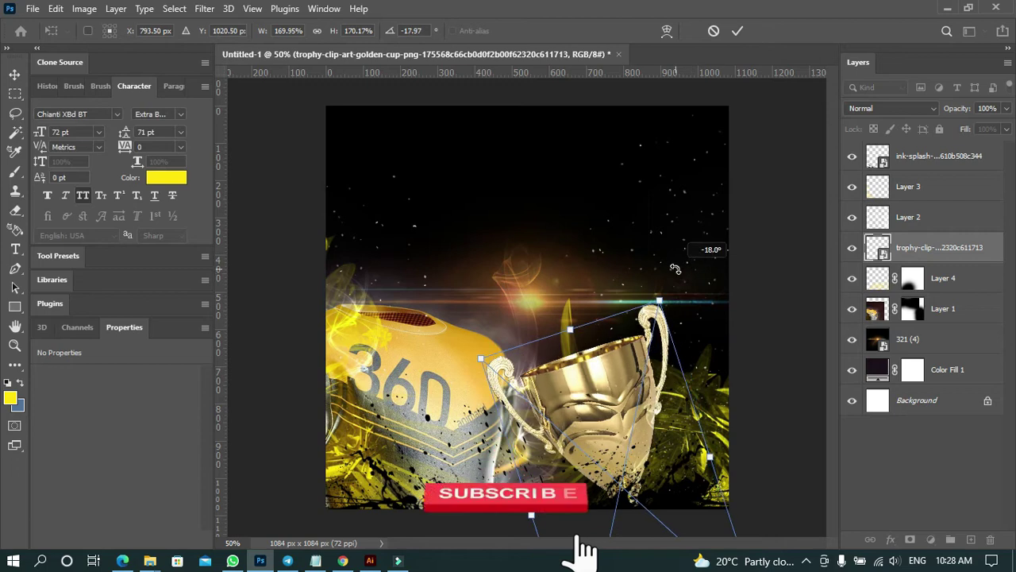
pyautogui.moveTo(682, 392); pyautogui.dragTo(701, 362)
pyautogui.moveTo(689, 280); pyautogui.dragTo(689, 279)
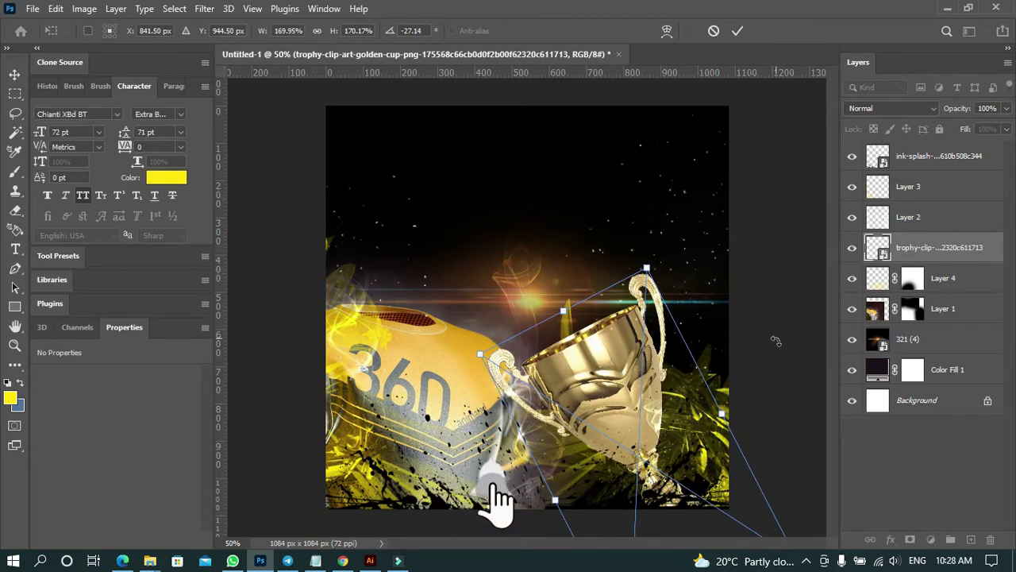
pyautogui.press('Escape')
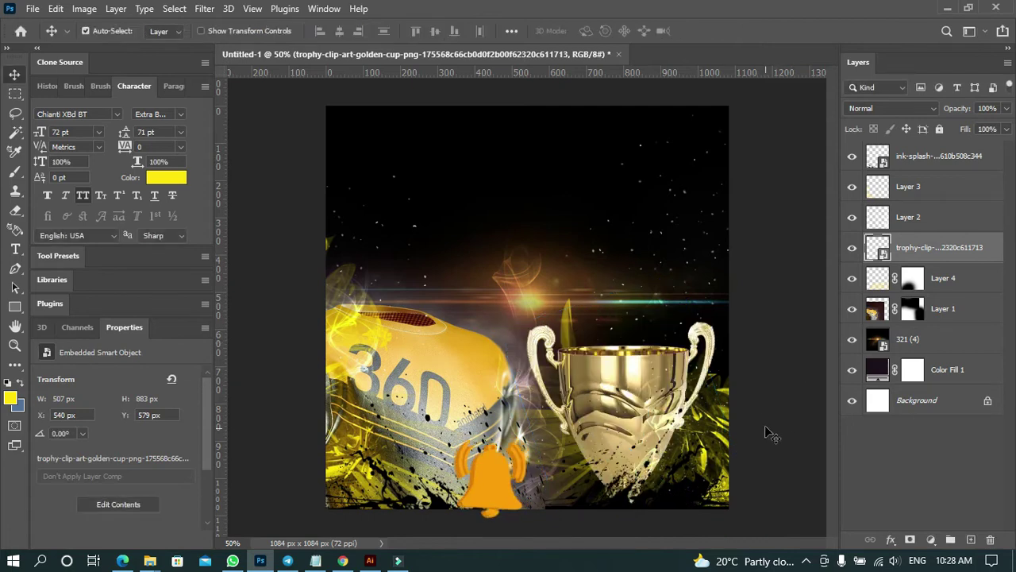
pyautogui.click(264, 326)
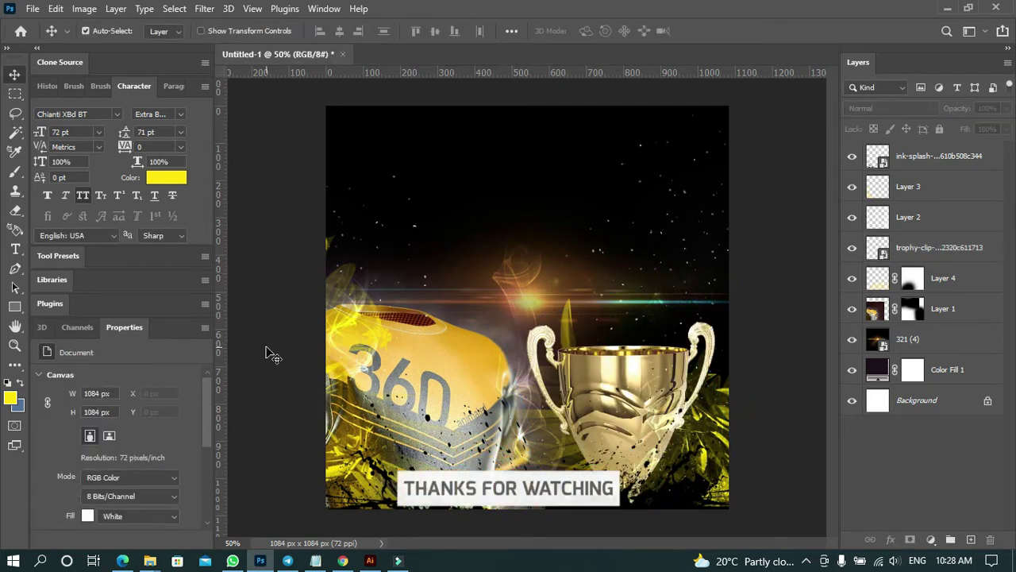
pyautogui.click(267, 348)
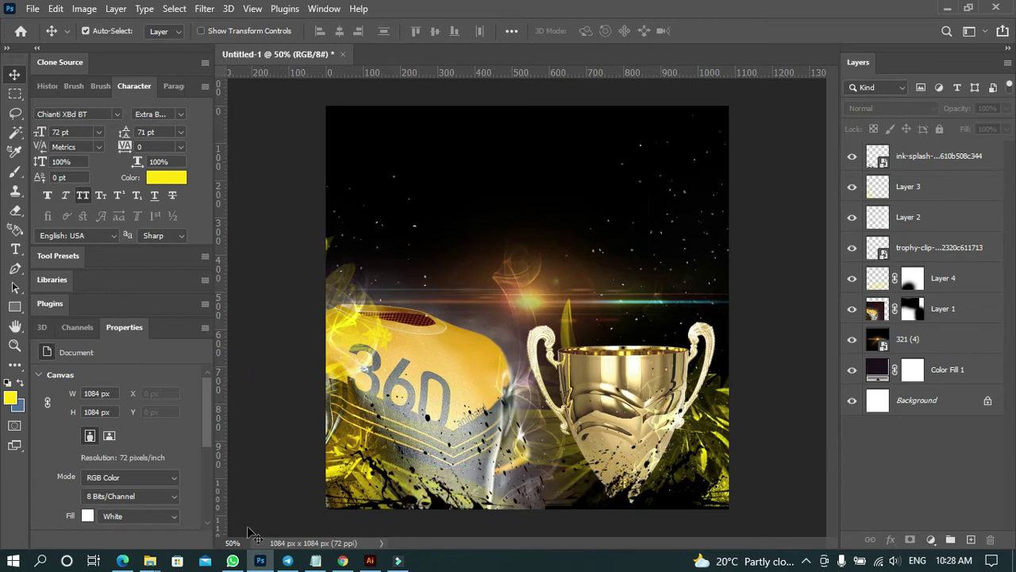
# Switch to WhatsApp, copy "Chaiwala tap ball Crickt tournament" from the event details message, and return to Photoshop.
pyautogui.click(150, 561)
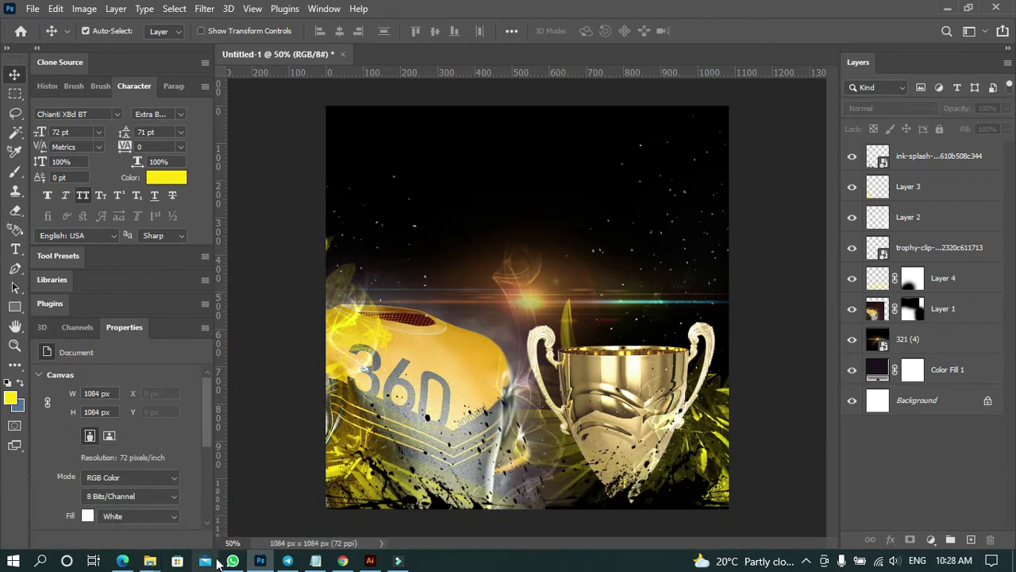
pyautogui.click(233, 561)
pyautogui.click(429, 337)
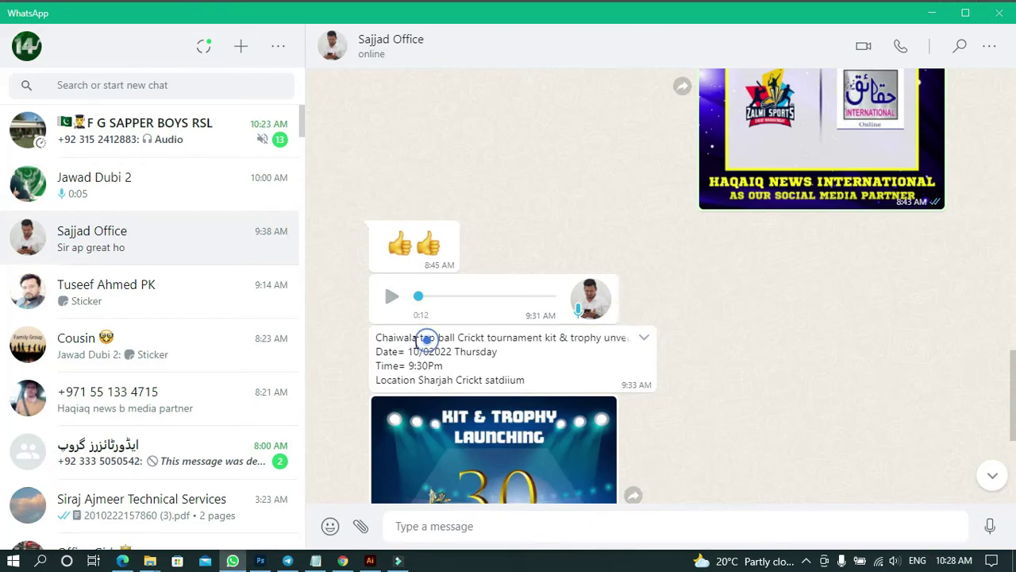
pyautogui.moveTo(376, 337); pyautogui.dragTo(558, 341)
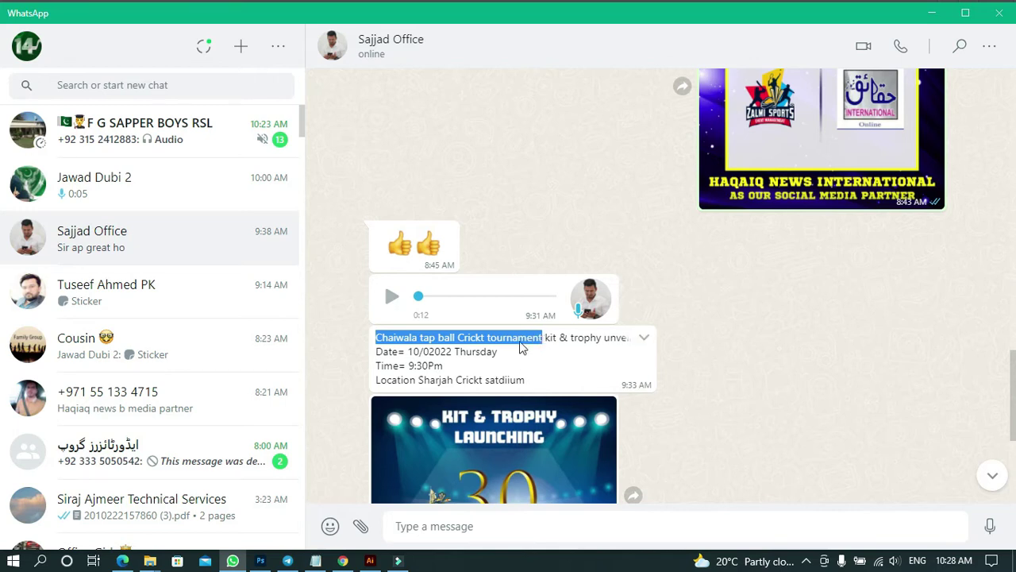
pyautogui.click(933, 13)
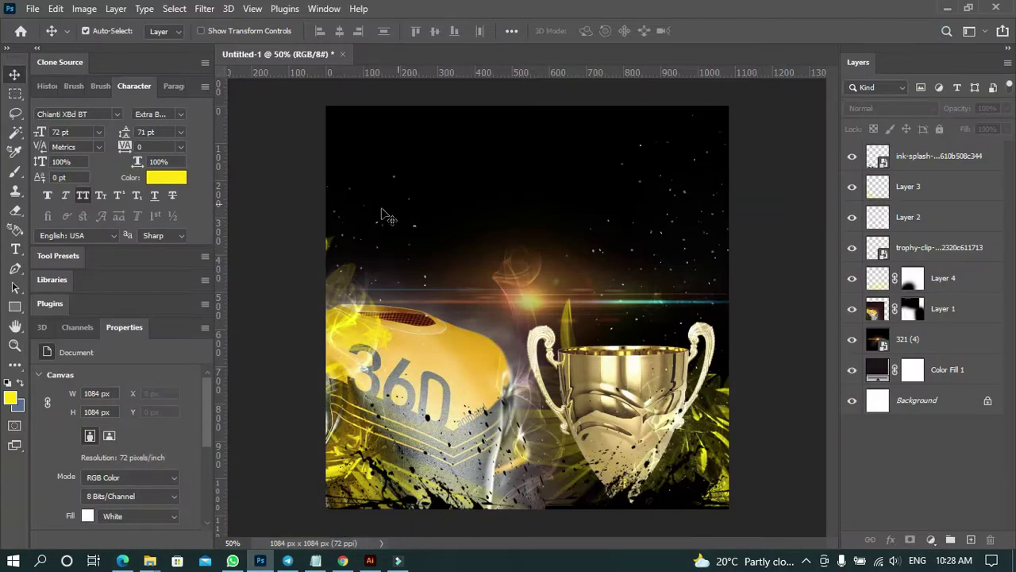
# Create a text layer above the ink splash layer in the poster's dark upper area and paste the copied tournament title.
pyautogui.click(16, 252)
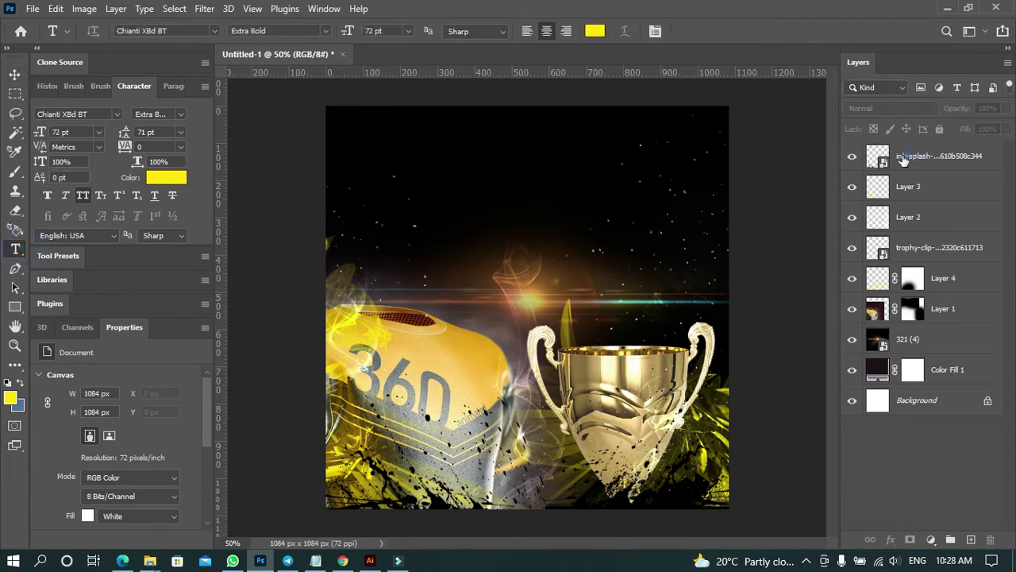
pyautogui.click(877, 156)
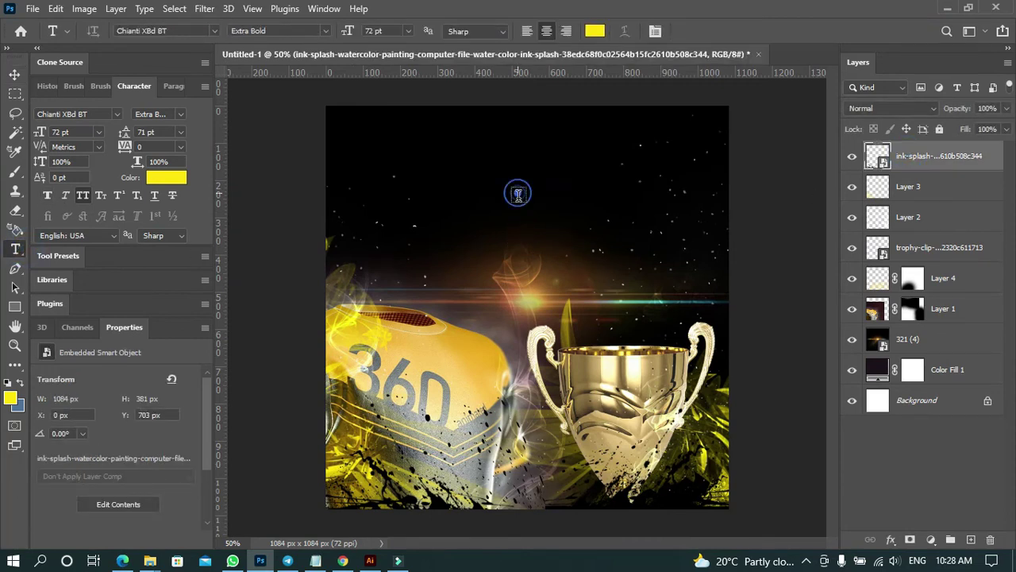
pyautogui.click(517, 193)
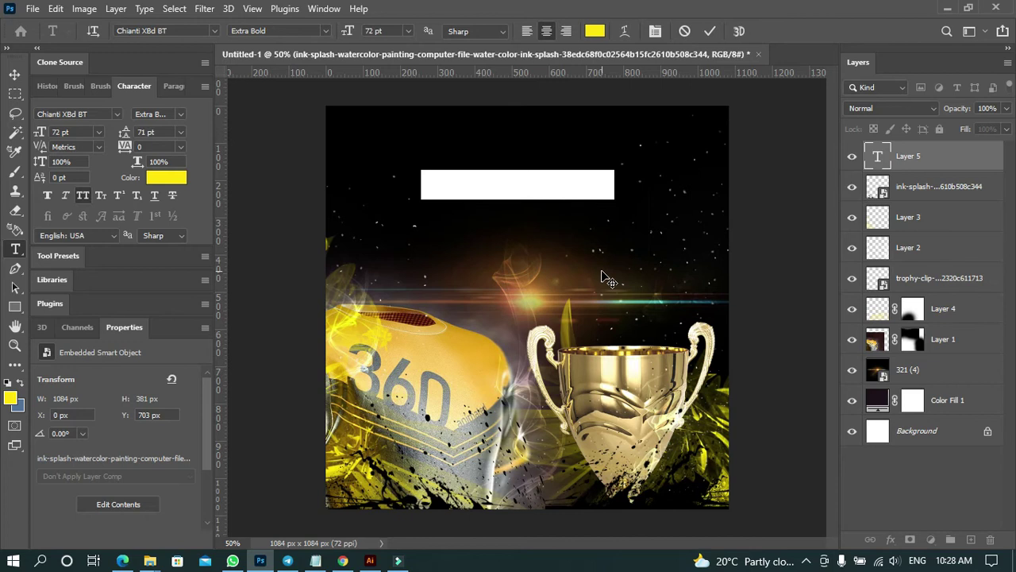
pyautogui.hotkey('ctrl', 'v')
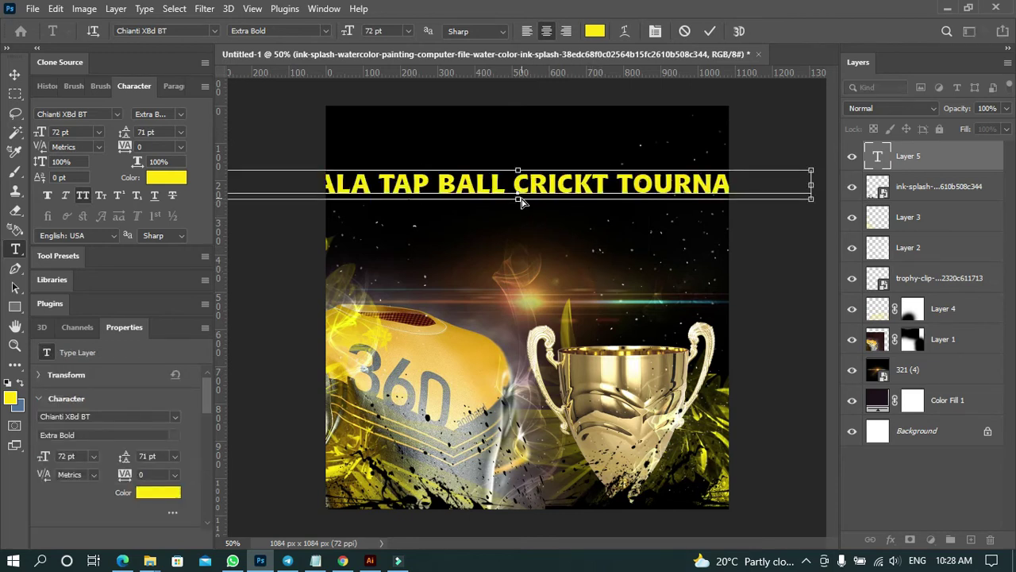
# Change the font of the whole tournament title to Gotham Narrow Ultra.
pyautogui.hotkey('ctrl', 'a')
pyautogui.click(217, 31)
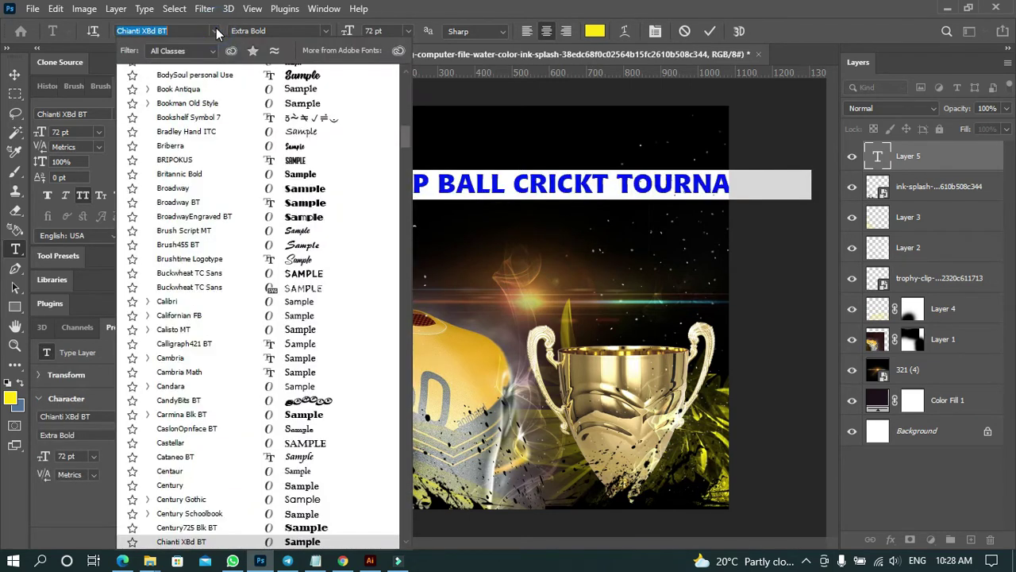
pyautogui.moveTo(405, 142); pyautogui.dragTo(403, 82)
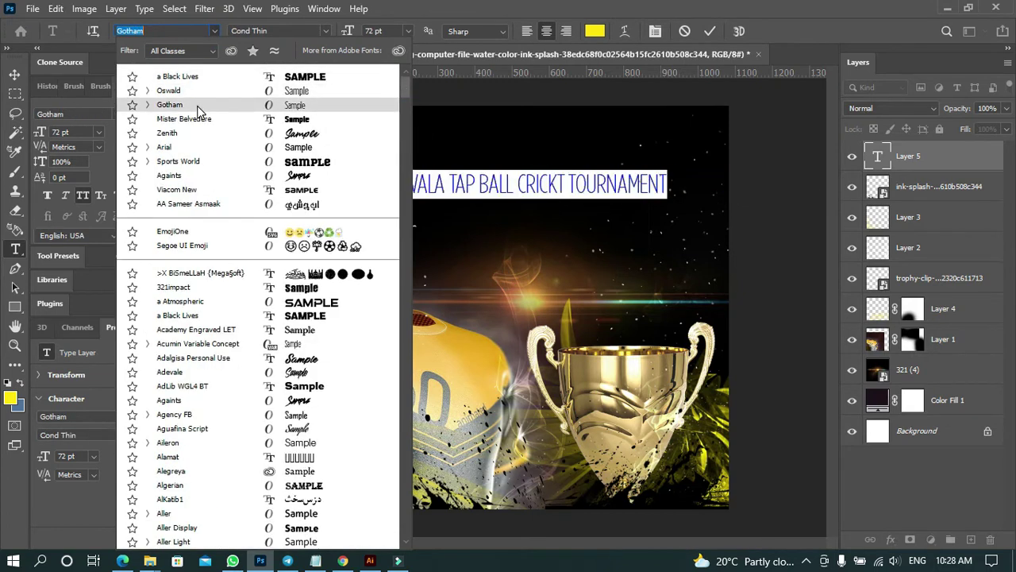
pyautogui.press('Return')
pyautogui.click(326, 31)
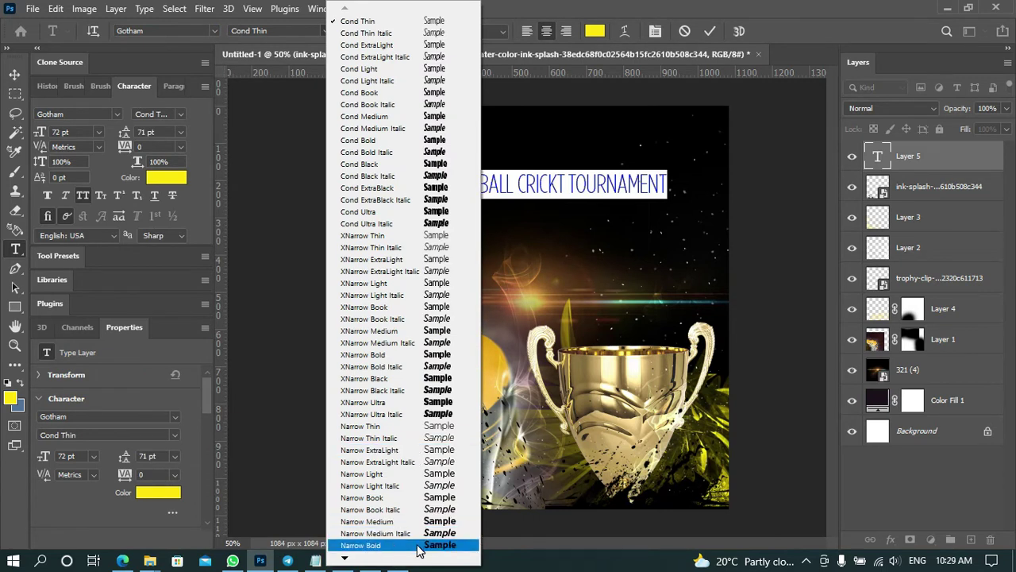
pyautogui.moveTo(345, 559)
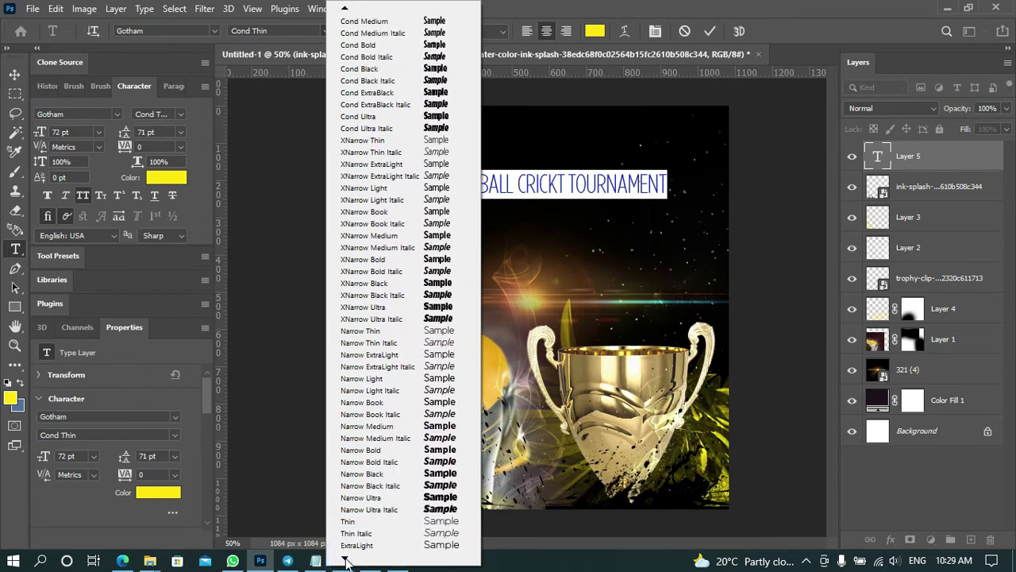
pyautogui.click(437, 497)
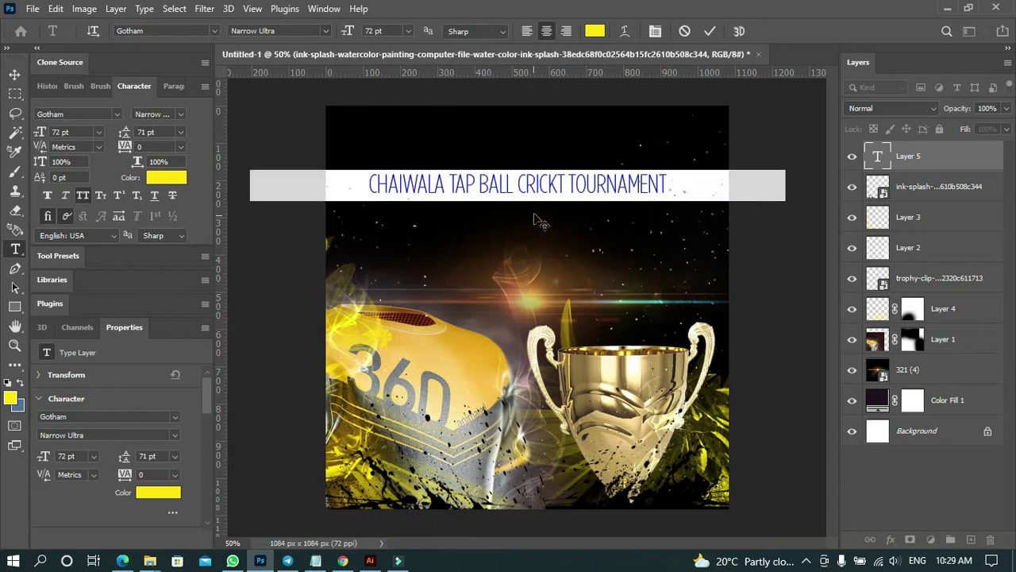
# Break the title into two lines before "Crickt".
pyautogui.click(538, 189)
pyautogui.click(520, 185)
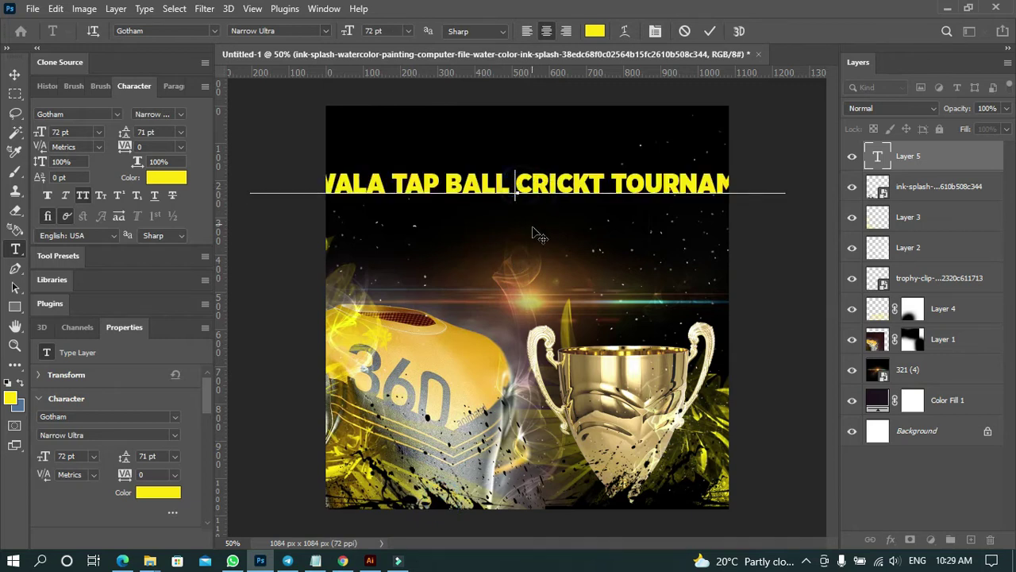
pyautogui.press('Return')
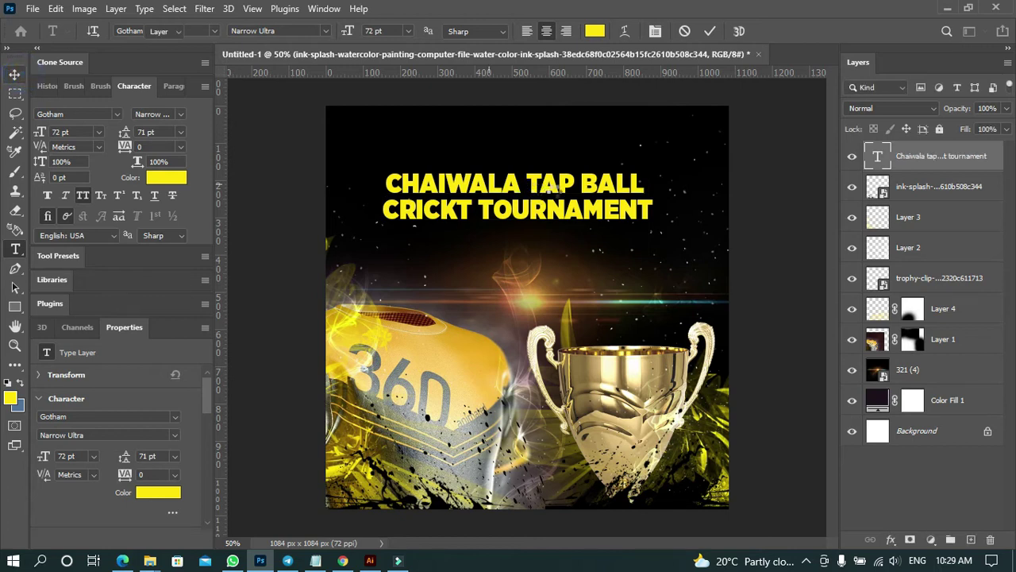
# Move the two-line title up, center it horizontally on the poster, and scale it to 83.80%.
pyautogui.moveTo(561, 189); pyautogui.dragTo(573, 162)
pyautogui.hotkey('ctrl', 't')
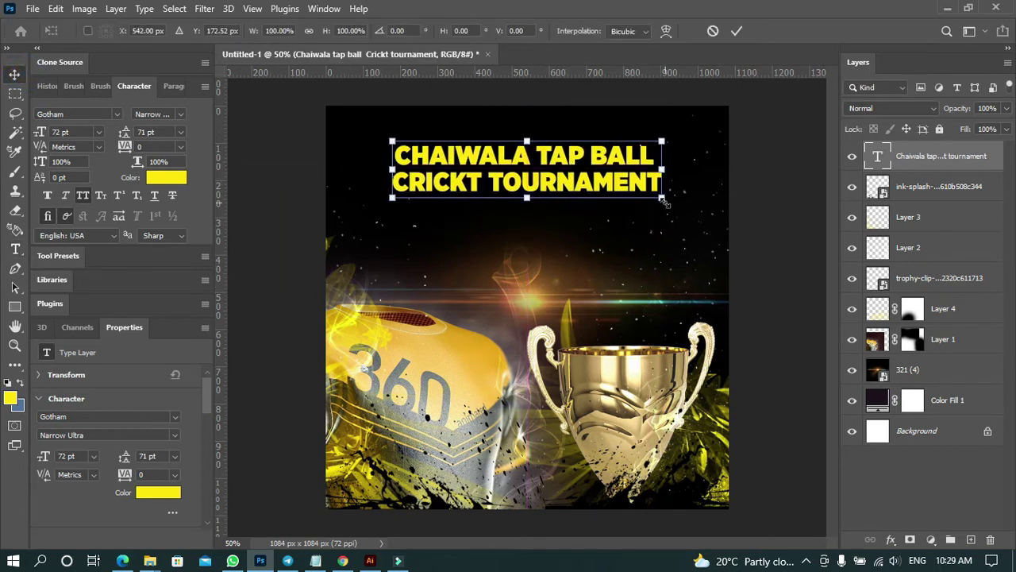
pyautogui.moveTo(665, 203); pyautogui.dragTo(641, 206)
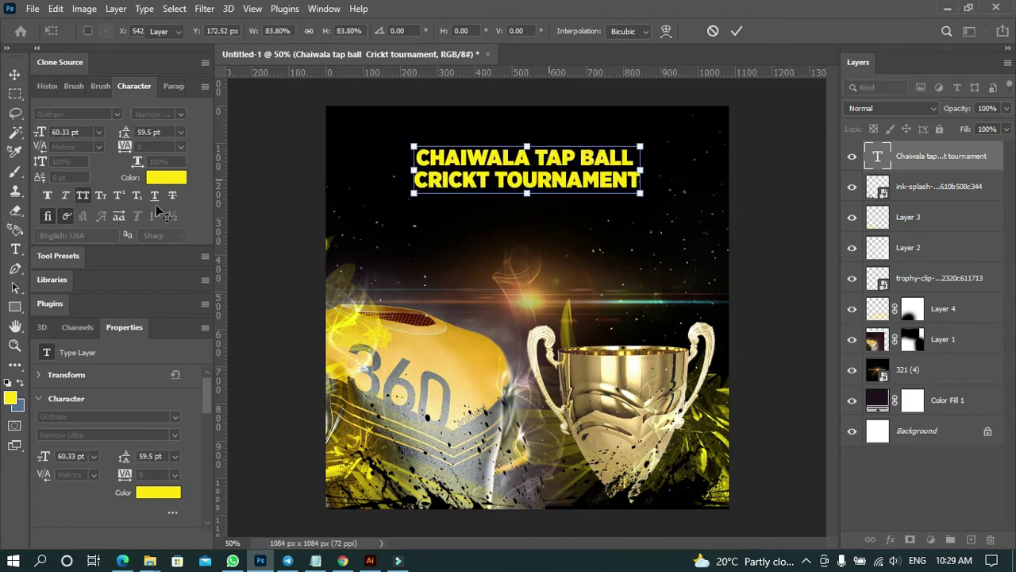
pyautogui.press('Return')
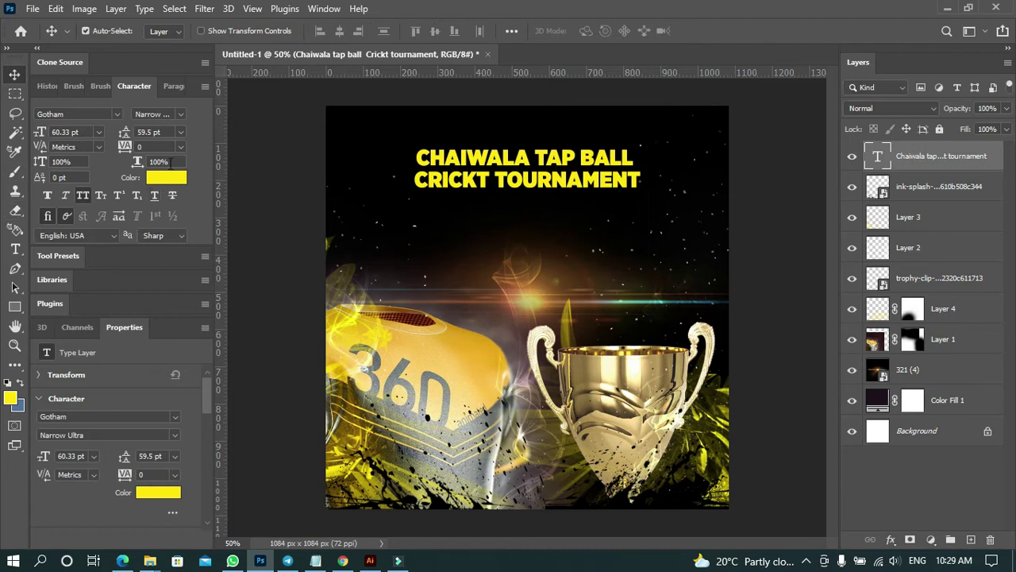
# Set the title's tracking to 100 and deselect its layer.
pyautogui.click(159, 146)
pyautogui.write('20')
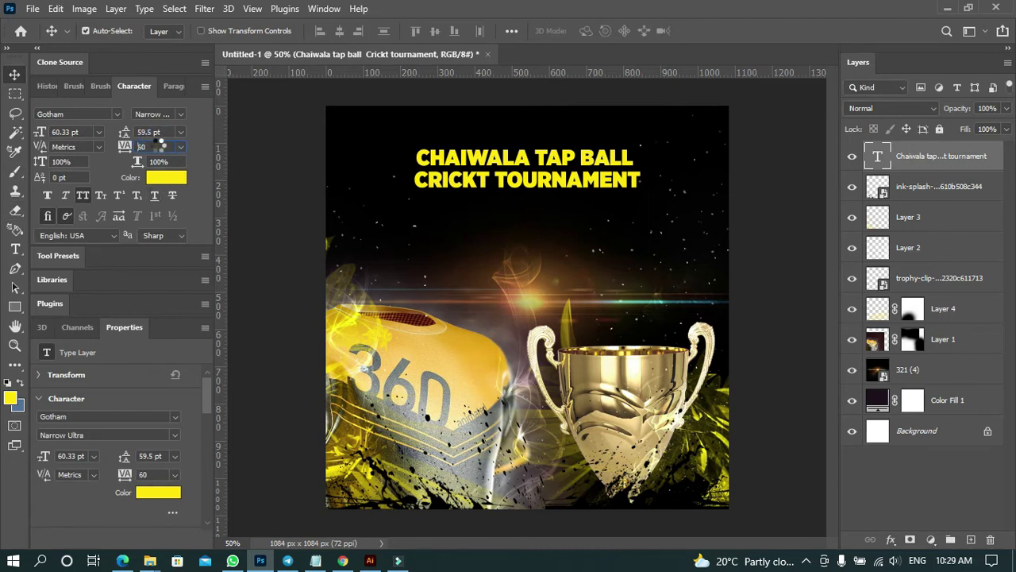
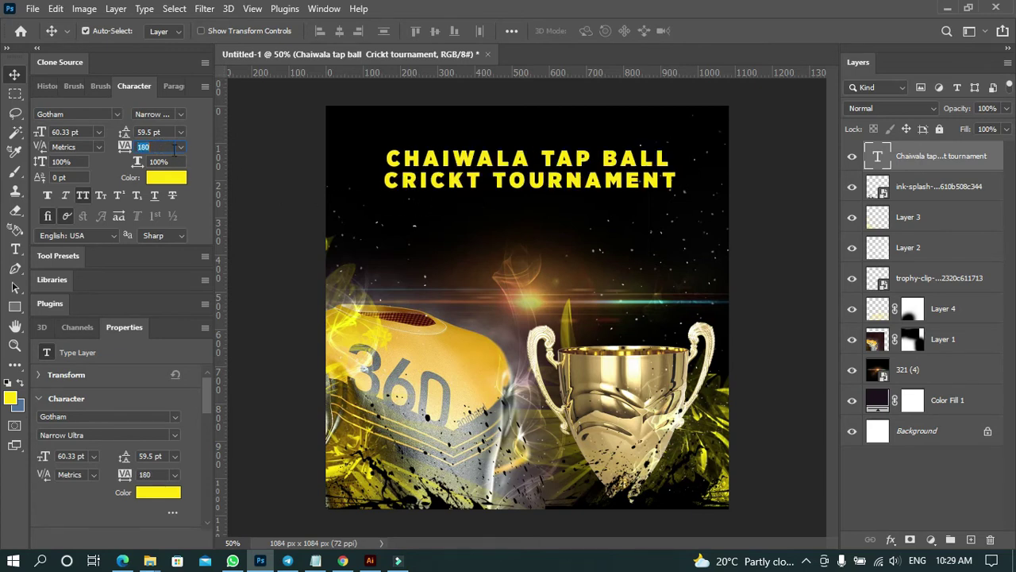
pyautogui.click(278, 211)
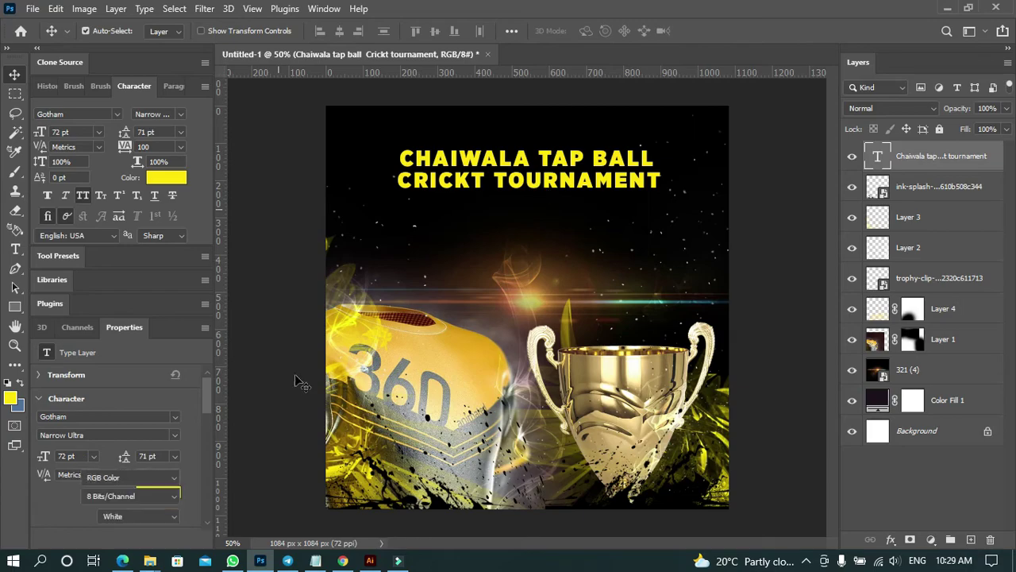
# Switch to WhatsApp and select "kit & trophy unveiling" in the event details message for copying.
pyautogui.click(233, 560)
pyautogui.click(592, 338)
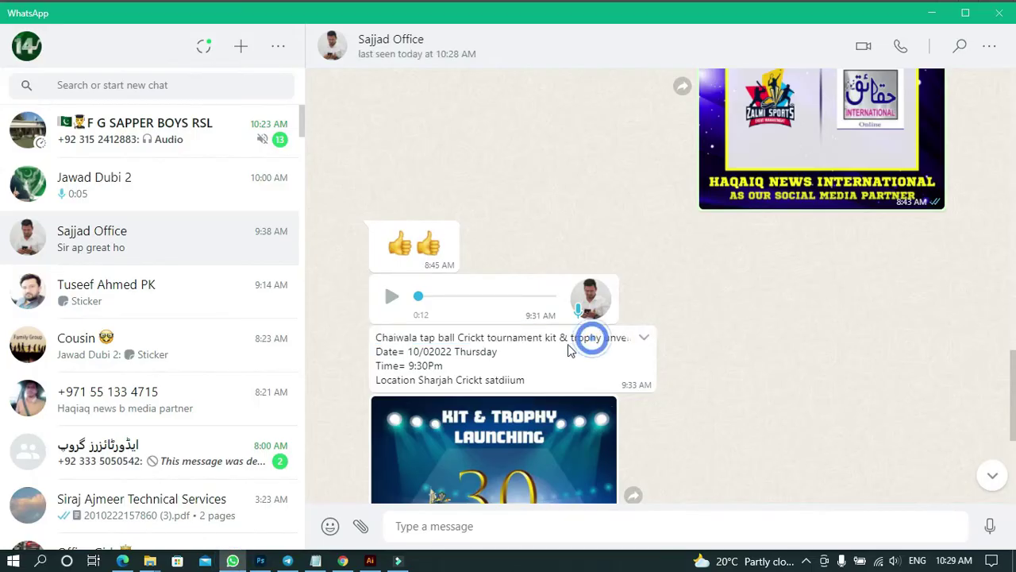
pyautogui.moveTo(548, 340); pyautogui.dragTo(635, 340)
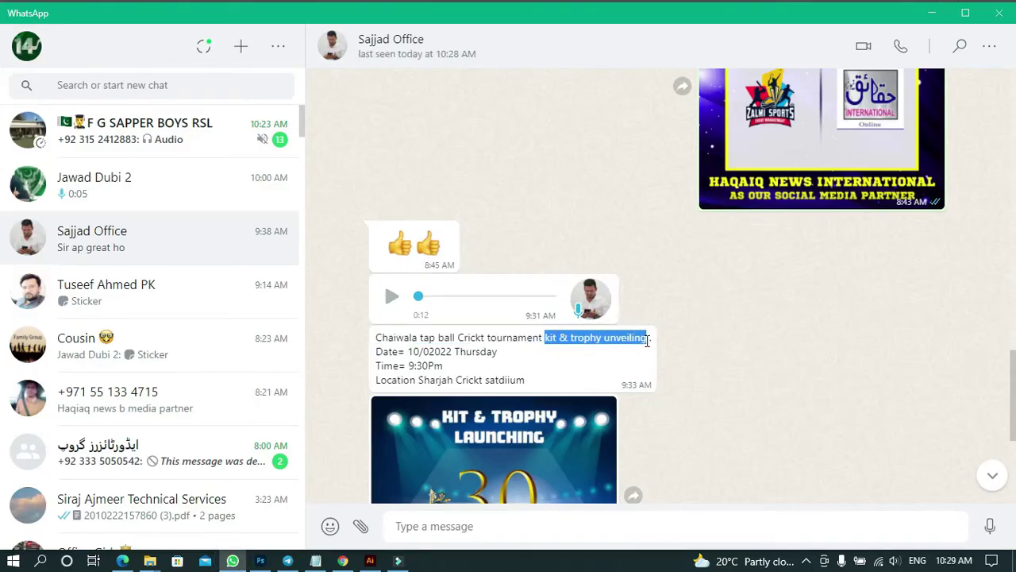
# Switch to Photoshop and scale the Chaiwala tap ball tournament title down to about 83%.
pyautogui.click(932, 13)
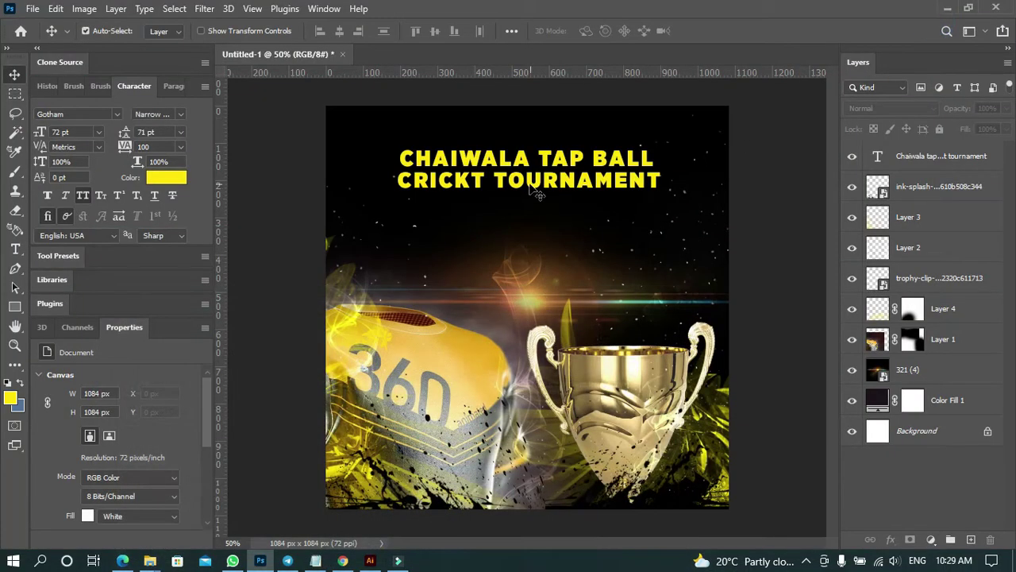
pyautogui.click(534, 184)
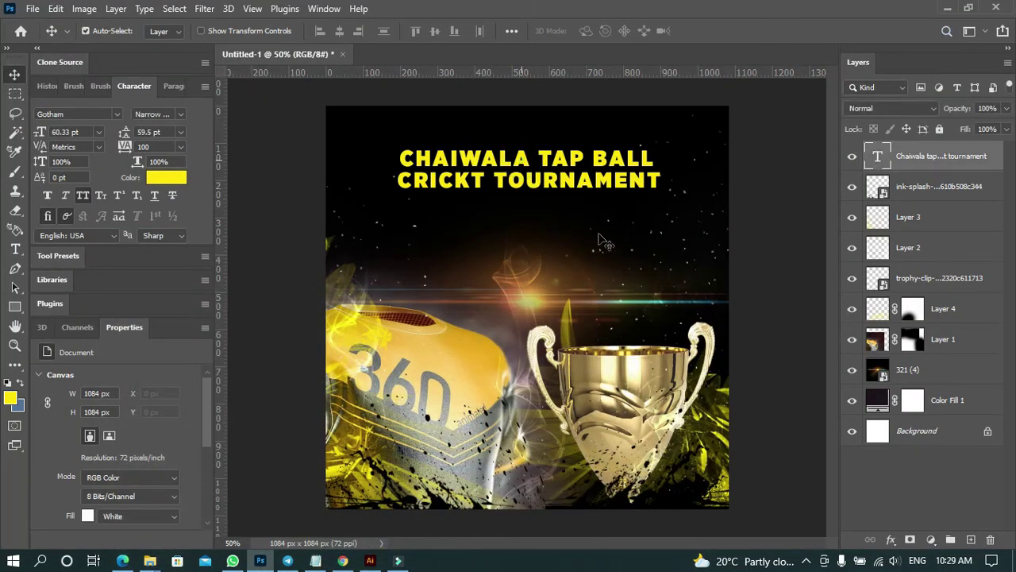
pyautogui.hotkey('ctrl', 't')
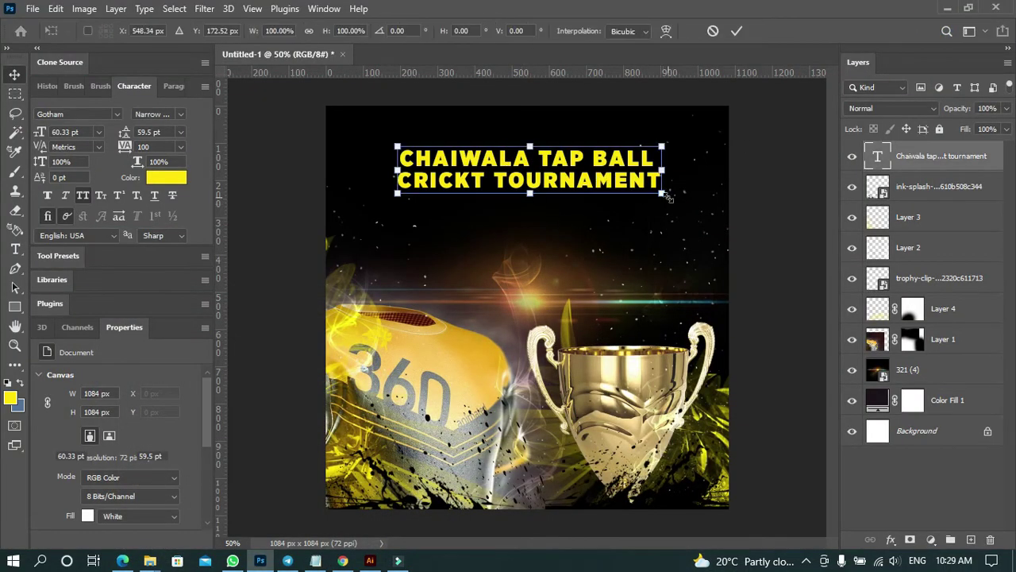
pyautogui.moveTo(668, 199); pyautogui.dragTo(640, 190)
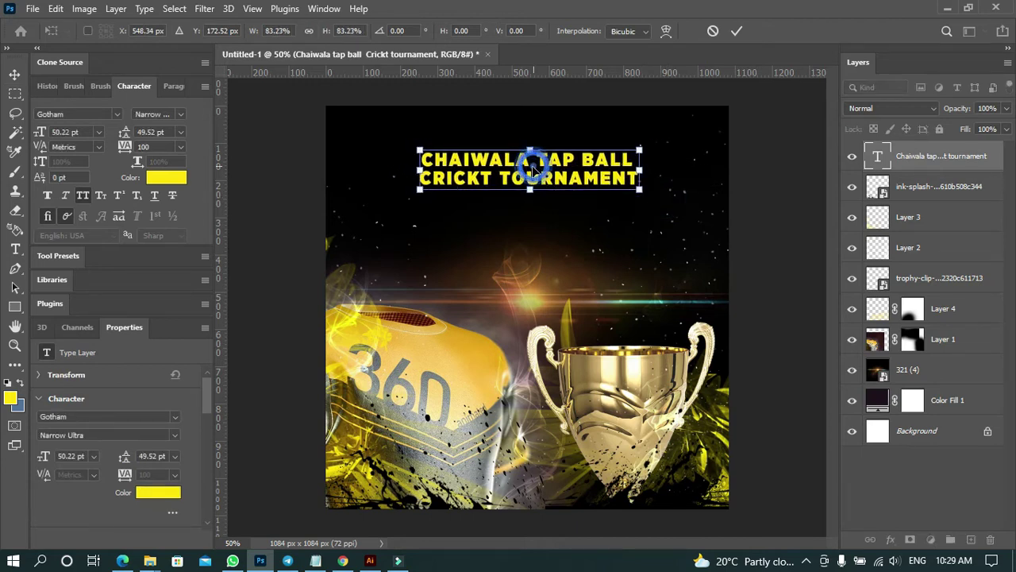
pyautogui.press('Return')
# Duplicate the tournament title just below itself and replace the copy's text with "kit & trophy unveiling", broken into two lines after "trophy".
pyautogui.moveTo(530, 171); pyautogui.dragTo(521, 229)
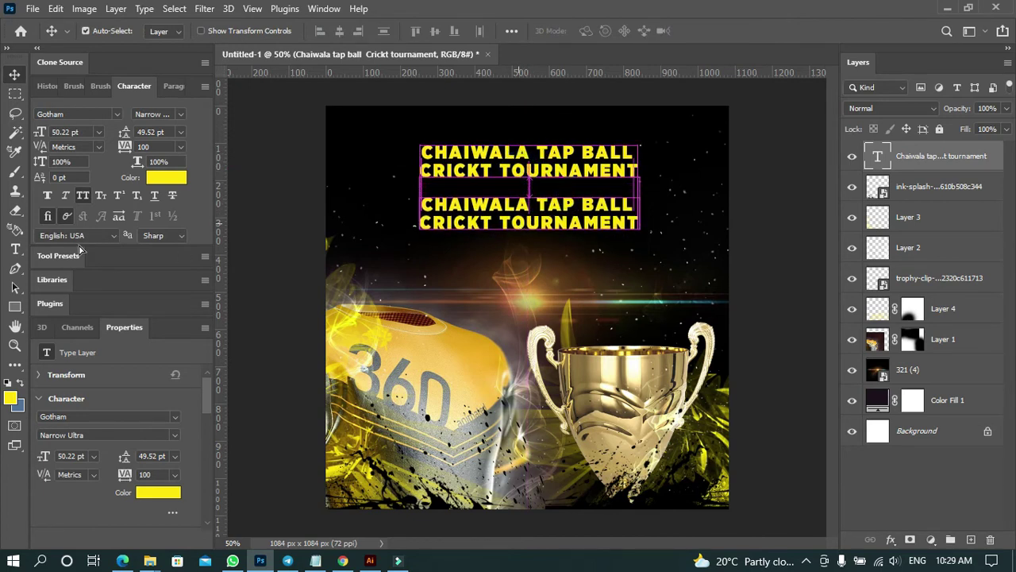
pyautogui.click(15, 248)
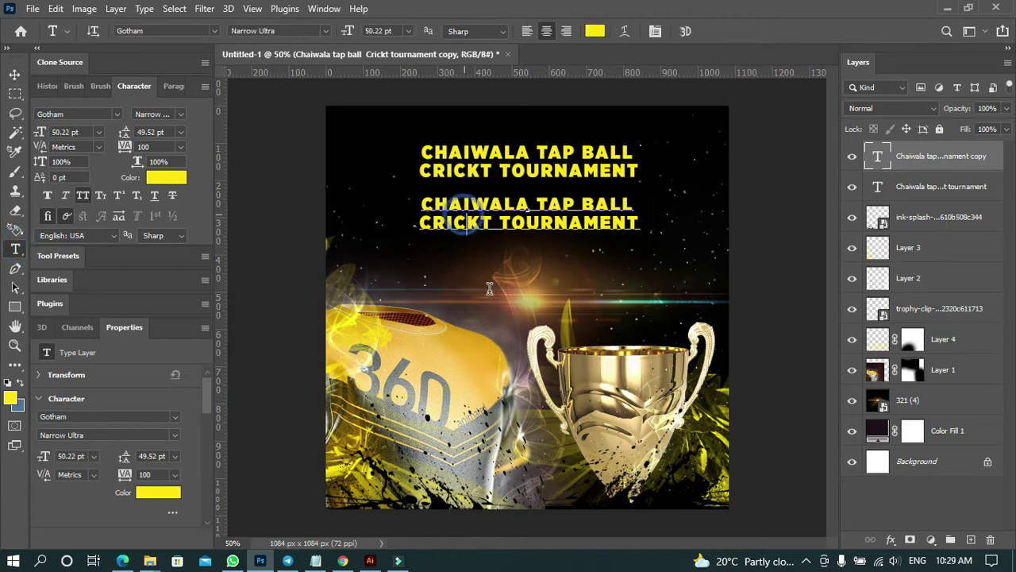
pyautogui.hotkey('ctrl', 'a')
pyautogui.write('KIT & TROPHY UNVEILING')
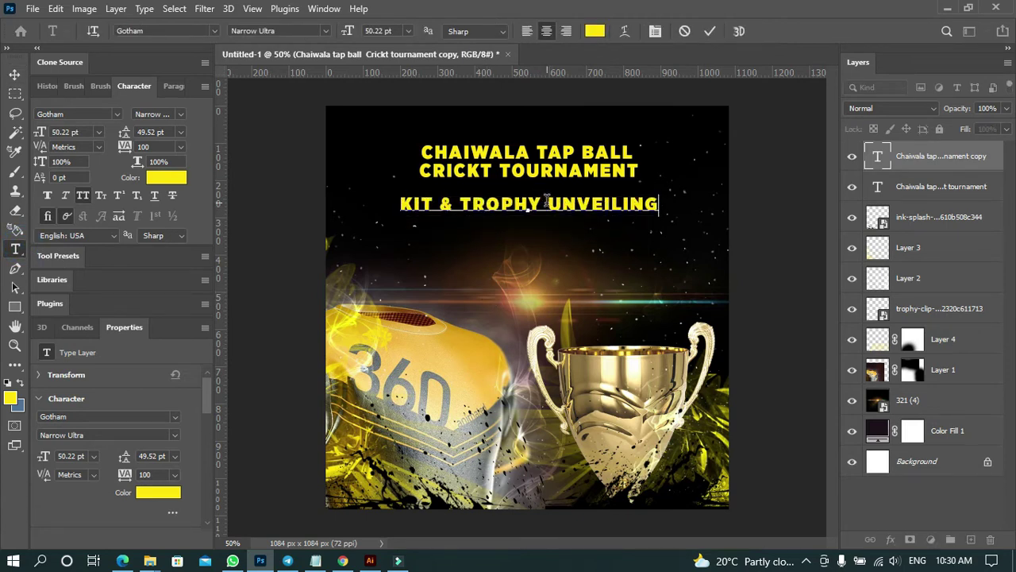
pyautogui.press('Return')
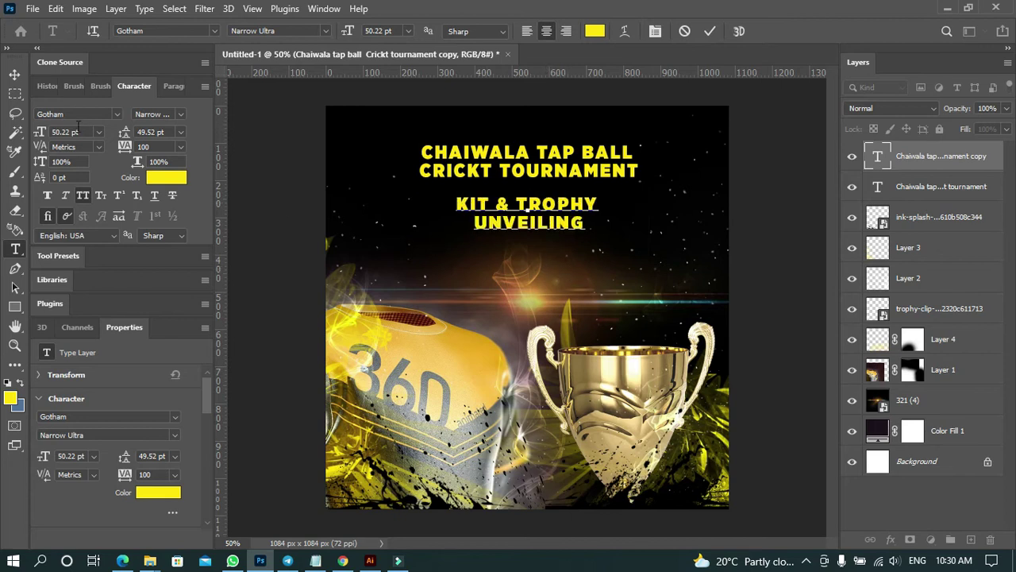
# Set the text color of the kit & trophy unveiling layer to white (ffffff).
pyautogui.click(23, 77)
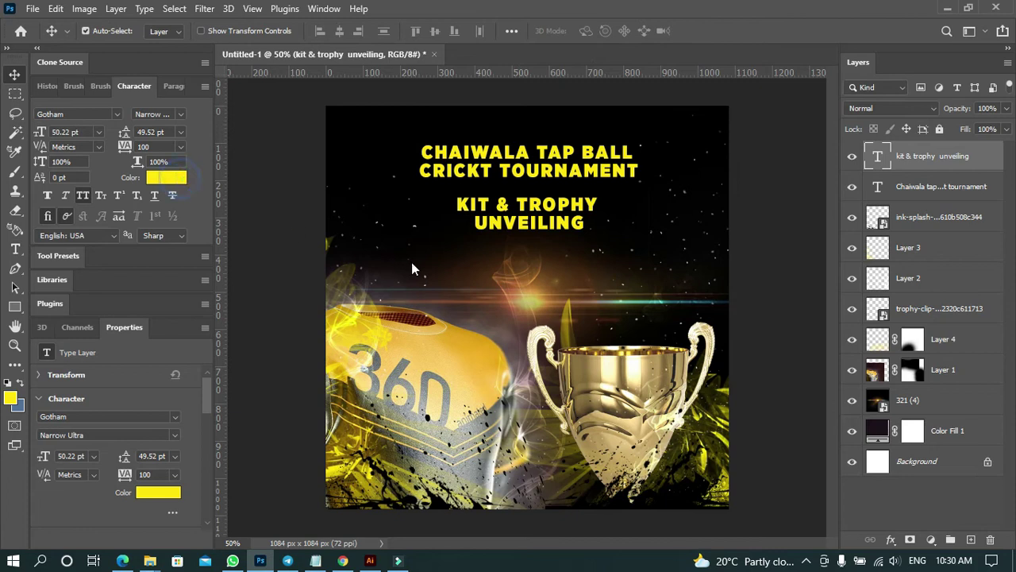
pyautogui.click(623, 238)
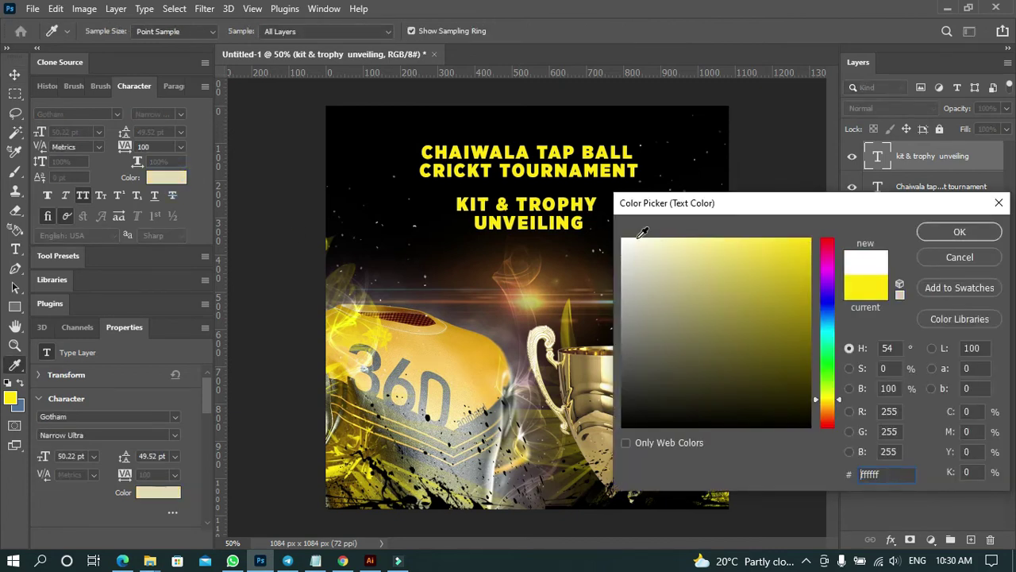
pyautogui.press('Return')
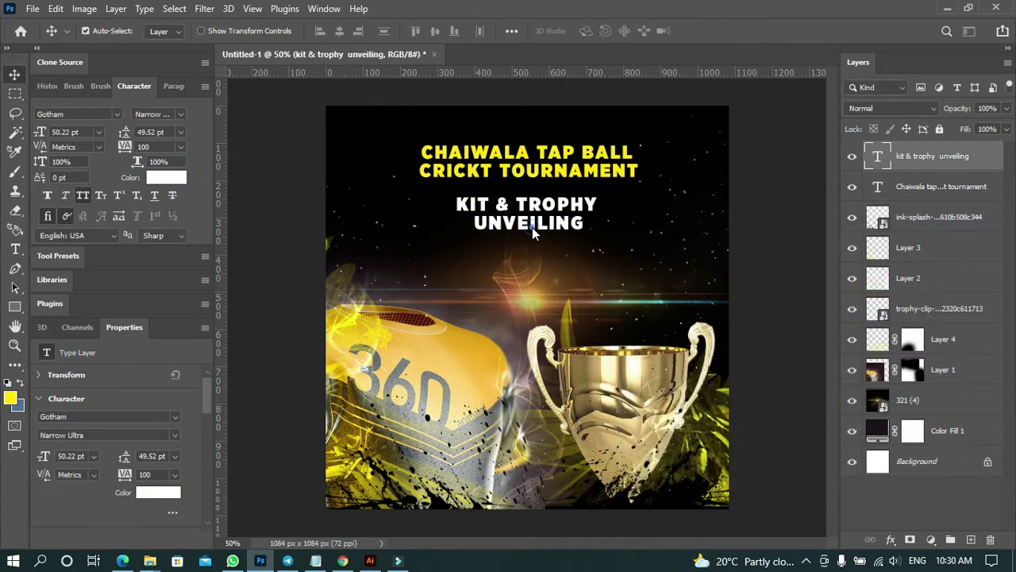
# Enlarge the kit & trophy unveiling heading to about 180% and move it down about 24 px.
pyautogui.hotkey('ctrl', 't')
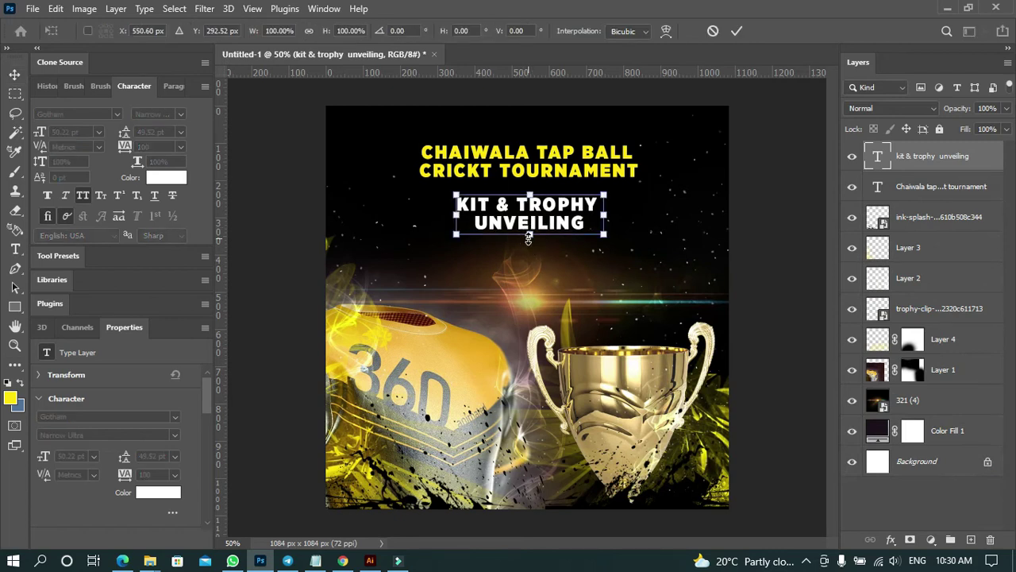
pyautogui.moveTo(529, 234); pyautogui.dragTo(530, 270)
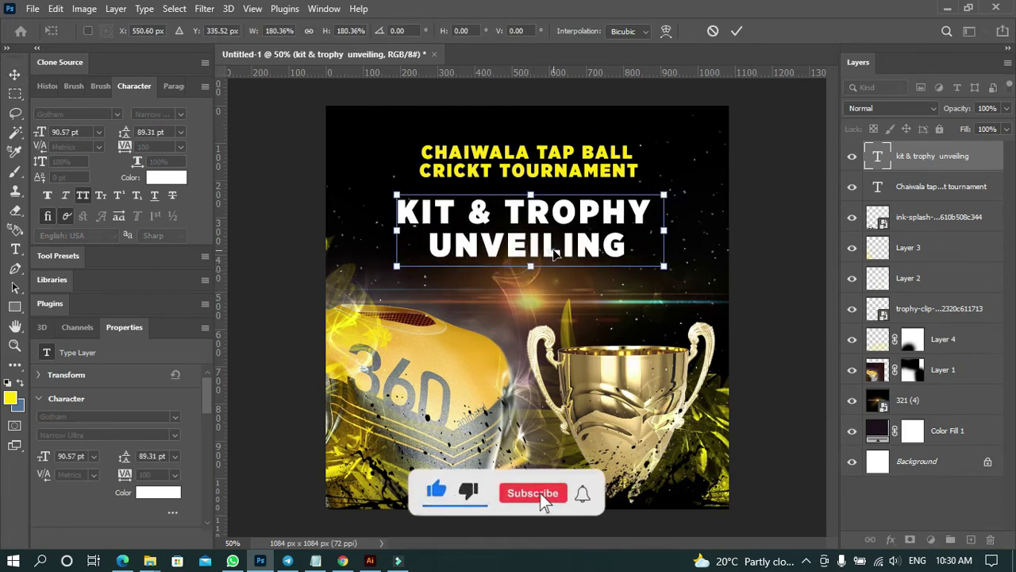
pyautogui.press('Return')
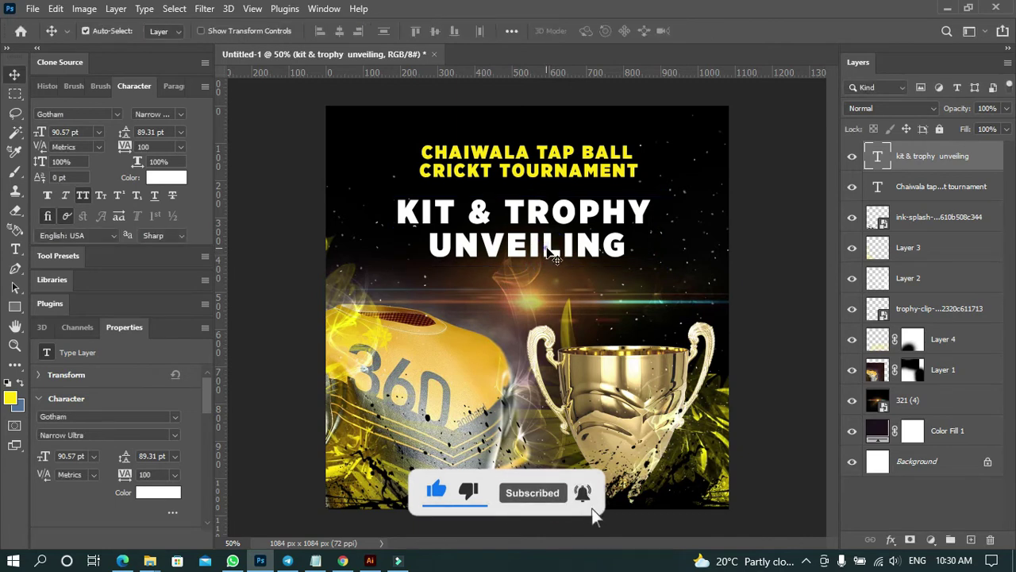
pyautogui.hotkey('shift', 'Down')
pyautogui.hotkey('shift', 'Down')
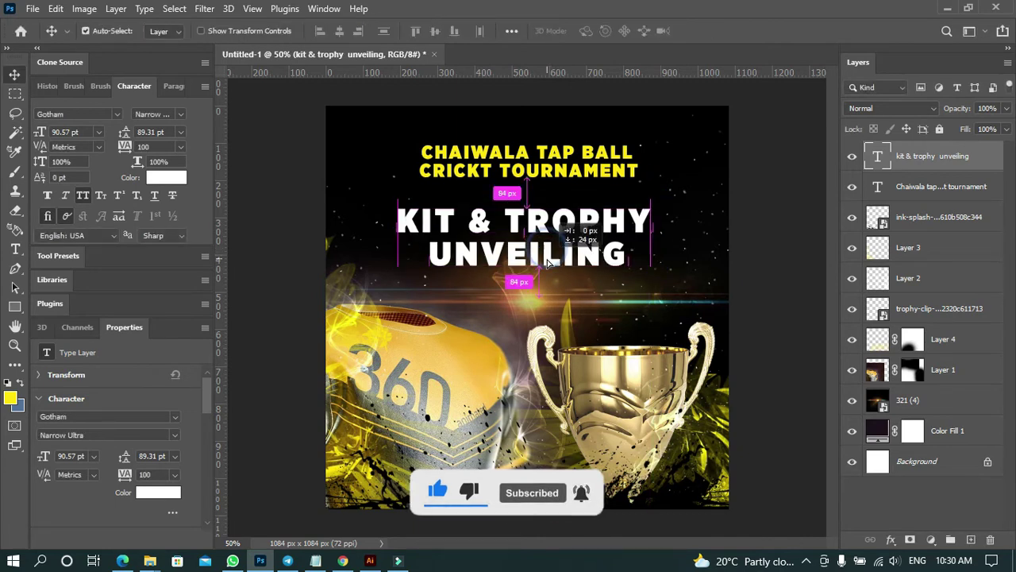
# Move the tournament title slightly down and center the kit & trophy unveiling heading beneath it.
pyautogui.moveTo(540, 166); pyautogui.dragTo(545, 184)
pyautogui.moveTo(595, 232); pyautogui.dragTo(524, 233)
pyautogui.click(540, 176)
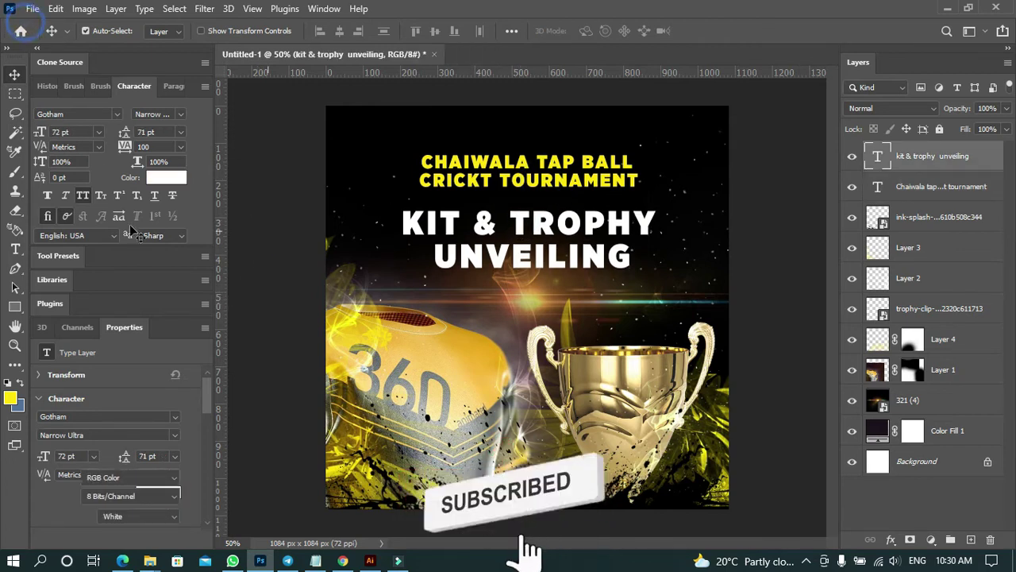
# Place the Season 4_Logo image as an embedded object from the Season 4 folder under Chaiwala Cafeteria on the My Passport (F:) drive.
pyautogui.click(32, 9)
pyautogui.click(136, 312)
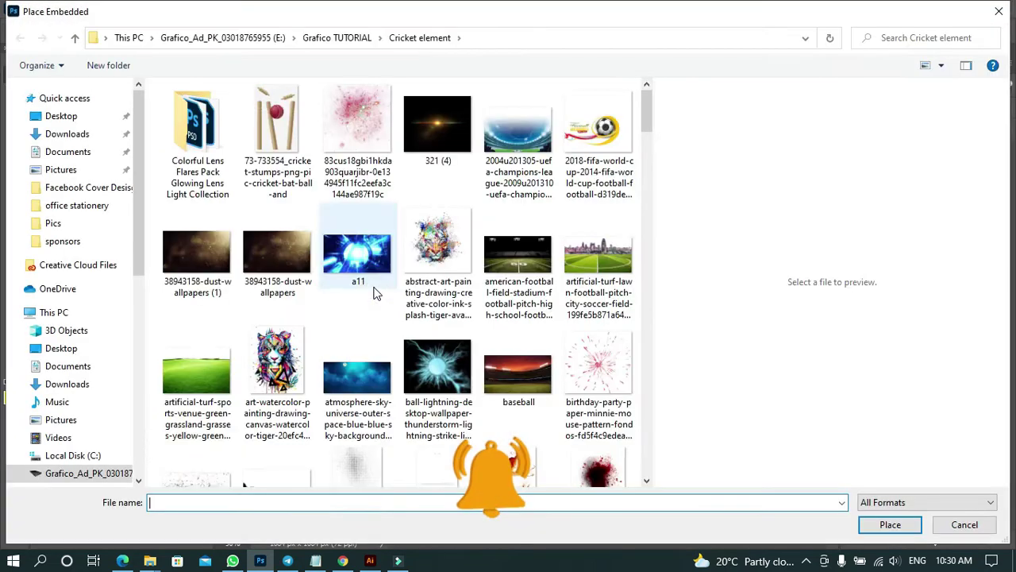
pyautogui.click(237, 38)
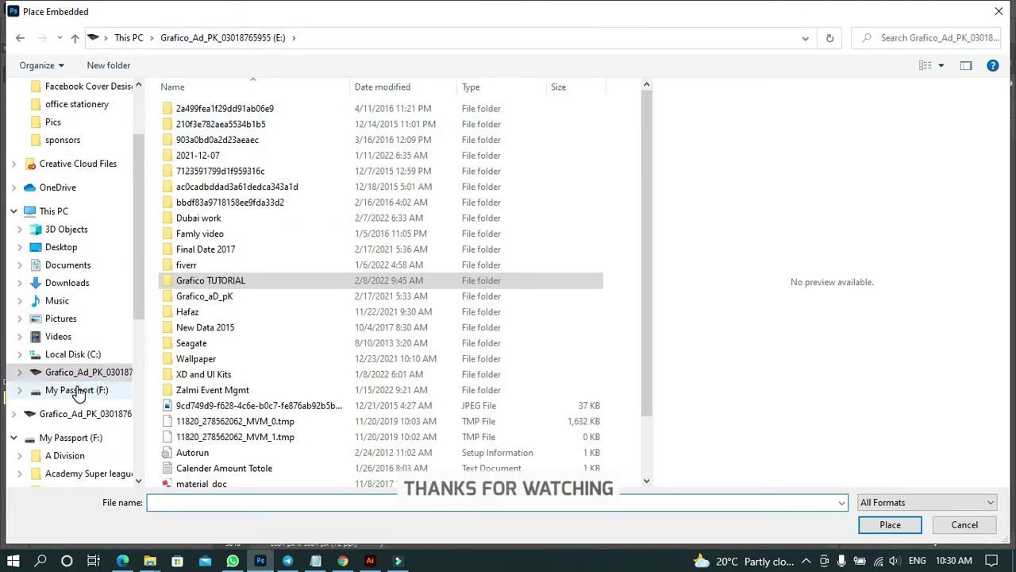
pyautogui.click(67, 390)
pyautogui.doubleClick(200, 205)
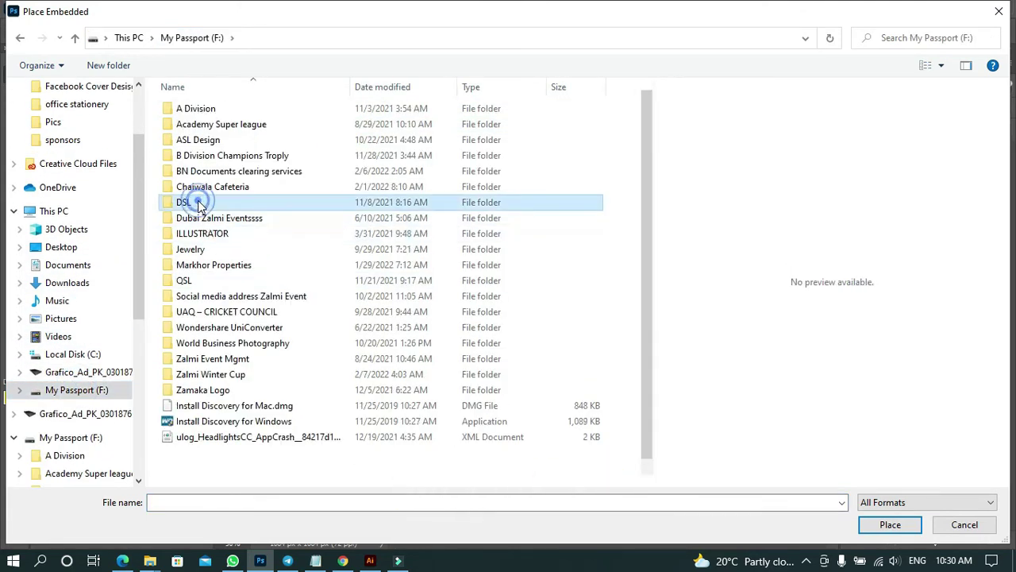
pyautogui.click(208, 38)
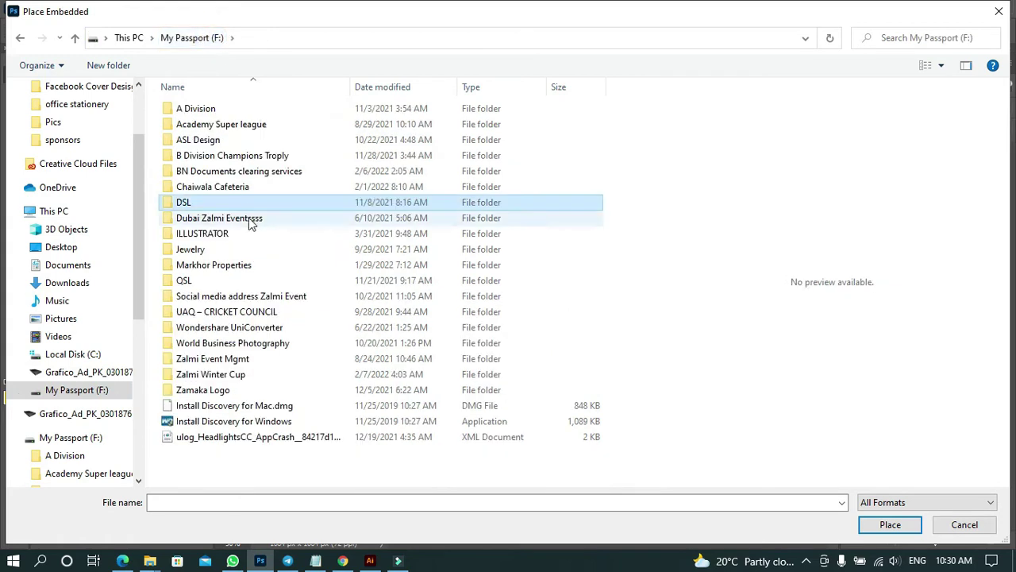
pyautogui.click(200, 219)
pyautogui.click(226, 235)
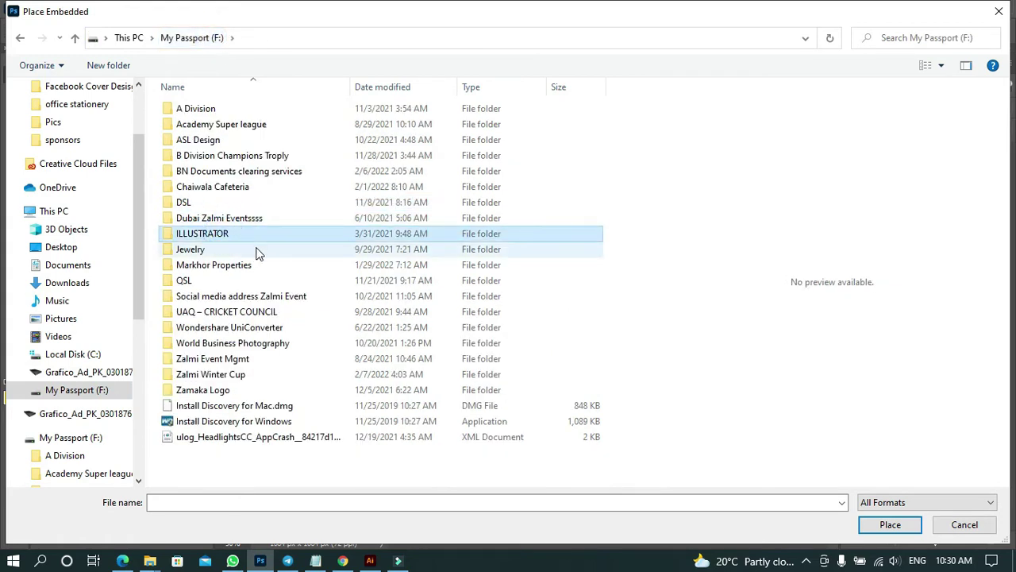
pyautogui.doubleClick(214, 188)
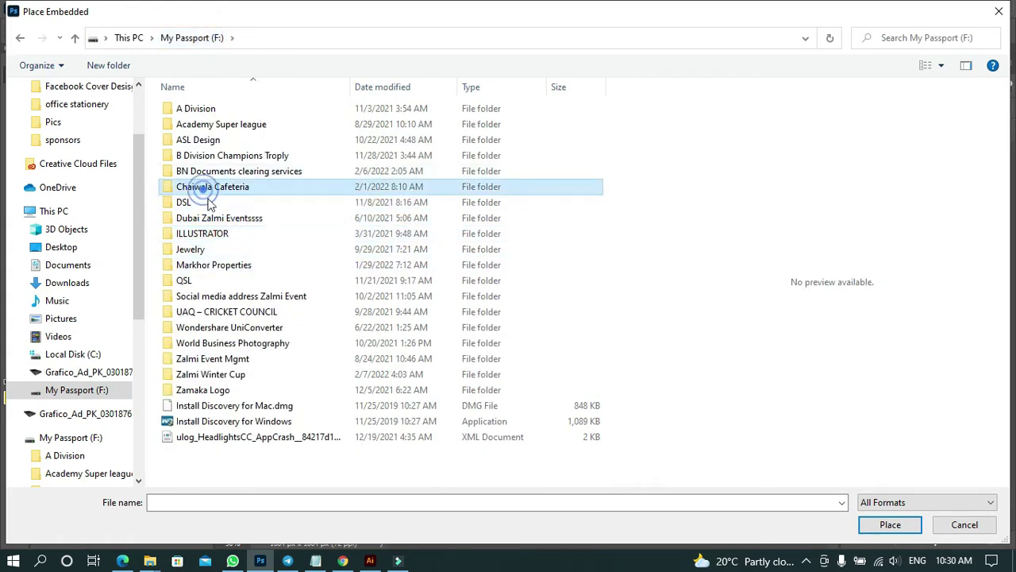
pyautogui.doubleClick(196, 280)
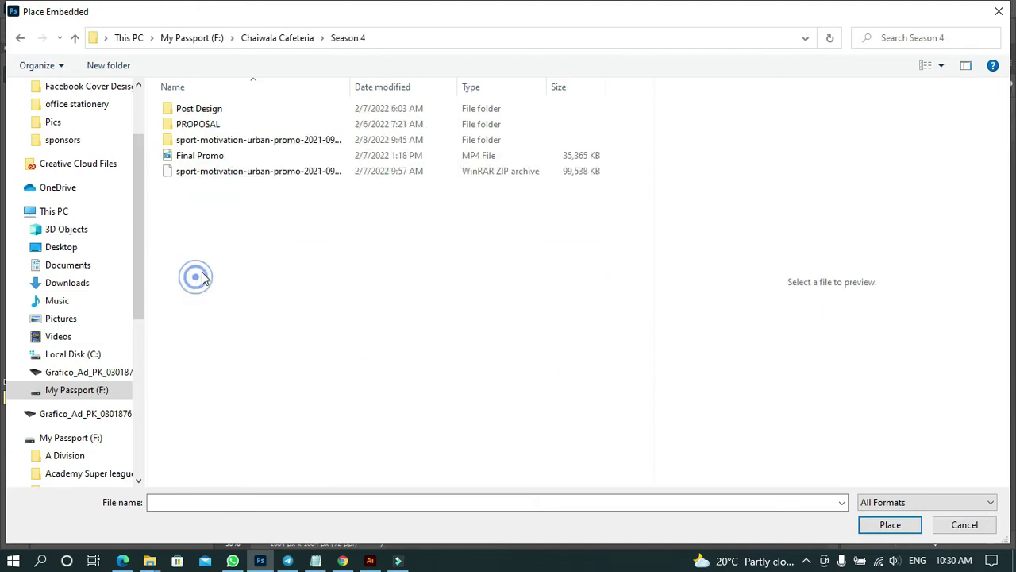
pyautogui.click(215, 109)
pyautogui.doubleClick(446, 313)
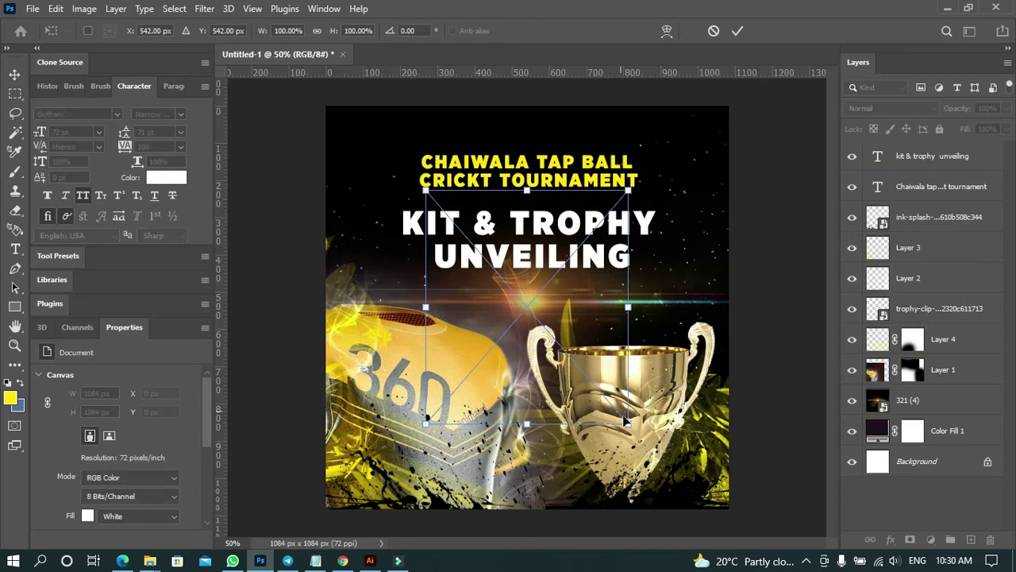
# Scale the placed logo down to about 25% and position it in the poster's upper-right corner.
pyautogui.moveTo(628, 423); pyautogui.dragTo(481, 254)
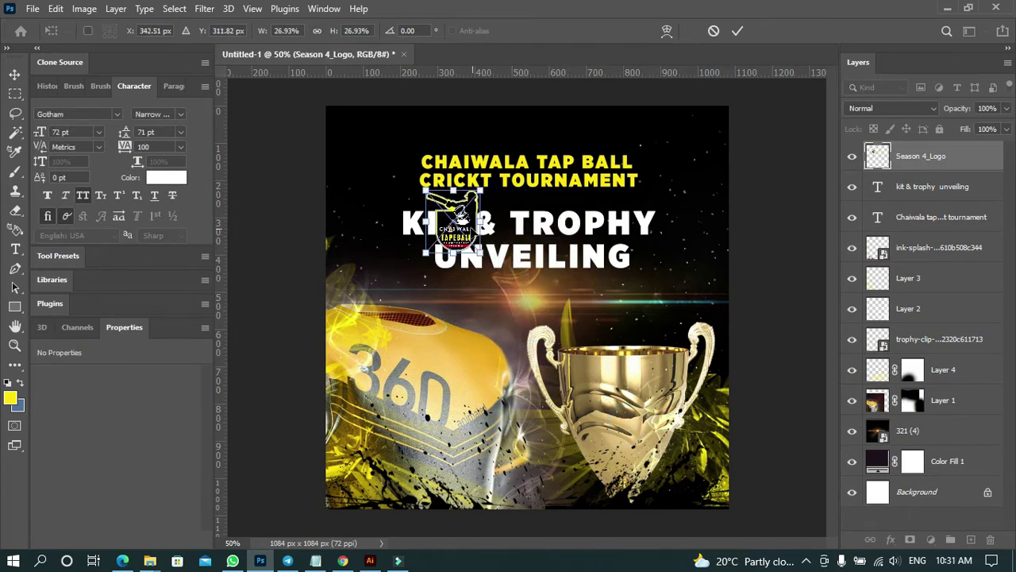
pyautogui.moveTo(460, 216); pyautogui.dragTo(696, 139)
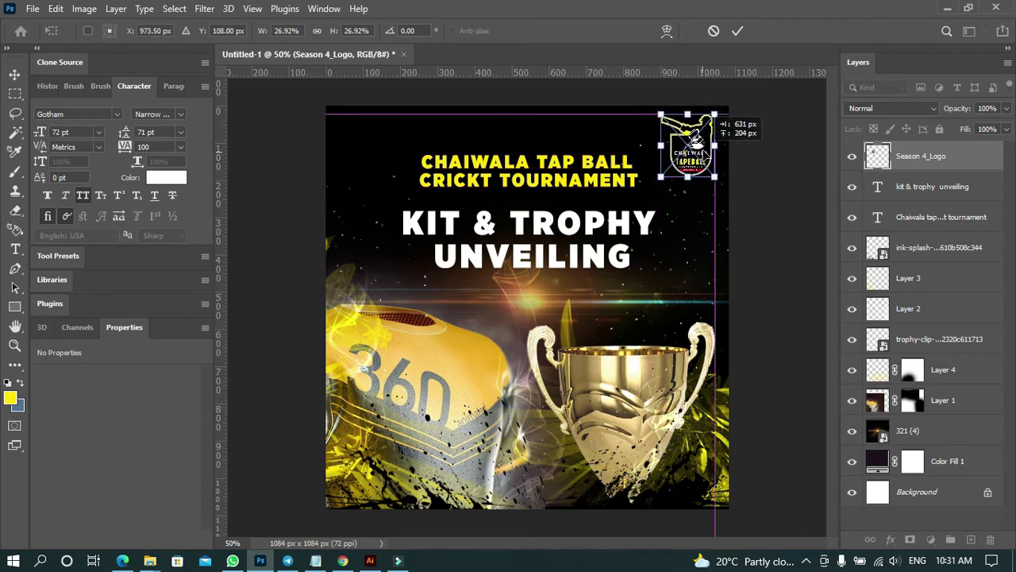
pyautogui.moveTo(660, 176); pyautogui.dragTo(663, 173)
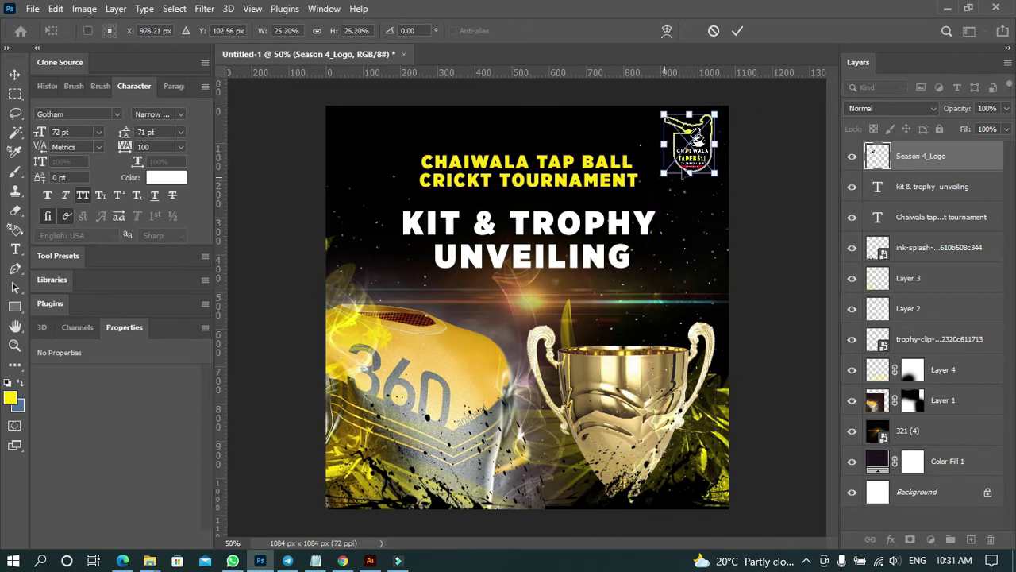
pyautogui.press('Return')
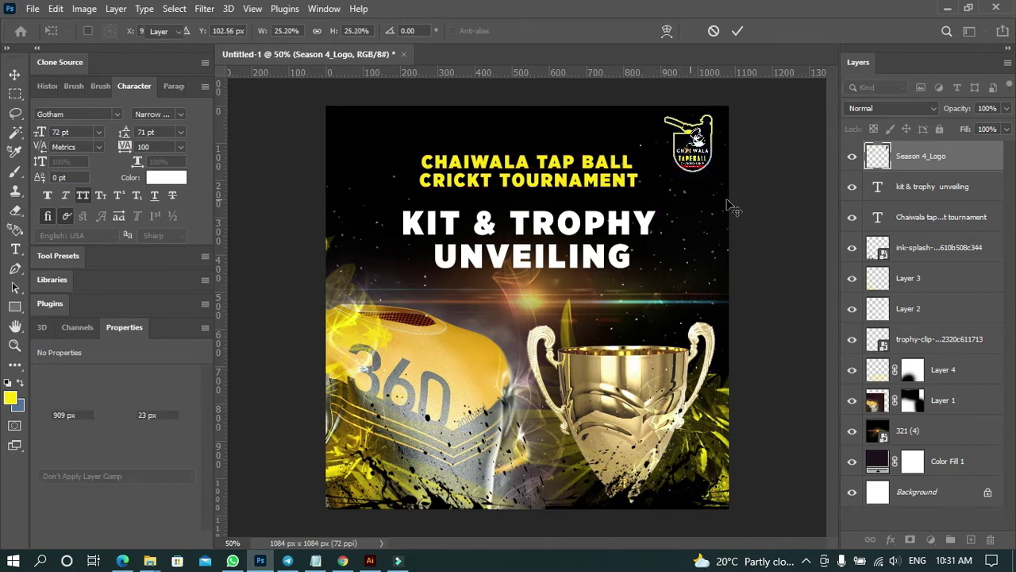
# Reduce the logo further to about 18% and nudge it 2 px right and 2 px down.
pyautogui.moveTo(662, 173); pyautogui.dragTo(676, 155)
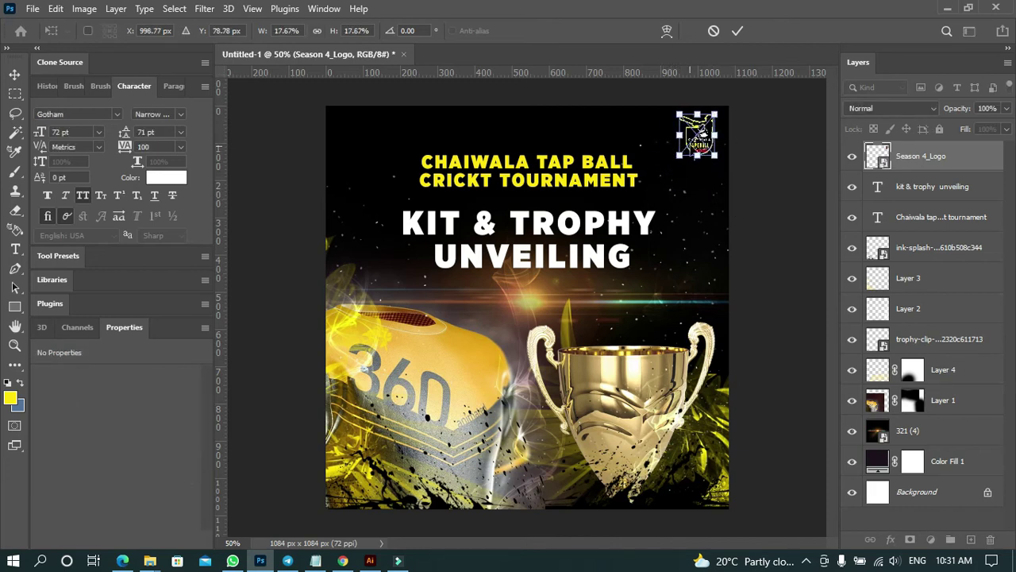
pyautogui.press('Return')
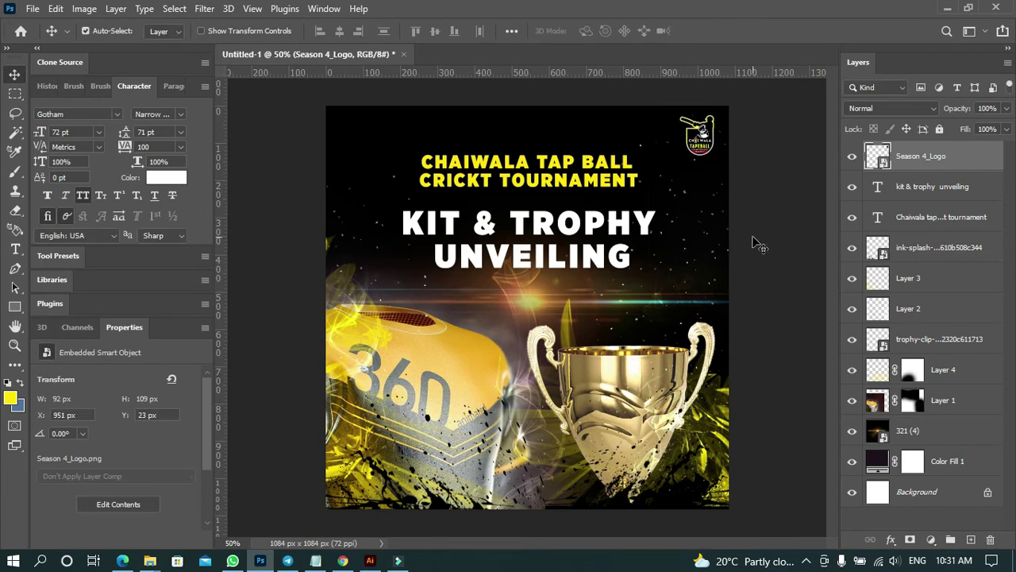
pyautogui.click(751, 238)
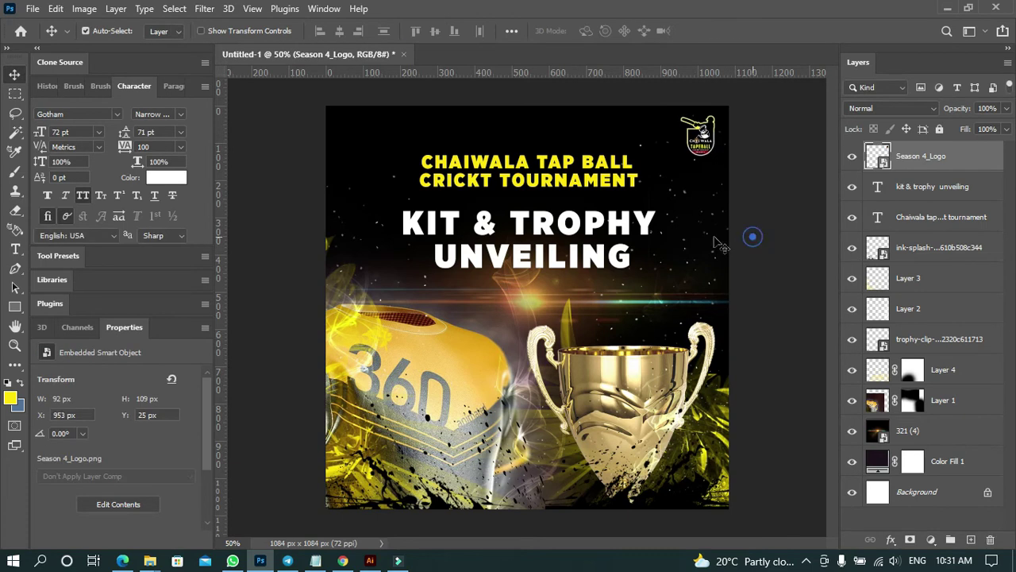
# Copy the date, time and location lines from the tournament message in WhatsApp and return to Photoshop.
pyautogui.click(528, 236)
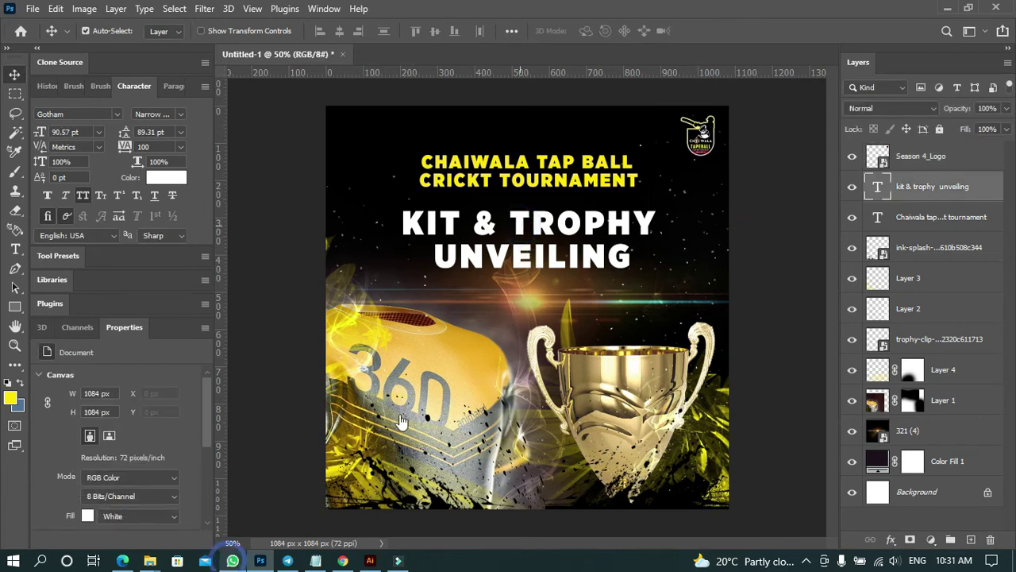
pyautogui.click(232, 561)
pyautogui.click(475, 365)
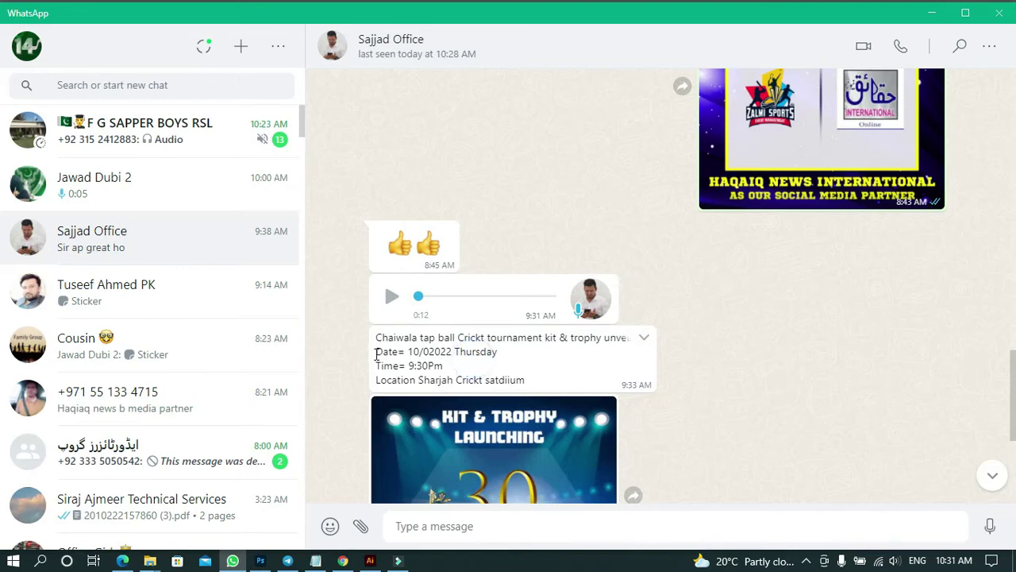
pyautogui.moveTo(377, 352); pyautogui.dragTo(532, 384)
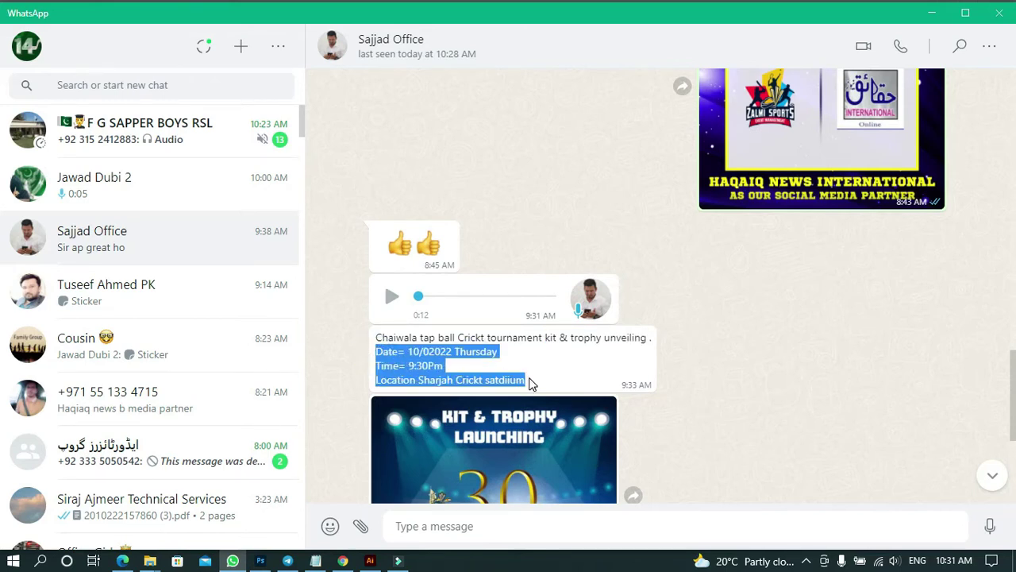
pyautogui.click(931, 12)
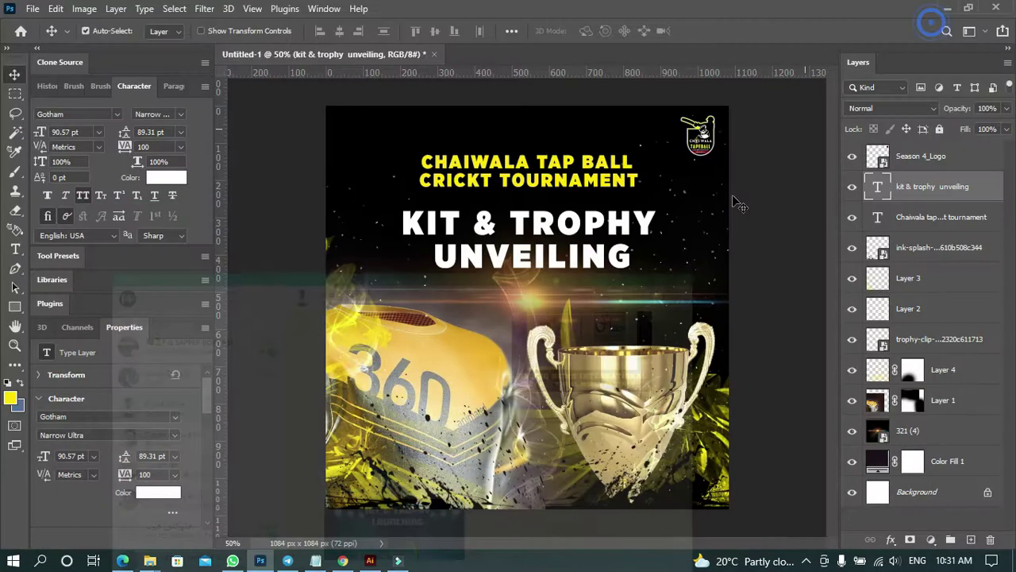
# Scale both heading texts together down to about 92% and move them slightly higher on the poster.
pyautogui.click(526, 162)
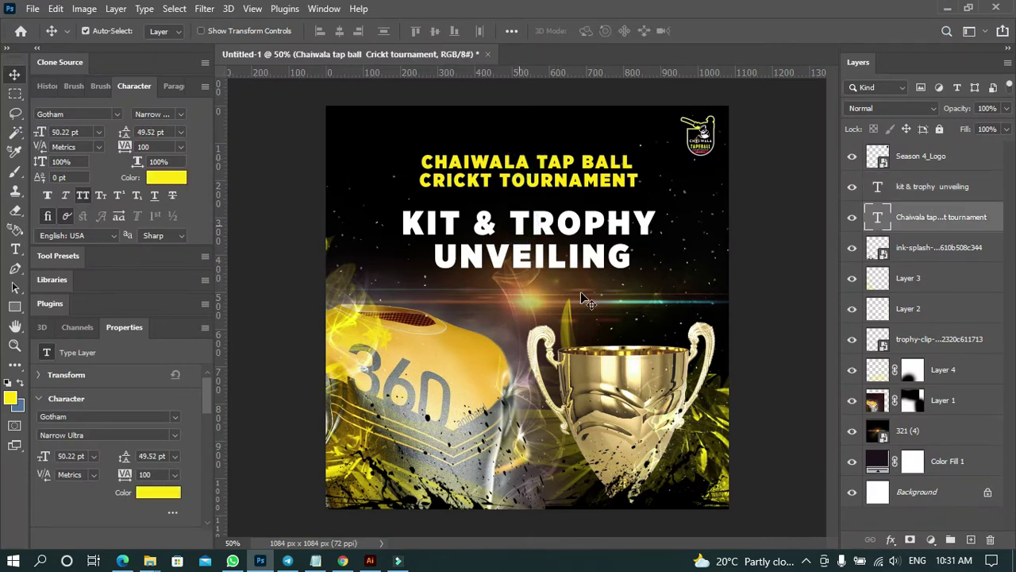
pyautogui.keyDown('shift'); pyautogui.click(587, 256); pyautogui.keyUp('shift')
pyautogui.hotkey('ctrl', 't')
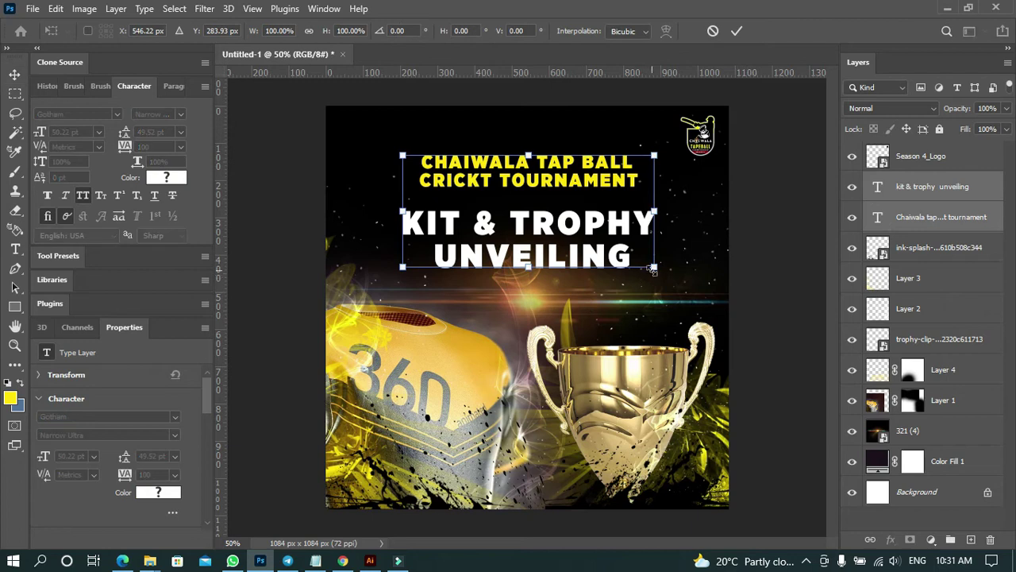
pyautogui.moveTo(651, 270); pyautogui.dragTo(646, 262)
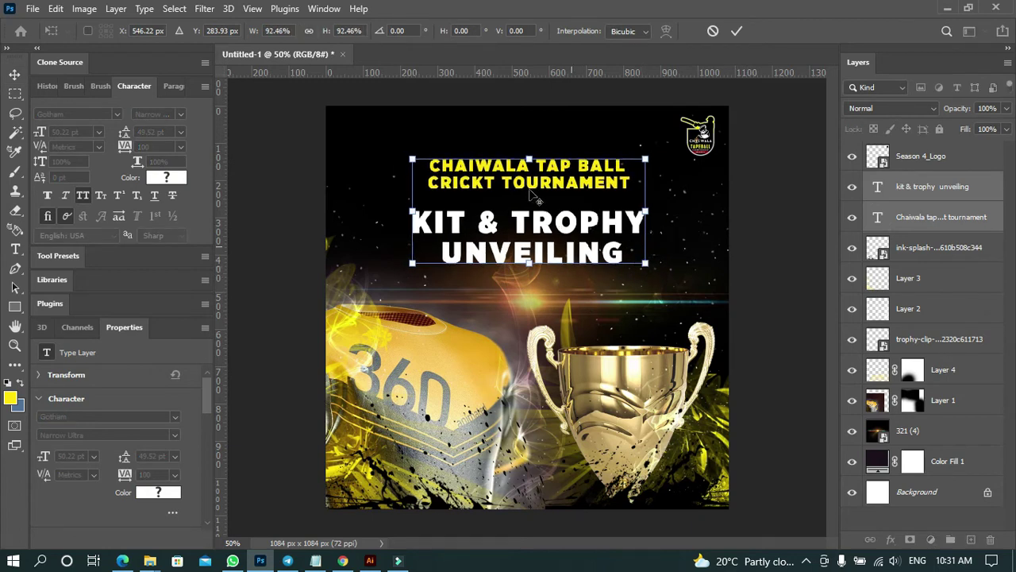
pyautogui.moveTo(530, 184); pyautogui.dragTo(529, 169)
pyautogui.press('Return')
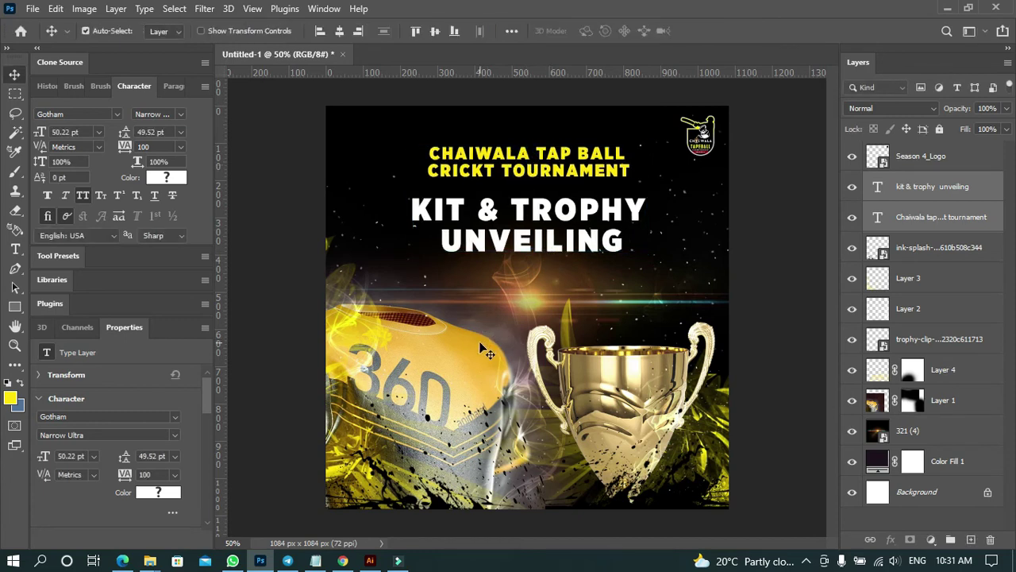
# Scale the jersey image on Layer 1 down to about 1066 px wide and place it in the poster's lower-left corner.
pyautogui.click(944, 403)
pyautogui.hotkey('ctrl', 't')
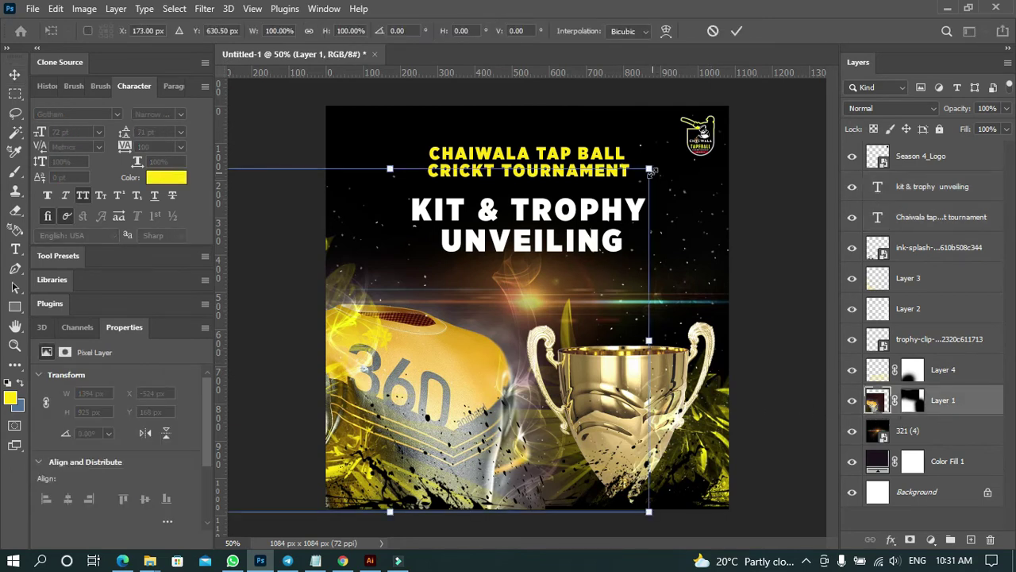
pyautogui.moveTo(649, 171); pyautogui.dragTo(590, 210)
pyautogui.click(437, 403)
pyautogui.moveTo(431, 417); pyautogui.dragTo(429, 450)
pyautogui.press('Return')
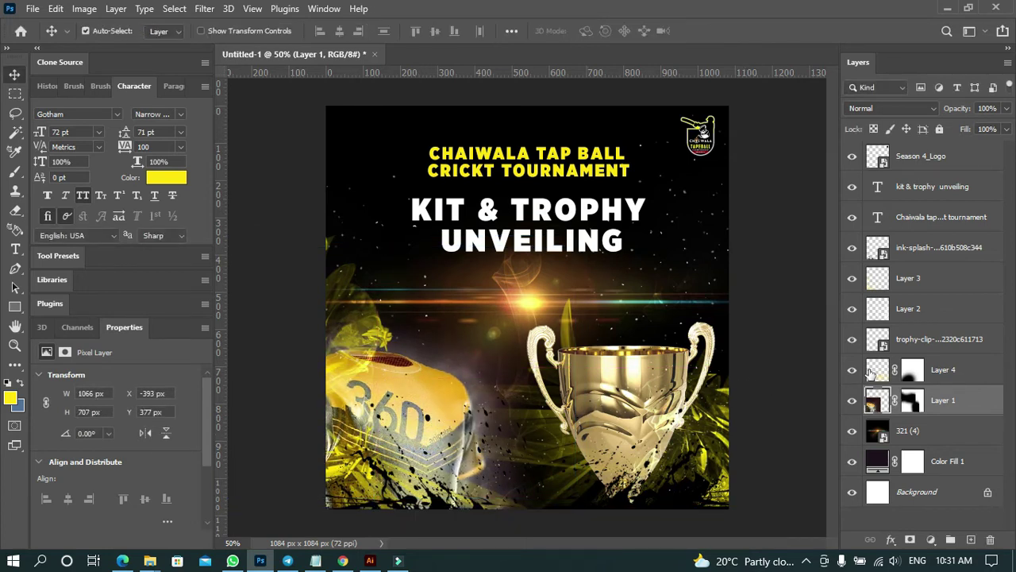
# Scale the trophy image down to about 140% and place it in the poster's lower-right corner.
pyautogui.click(941, 375)
pyautogui.click(917, 342)
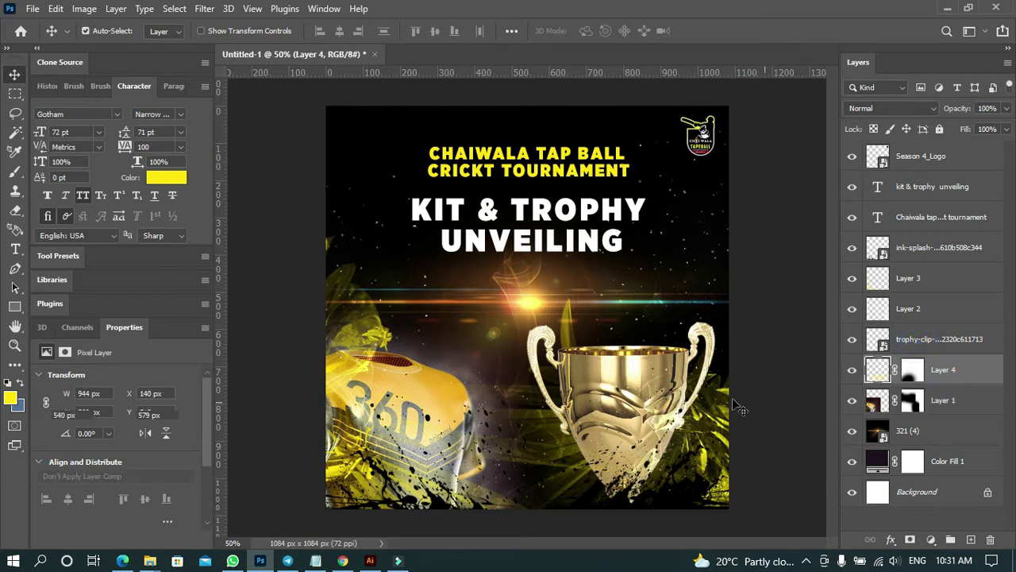
pyautogui.hotkey('ctrl', 't')
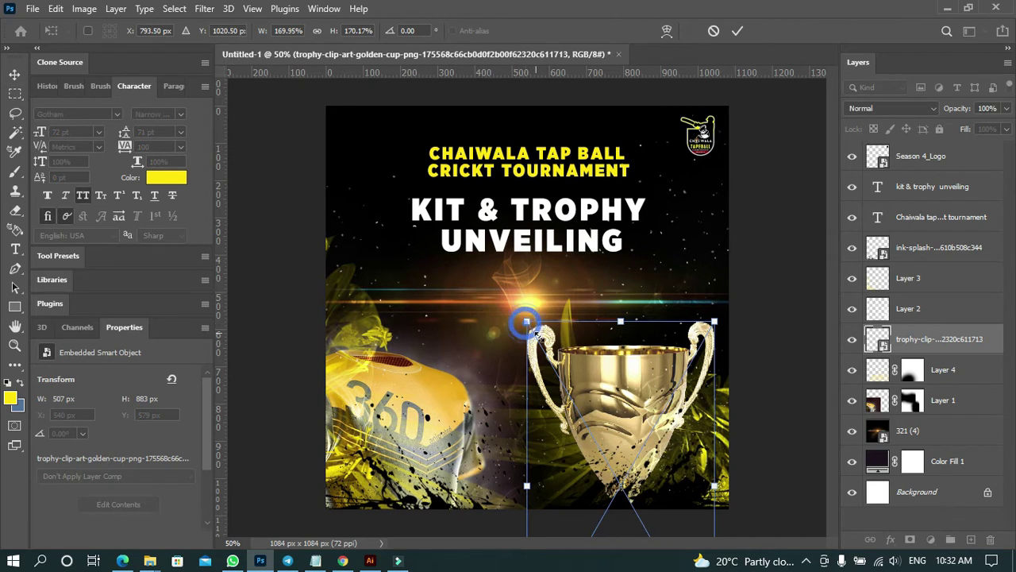
pyautogui.moveTo(524, 322); pyautogui.dragTo(543, 350)
pyautogui.moveTo(681, 380); pyautogui.dragTo(656, 412)
pyautogui.press('Return')
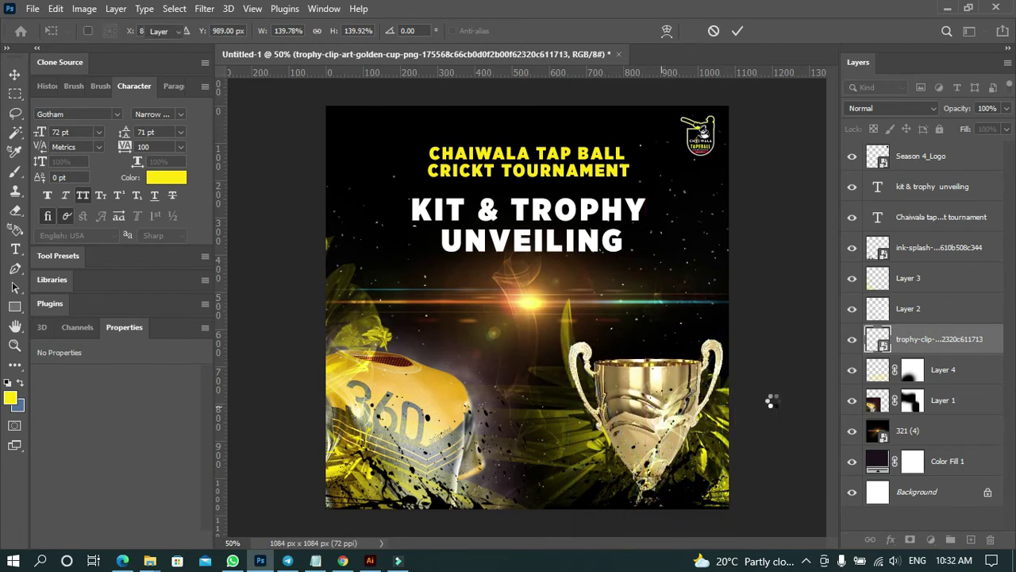
# Toggle Layer 2 and Layer 3 to identify their effects, and scale Layer 3 down to about 79% toward the lower-left corner.
pyautogui.click(909, 318)
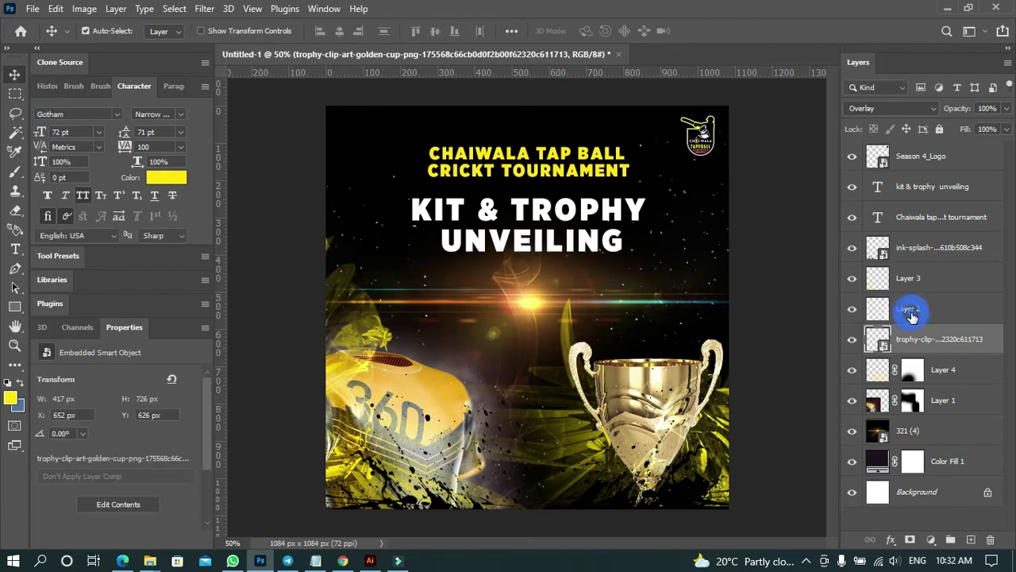
pyautogui.click(854, 313)
pyautogui.click(855, 315)
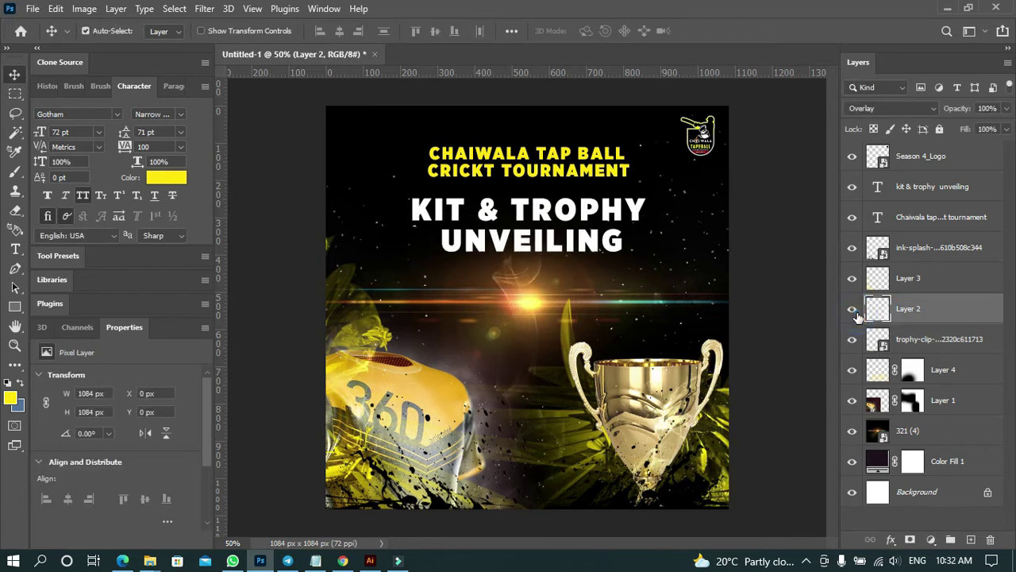
pyautogui.click(853, 278)
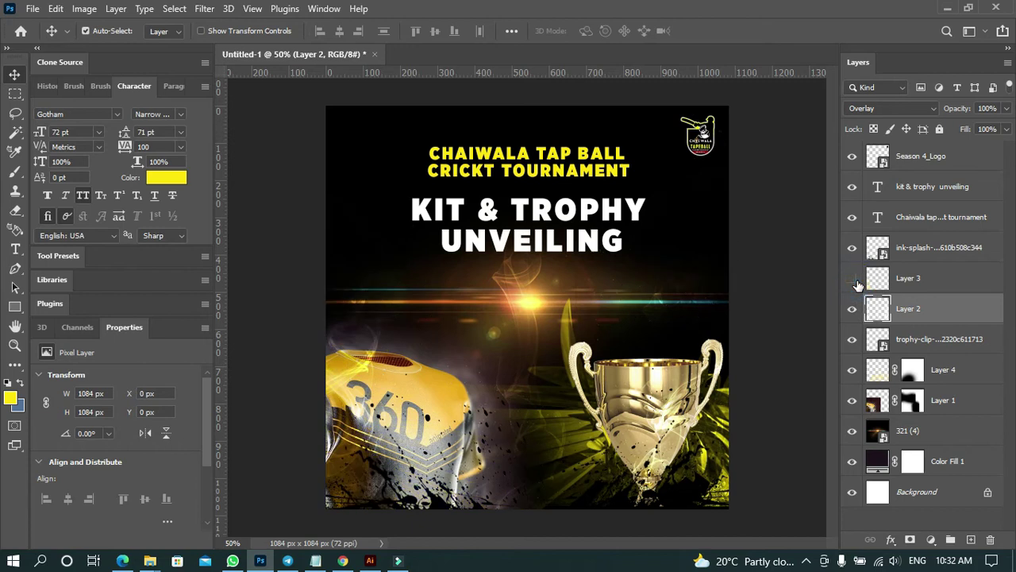
pyautogui.click(854, 277)
pyautogui.click(912, 278)
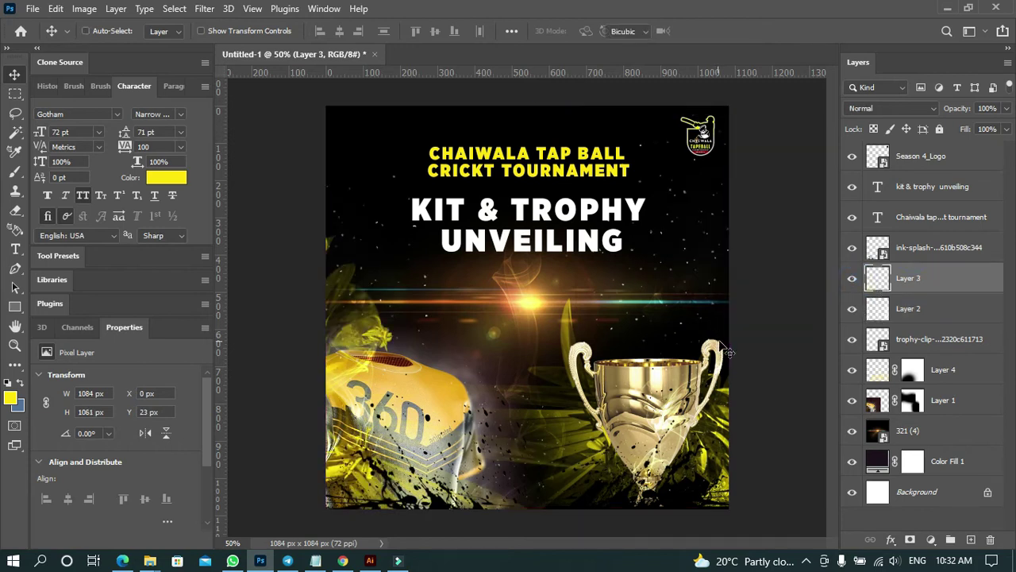
pyautogui.hotkey('ctrl', 't')
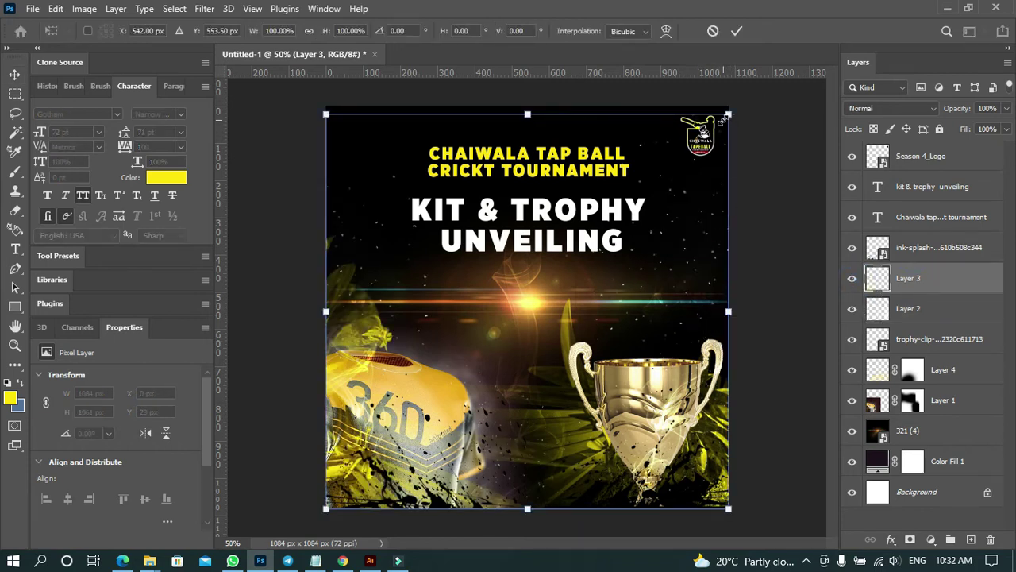
pyautogui.moveTo(725, 116); pyautogui.dragTo(640, 201)
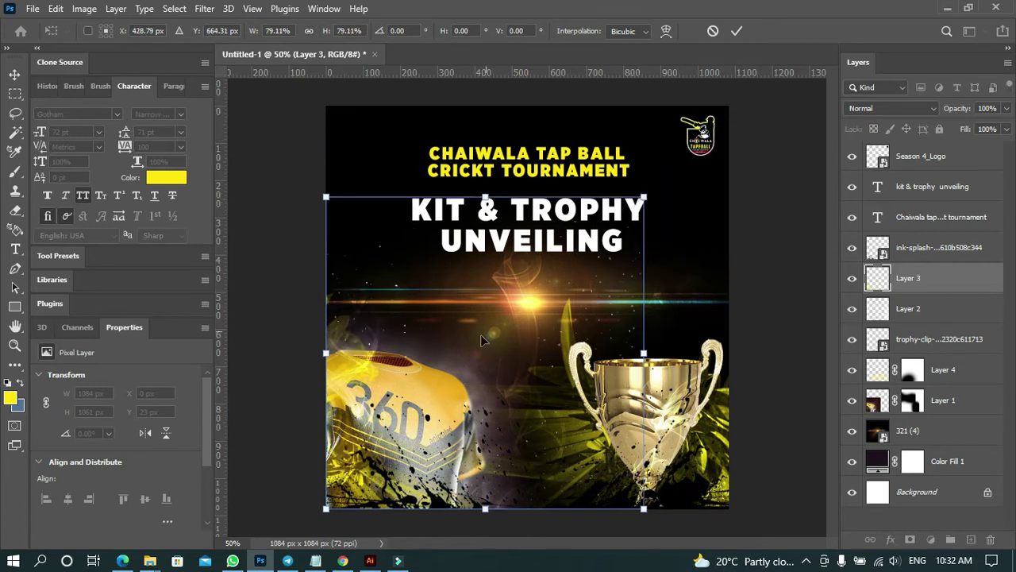
pyautogui.press('Return')
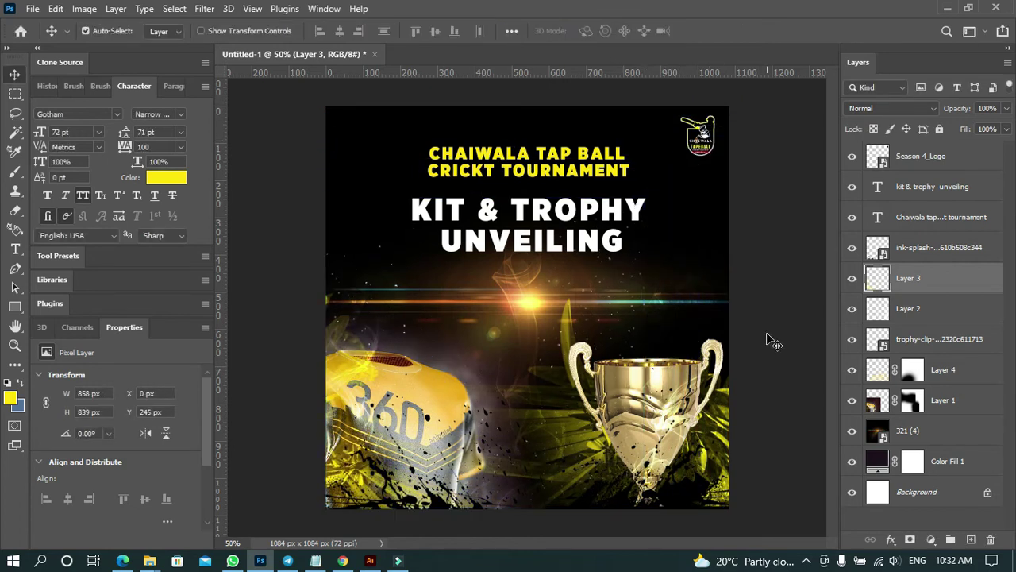
# Toggle the visibility of Layer 3 and Layer 2 to examine what each contributes to the poster.
pyautogui.click(913, 252)
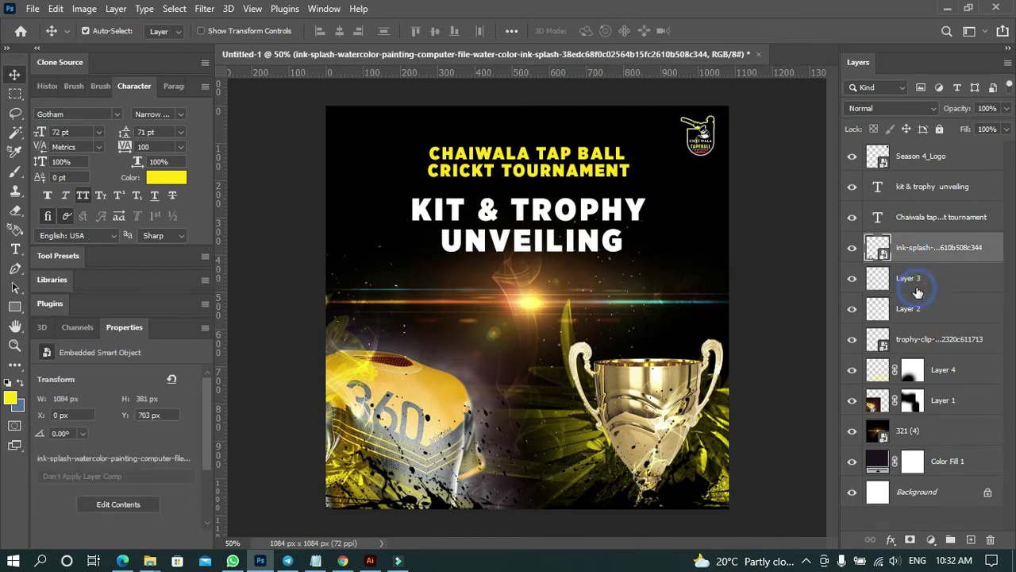
pyautogui.click(905, 288)
pyautogui.click(852, 284)
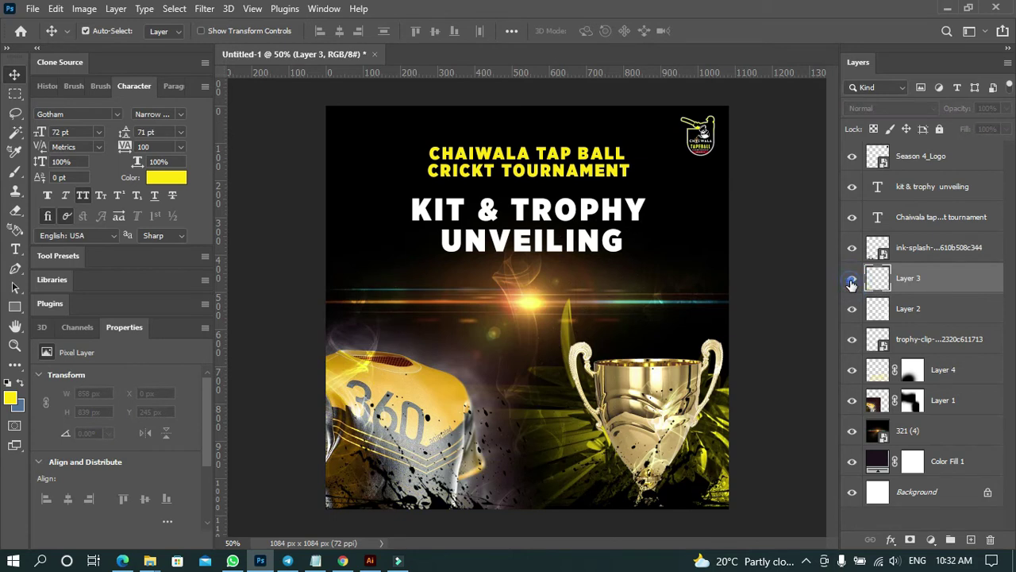
pyautogui.click(852, 284)
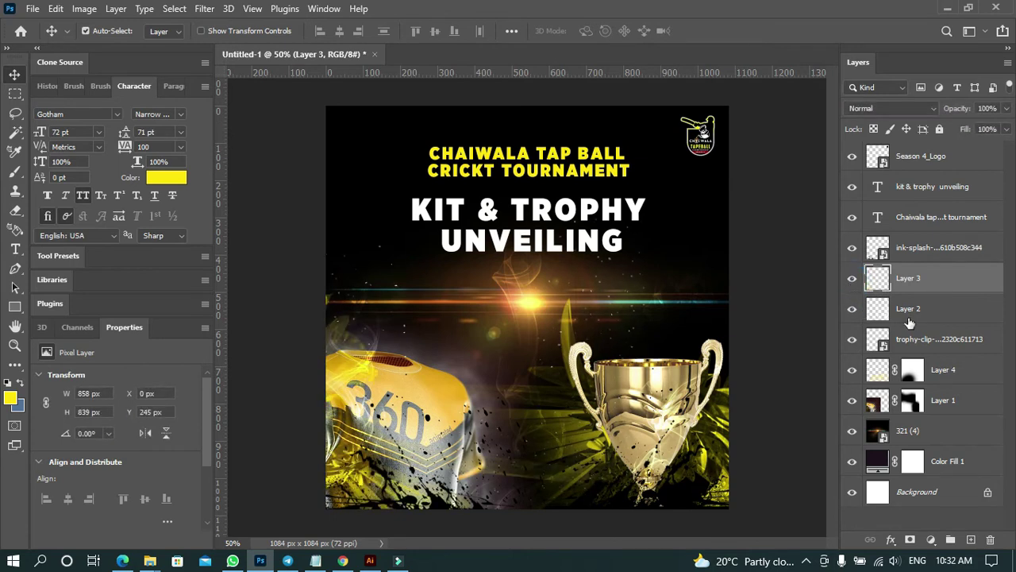
pyautogui.click(908, 310)
pyautogui.click(852, 310)
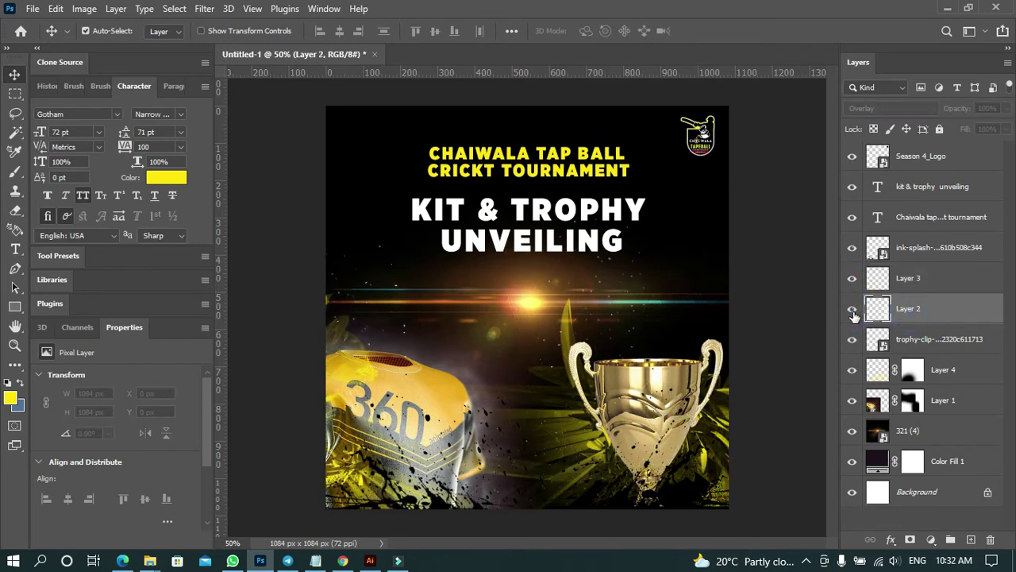
pyautogui.click(852, 310)
pyautogui.click(909, 341)
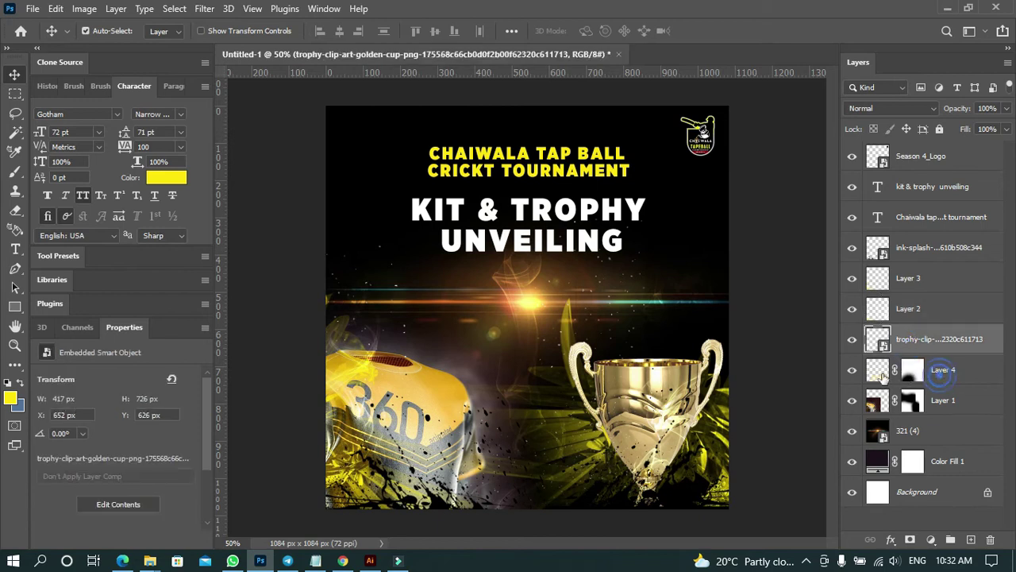
# Scale the leaf artwork on Layer 4 down to about 79%, keeping it anchored in the poster's lower-right corner.
pyautogui.click(913, 370)
pyautogui.click(852, 370)
pyautogui.click(852, 370)
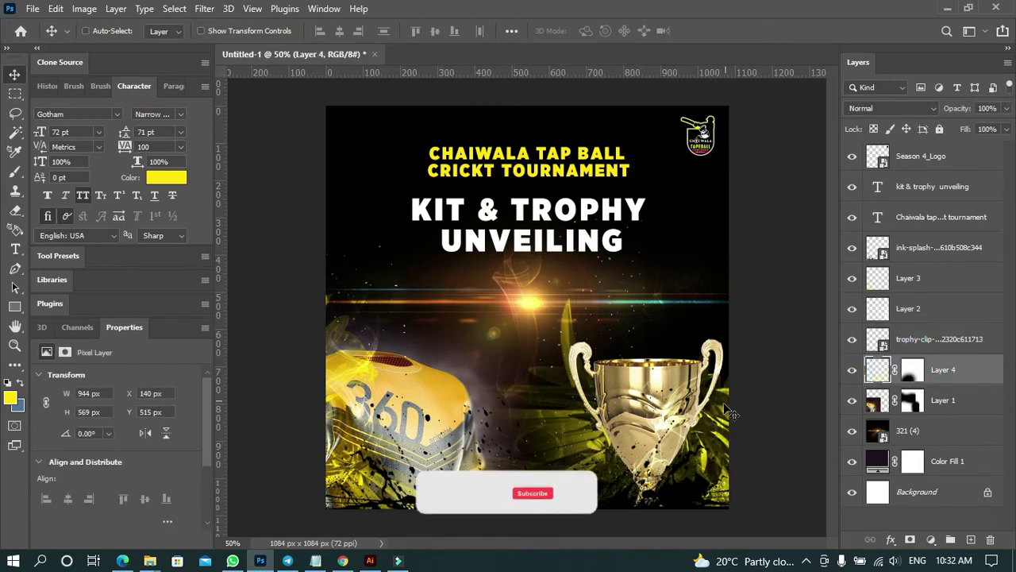
pyautogui.hotkey('ctrl', 't')
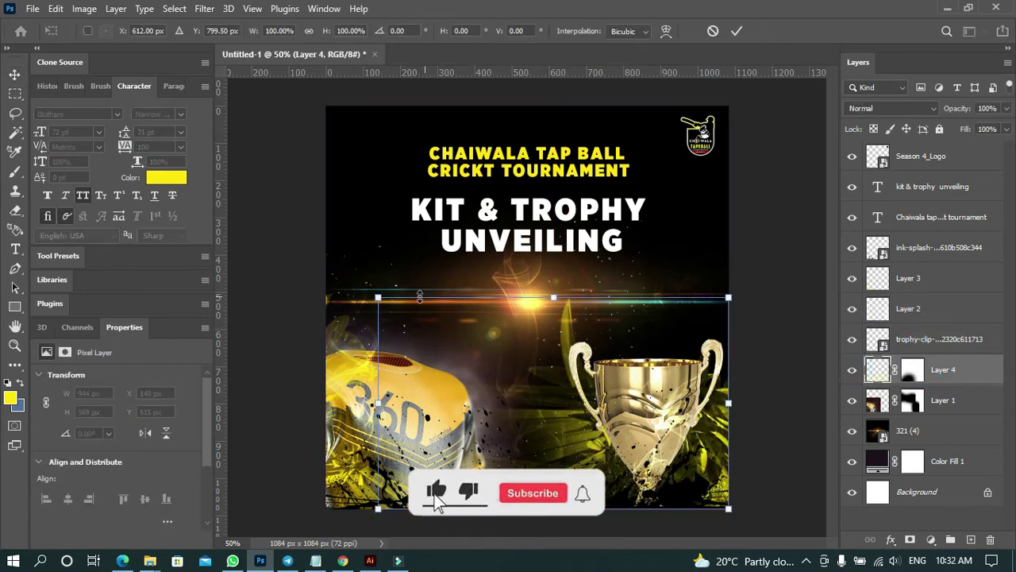
pyautogui.moveTo(379, 295); pyautogui.dragTo(439, 368)
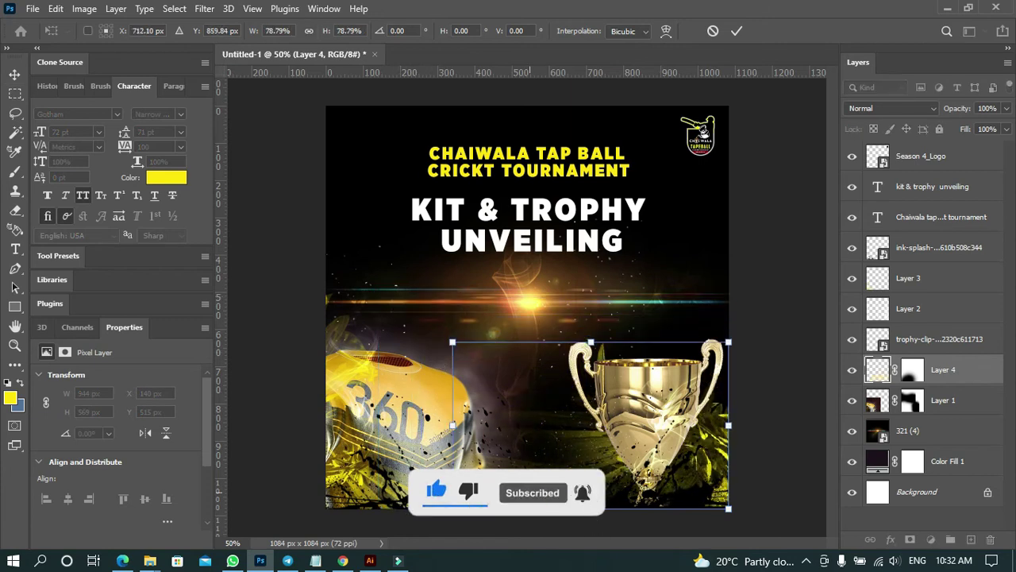
pyautogui.press('Return')
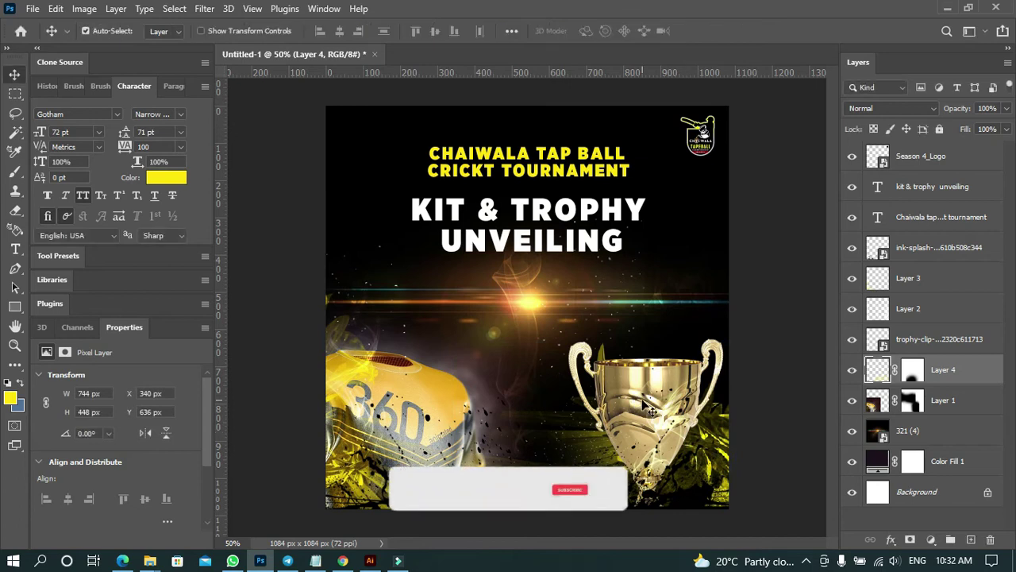
# Add a layer mask to Layer 3 and paint it black with a soft 600 px brush at the upper right and upper left.
pyautogui.click(758, 315)
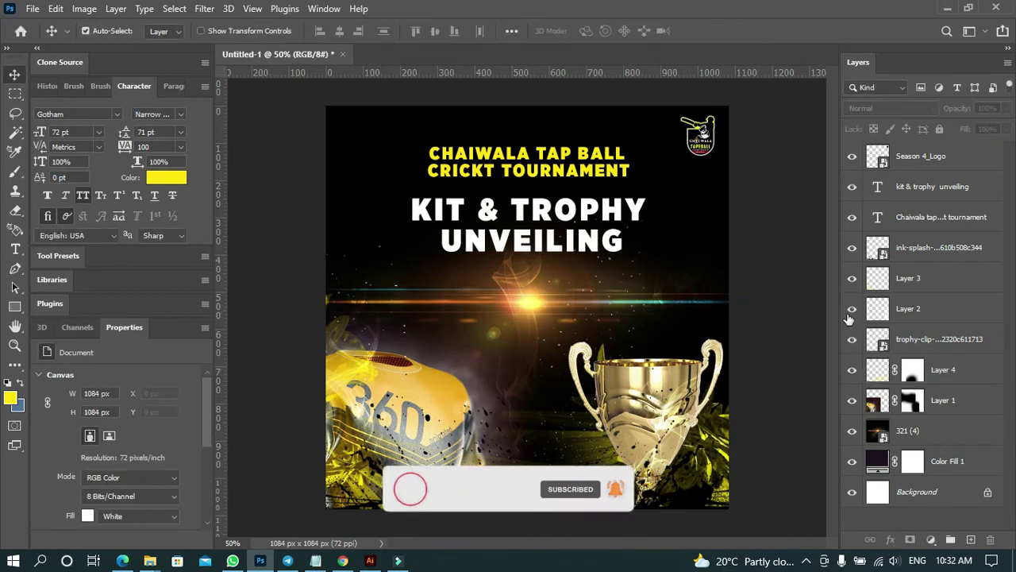
pyautogui.click(852, 278)
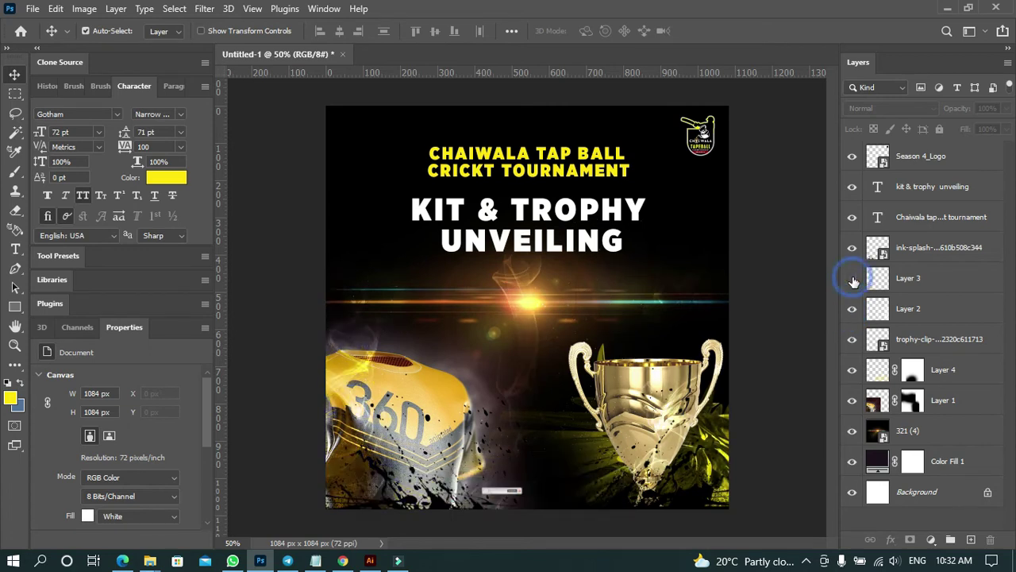
pyautogui.click(881, 283)
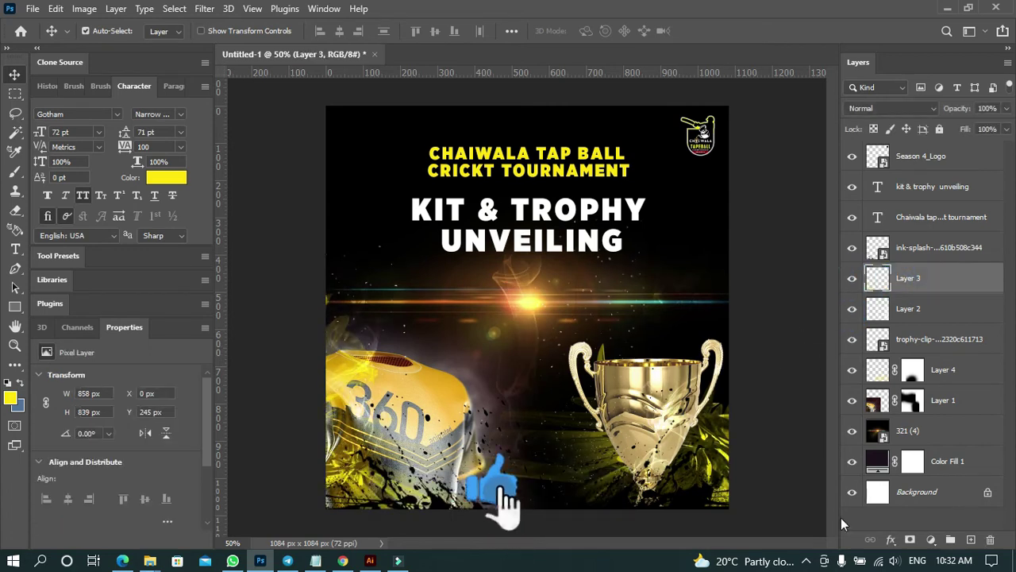
pyautogui.click(910, 539)
pyautogui.press('b')
pyautogui.press('d')
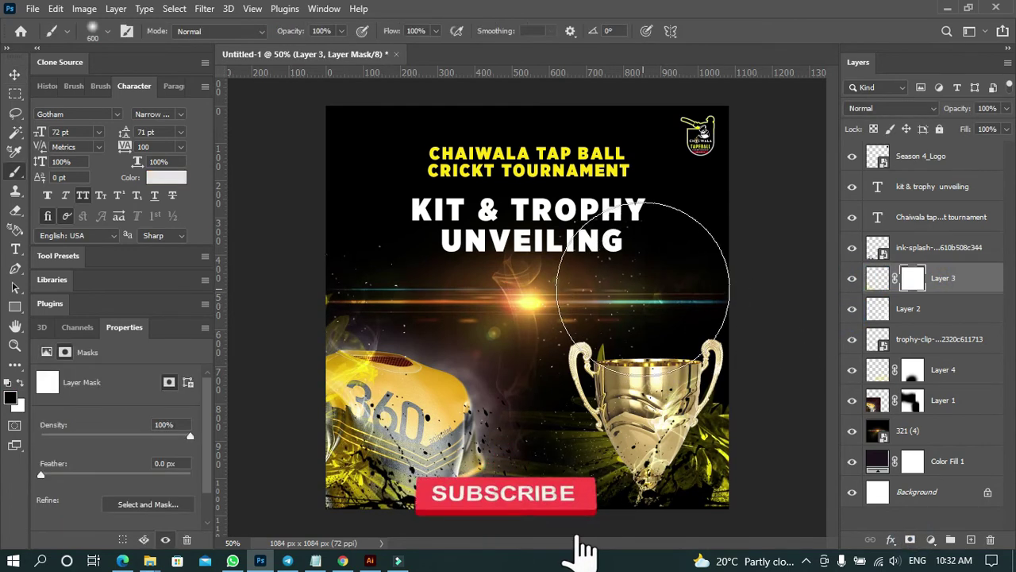
pyautogui.click(643, 286)
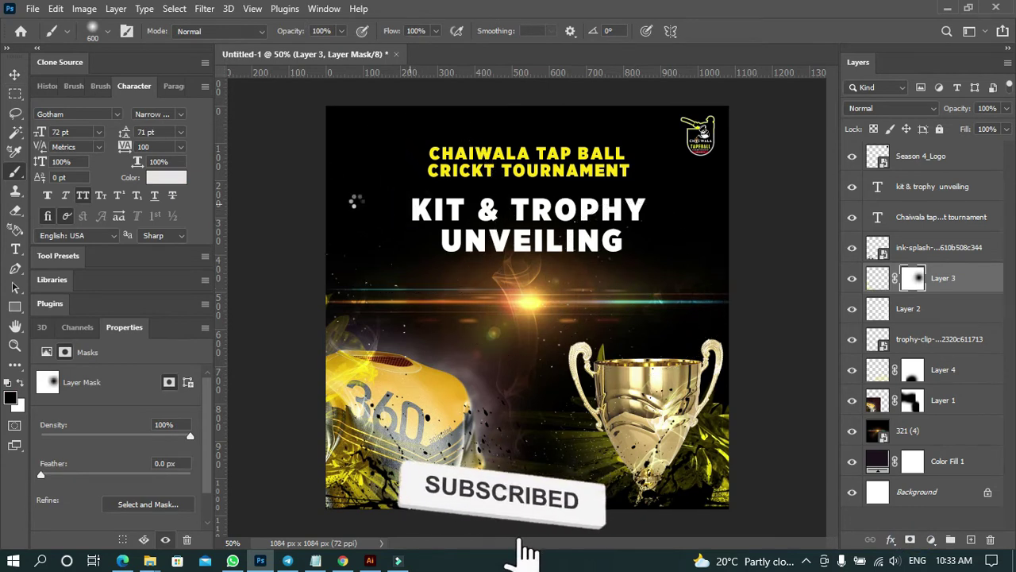
pyautogui.click(15, 74)
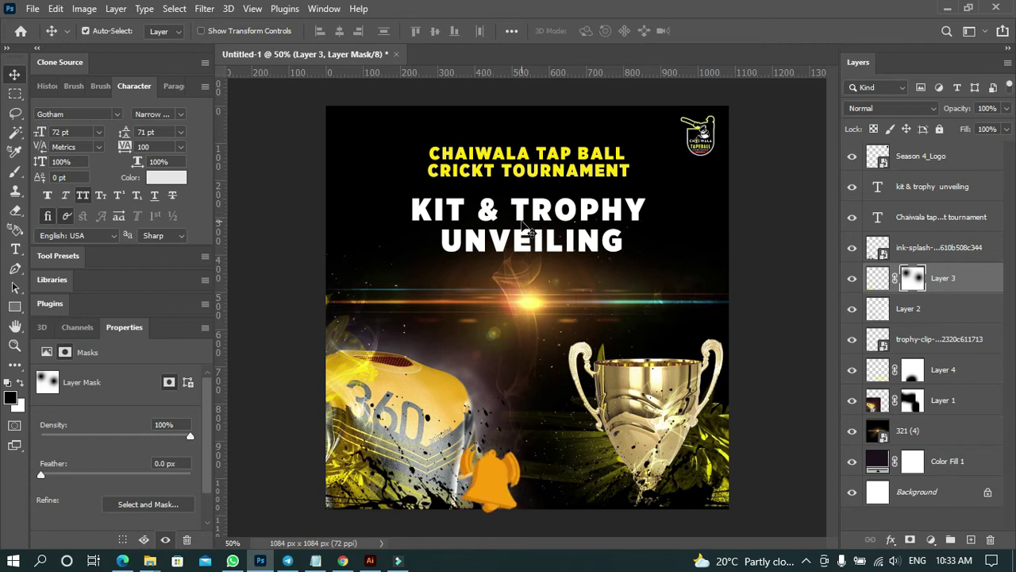
# Scale the "Kit & Trophy Unveiling" heading down to about 91% around its center.
pyautogui.click(524, 224)
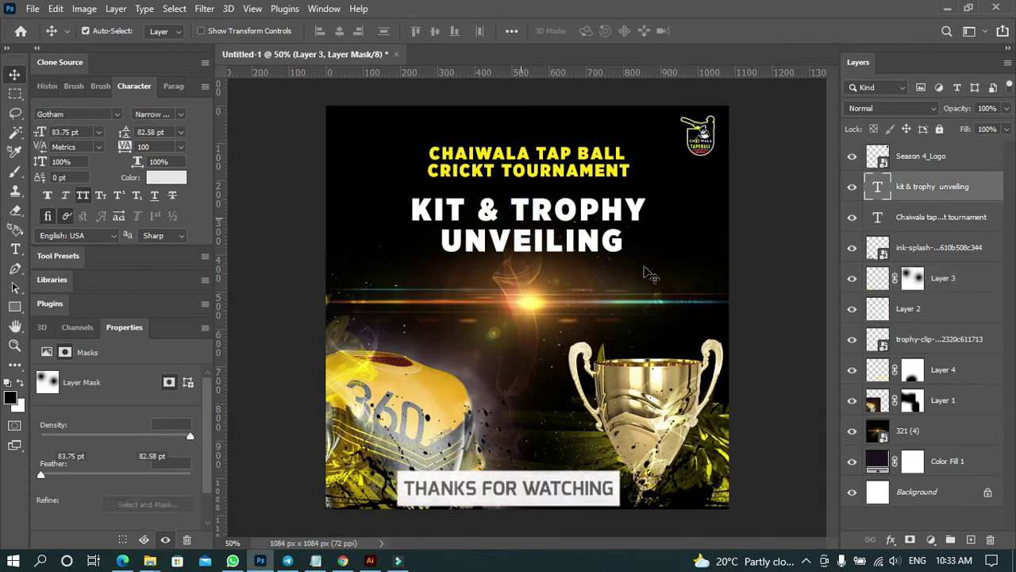
pyautogui.hotkey('ctrl', 't')
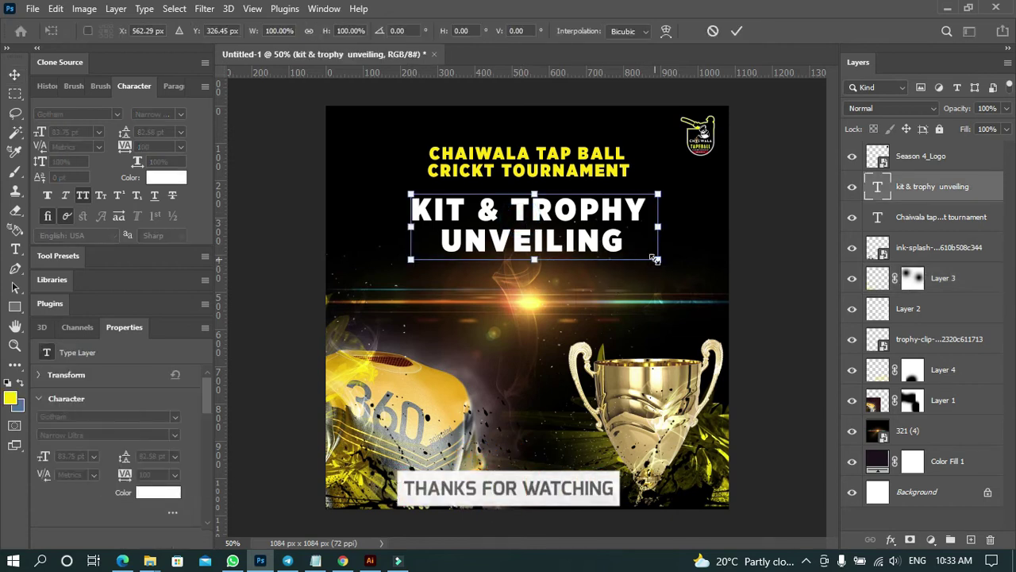
pyautogui.moveTo(655, 259); pyautogui.dragTo(645, 258)
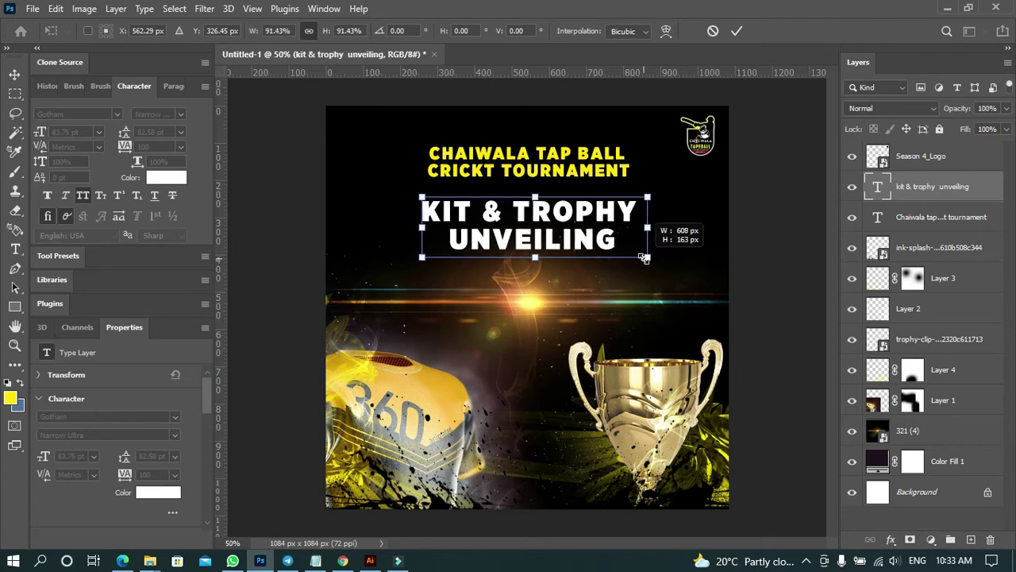
pyautogui.moveTo(644, 258); pyautogui.dragTo(644, 258)
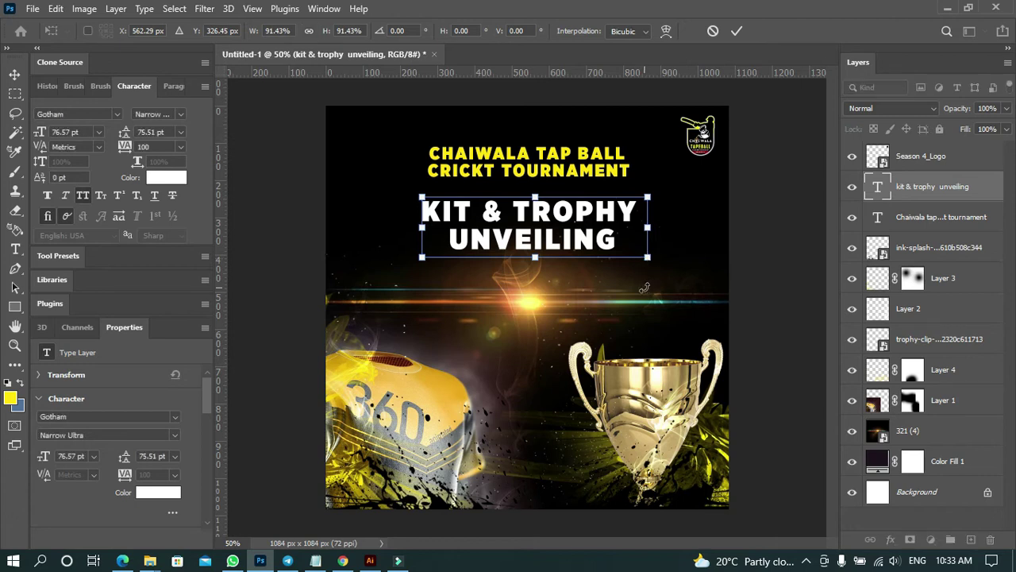
pyautogui.press('Return')
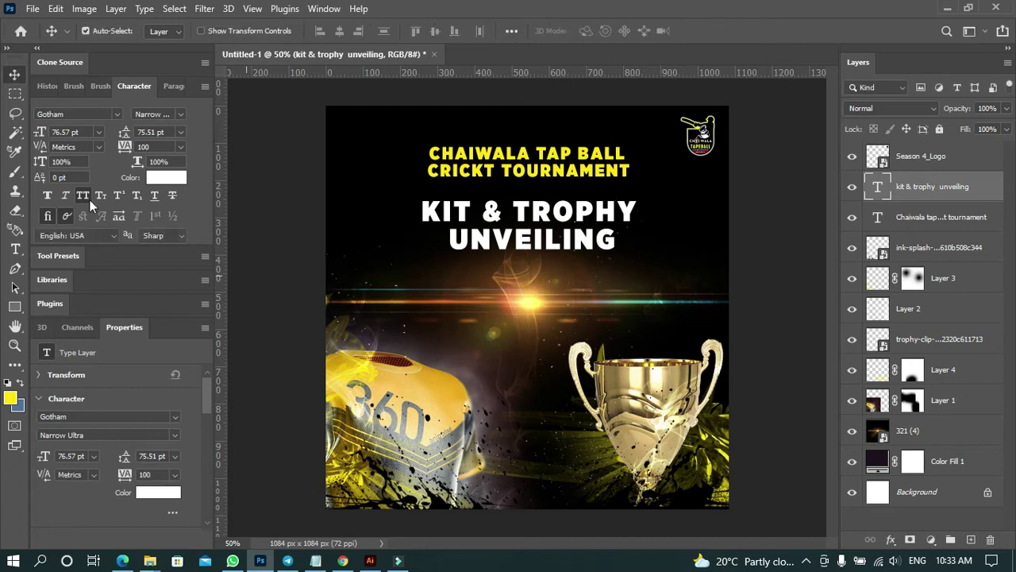
# Add a new text layer below the "Kit & Trophy Unveiling" heading and paste in the copied date, time and location details.
pyautogui.click(15, 249)
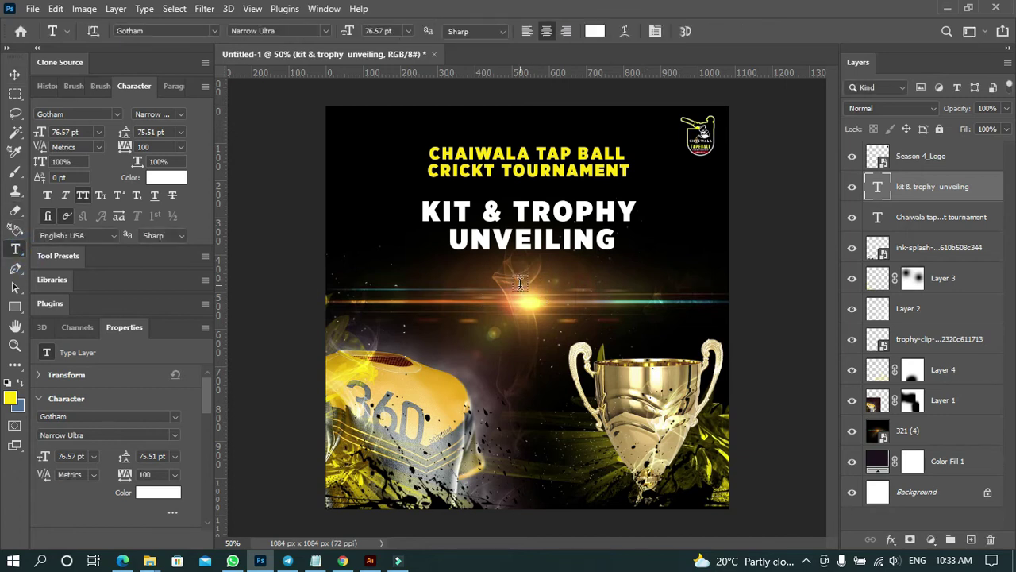
pyautogui.click(521, 288)
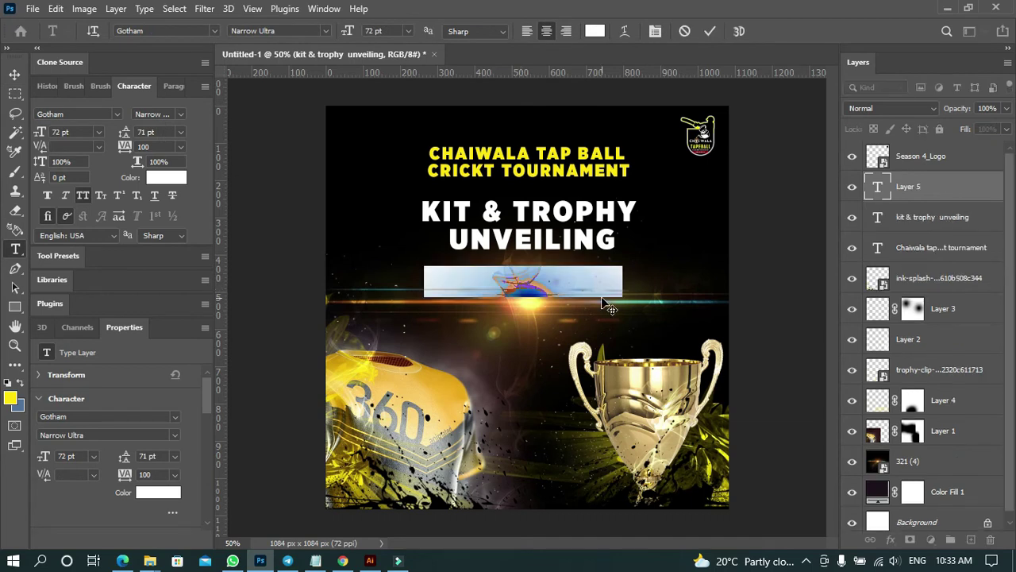
pyautogui.hotkey('ctrl', 'v')
# Set all of the pasted event details to 35 pt with Auto leading.
pyautogui.hotkey('ctrl', 'a')
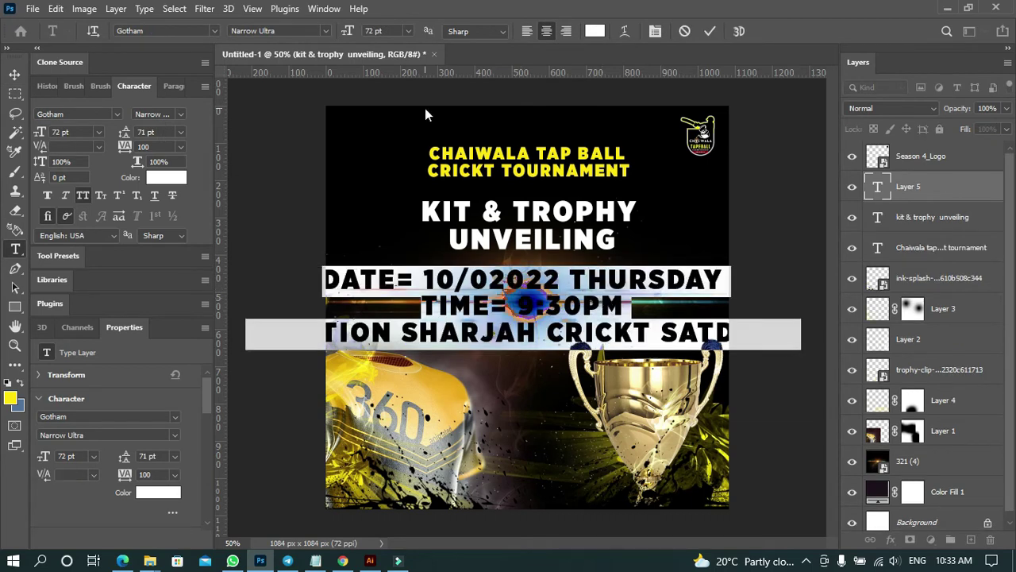
pyautogui.click(372, 29)
pyautogui.write('50')
pyautogui.press('Return')
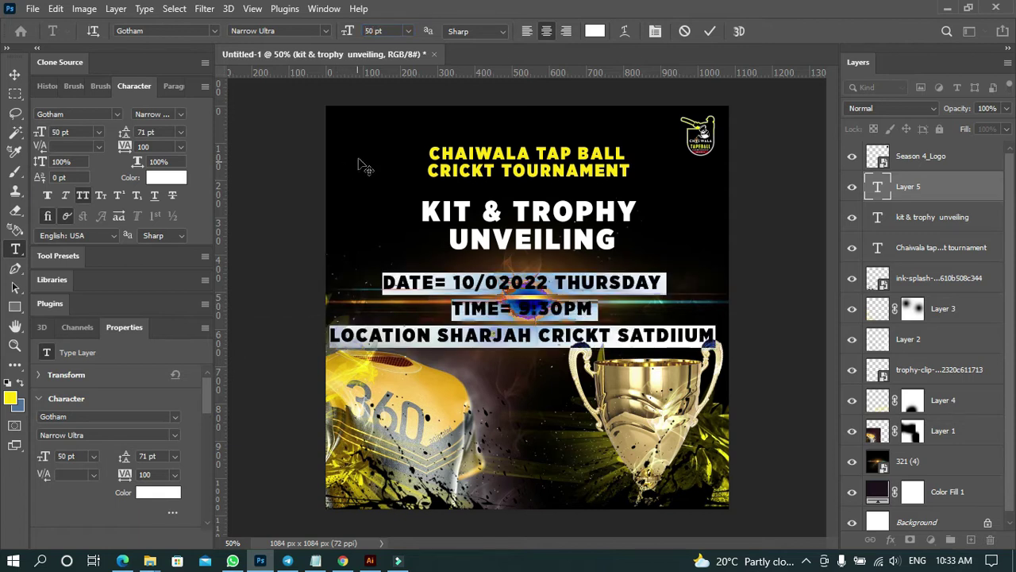
pyautogui.click(372, 29)
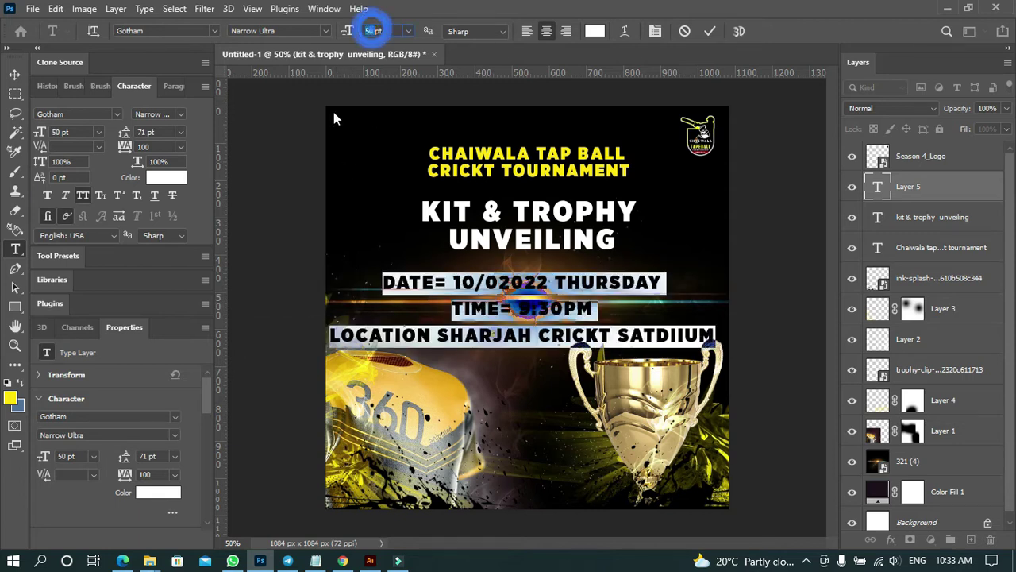
pyautogui.write('35')
pyautogui.press('Return')
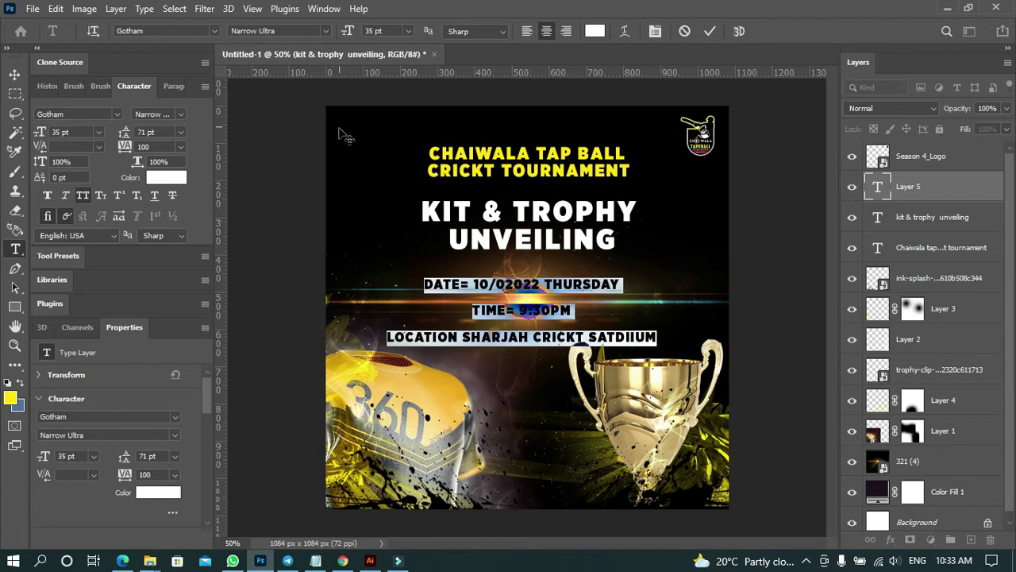
pyautogui.click(181, 137)
pyautogui.click(167, 144)
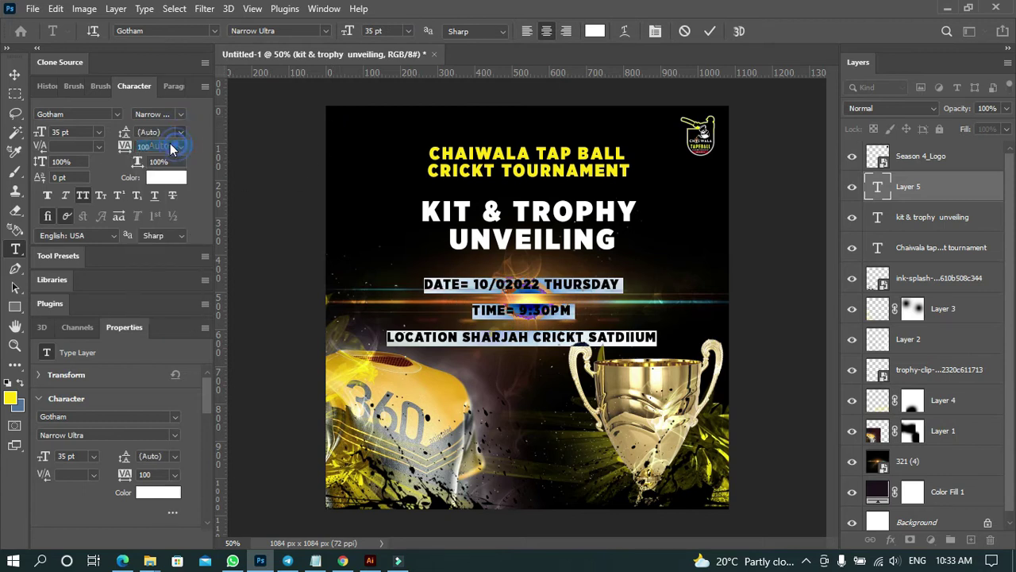
pyautogui.click(14, 74)
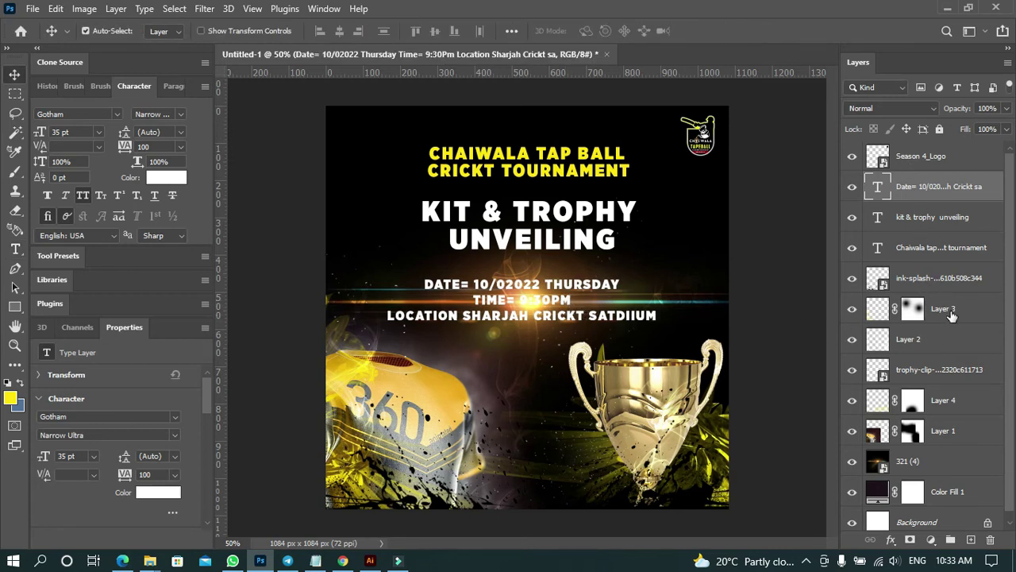
# Move the lens flare image on layer 321 (4) down about 245 px so the glow sits between the jersey and trophy.
pyautogui.click(933, 285)
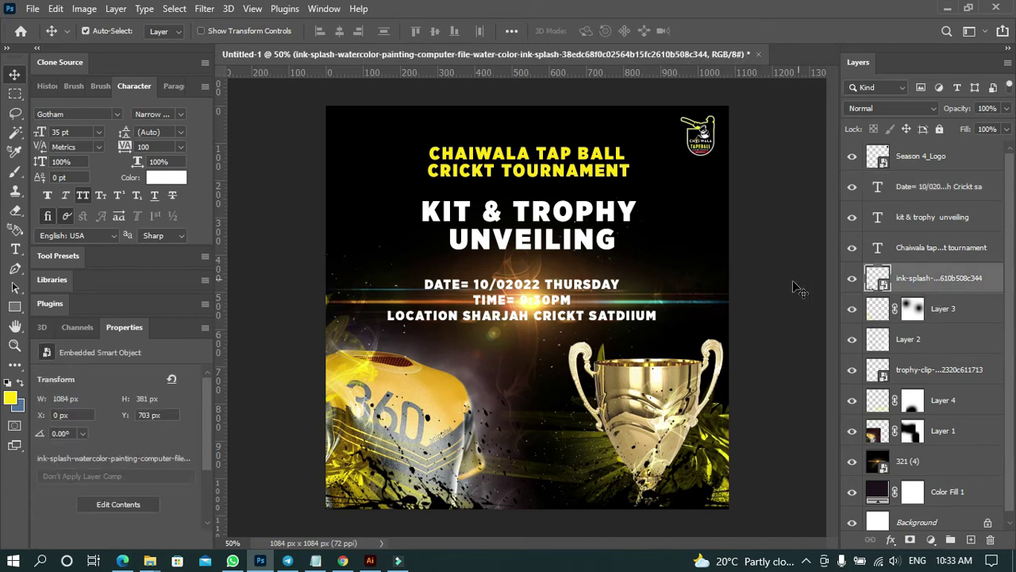
pyautogui.click(406, 310)
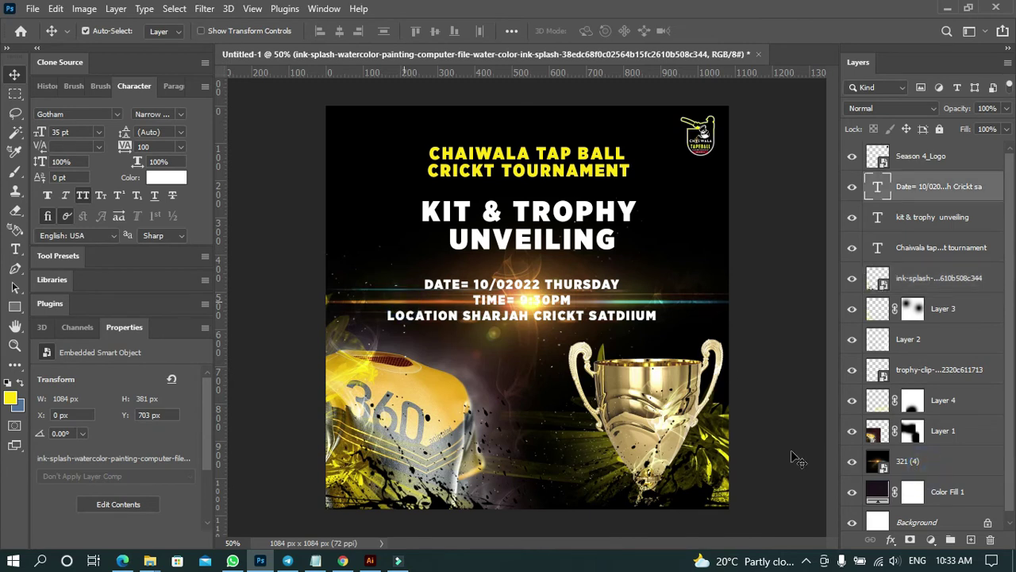
pyautogui.click(934, 470)
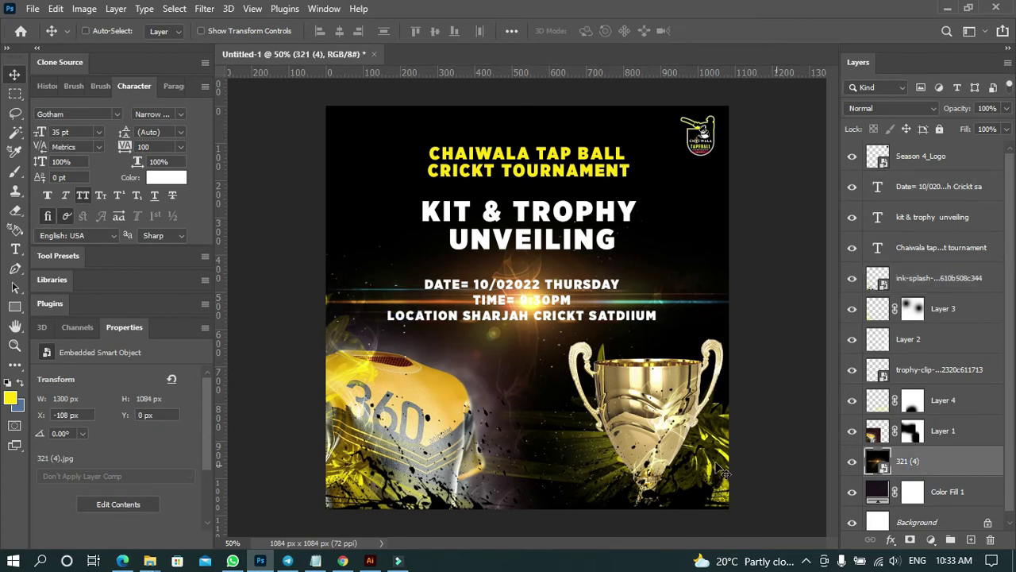
pyautogui.hotkey('ctrl', 't')
pyautogui.moveTo(543, 378); pyautogui.dragTo(548, 465)
pyautogui.press('Return')
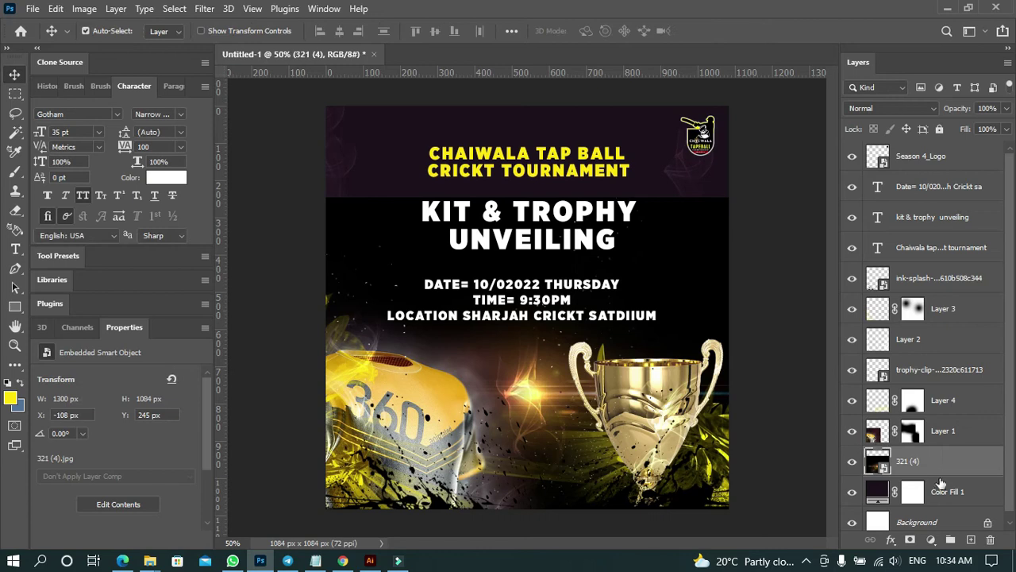
# Change the Color Fill 1 background color to black (#000000).
pyautogui.click(883, 496)
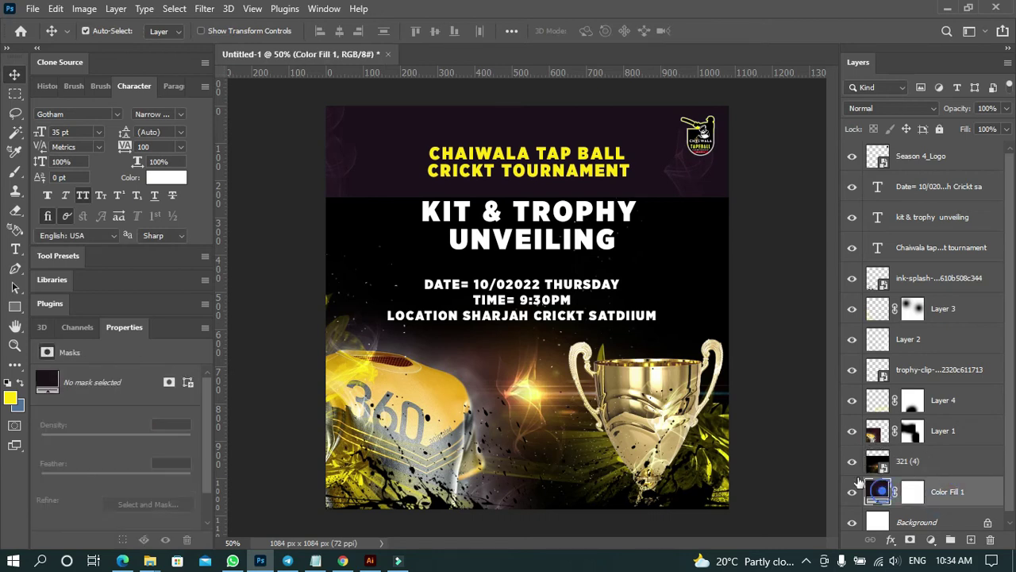
pyautogui.doubleClick(878, 491)
pyautogui.click(399, 202)
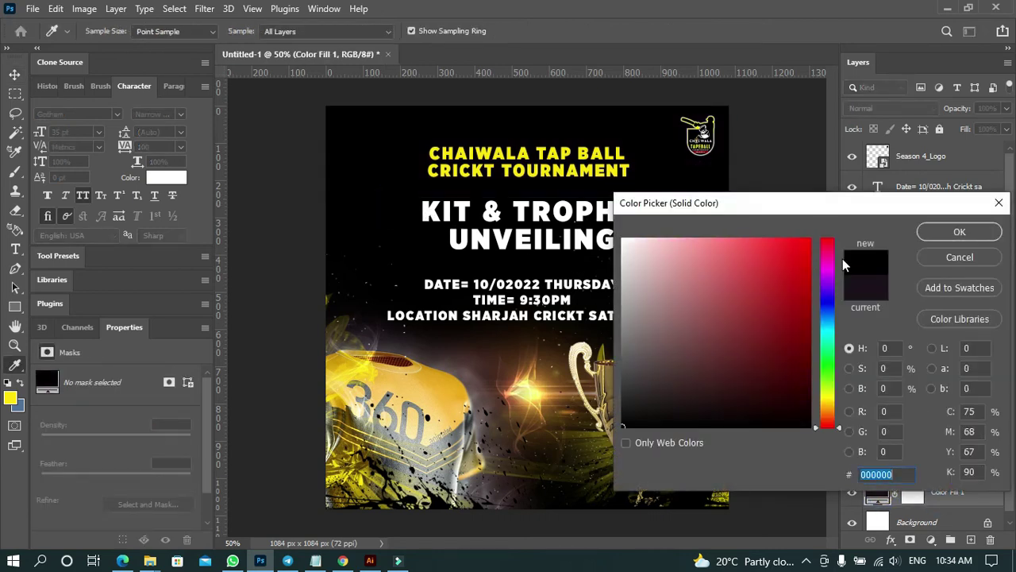
pyautogui.click(959, 231)
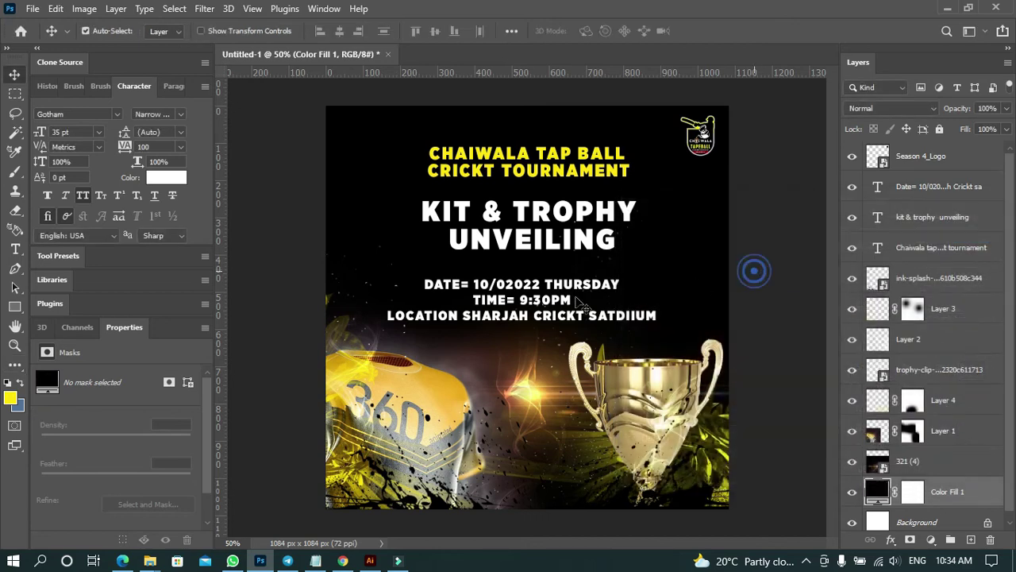
pyautogui.click(754, 270)
# Move the date, time and location text slightly upward and center it horizontally on the poster.
pyautogui.click(554, 302)
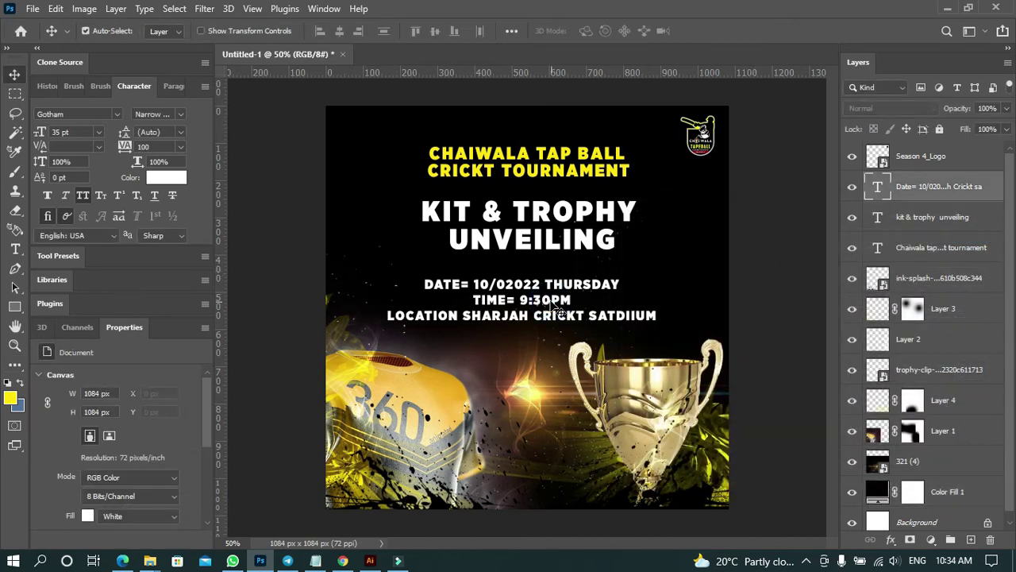
pyautogui.moveTo(555, 304); pyautogui.dragTo(558, 297)
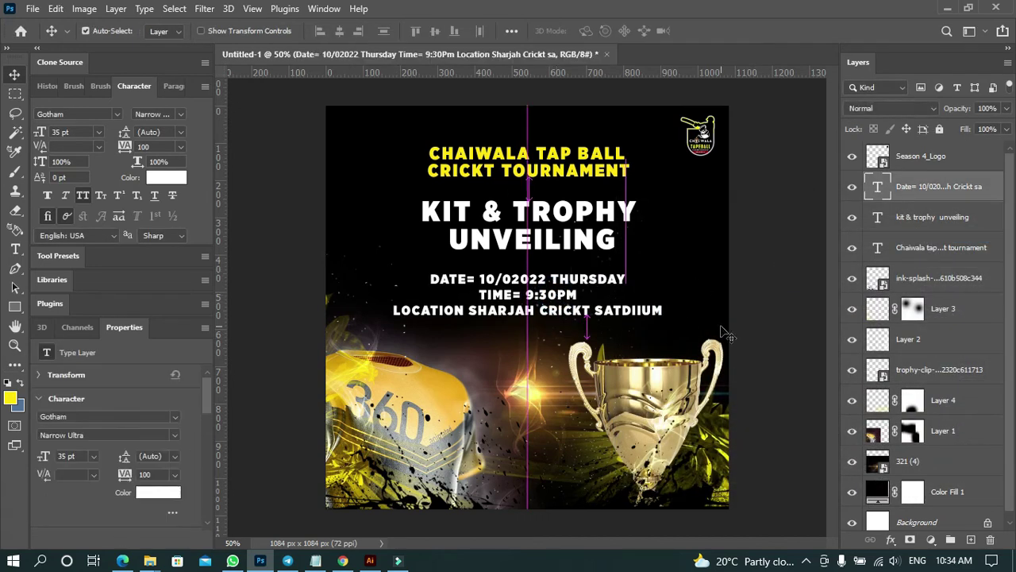
pyautogui.press('Up')
pyautogui.press('Up')
pyautogui.press('Up')
pyautogui.press('Up')
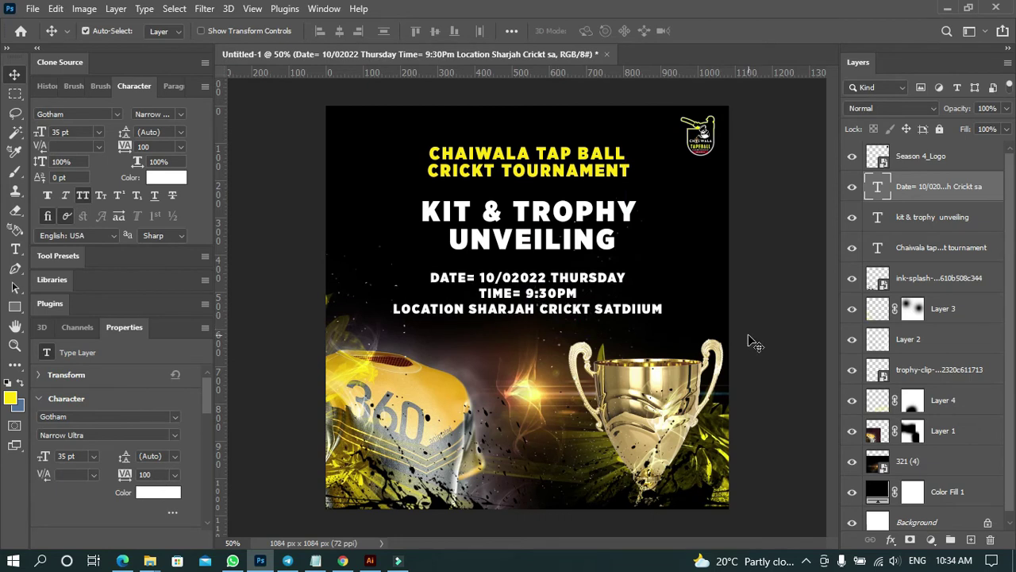
pyautogui.press('Down')
# Break the location line after "Location" so the venue name gets its own line, and remove the trailing space.
pyautogui.click(15, 249)
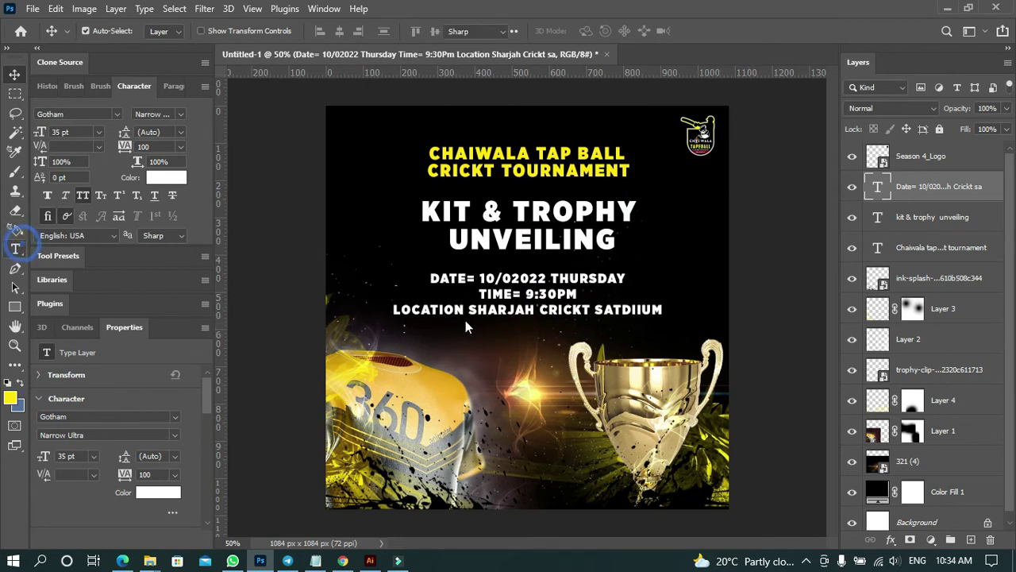
pyautogui.click(469, 311)
pyautogui.press('Return')
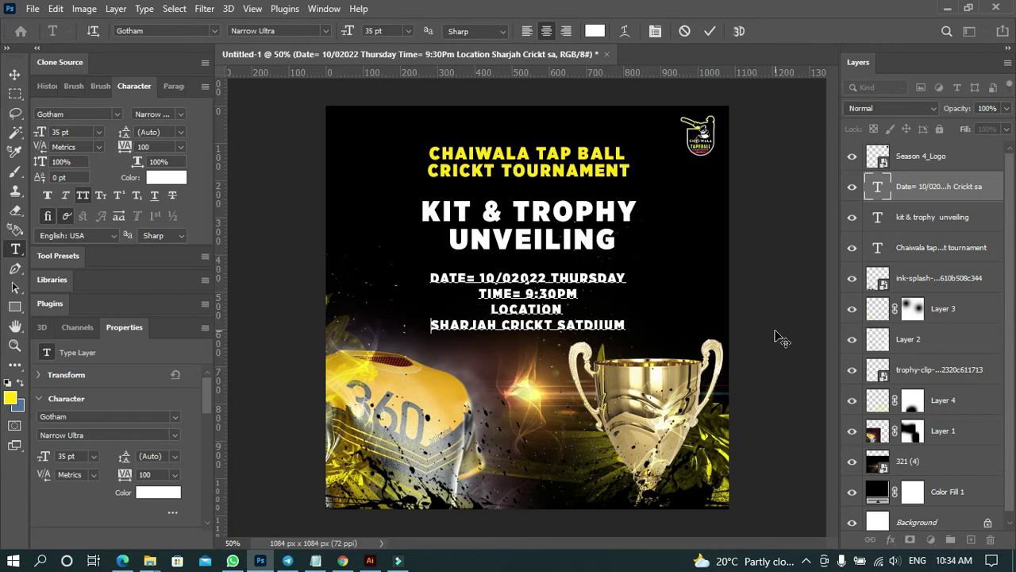
pyautogui.moveTo(494, 312); pyautogui.dragTo(584, 310)
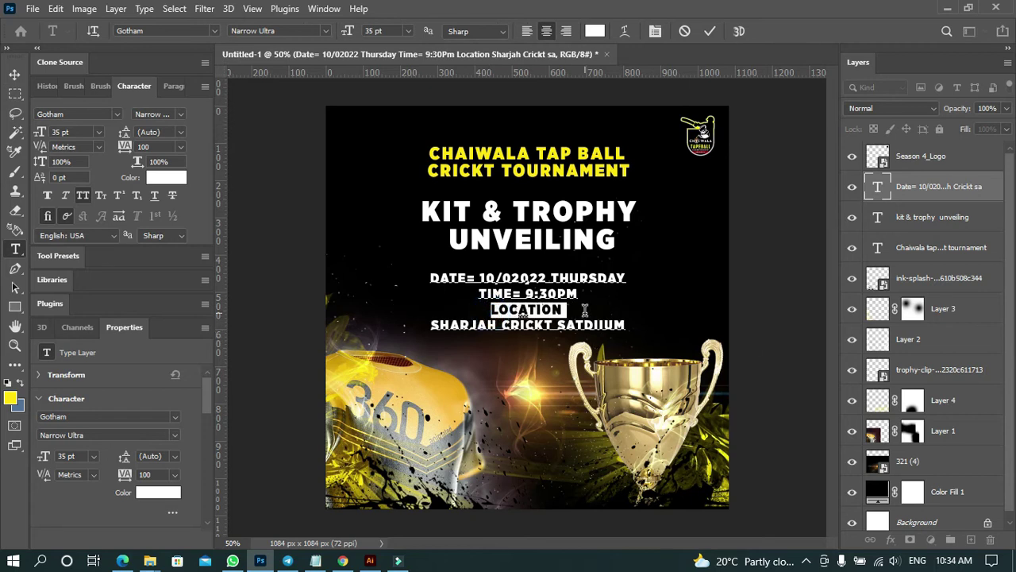
pyautogui.click(566, 310)
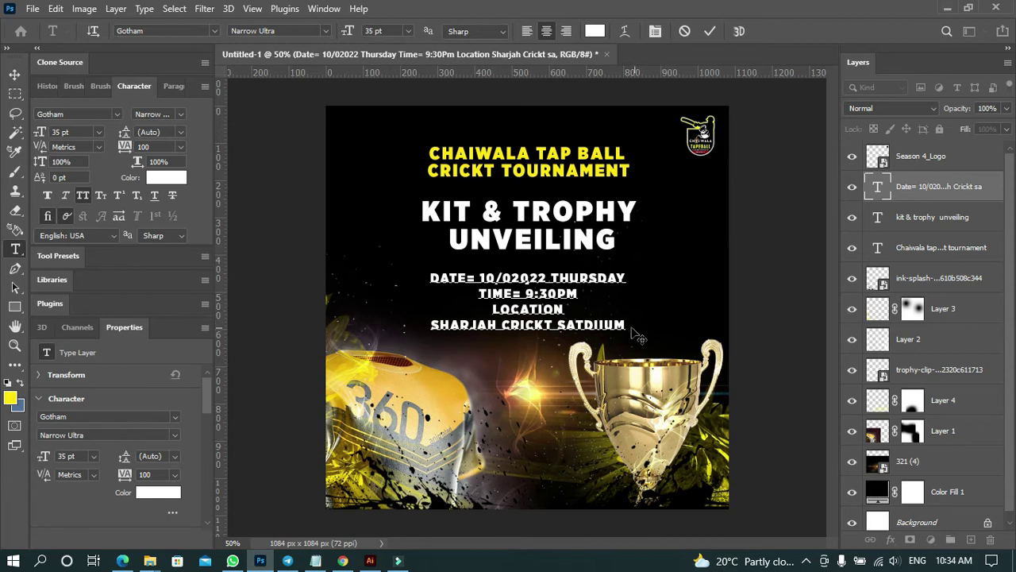
# Change the word "Location" to the lighter Gotham Narrow Bold style.
pyautogui.moveTo(494, 310); pyautogui.dragTo(573, 308)
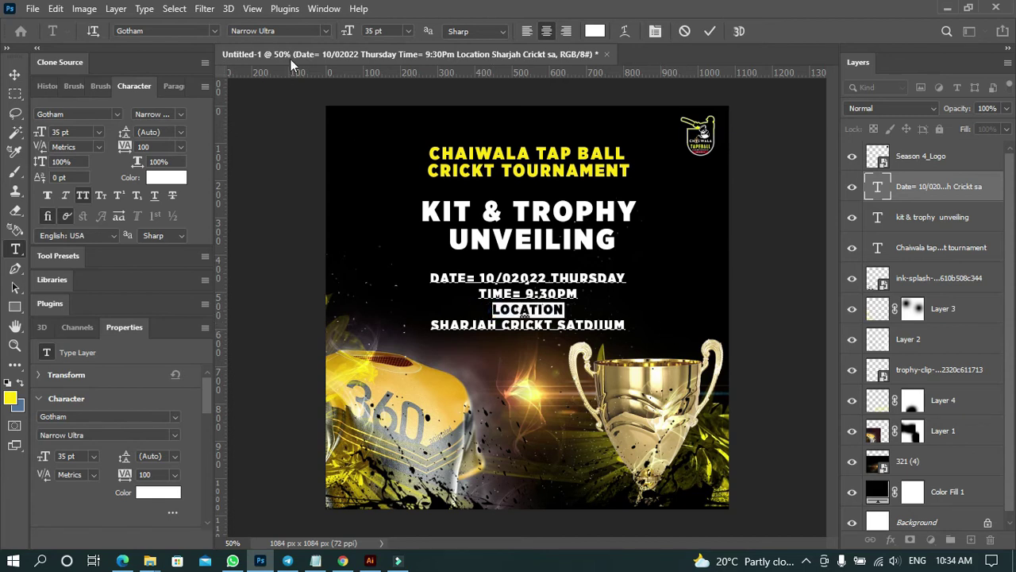
pyautogui.click(324, 32)
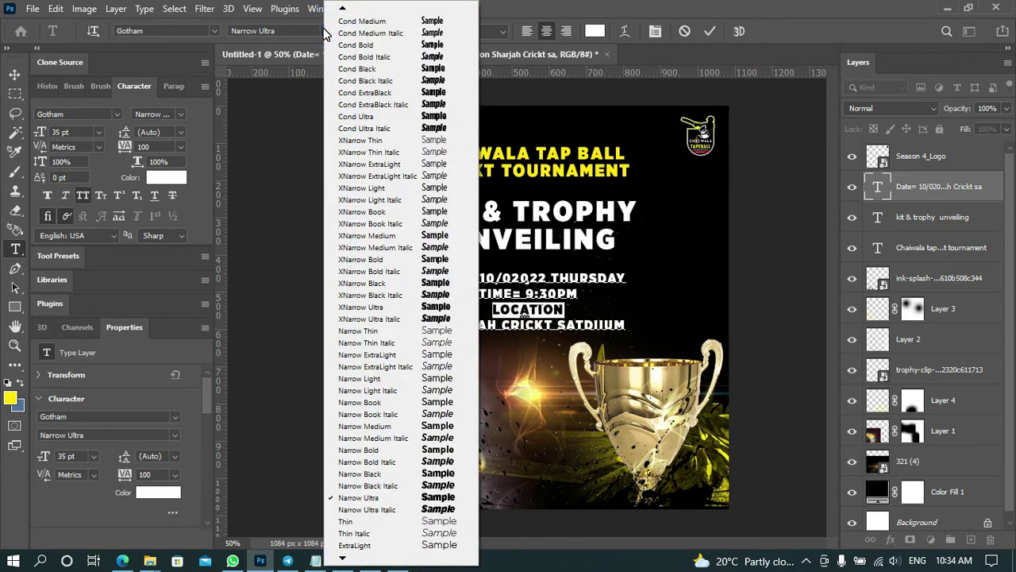
pyautogui.click(449, 450)
pyautogui.click(525, 325)
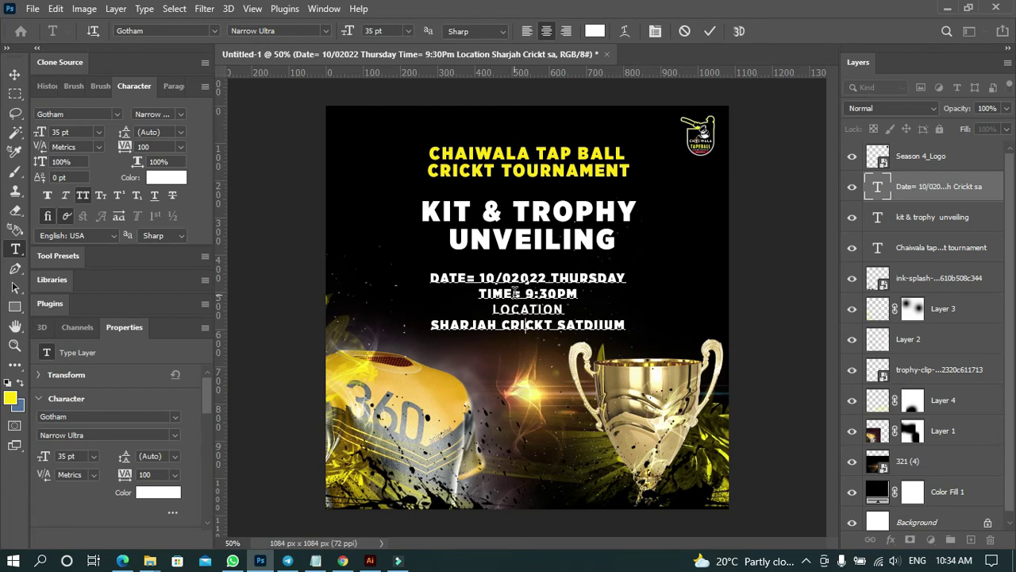
# Replace the equals signs after "Time" and "Date" with vertical bar separators.
pyautogui.moveTo(513, 293); pyautogui.dragTo(522, 293)
pyautogui.write(':')
pyautogui.moveTo(469, 277); pyautogui.dragTo(480, 277)
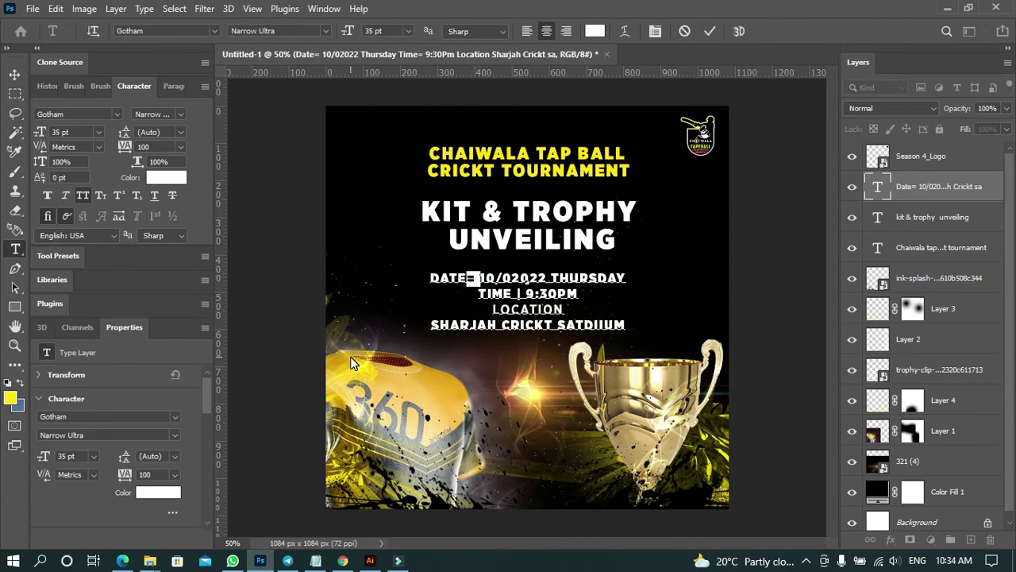
pyautogui.write(':')
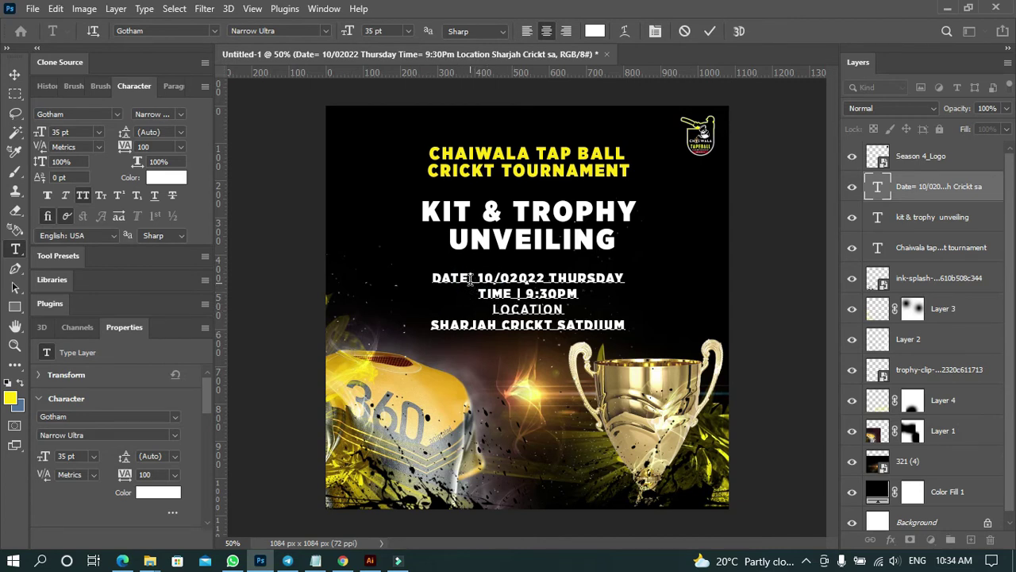
pyautogui.click(469, 277)
pyautogui.write('|')
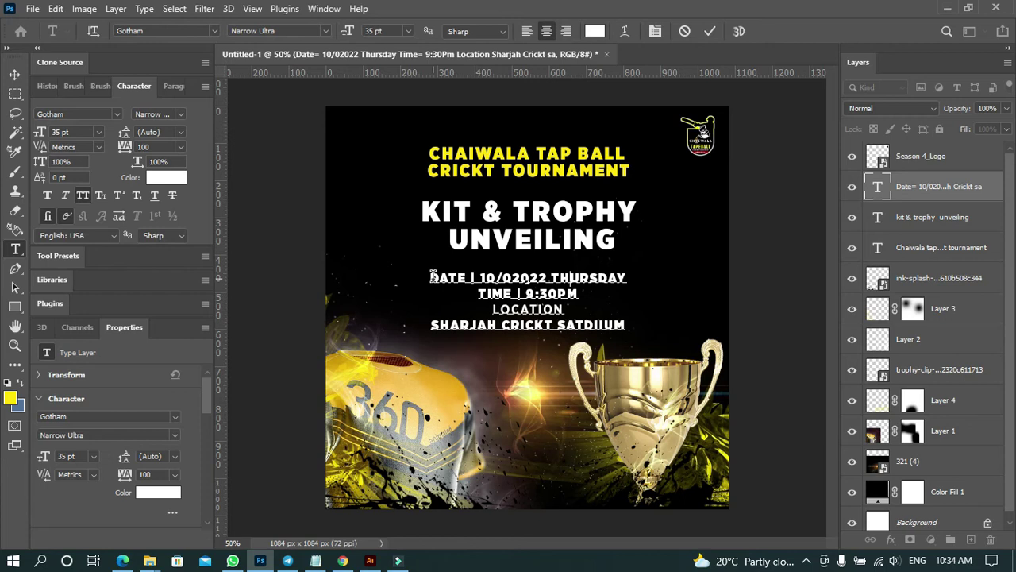
# Increase the font size of the date and time lines to 39 pt.
pyautogui.moveTo(433, 275); pyautogui.dragTo(584, 293)
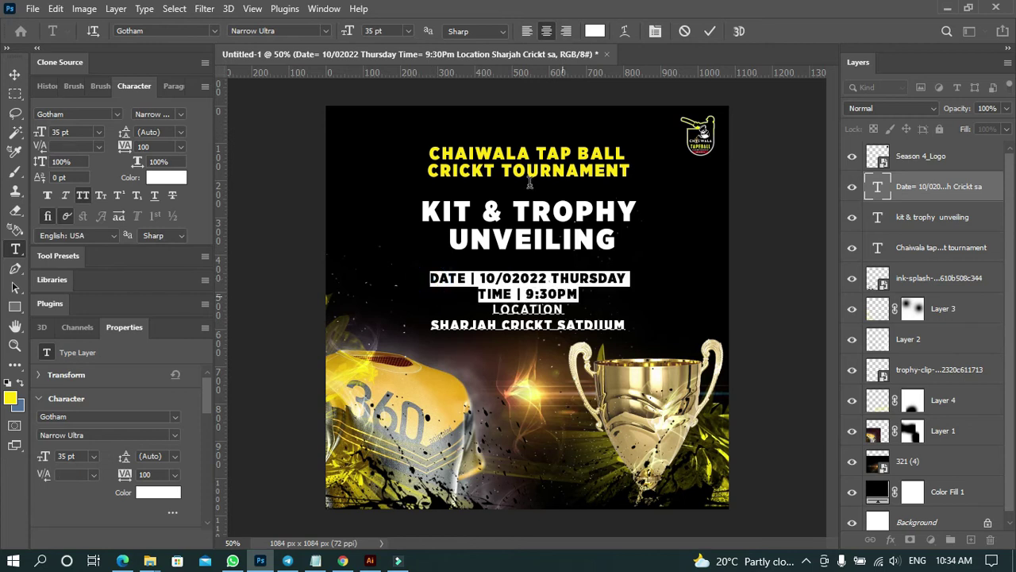
pyautogui.click(374, 30)
pyautogui.press('Up')
pyautogui.press('Up')
pyautogui.press('Up')
pyautogui.press('Up')
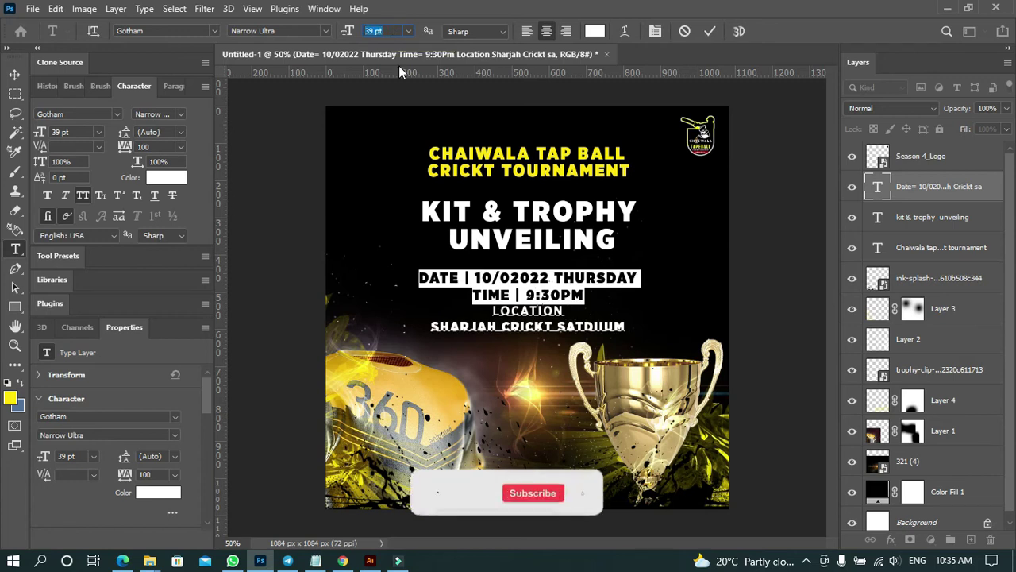
# Recolour the date and time lines yellow (#ffe400), sampled from the tournament title, and commit the text edit.
pyautogui.click(594, 31)
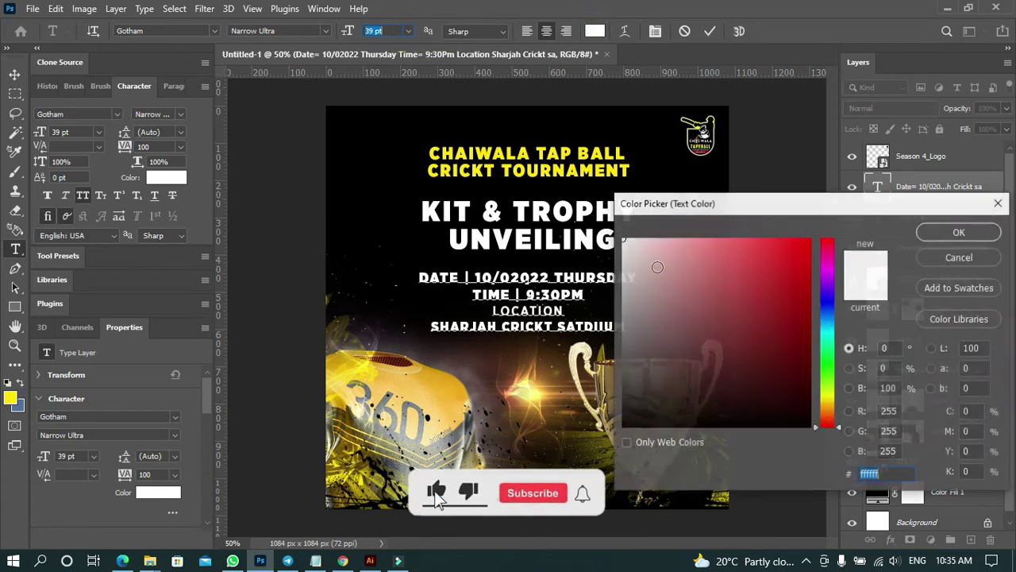
pyautogui.click(555, 154)
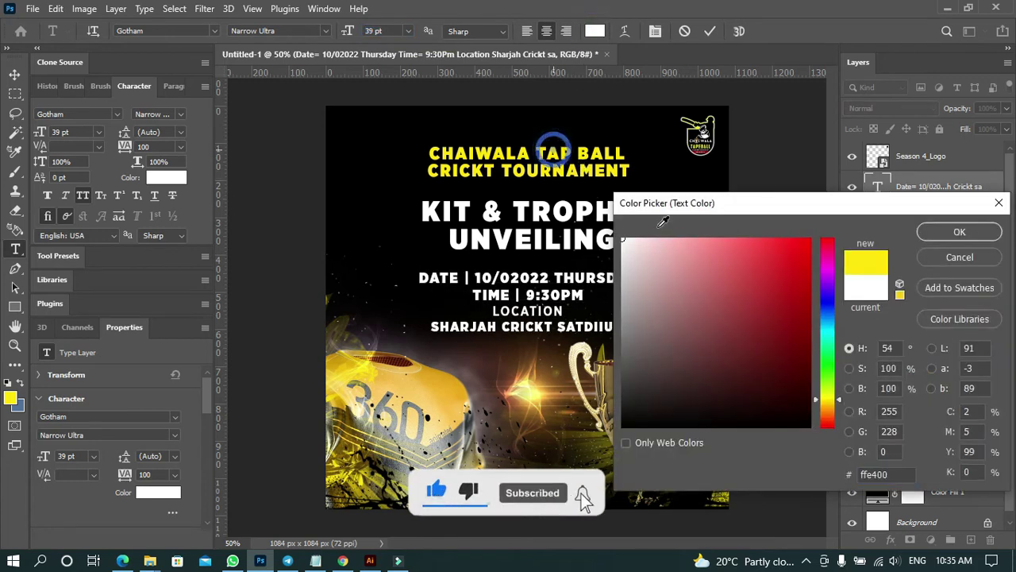
pyautogui.click(933, 237)
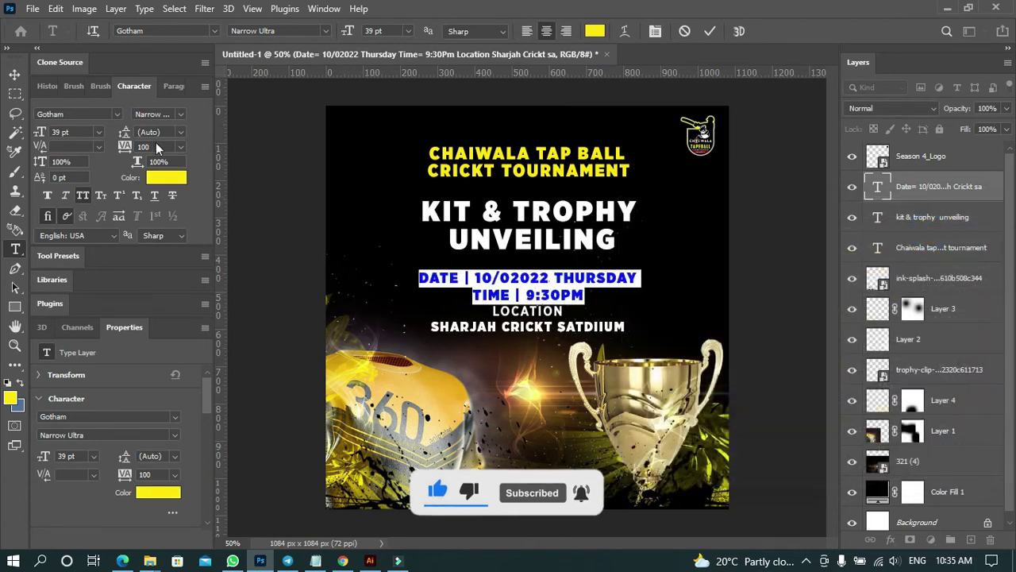
pyautogui.click(15, 75)
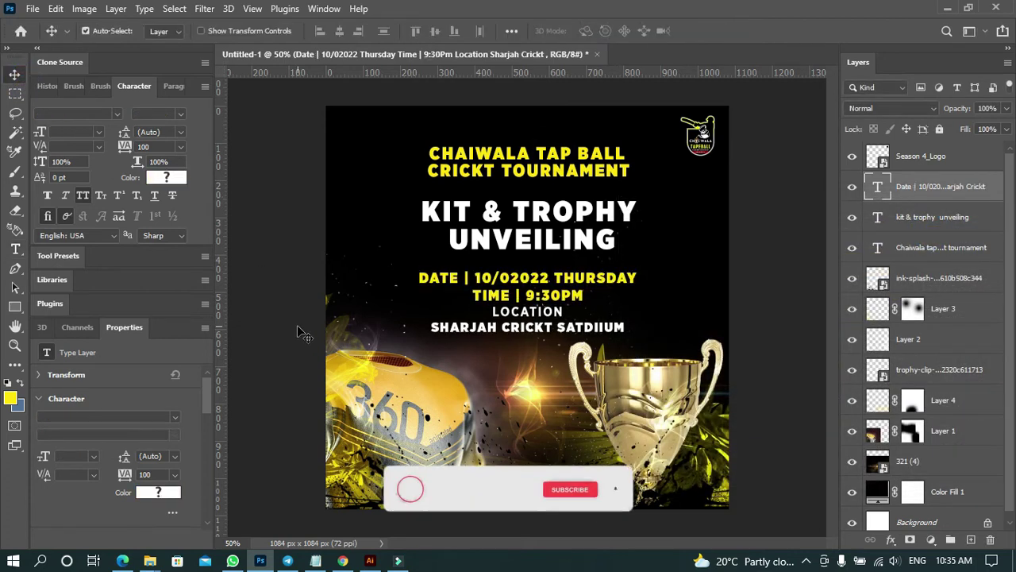
pyautogui.click(798, 357)
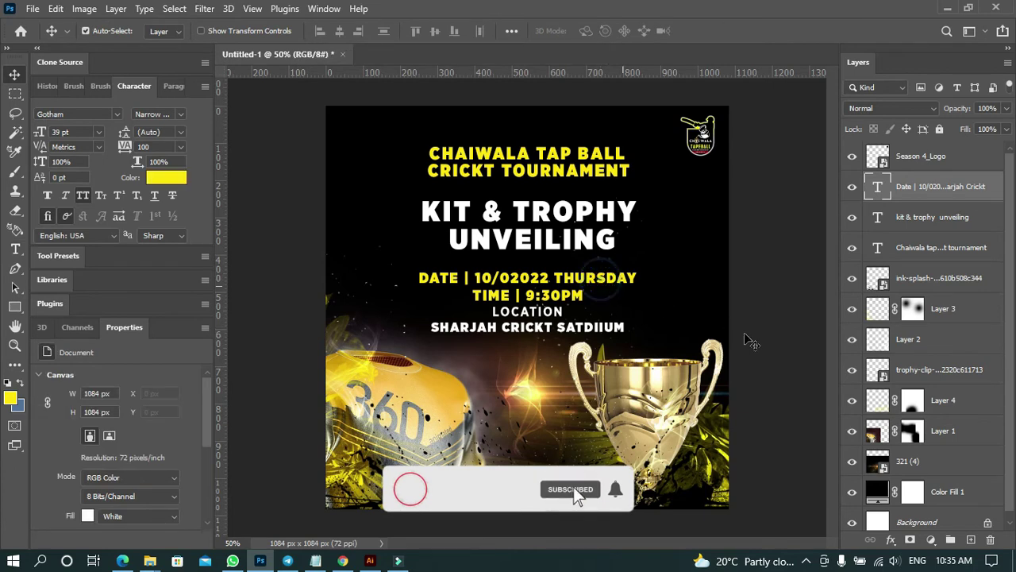
# Nudge the date, time and location text block slightly upward and deselect it.
pyautogui.hotkey('ctrl', 'z')
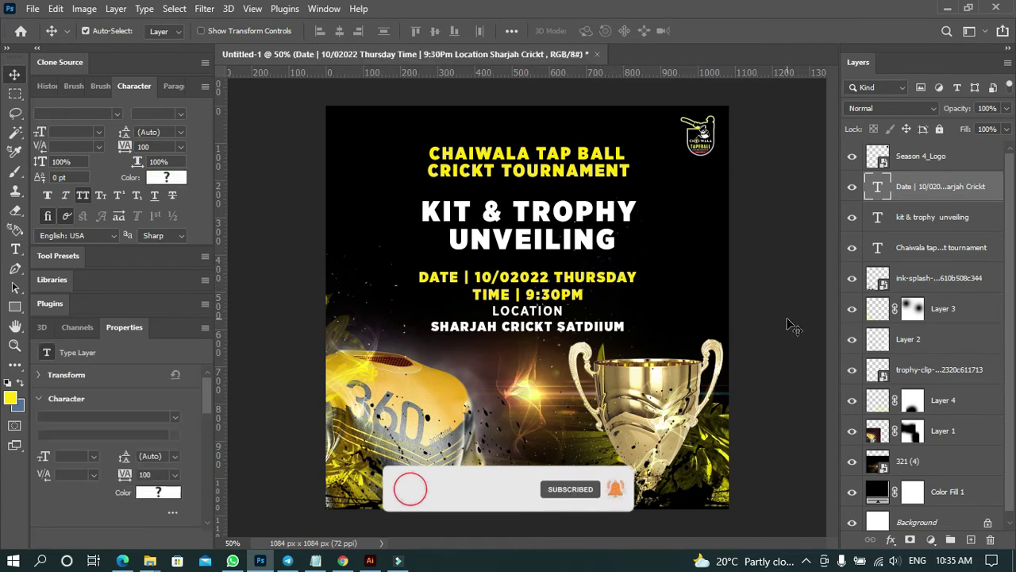
pyautogui.press('Up')
pyautogui.press('Up')
pyautogui.press('Up')
pyautogui.press('Up')
pyautogui.press('Up')
pyautogui.press('Up')
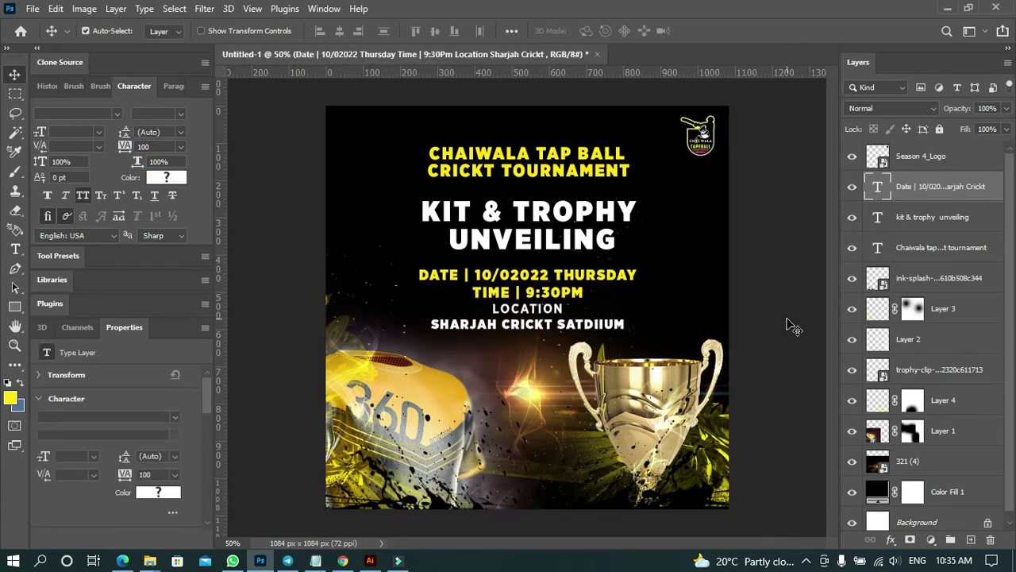
pyautogui.press('Down')
pyautogui.press('Down')
pyautogui.press('Down')
pyautogui.press('Down')
pyautogui.press('Up')
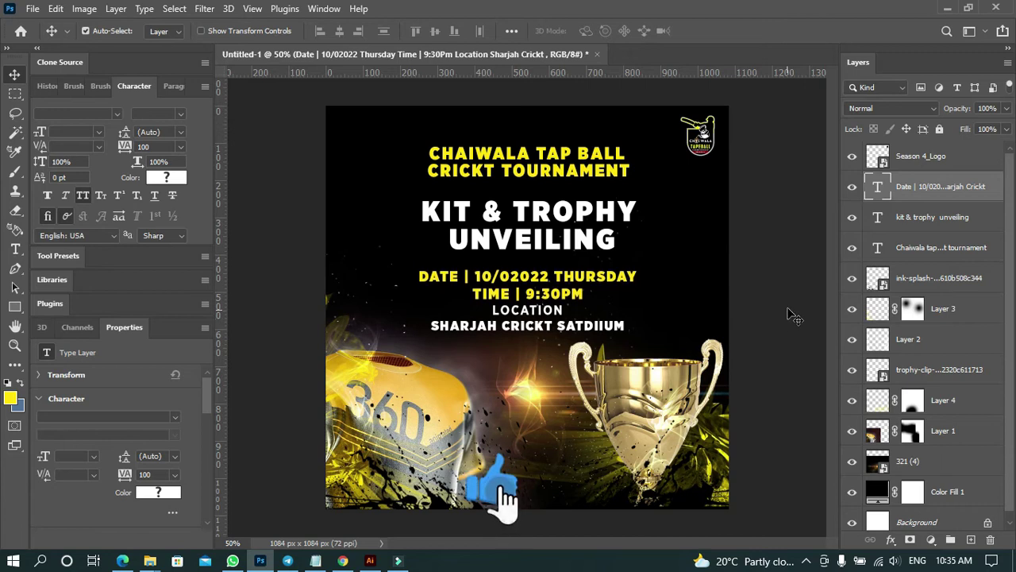
pyautogui.click(280, 286)
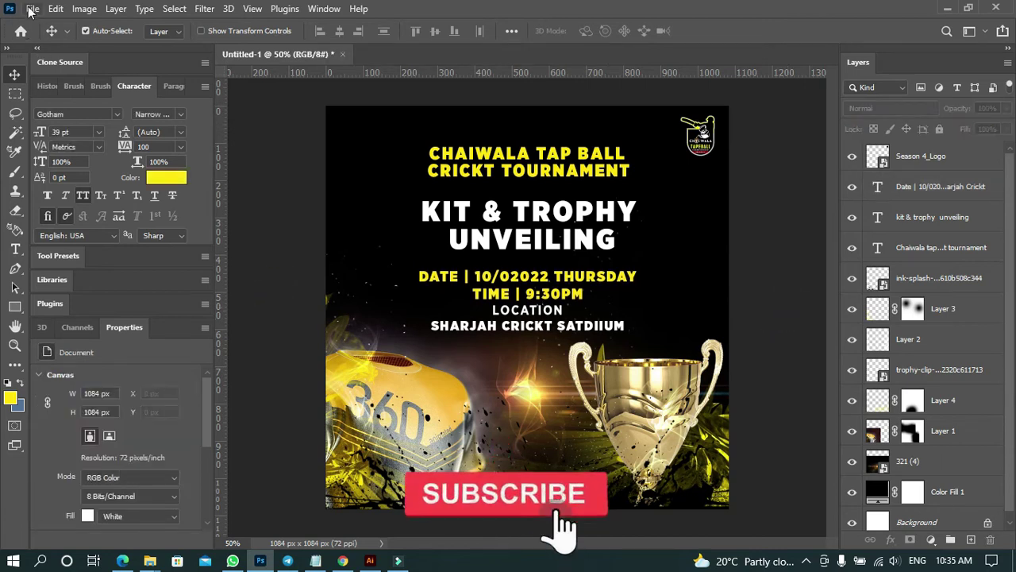
pyautogui.click(32, 8)
pyautogui.click(92, 318)
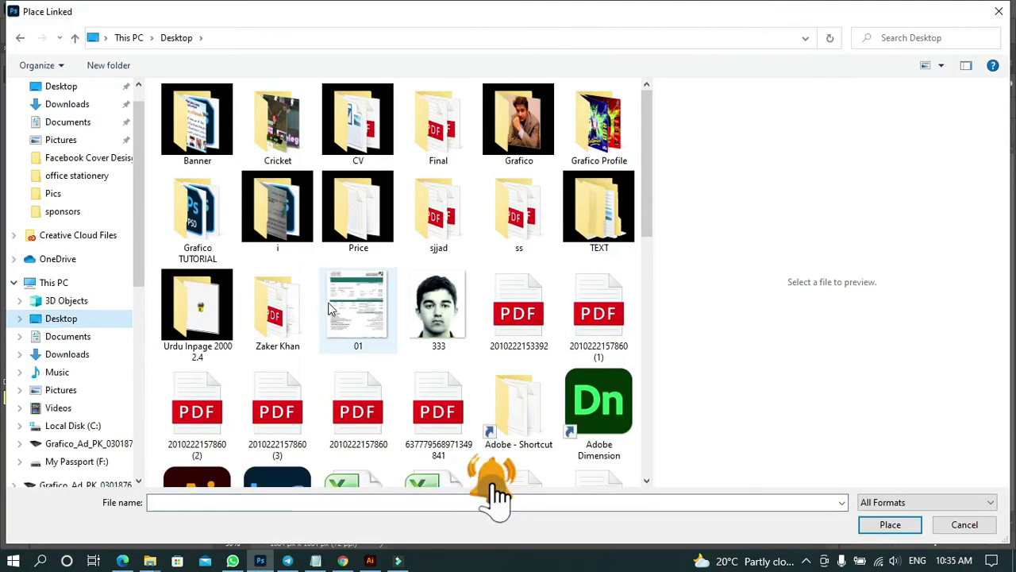
pyautogui.scroll(-2, 109, 373)
pyautogui.click(109, 374)
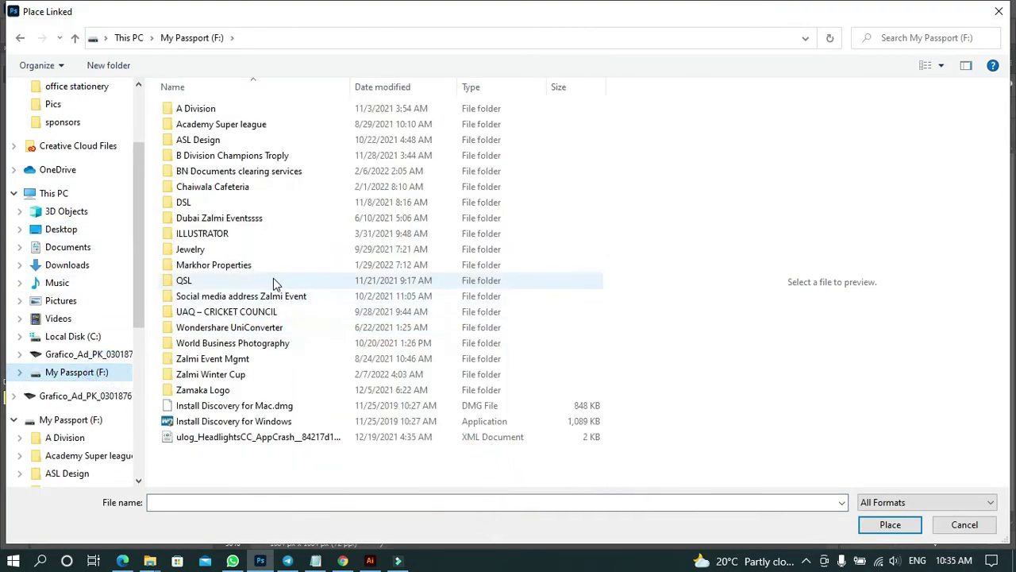
pyautogui.doubleClick(212, 188)
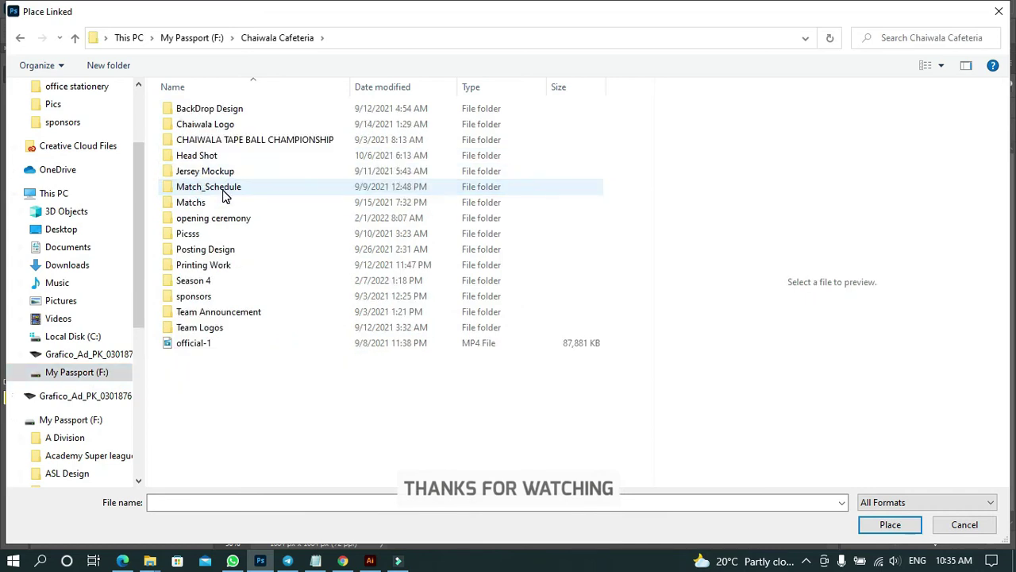
pyautogui.doubleClick(227, 125)
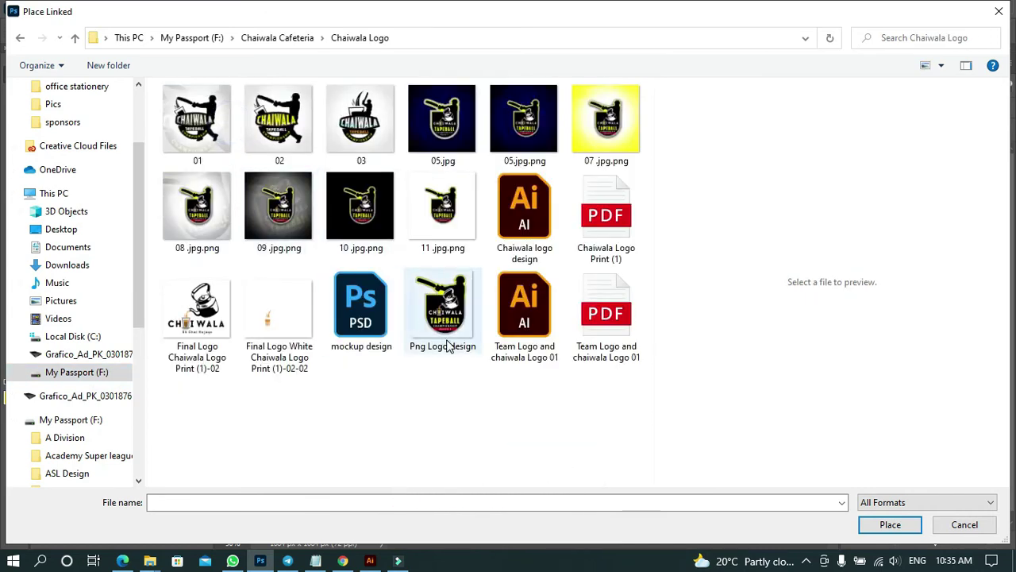
pyautogui.click(223, 318)
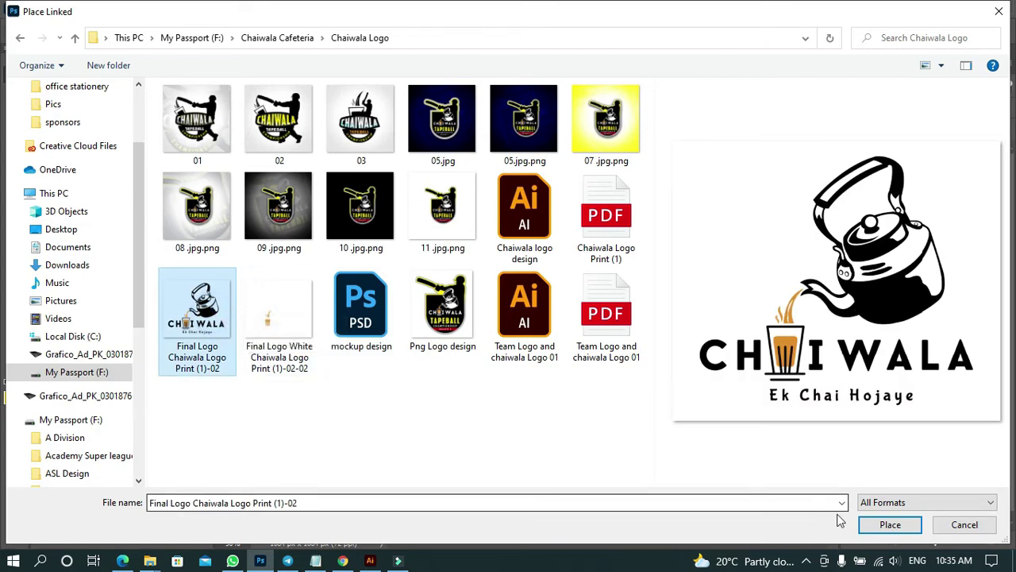
pyautogui.click(883, 524)
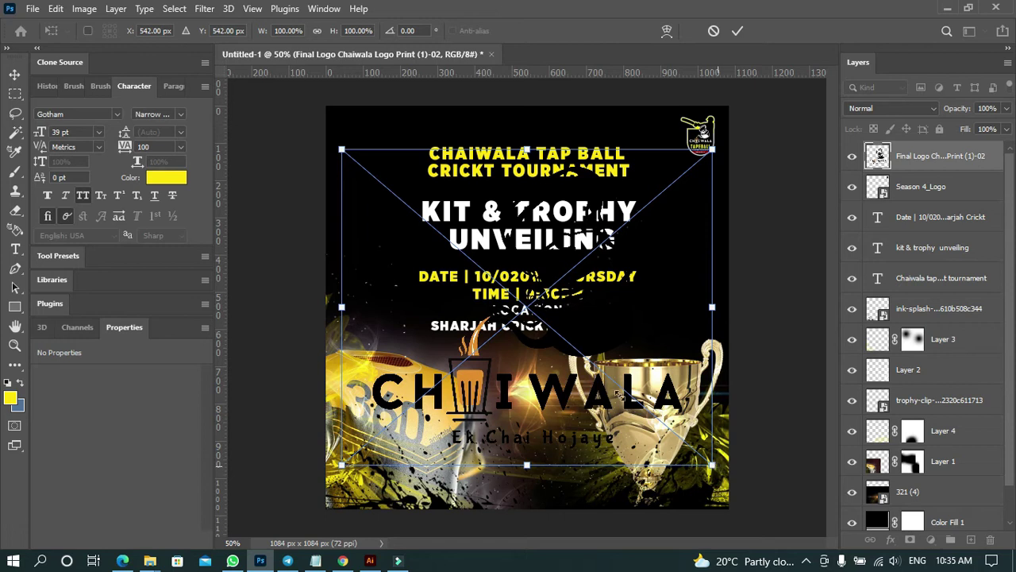
pyautogui.press('Escape')
# Place "Final Logo White Chaiwala Logo Print (1)-02-02" as an embedded image, scaled to about 11.76% in the poster's upper-left corner.
pyautogui.click(32, 8)
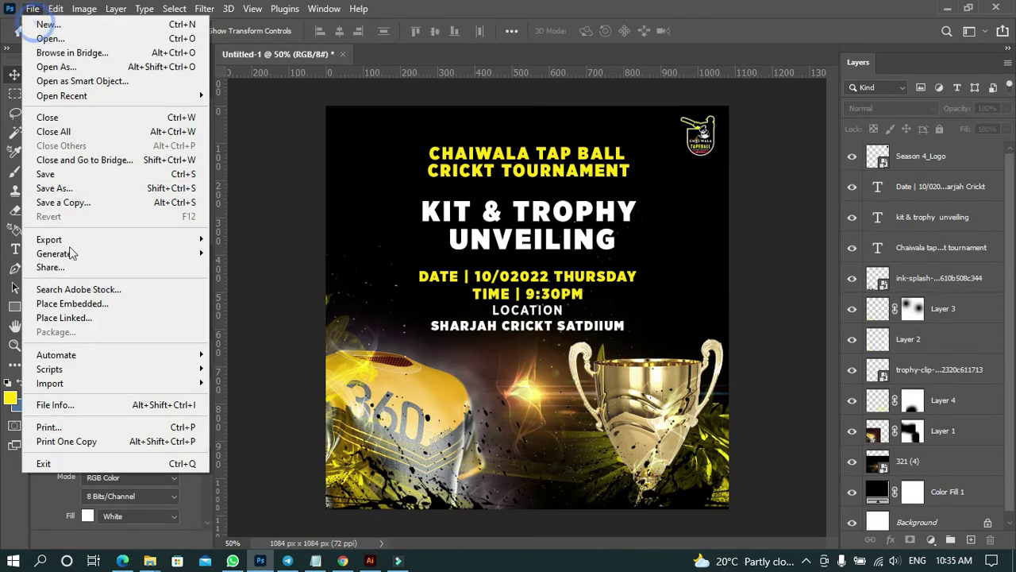
pyautogui.click(73, 303)
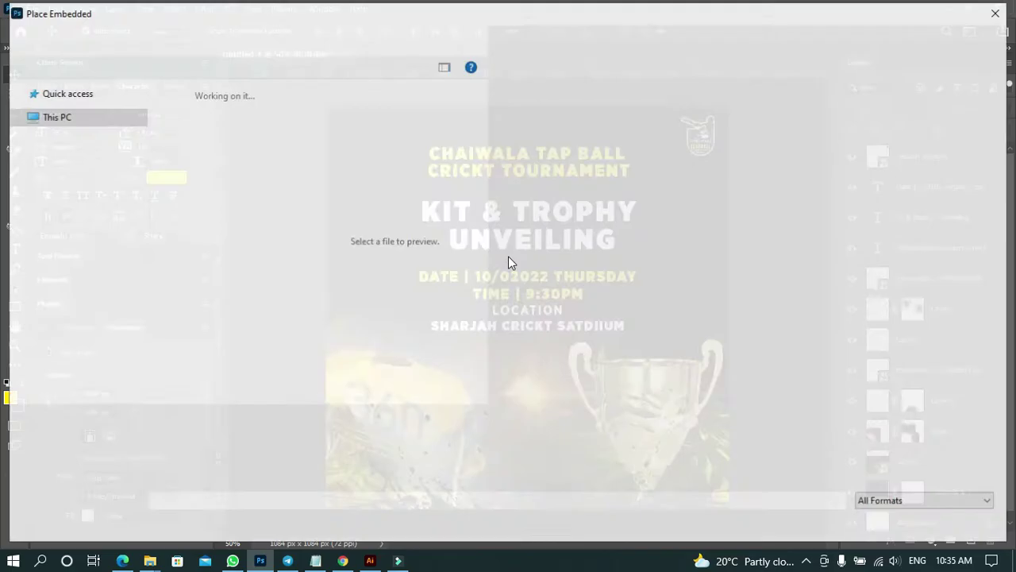
pyautogui.click(279, 318)
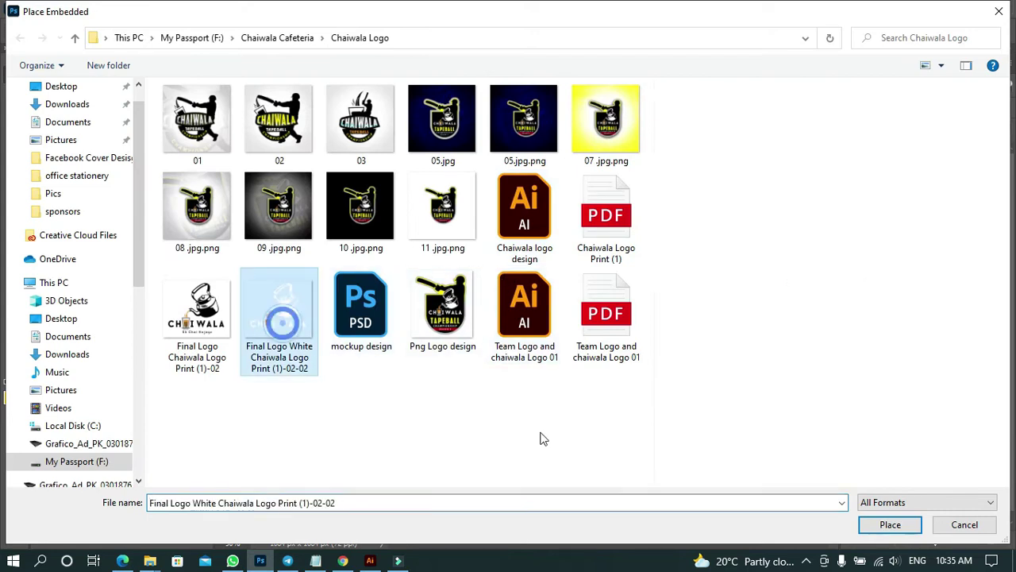
pyautogui.press('Return')
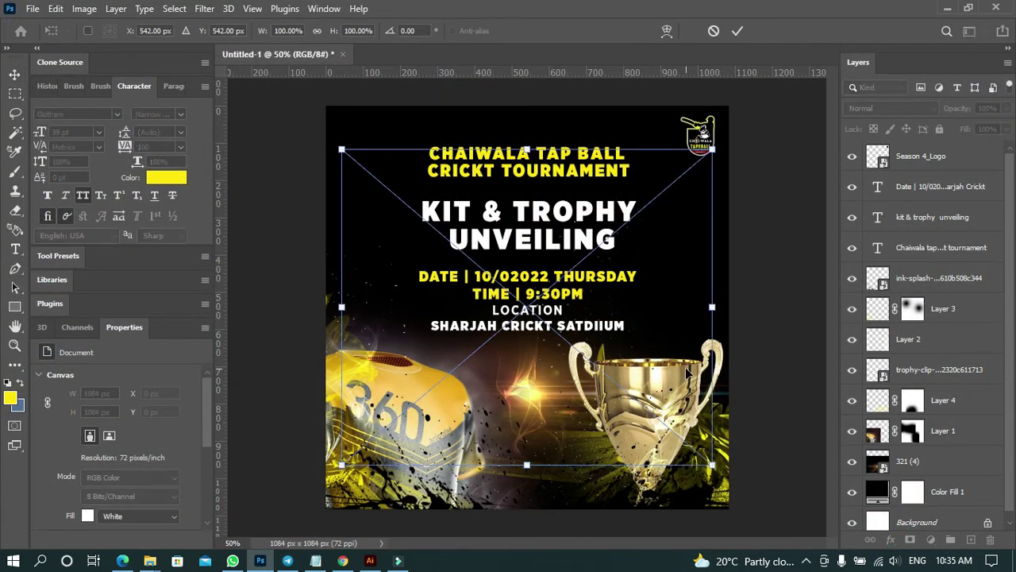
pyautogui.moveTo(711, 462); pyautogui.dragTo(385, 156)
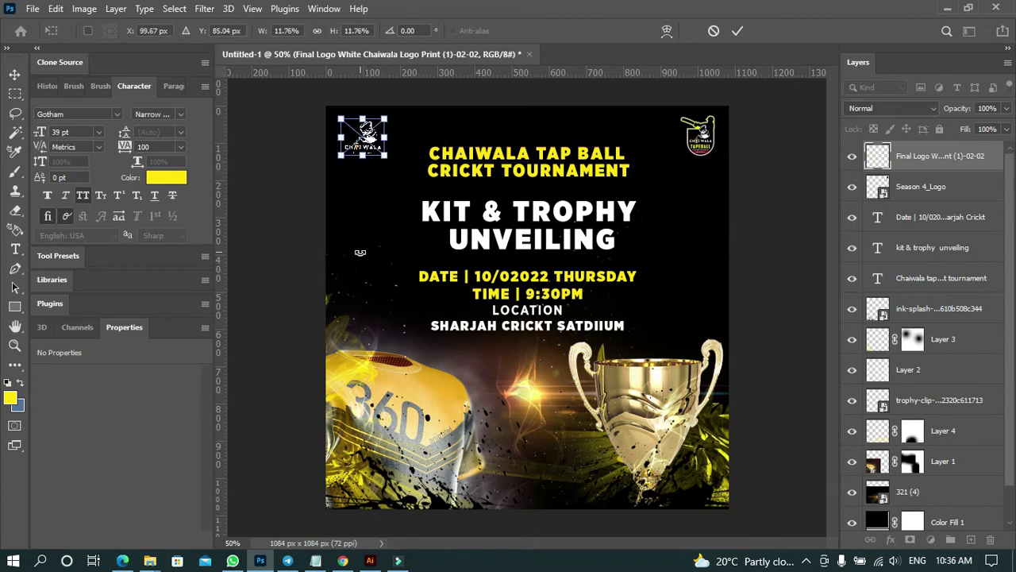
pyautogui.click(316, 226)
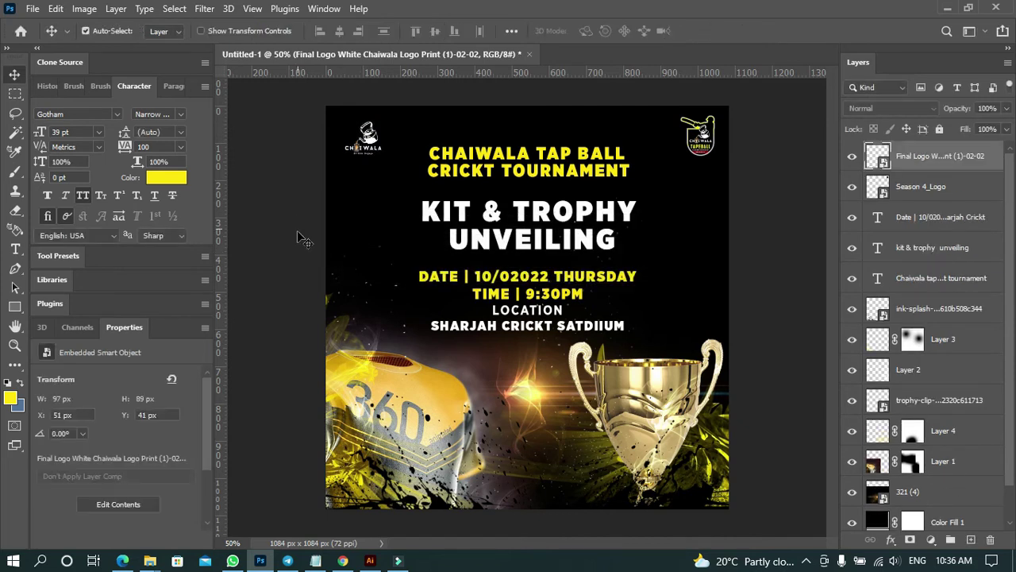
pyautogui.click(305, 245)
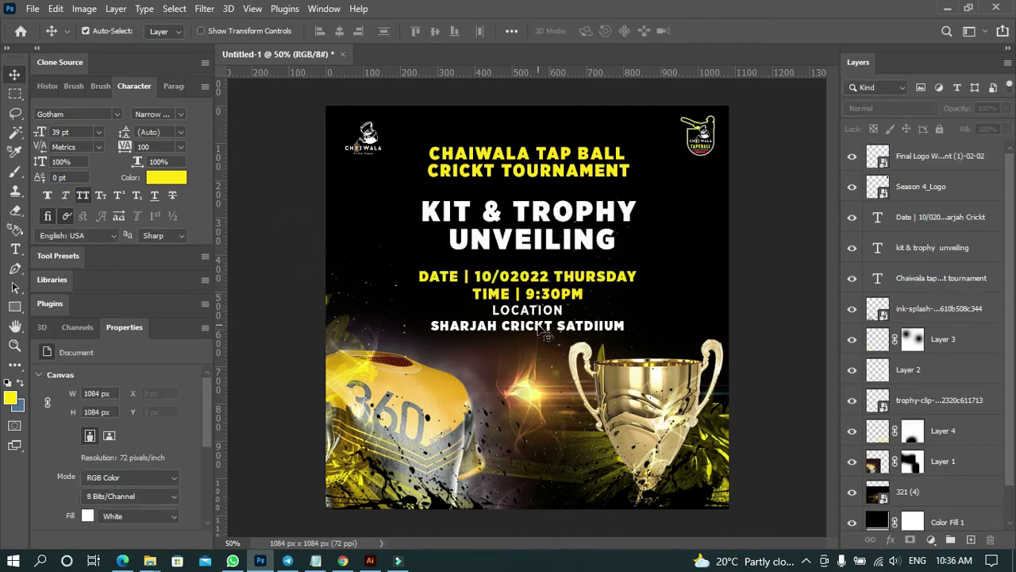
# Move the date and location text block down 10 px and the "Kit & Trophy Unveiling" heading down 20 px.
pyautogui.click(546, 334)
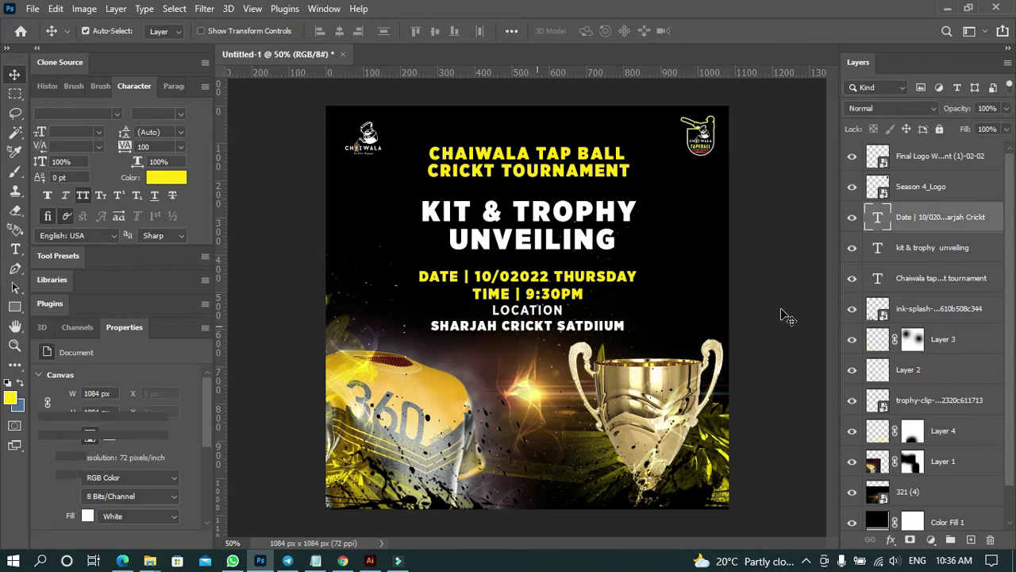
pyautogui.hotkey('shift', 'Down')
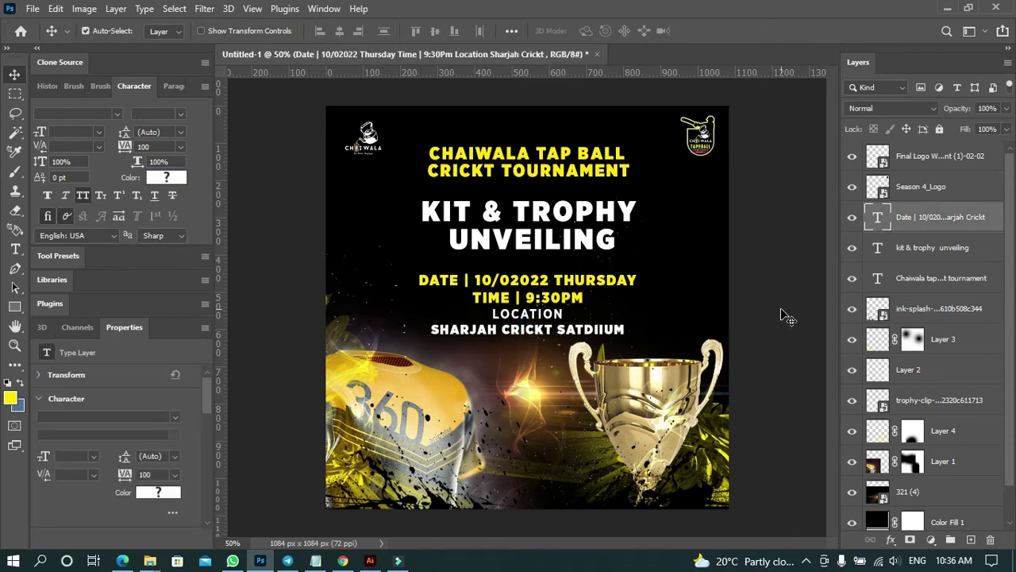
pyautogui.click(541, 244)
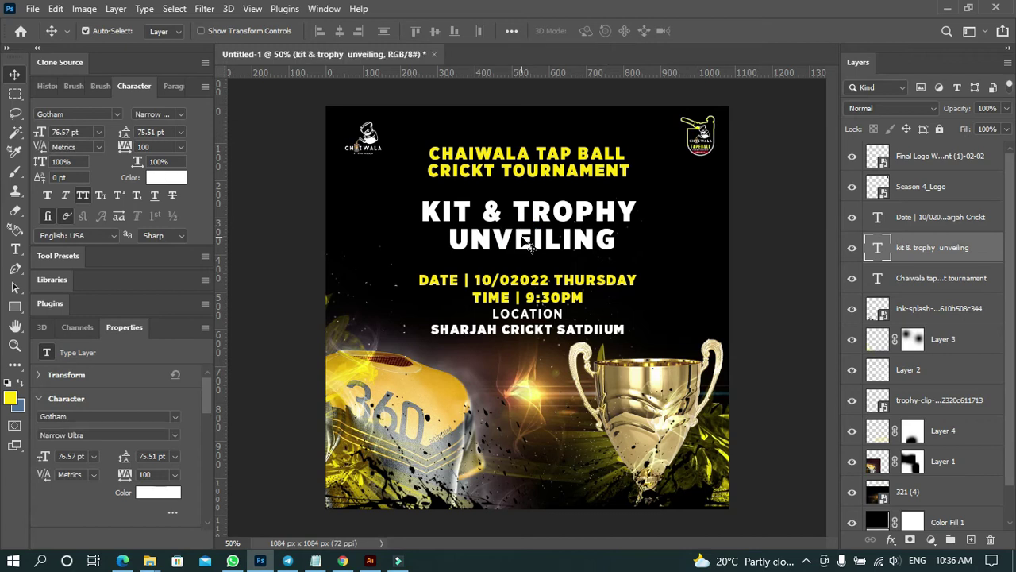
pyautogui.hotkey('shift', 'Down')
pyautogui.hotkey('shift', 'Down')
pyautogui.hotkey('shift', 'Down')
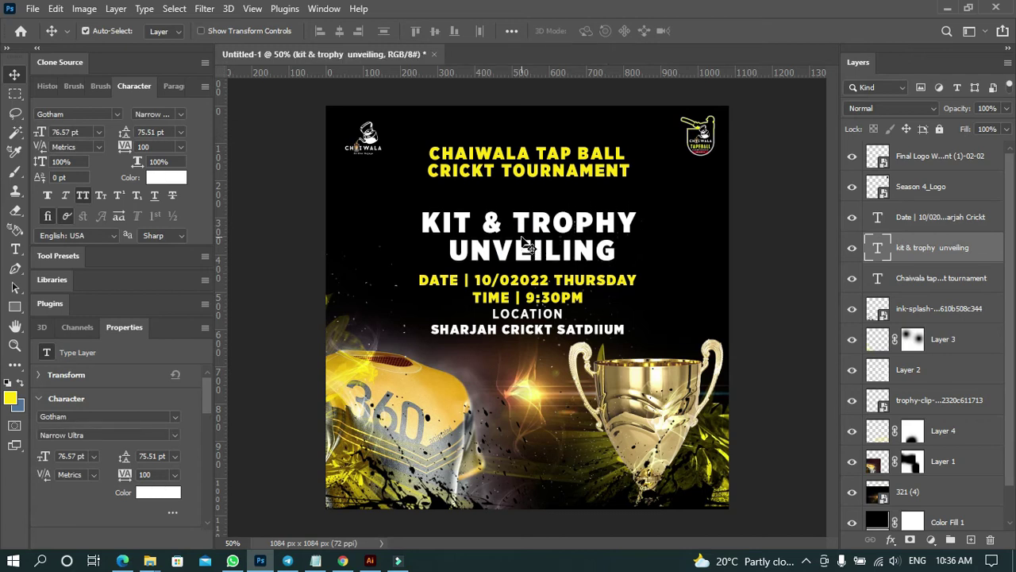
pyautogui.hotkey('shift', 'Up')
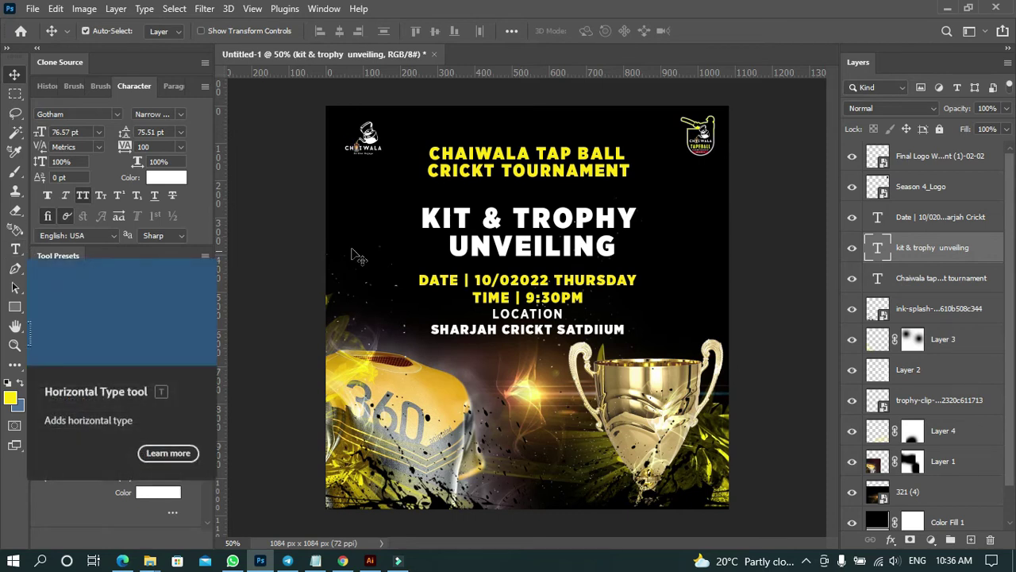
# Nudge the yellow "Chaiwala Tap Ball Crickt Tournament" title down about 16 px toward the main heading.
pyautogui.click(524, 181)
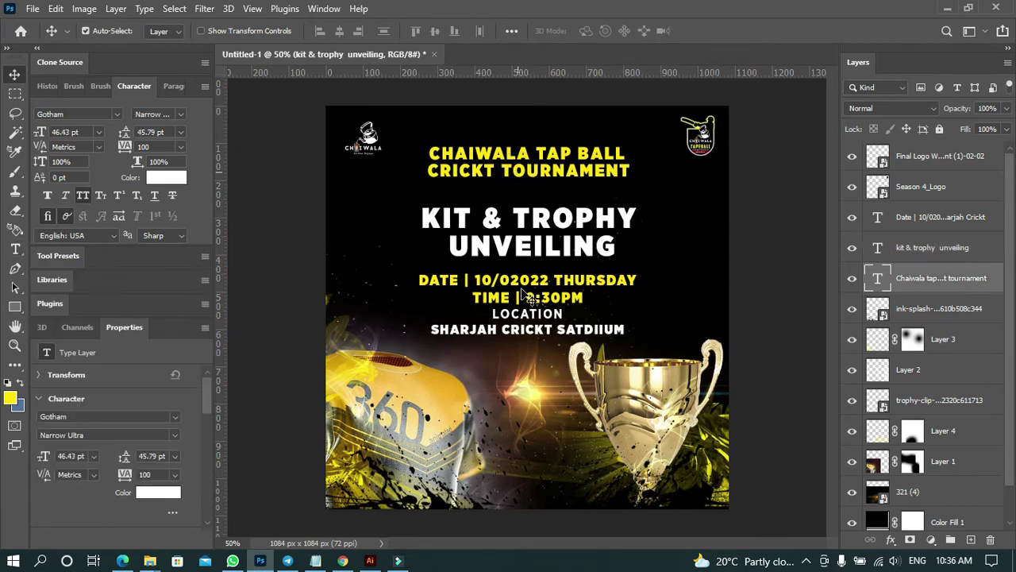
pyautogui.press('Down')
pyautogui.press('Down')
pyautogui.press('Down')
pyautogui.press('Down')
pyautogui.press('Down')
pyautogui.press('Down')
pyautogui.press('Down')
pyautogui.press('Down')
pyautogui.press('Down')
pyautogui.press('Down')
pyautogui.press('Down')
pyautogui.press('Down')
pyautogui.press('Down')
pyautogui.press('Down')
pyautogui.press('Down')
pyautogui.press('Down')
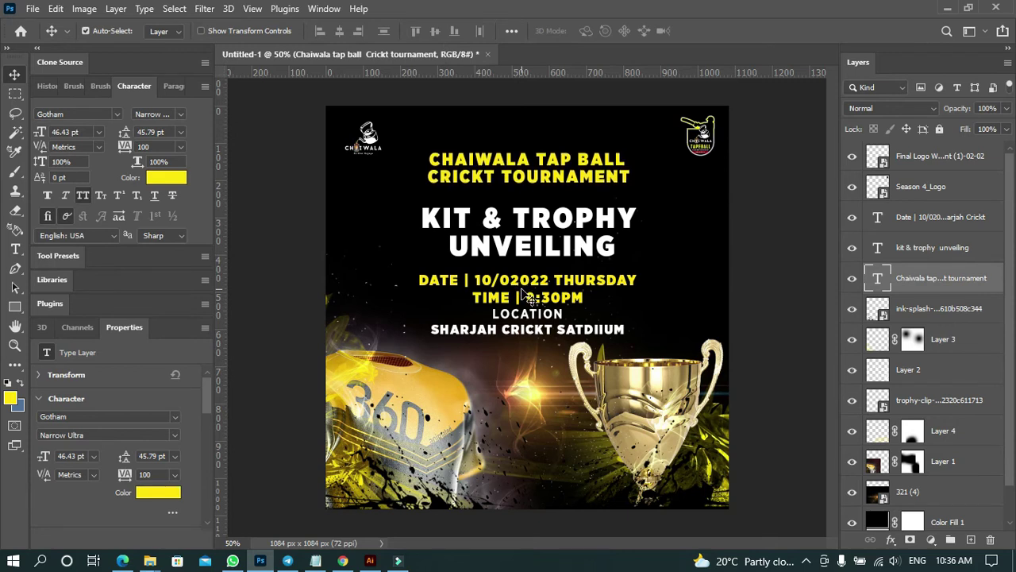
pyautogui.press('Down')
pyautogui.press('Down')
pyautogui.press('Up')
# Rebreak the yellow title so "Chaiwala" stands alone above "Tap Ball Crickt Tournament" on a single line.
pyautogui.press('t')
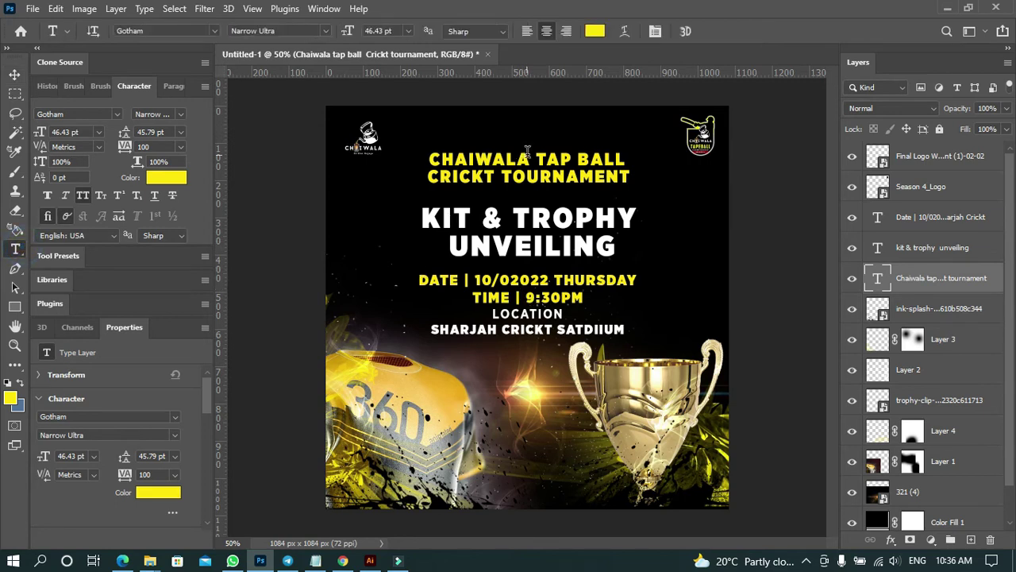
pyautogui.click(533, 157)
pyautogui.press('Return')
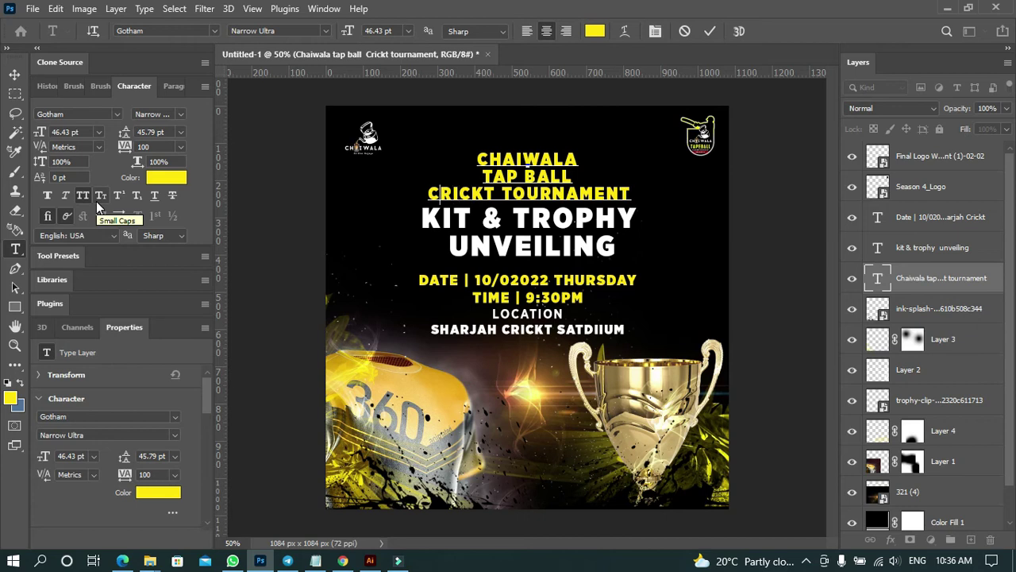
pyautogui.press('Delete')
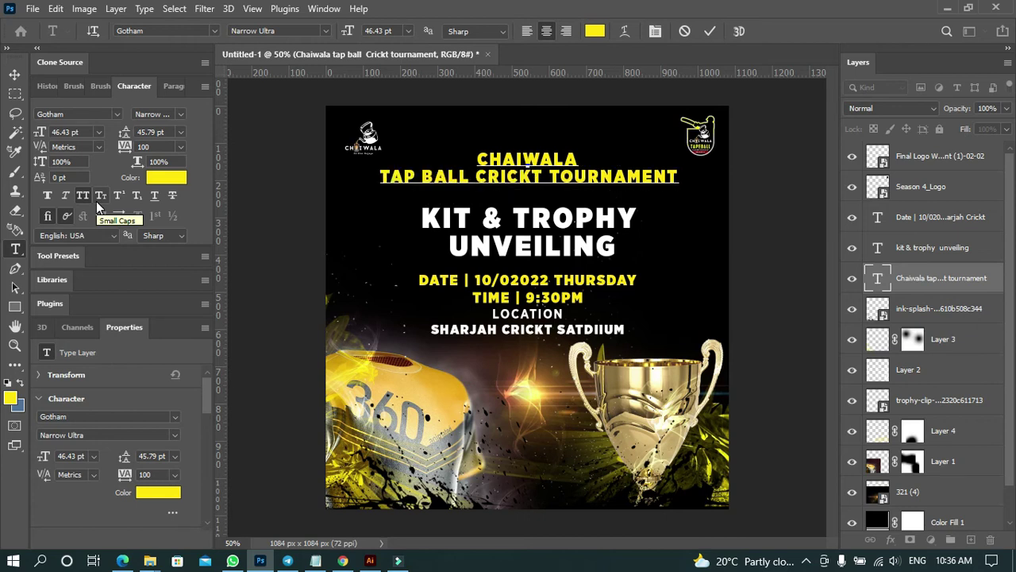
pyautogui.press('Right')
# Increase the font size of the word "Chaiwala" in the yellow title to 57 pt.
pyautogui.doubleClick(512, 157)
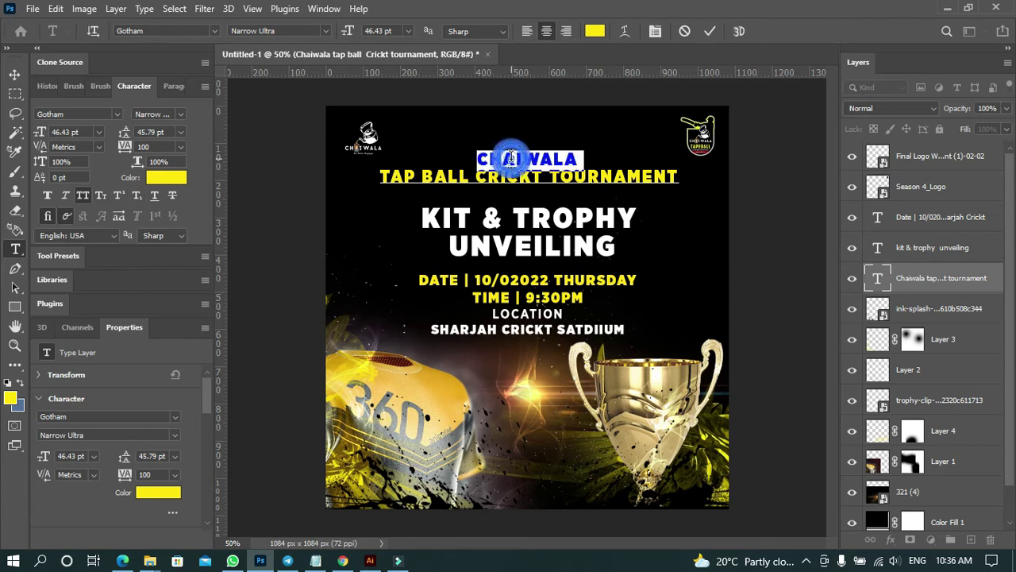
pyautogui.scroll(9, 379, 30)
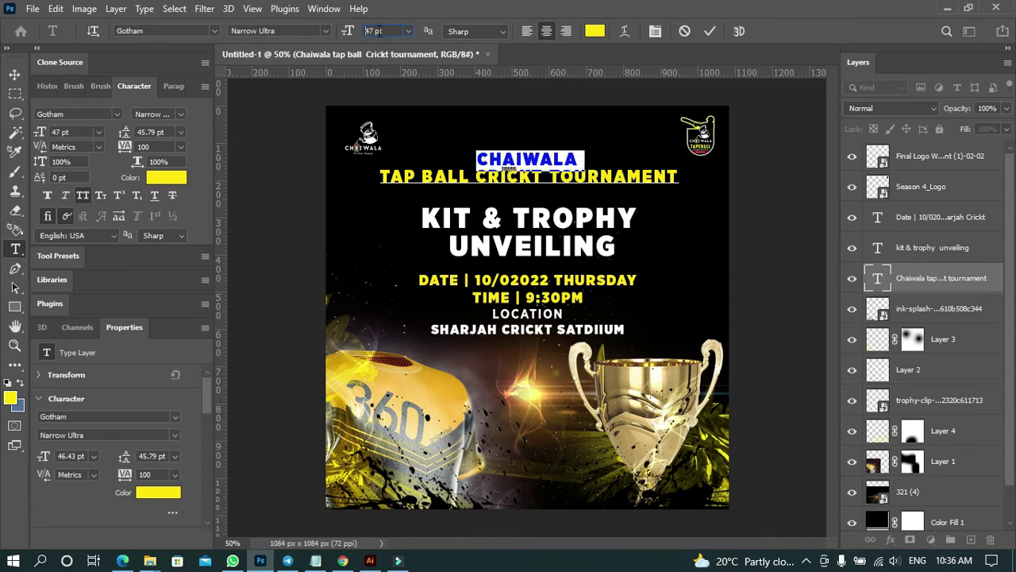
pyautogui.scroll(8, 379, 30)
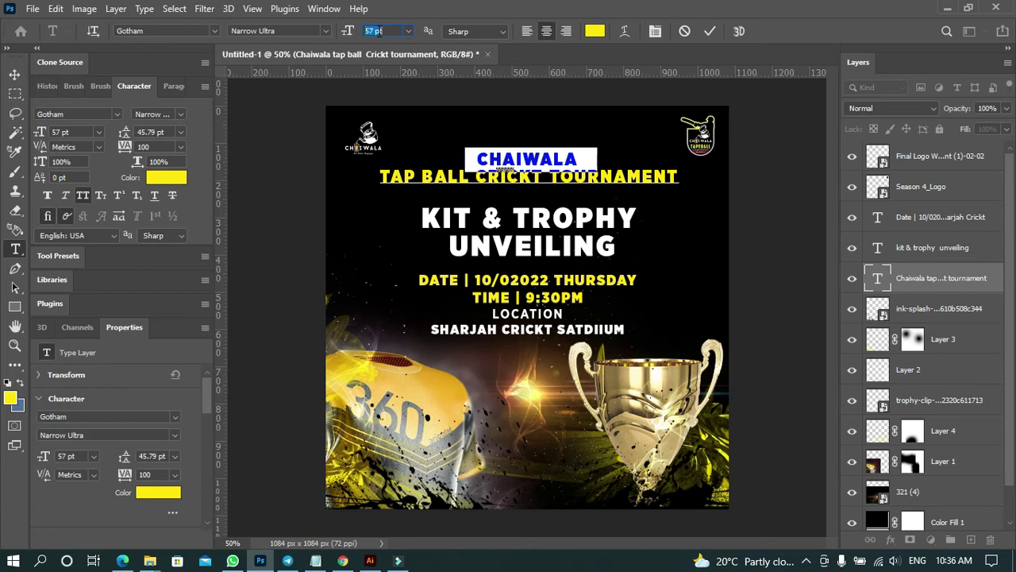
# Increase the word "Chaiwala" in the yellow title to 77 pt and recolor it white.
pyautogui.scroll(6, 379, 30)
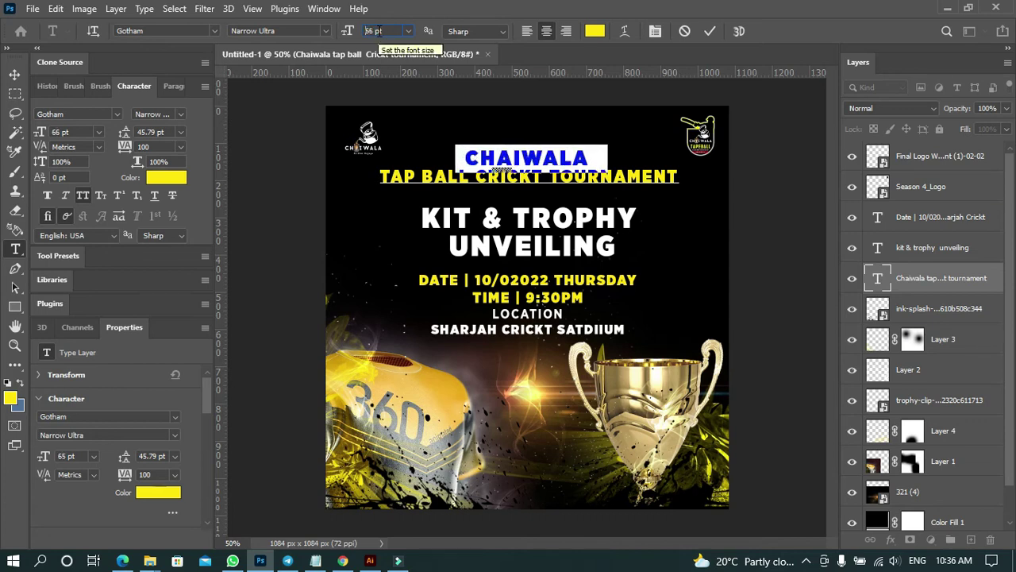
pyautogui.scroll(6, 379, 30)
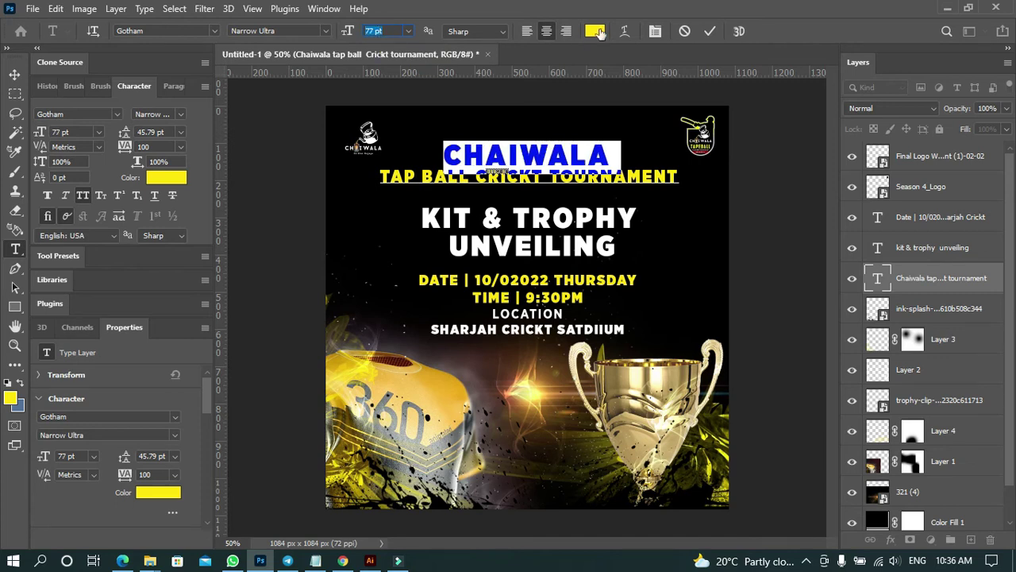
pyautogui.click(595, 31)
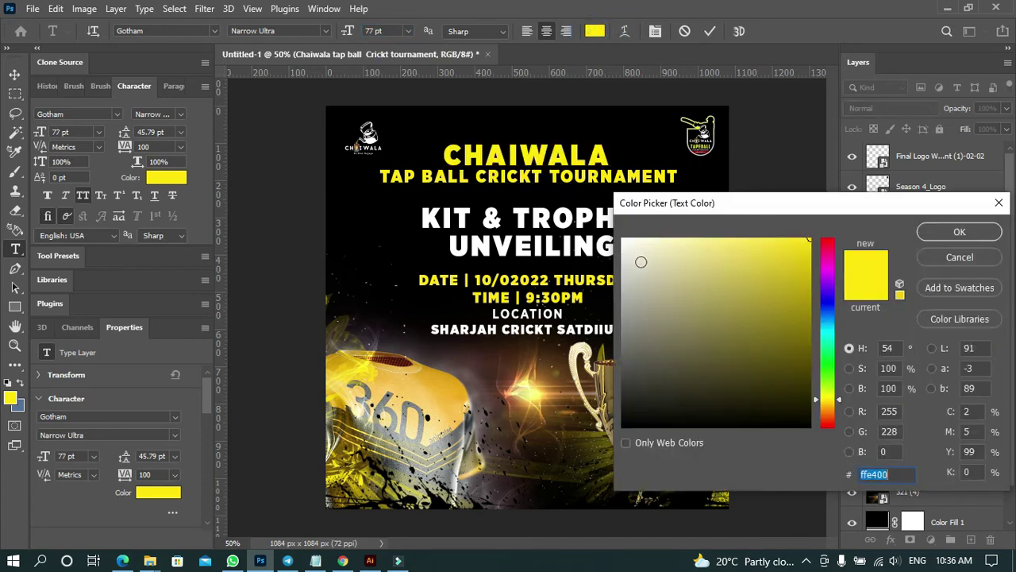
pyautogui.moveTo(641, 262); pyautogui.dragTo(622, 238)
pyautogui.click(933, 236)
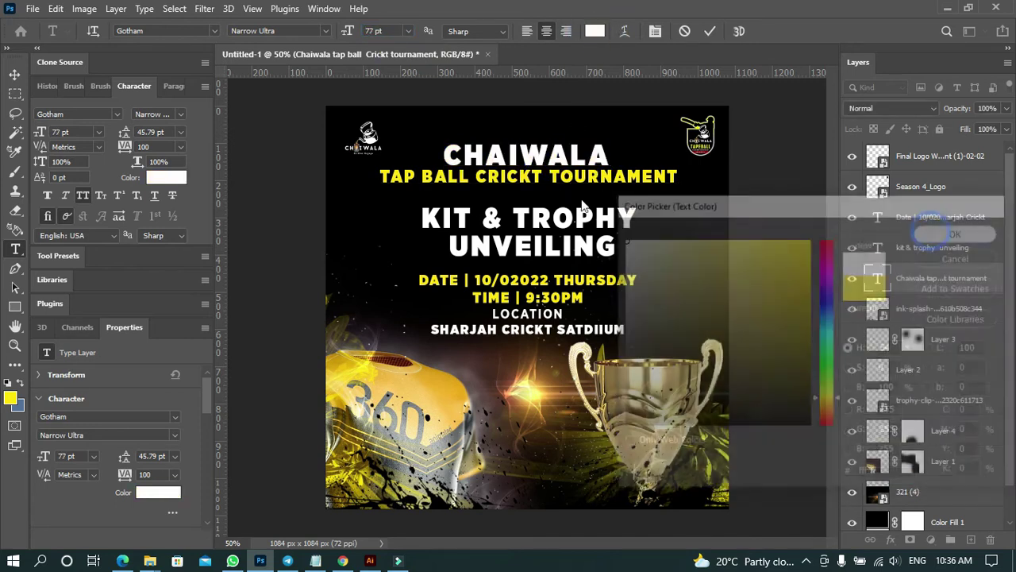
# Set the font size of the "Tap Ball Crickt Tournament" line to 35 pt.
pyautogui.click(545, 175)
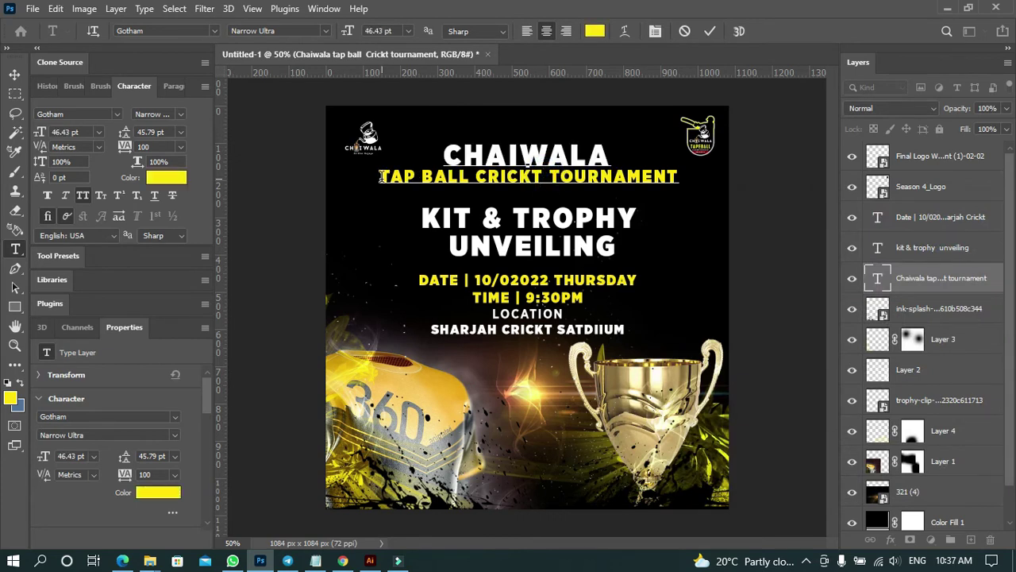
pyautogui.moveTo(380, 176); pyautogui.dragTo(681, 176)
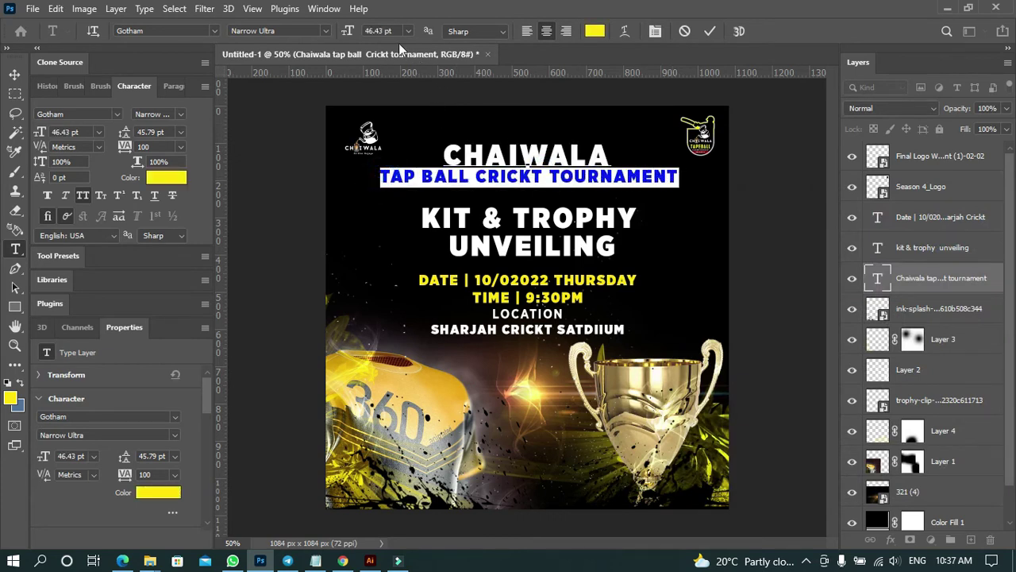
pyautogui.click(378, 31)
pyautogui.click(373, 31)
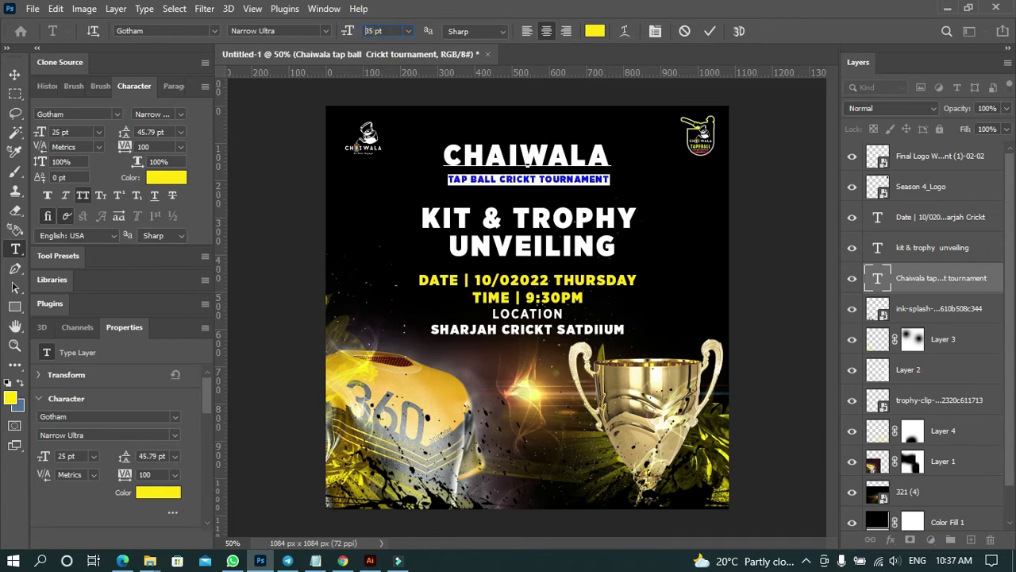
pyautogui.press('Return')
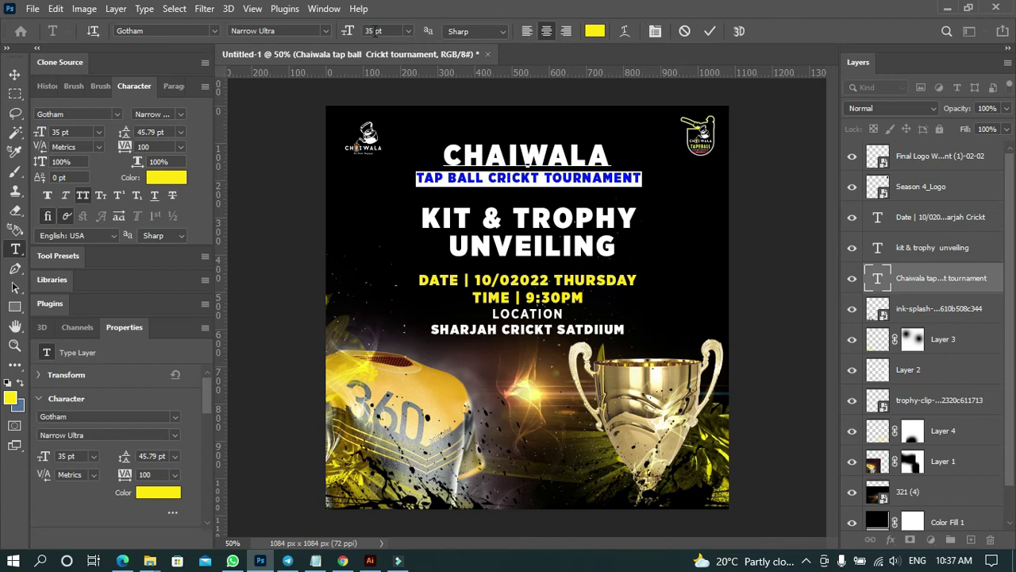
pyautogui.hotkey('ctrl', 'Return')
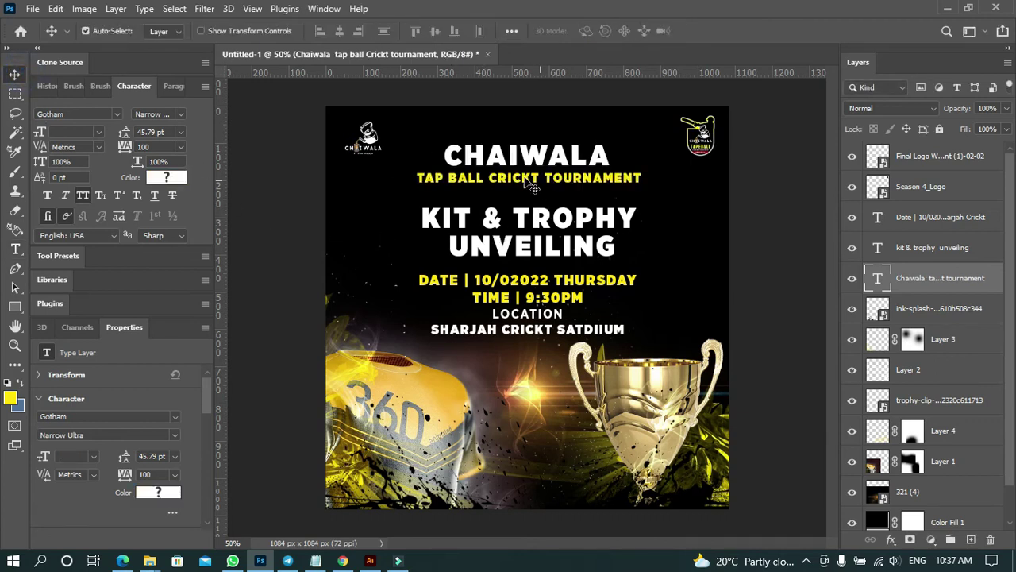
# Nudge the "Chaiwala Tap Ball Crickt Tournament" title a few pixels right to center it above the main heading.
pyautogui.press('Right')
pyautogui.press('Right')
pyautogui.press('Right')
pyautogui.press('Right')
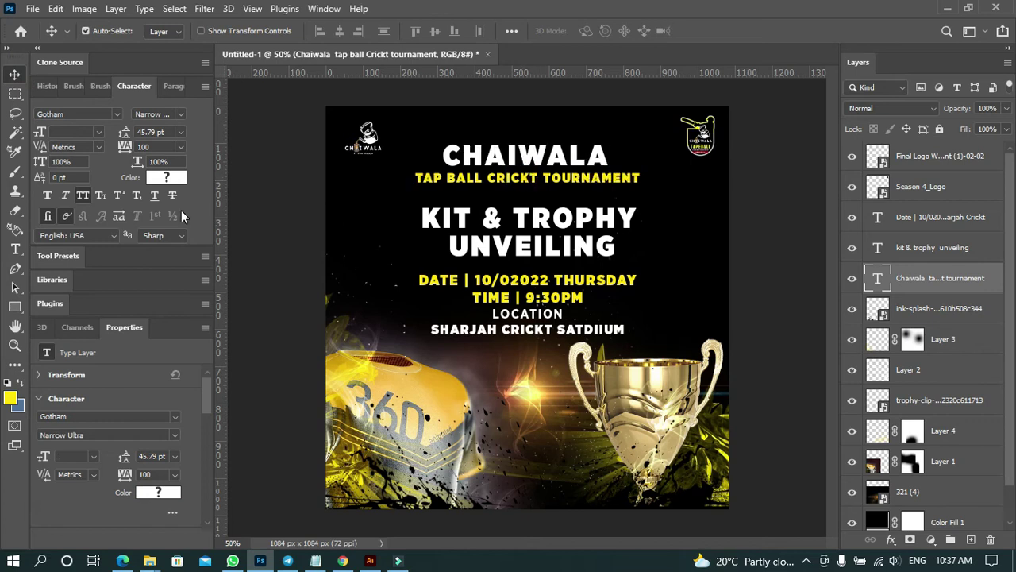
pyautogui.press('Right')
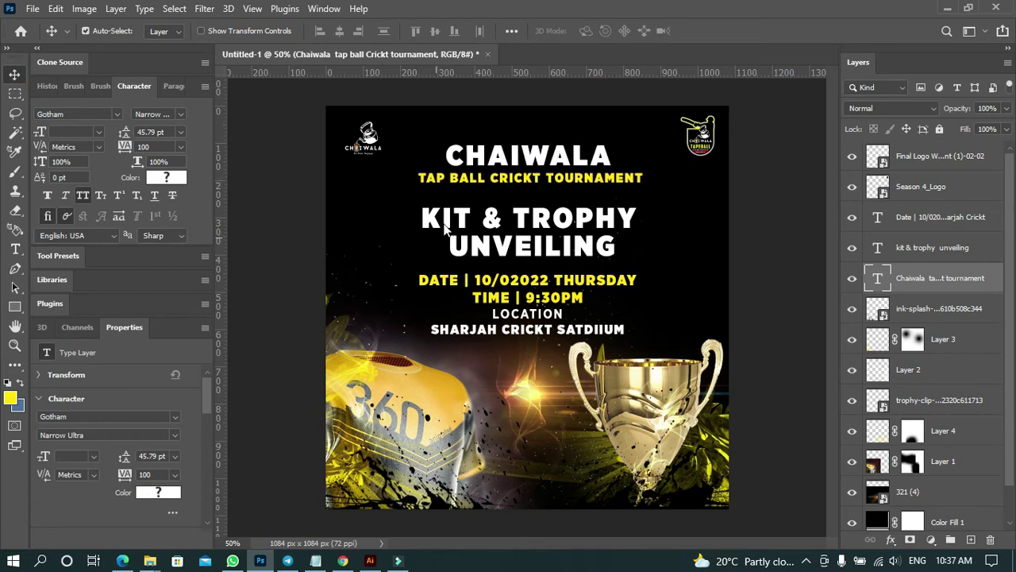
# Nudge the "Kit & Trophy Unveiling" heading up about 8 px toward the tournament title.
pyautogui.click(454, 226)
pyautogui.press('Up')
pyautogui.press('Up')
pyautogui.press('Up')
pyautogui.press('Up')
pyautogui.press('Up')
pyautogui.press('Up')
pyautogui.press('Up')
pyautogui.press('Up')
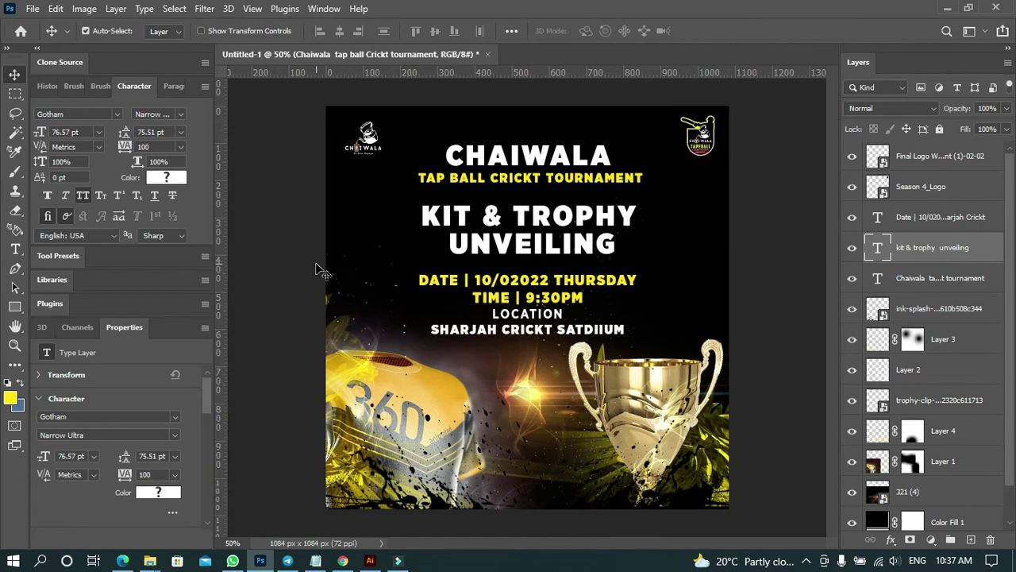
# Nudge the date, time and location text block up about 10 px toward the heading.
pyautogui.click(490, 293)
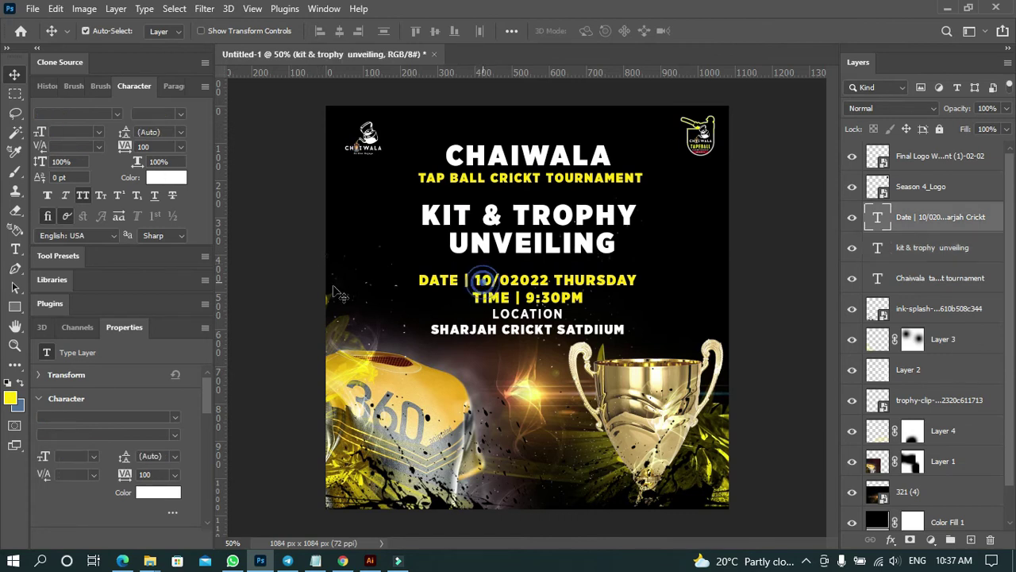
pyautogui.press('Up')
pyautogui.press('Up')
pyautogui.press('Up')
pyautogui.press('Up')
pyautogui.press('Up')
pyautogui.press('Up')
pyautogui.press('Up')
pyautogui.press('Up')
pyautogui.press('Up')
pyautogui.press('Up')
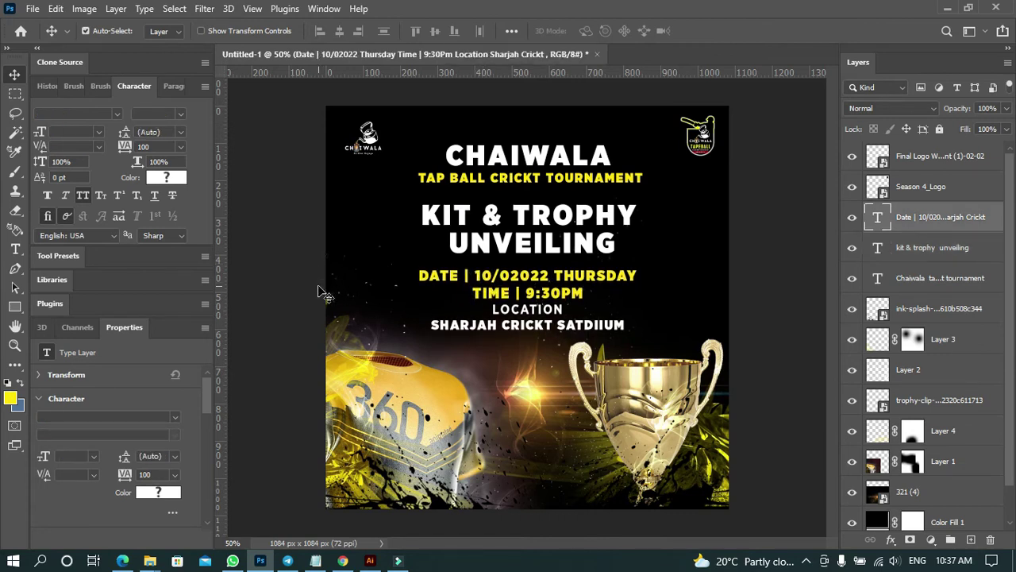
# Fine-tune the vertical spacing by raising the "Kit & Trophy Unveiling" heading and the date and location block a few more pixels.
pyautogui.click(522, 219)
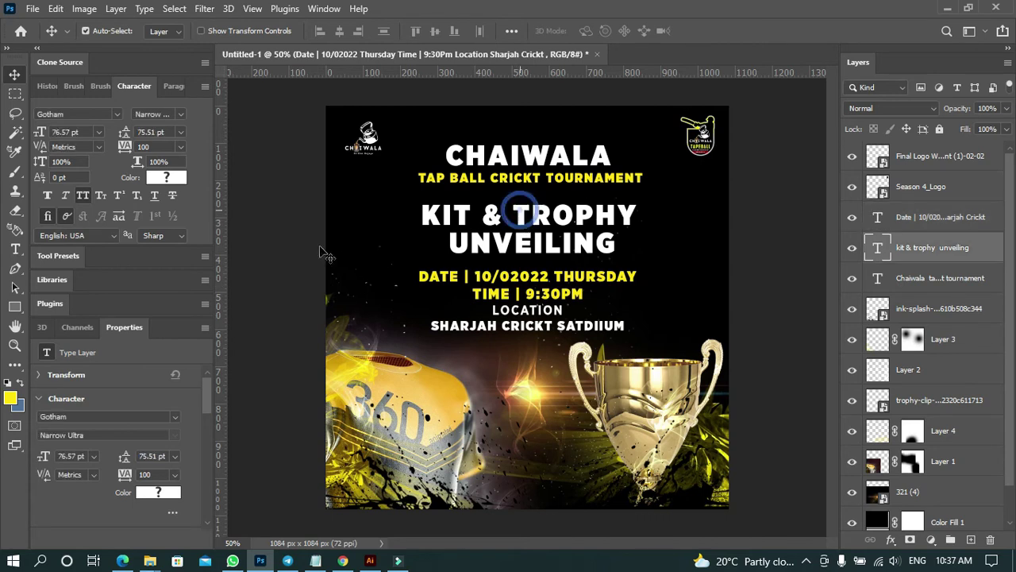
pyautogui.press('Up')
pyautogui.press('Up')
pyautogui.press('Up')
pyautogui.press('Up')
pyautogui.press('Up')
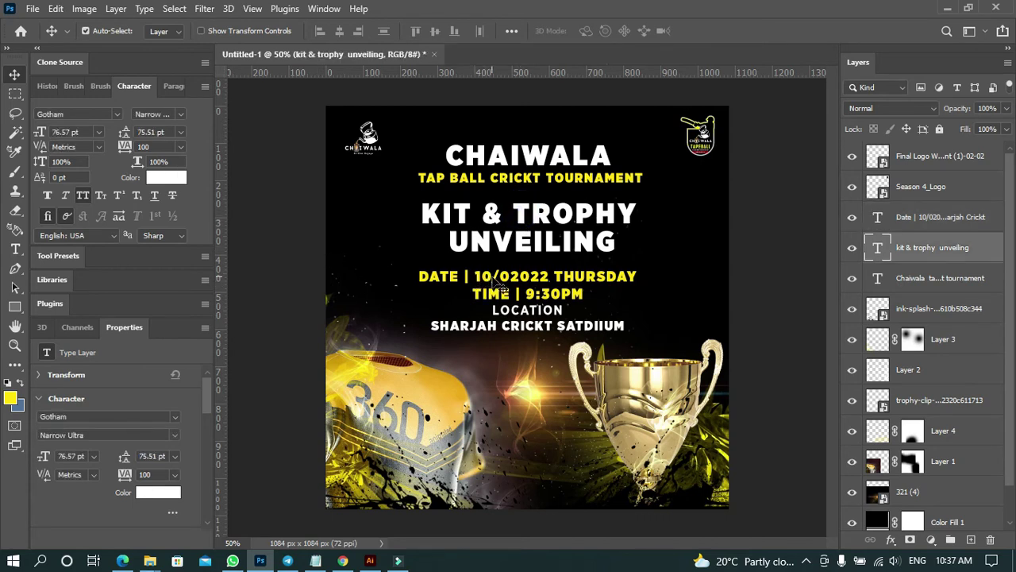
pyautogui.click(501, 282)
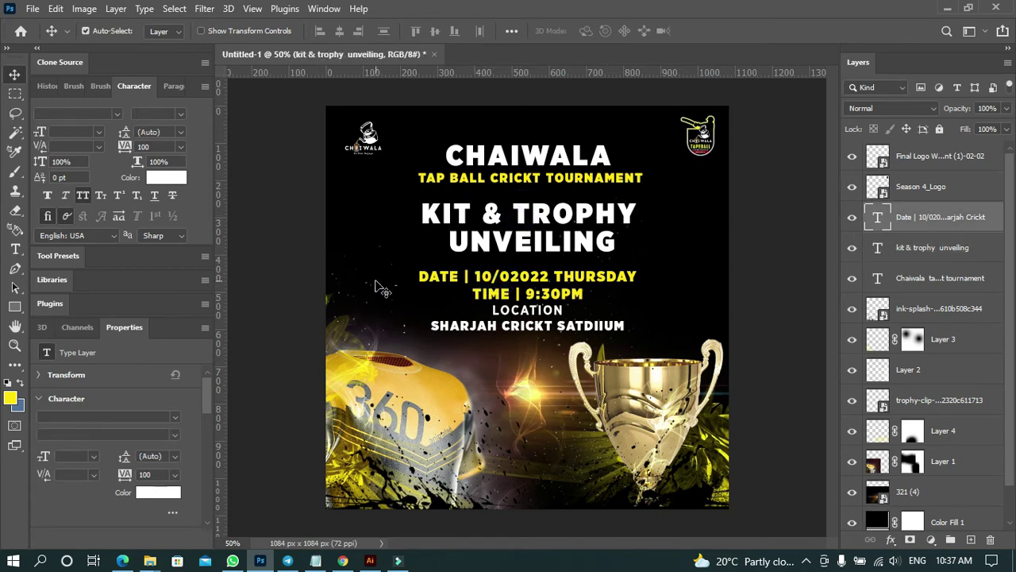
pyautogui.press('Up')
pyautogui.press('Up')
pyautogui.press('Up')
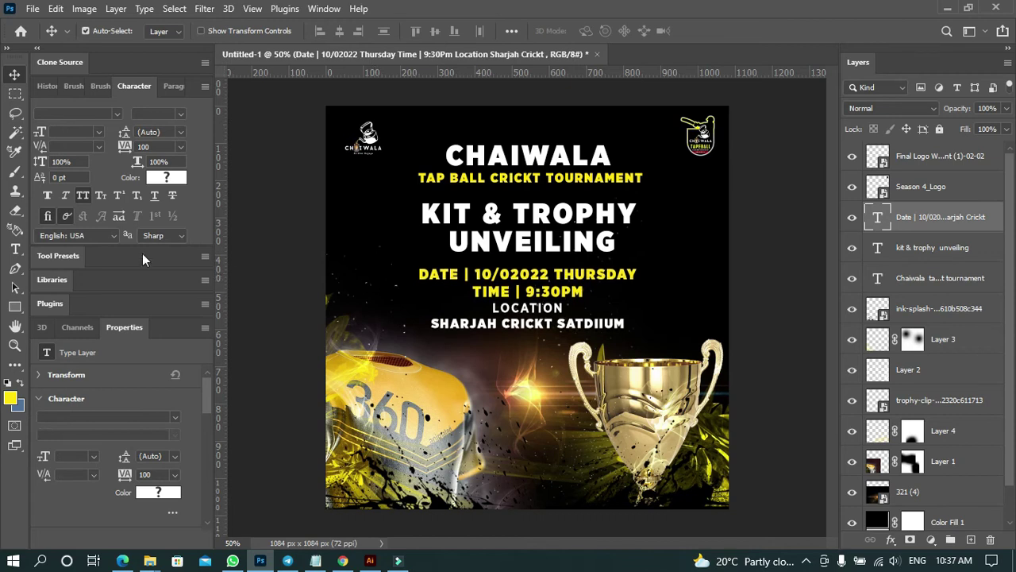
# Rewrite the date line as "Date | 10-02-022 | Thursday", using hyphens and a separator bar before the weekday.
pyautogui.click(16, 249)
pyautogui.click(498, 273)
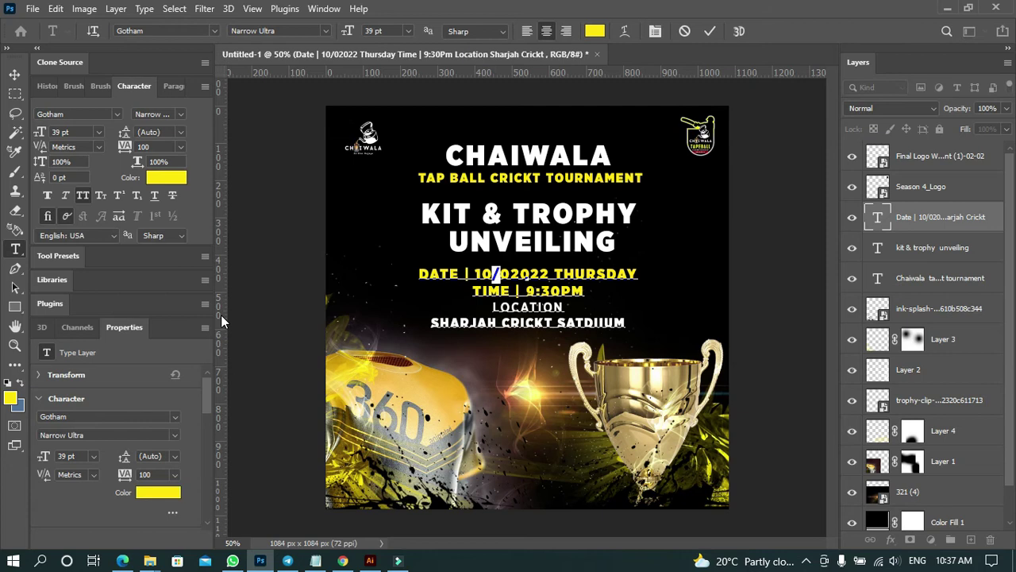
pyautogui.write('2')
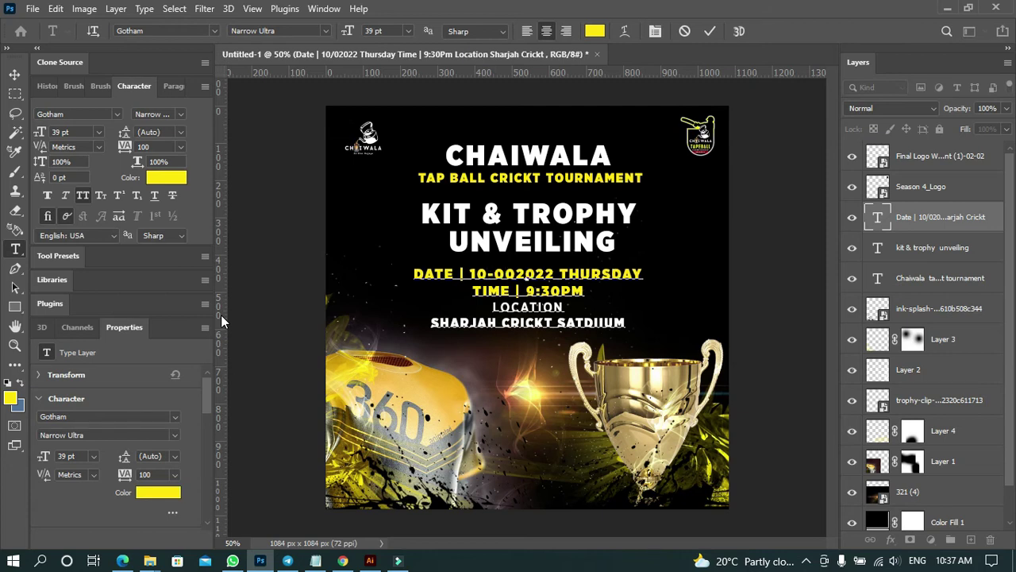
pyautogui.press('BackSpace')
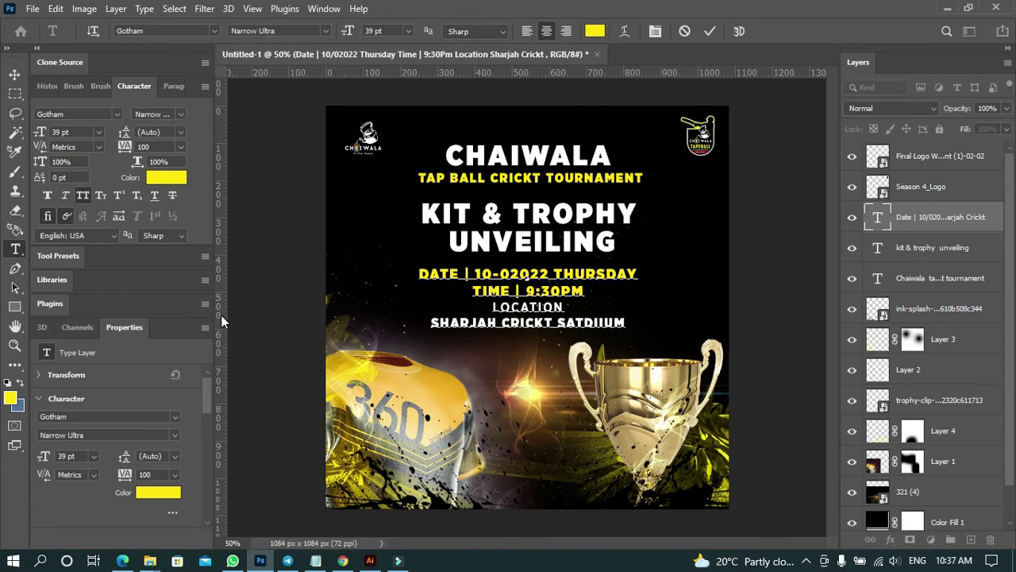
pyautogui.write('-022 ')
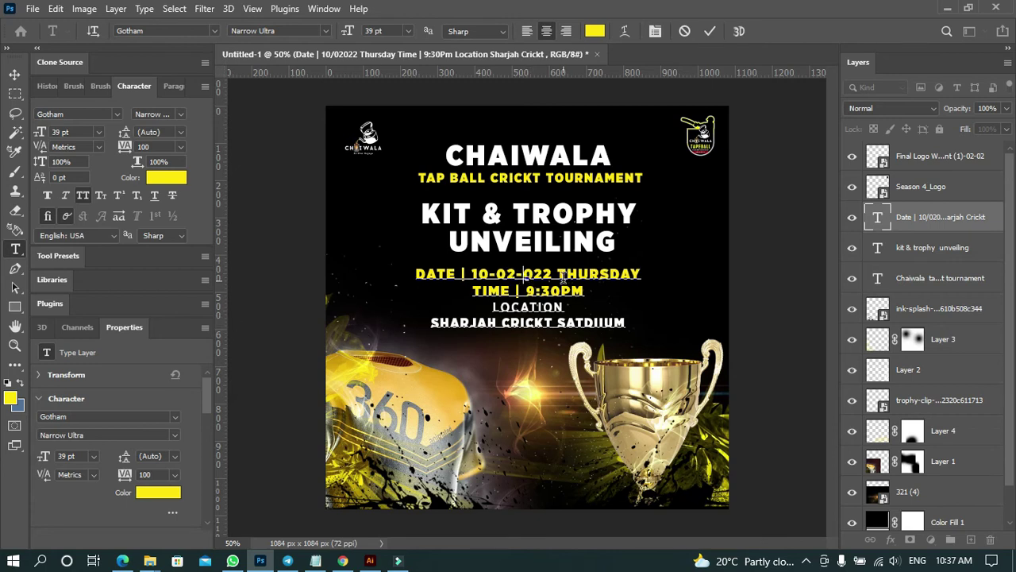
pyautogui.write('|')
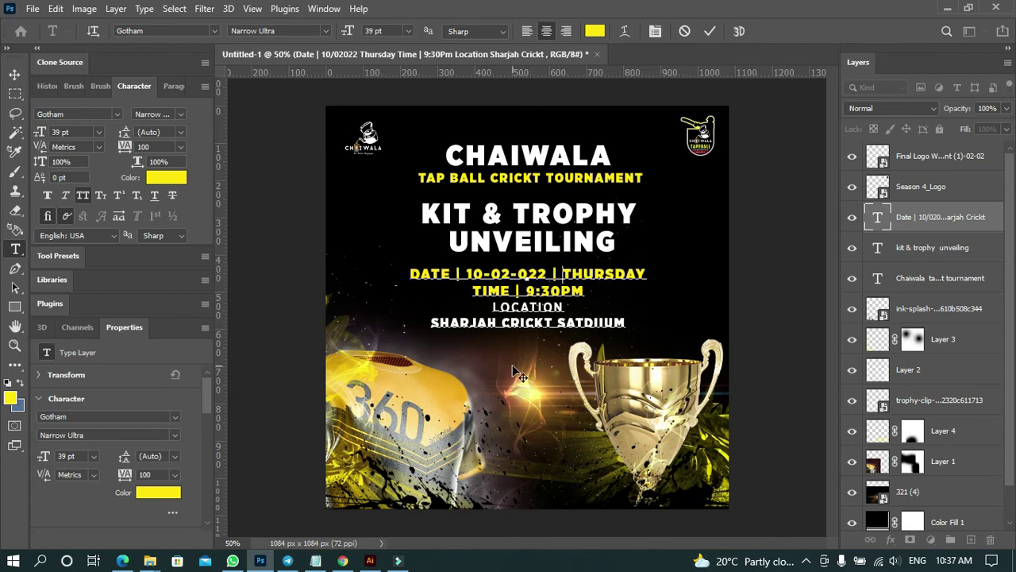
pyautogui.hotkey('ctrl', 'Return')
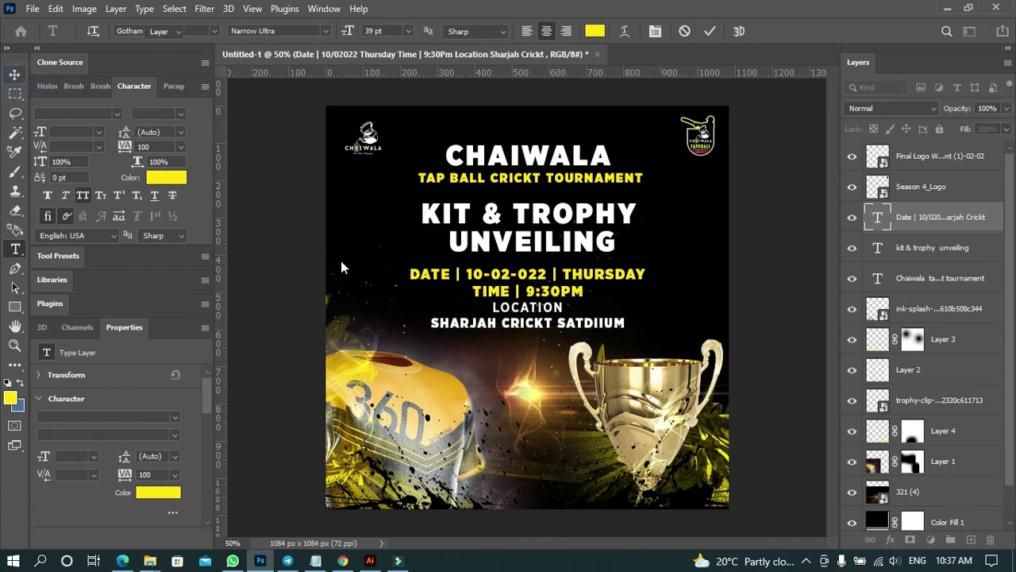
pyautogui.click(275, 278)
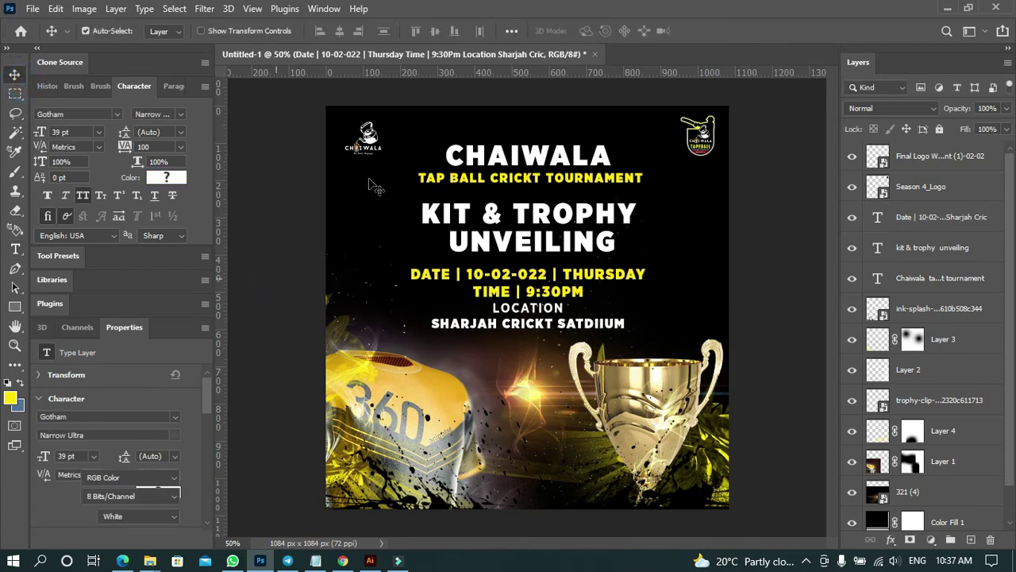
# Enlarge the white Chaiwala logo in the poster's upper-left corner to 14.30% scale about its center.
pyautogui.click(378, 151)
pyautogui.hotkey('ctrl', 't')
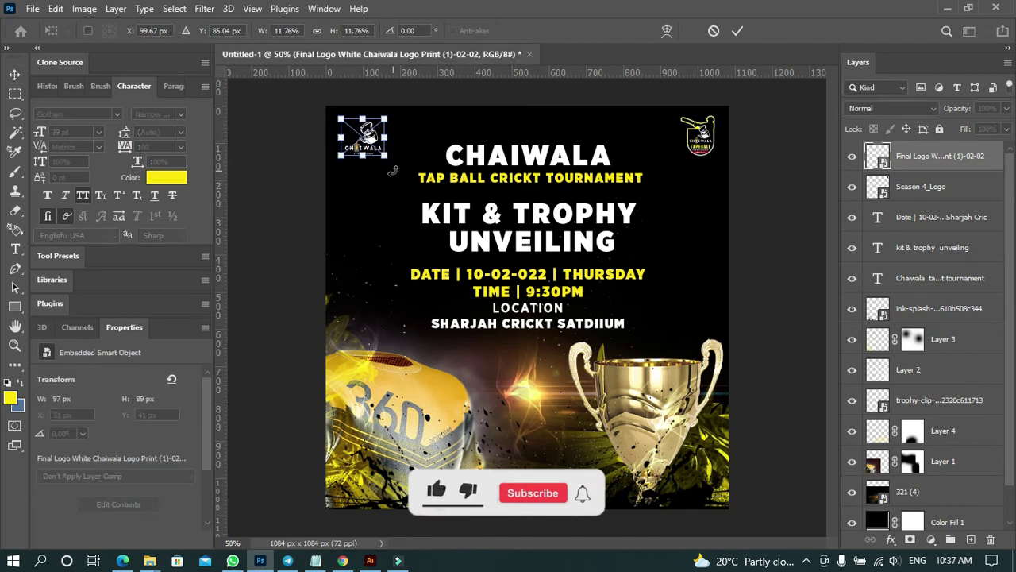
pyautogui.moveTo(387, 158); pyautogui.dragTo(390, 164)
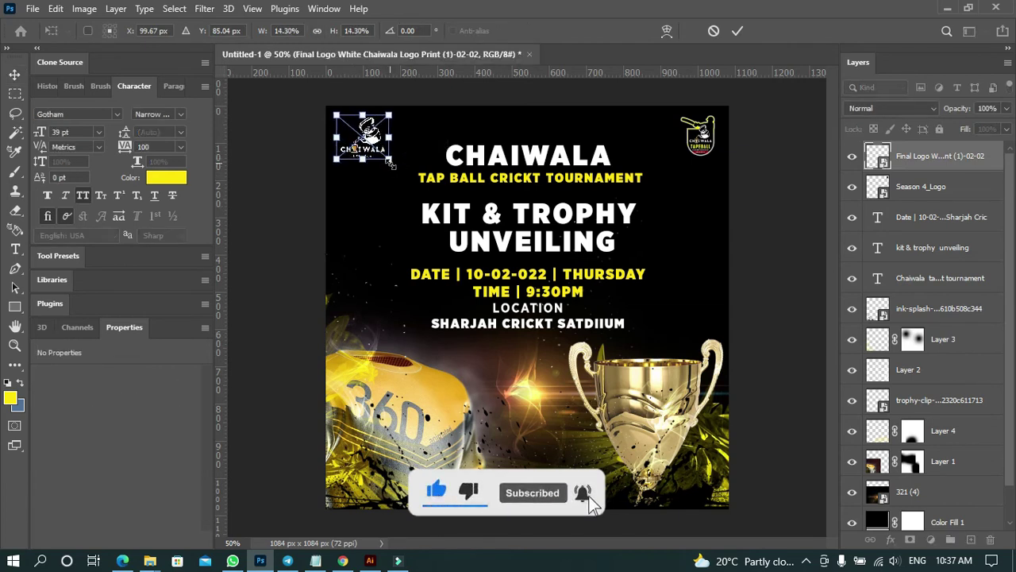
pyautogui.press('Return')
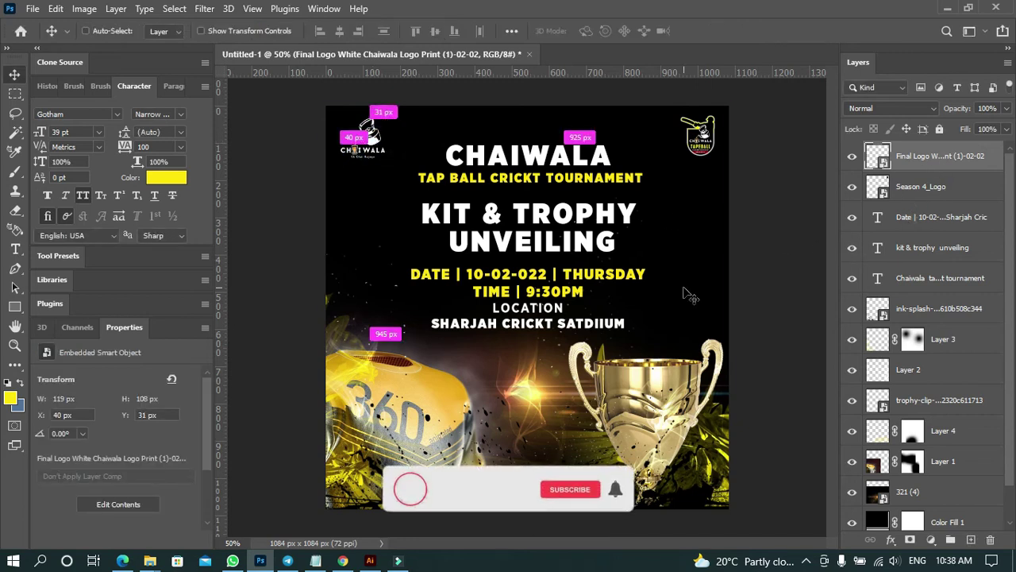
# Duplicate the white Chaiwala logo, scale the copy to about 60.81% and place it running off the poster's right edge beside the text.
pyautogui.hotkey('ctrl', 'j')
pyautogui.hotkey('ctrl', 't')
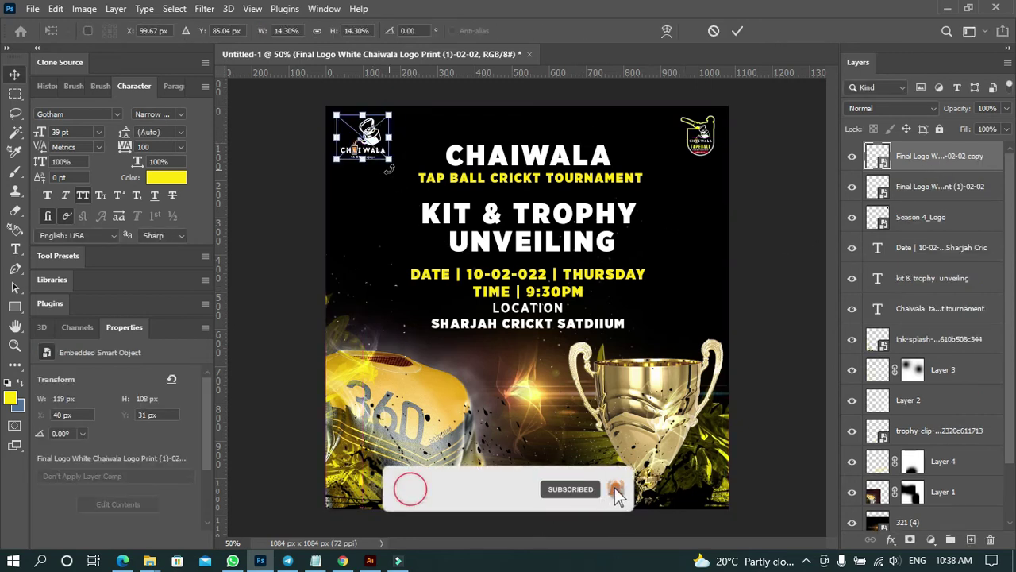
pyautogui.moveTo(389, 159); pyautogui.dragTo(649, 384)
pyautogui.moveTo(524, 309); pyautogui.dragTo(730, 301)
pyautogui.moveTo(529, 376); pyautogui.dragTo(575, 343)
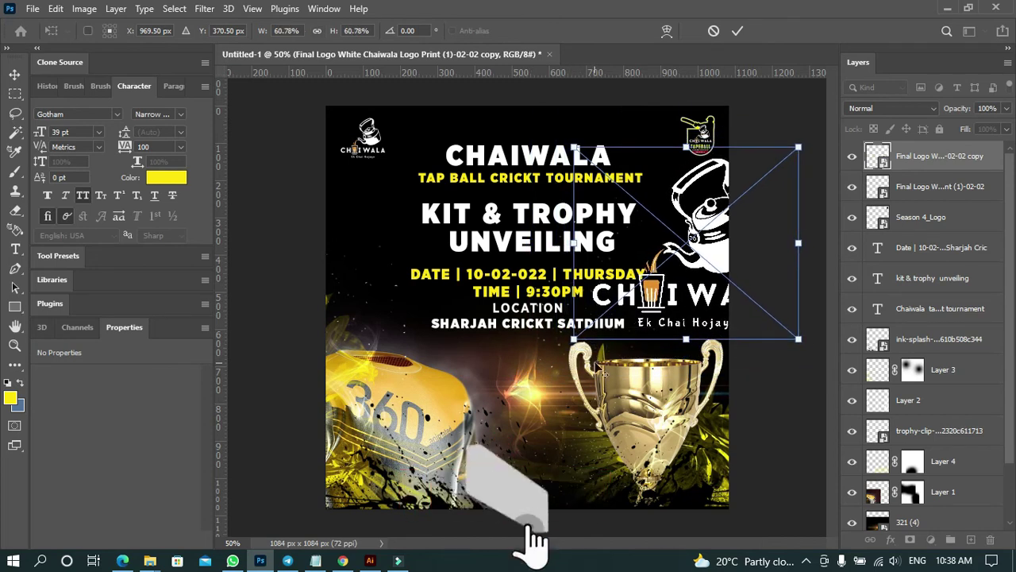
pyautogui.moveTo(718, 269); pyautogui.dragTo(734, 275)
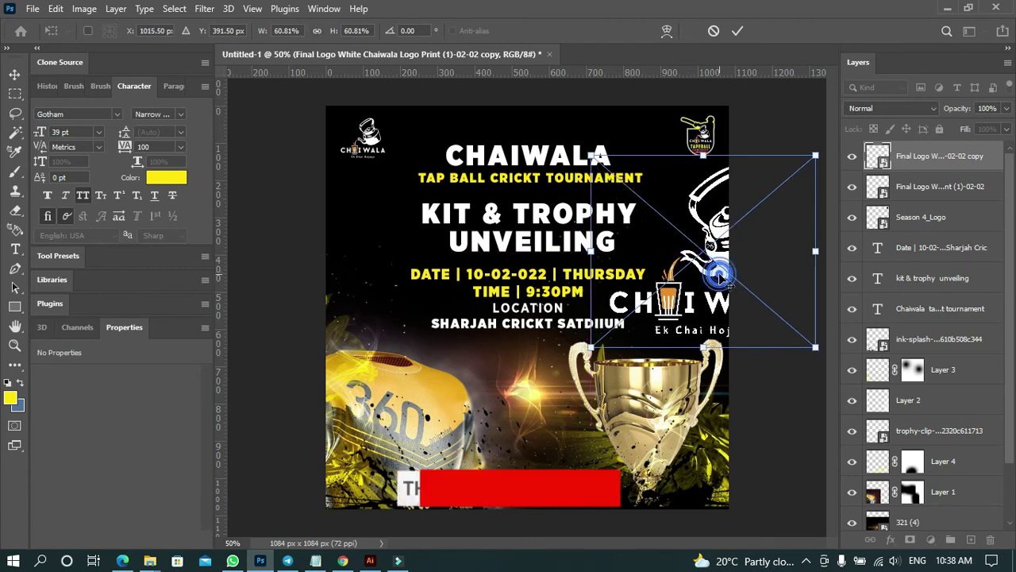
pyautogui.click(894, 110)
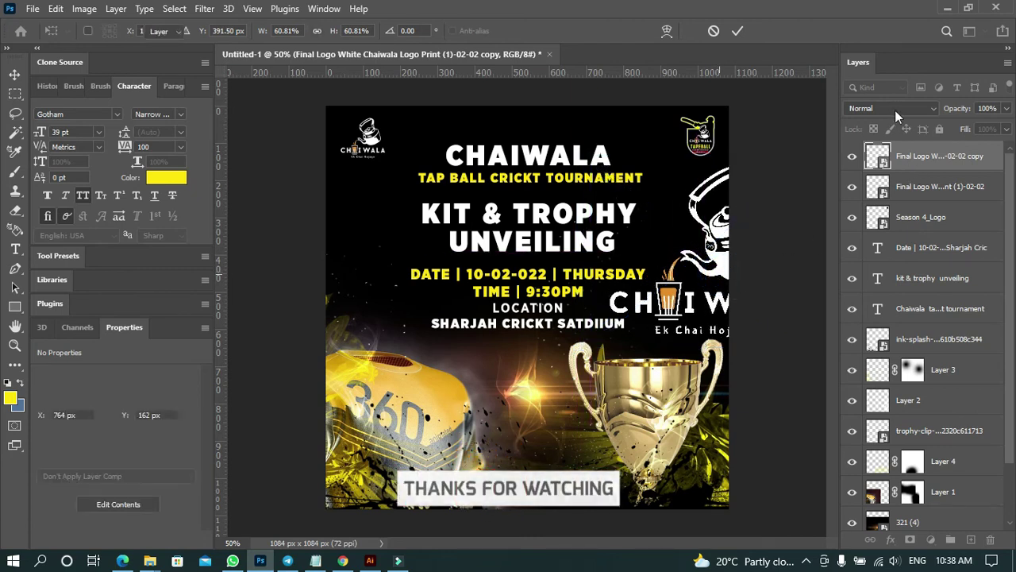
# Set the enlarged logo copy's blend mode to Normal and lower its opacity to 10% as a faint watermark.
pyautogui.click(895, 110)
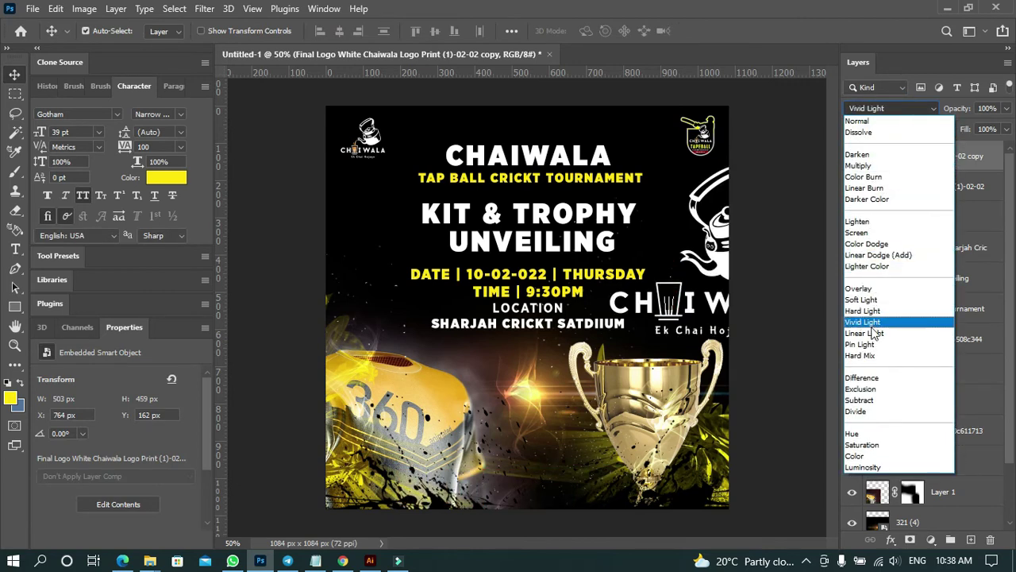
pyautogui.click(867, 124)
pyautogui.click(1007, 109)
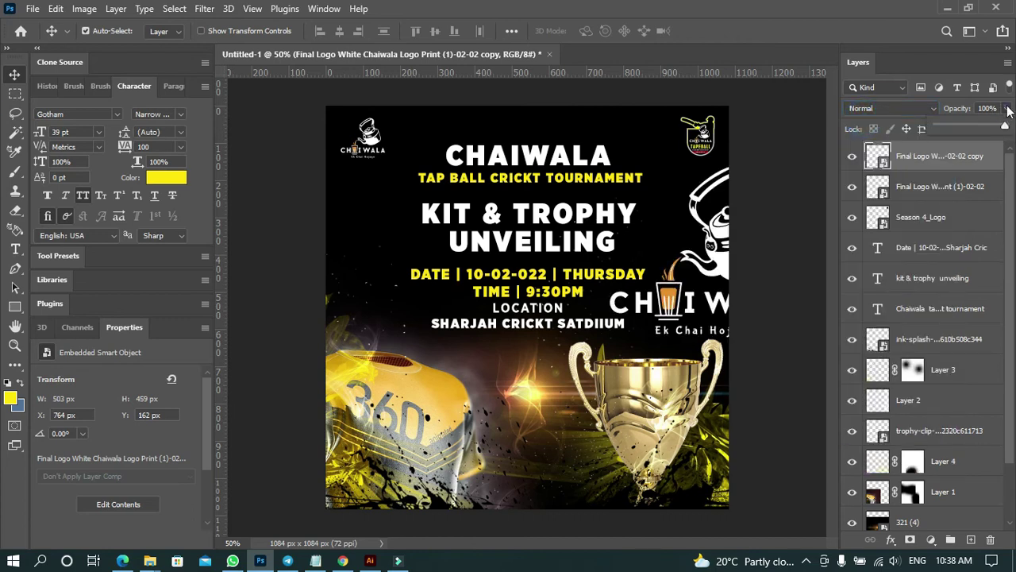
pyautogui.click(945, 125)
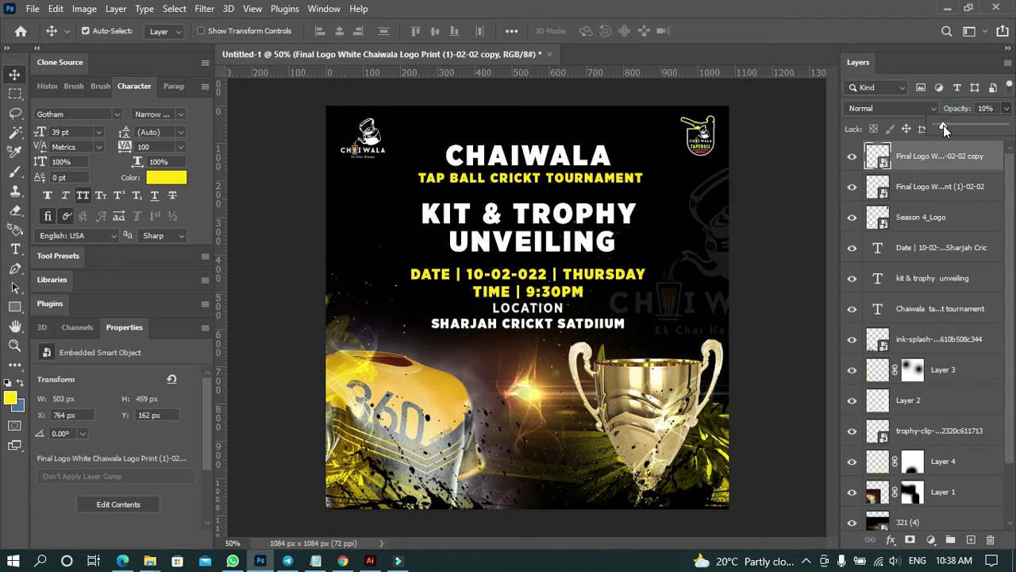
# Correct the misspelled "Crickt" to "Cricket" in the yellow tournament line below the Chaiwala heading.
pyautogui.click(769, 263)
pyautogui.click(771, 309)
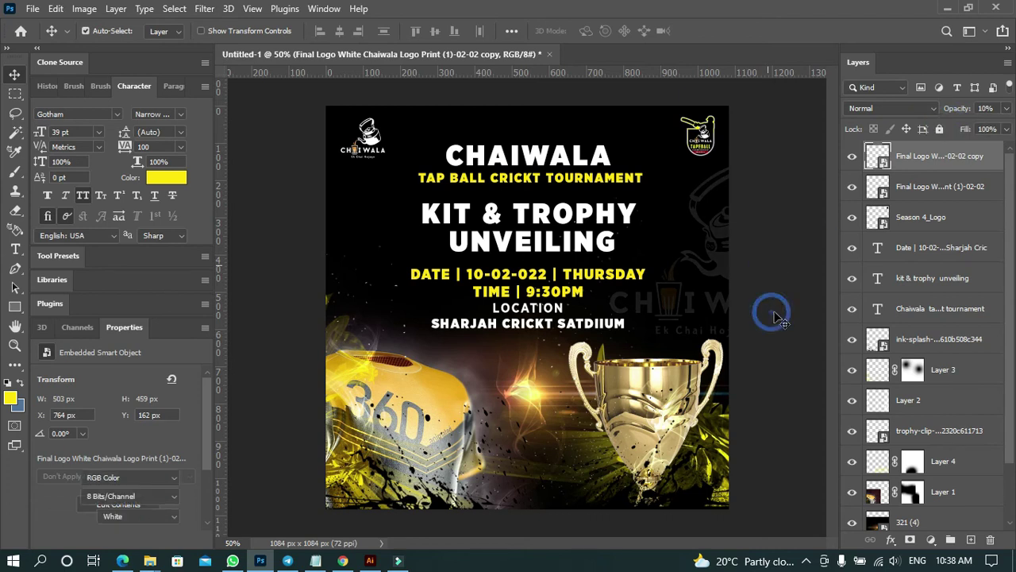
pyautogui.click(268, 303)
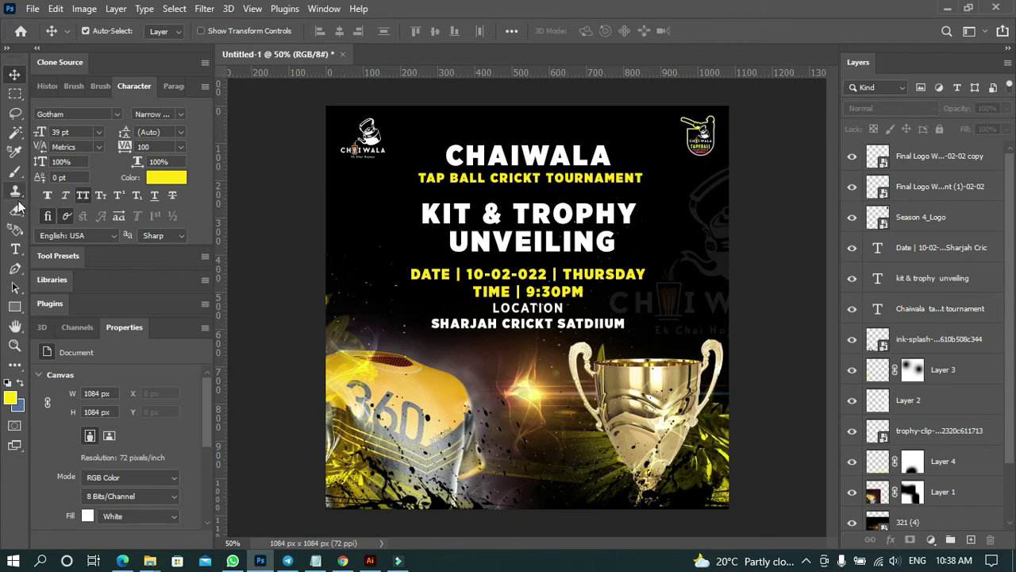
pyautogui.click(16, 248)
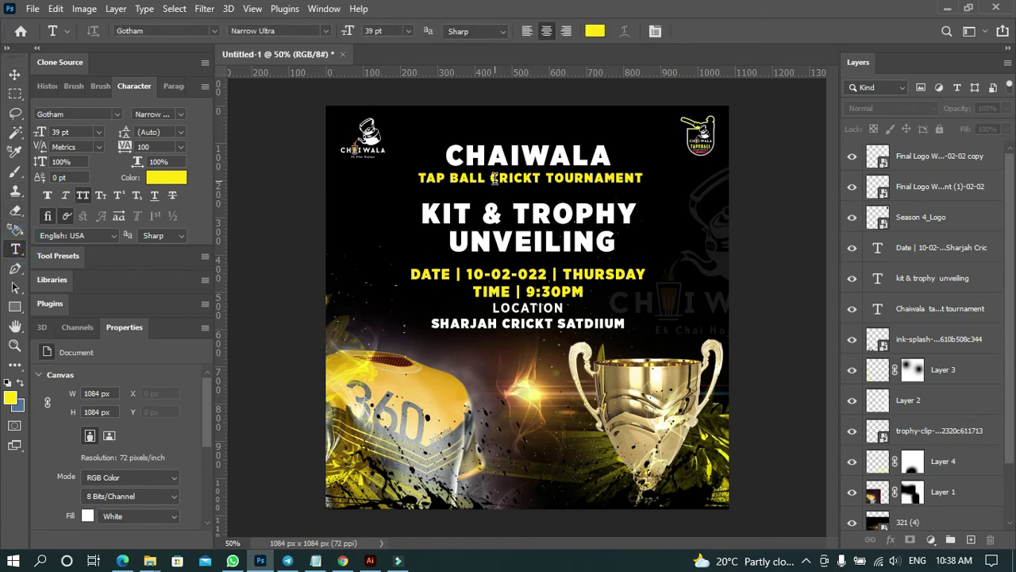
pyautogui.moveTo(498, 179); pyautogui.dragTo(537, 180)
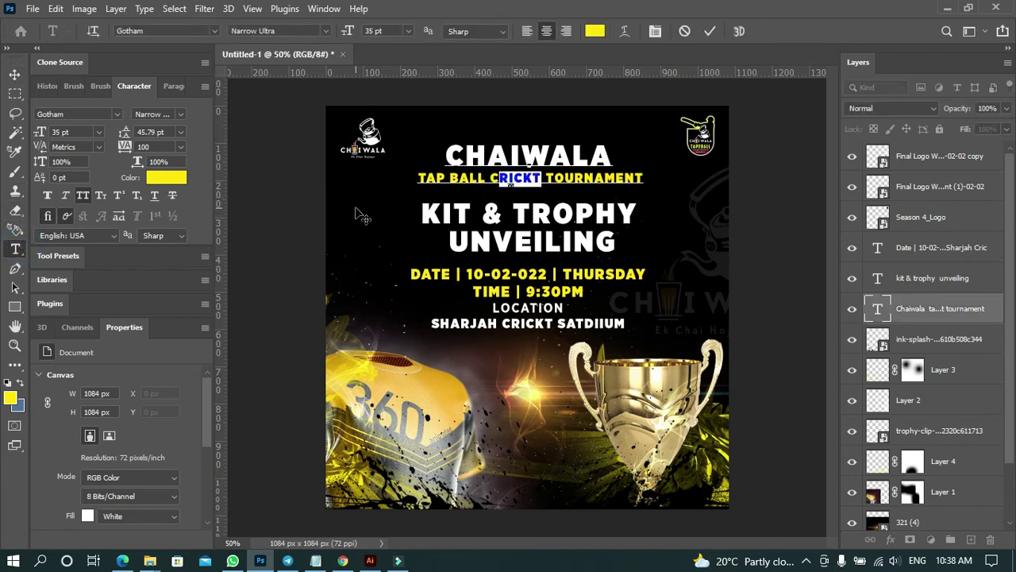
pyautogui.write('R')
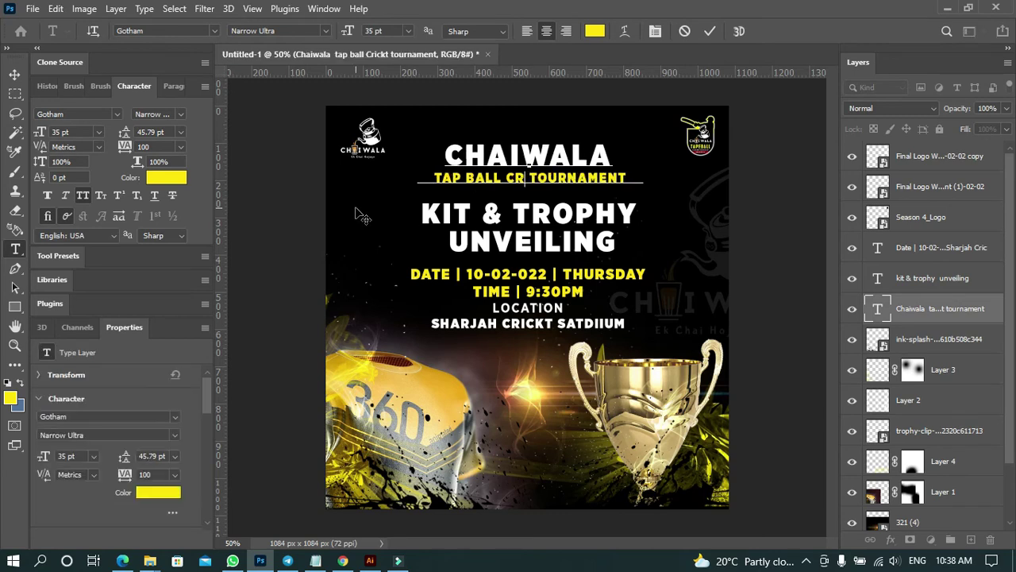
pyautogui.write('ICKET')
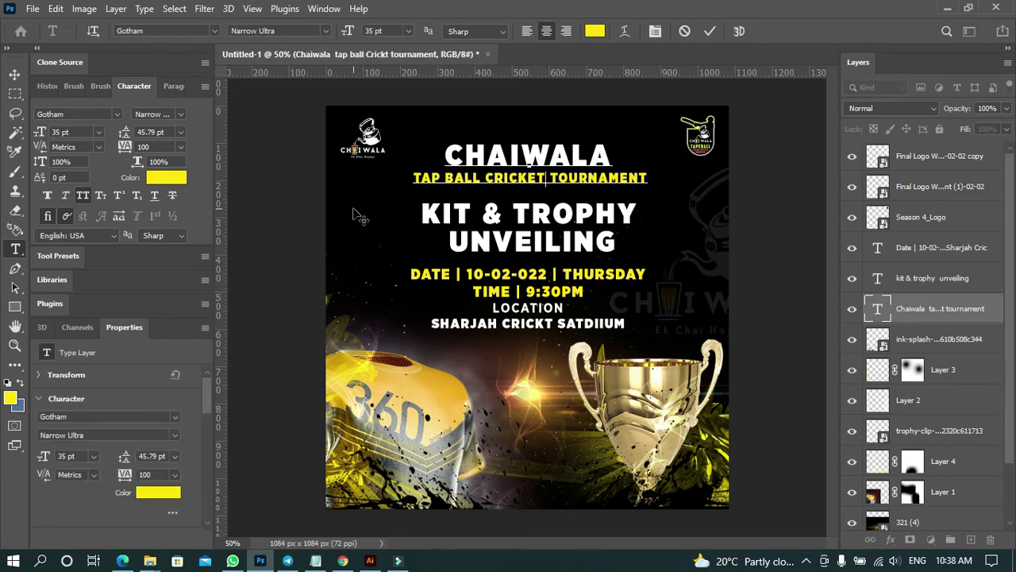
pyautogui.doubleClick(502, 176)
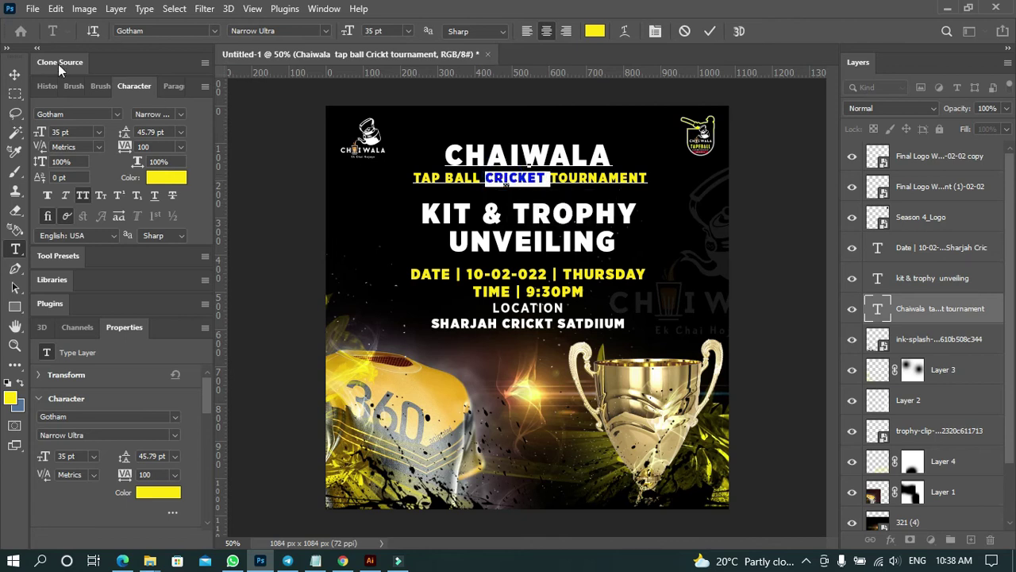
pyautogui.click(16, 75)
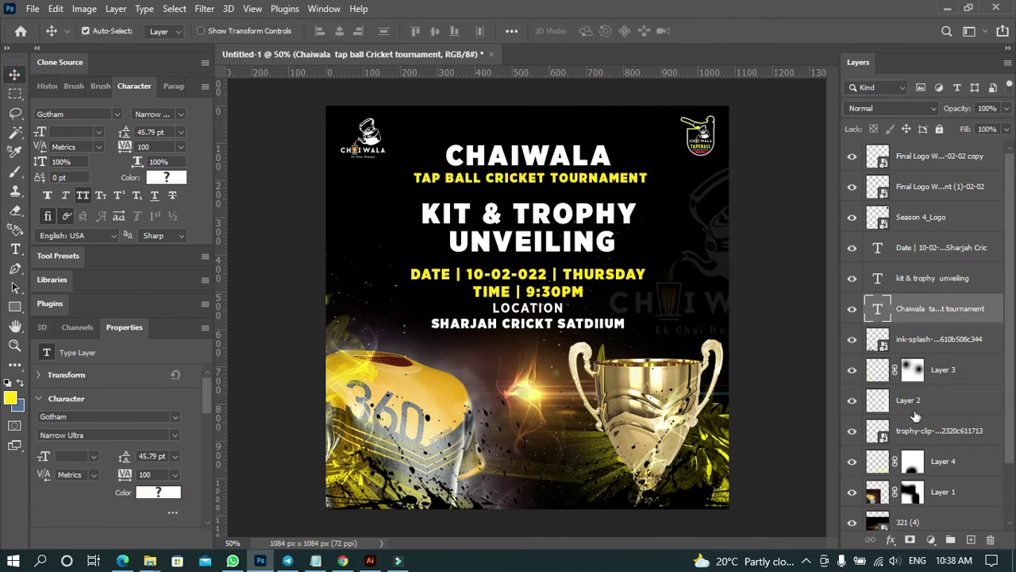
# Place the embedded image cricket-ball-breaking-wicket-stumps-sports-illustration-69614124 from the Grafico TUTORIAL Cricket element folder into the poster.
pyautogui.scroll(-2, 942, 429)
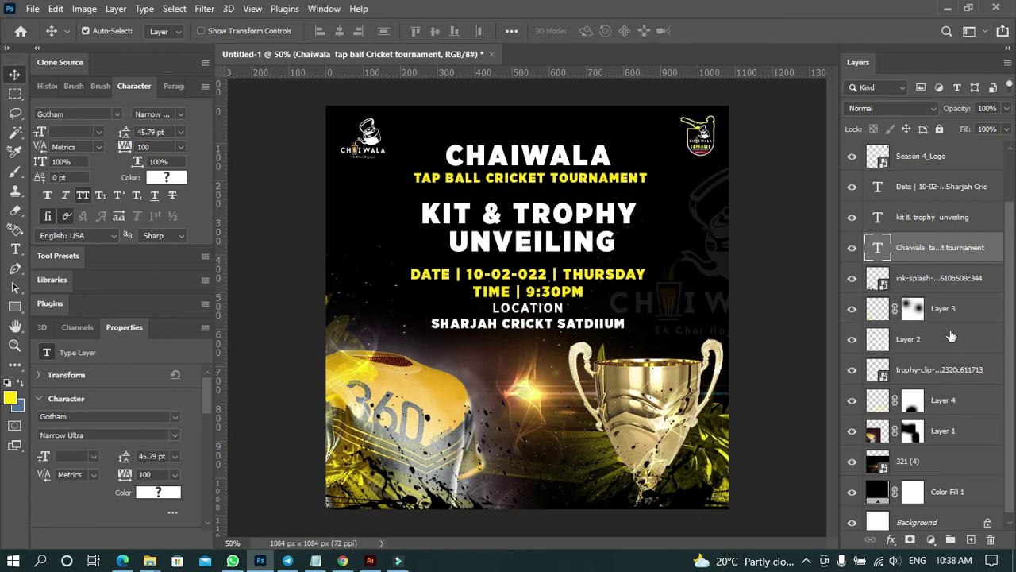
pyautogui.click(30, 10)
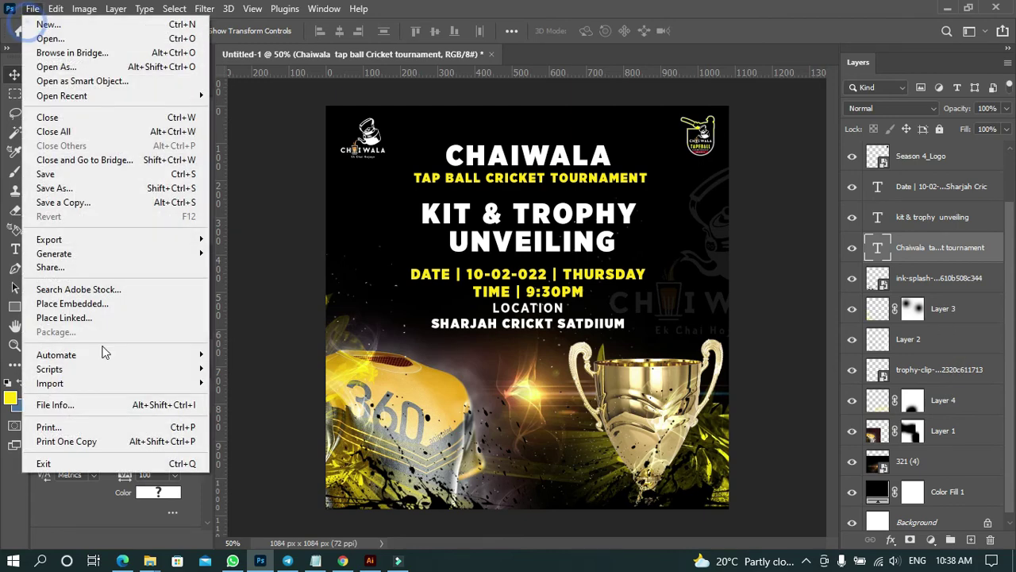
pyautogui.click(97, 304)
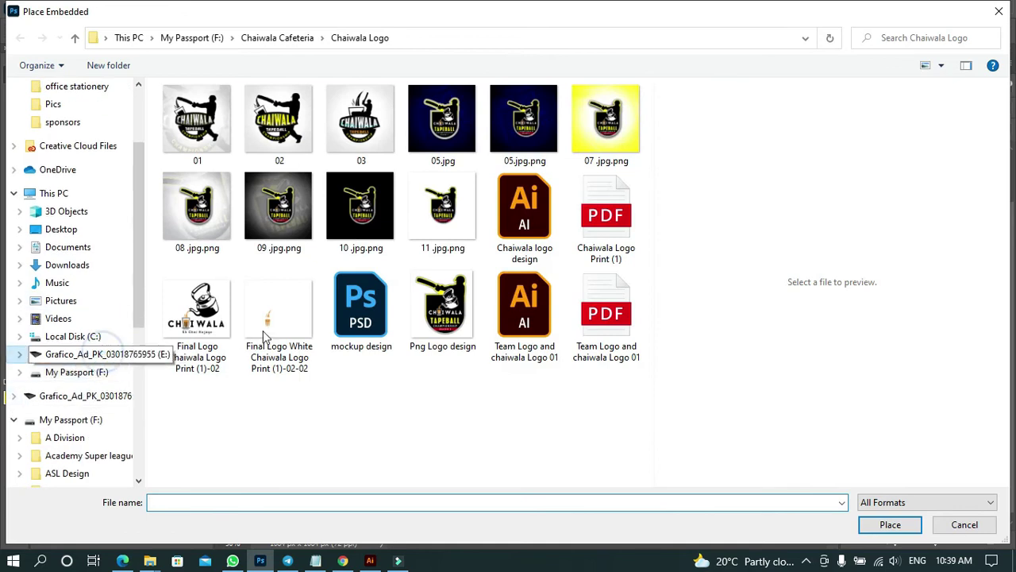
pyautogui.click(88, 354)
pyautogui.doubleClick(226, 282)
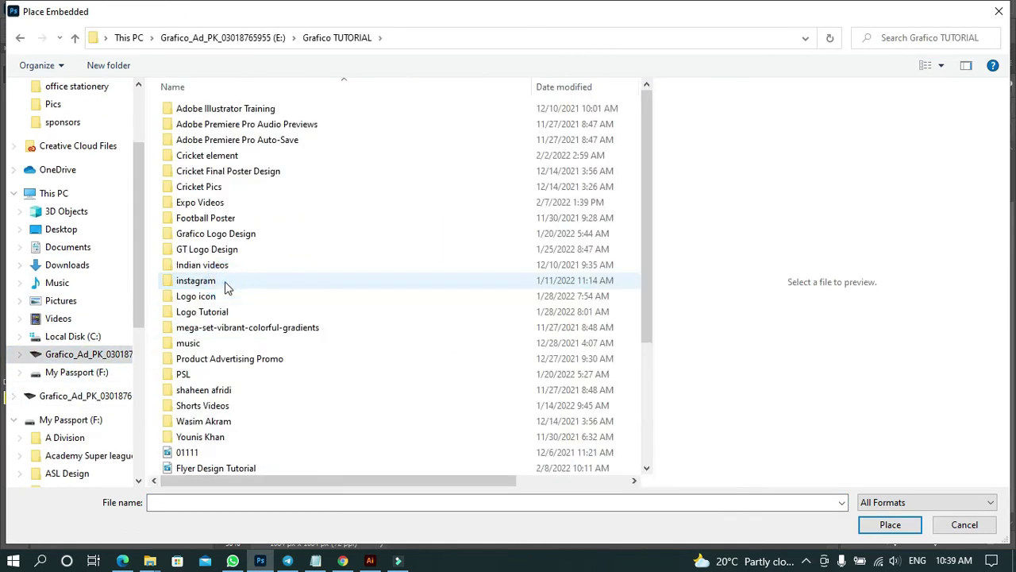
pyautogui.doubleClick(230, 159)
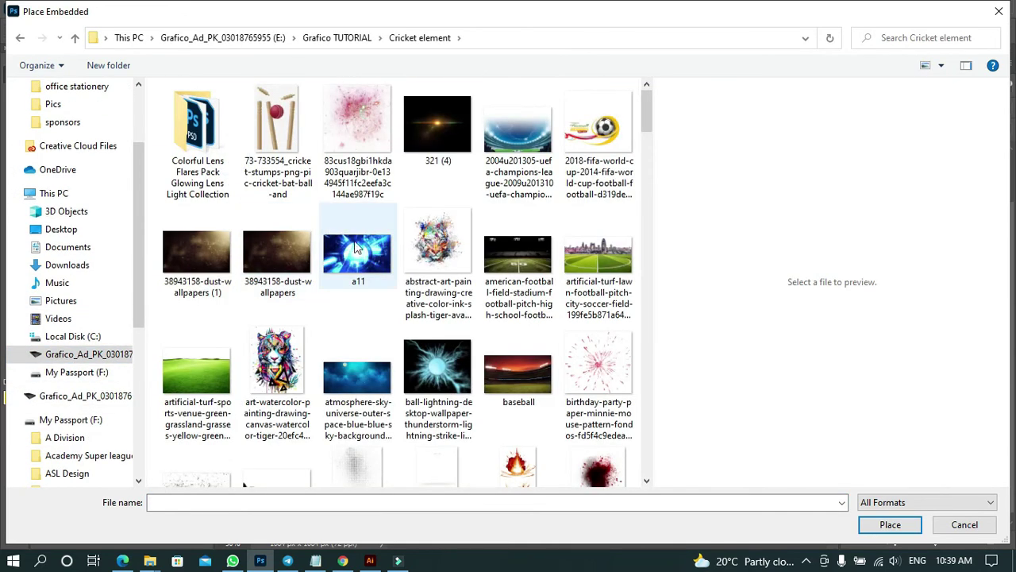
pyautogui.scroll(-2, 438, 363)
pyautogui.scroll(-5, 439, 363)
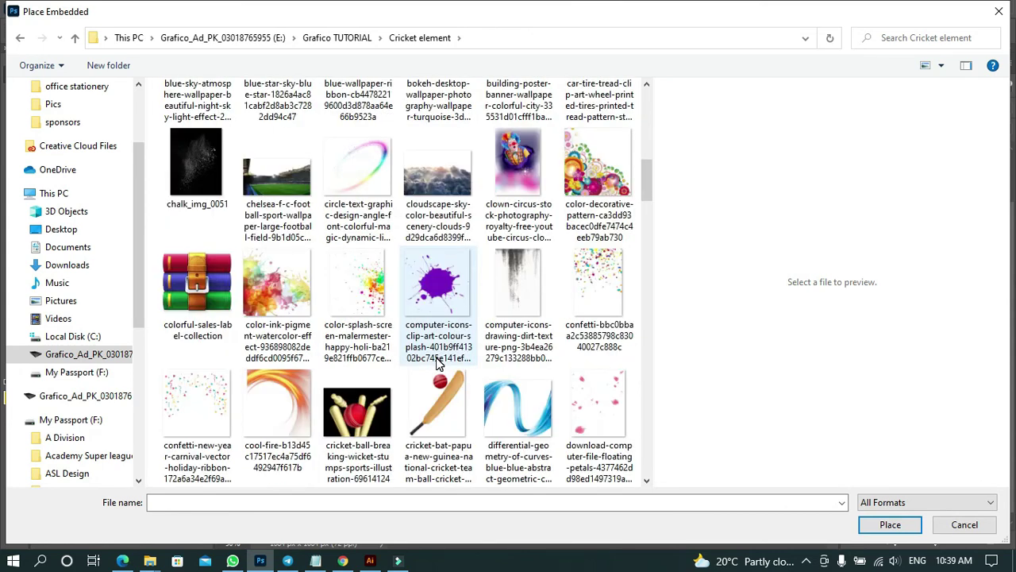
pyautogui.scroll(-3, 438, 362)
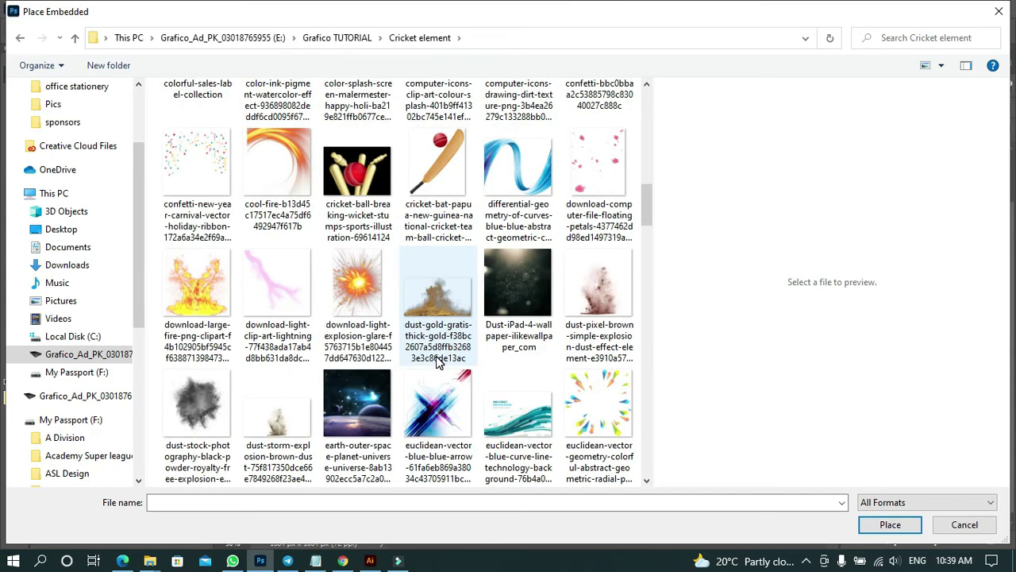
pyautogui.scroll(-3, 438, 363)
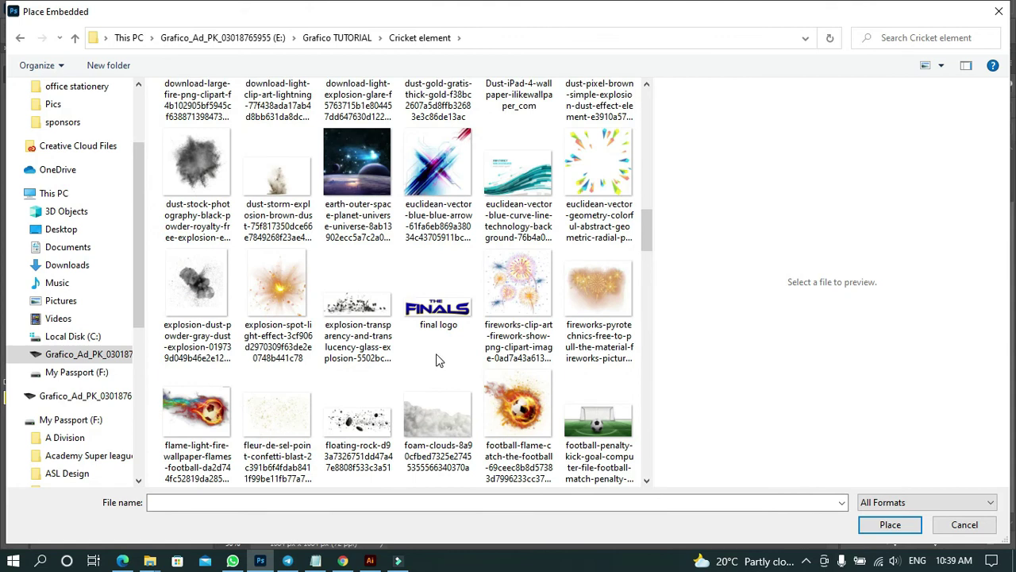
pyautogui.scroll(3, 389, 257)
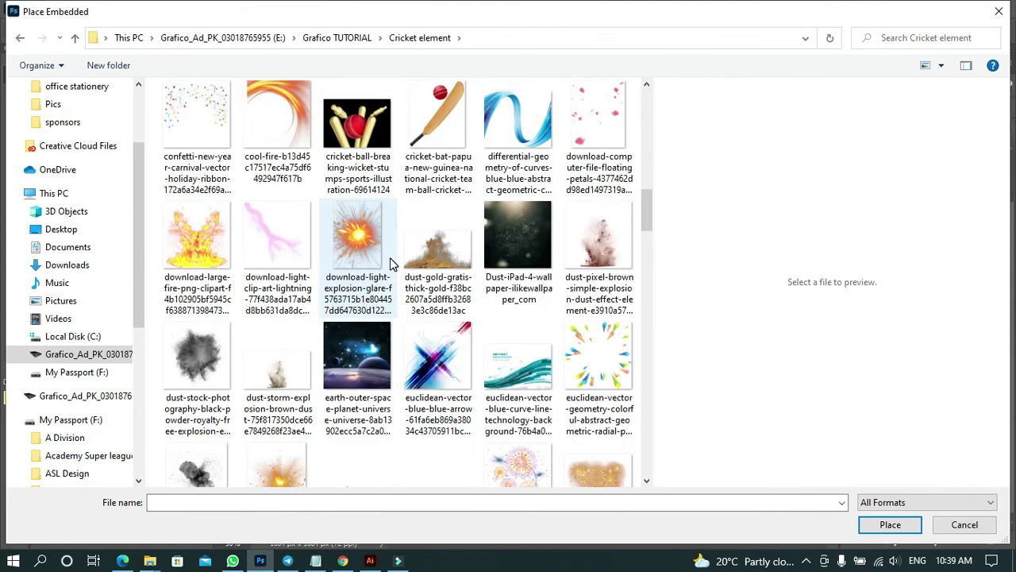
pyautogui.click(372, 125)
pyautogui.click(887, 530)
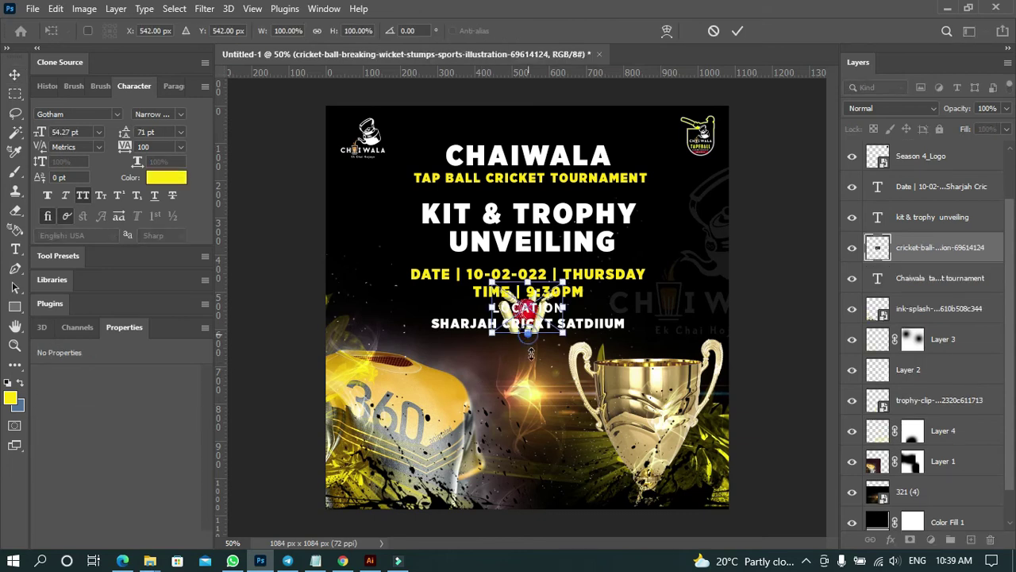
# Scale the ball-and-stumps image to about 233.63%, rotate it about -11.46°, and position it over the trophy's base in the poster's lower-right corner.
pyautogui.moveTo(531, 353); pyautogui.dragTo(694, 511)
pyautogui.moveTo(778, 432); pyautogui.dragTo(759, 399)
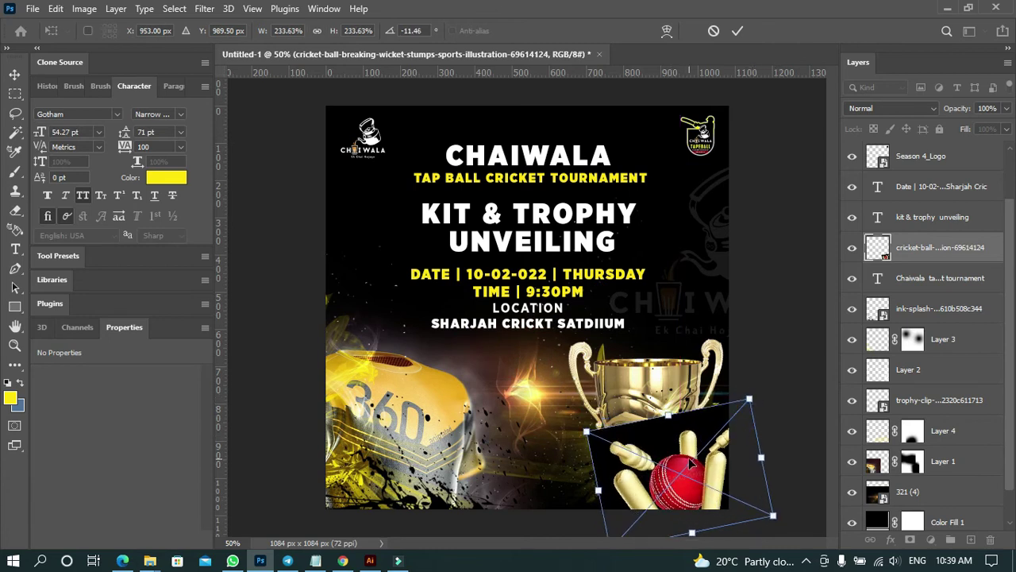
pyautogui.press('Return')
# Set the ball-and-stumps image's blend mode to Lighten to drop its black background.
pyautogui.click(885, 108)
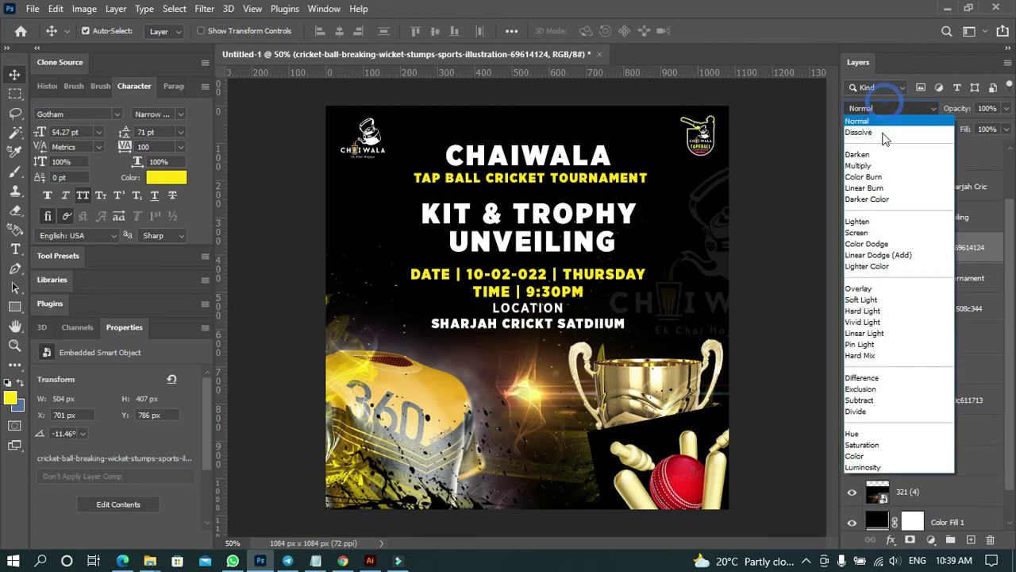
pyautogui.click(865, 224)
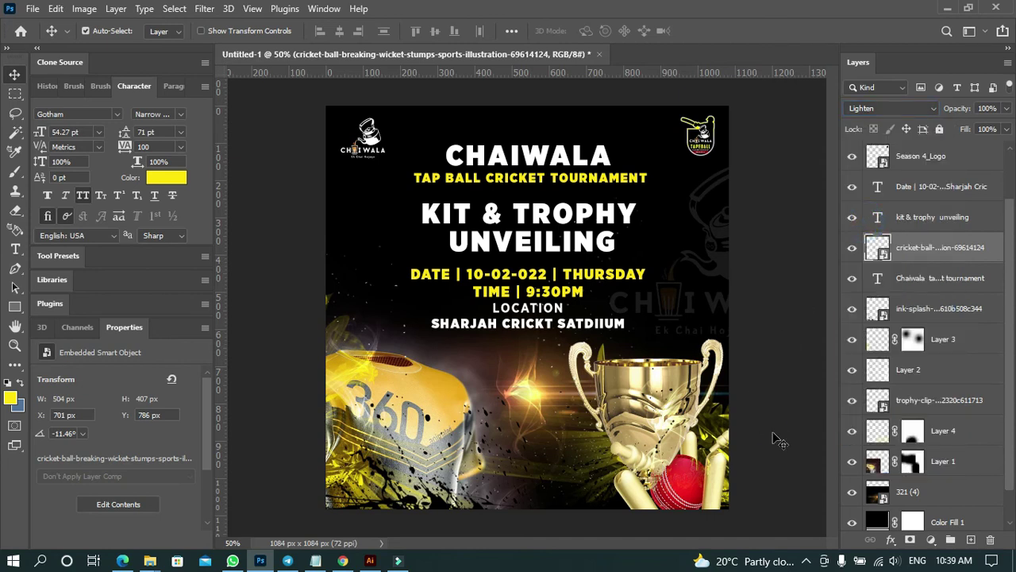
pyautogui.click(780, 347)
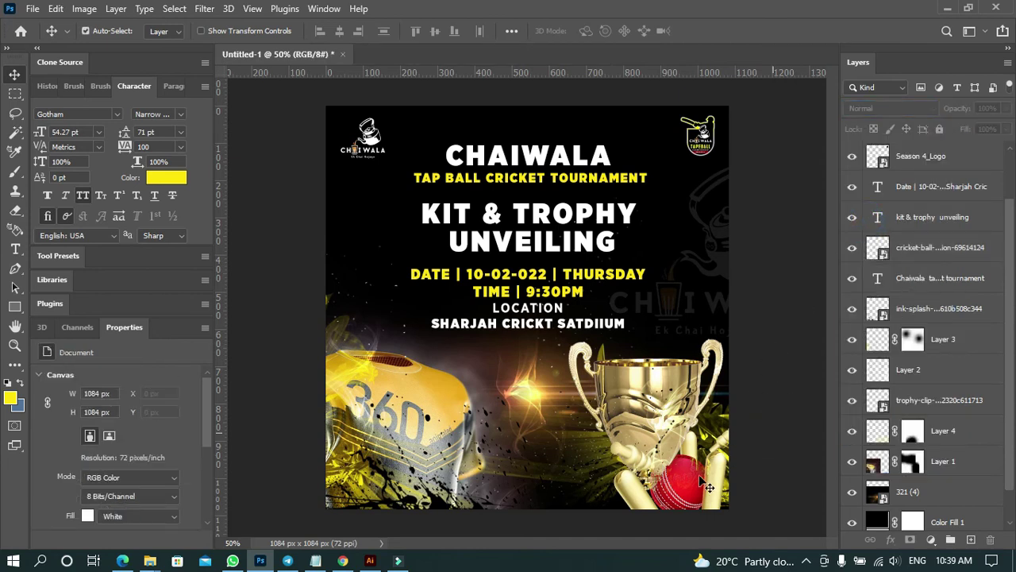
# Move the ball-and-stumps image between the jersey and the trophy at the poster's lower edge and enlarge it to about 294.18%.
pyautogui.click(915, 252)
pyautogui.hotkey('ctrl', 't')
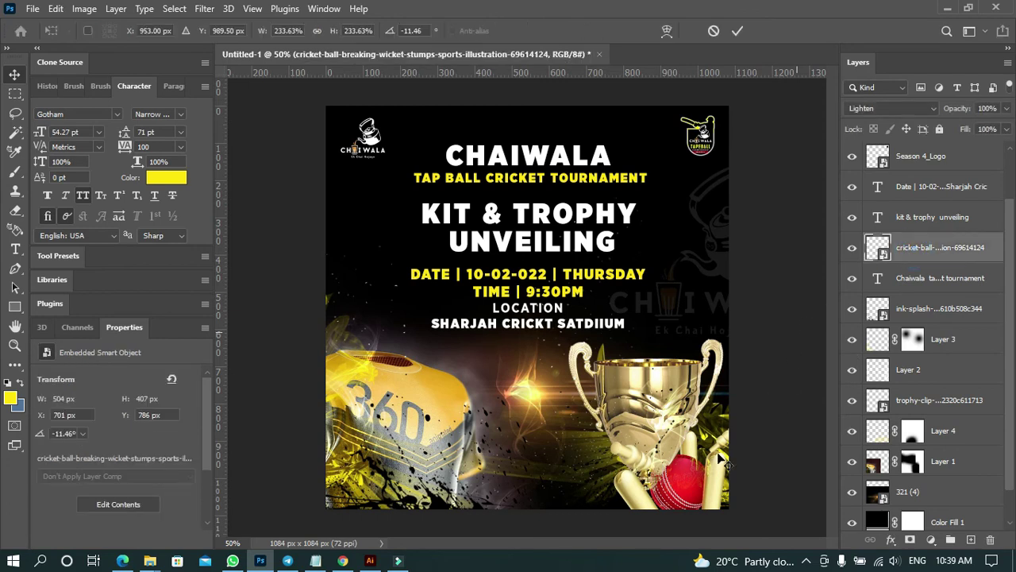
pyautogui.moveTo(678, 476); pyautogui.dragTo(550, 475)
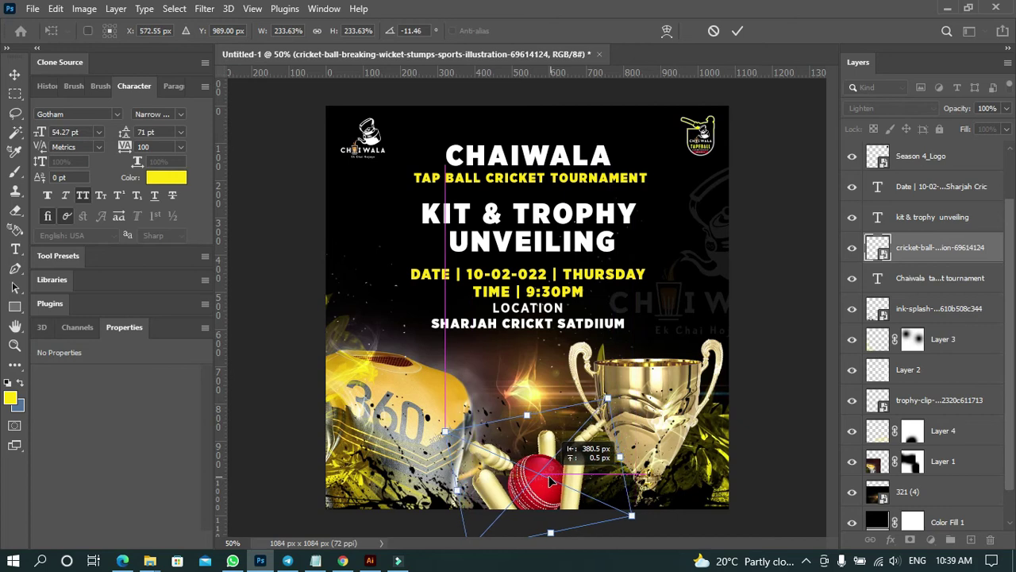
pyautogui.moveTo(530, 415); pyautogui.dragTo(528, 407)
pyautogui.press('Return')
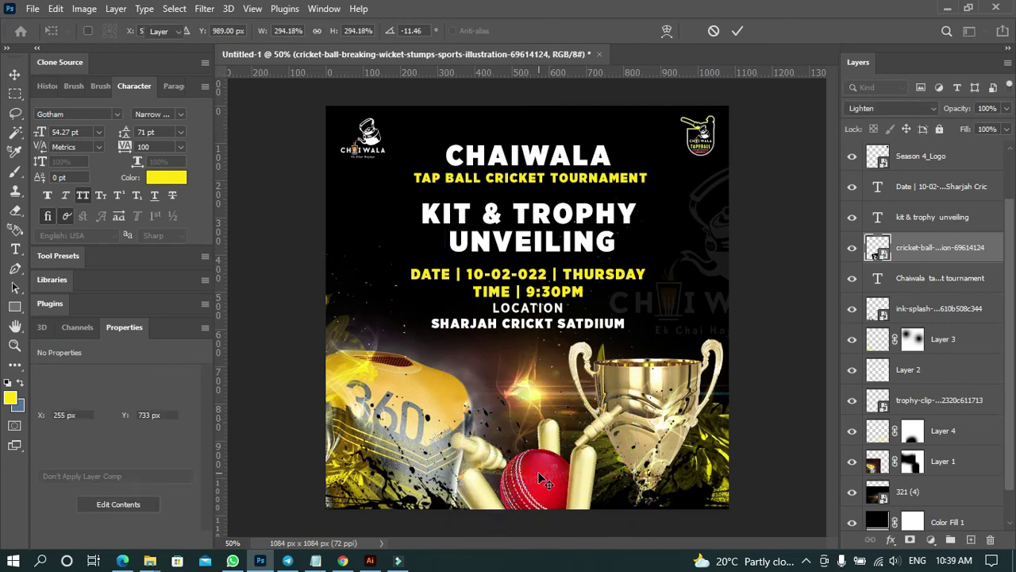
# Raise the ball-and-stumps image about 30 px so more of the red ball sits inside the poster.
pyautogui.hotkey('ctrl', 't')
pyautogui.moveTo(537, 462); pyautogui.dragTo(535, 450)
pyautogui.press('Return')
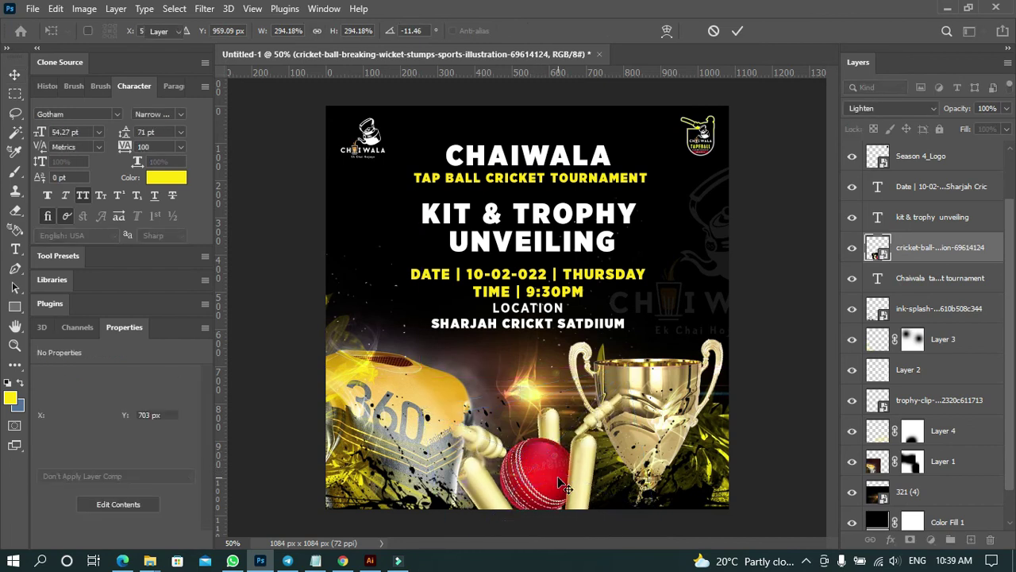
pyautogui.click(783, 419)
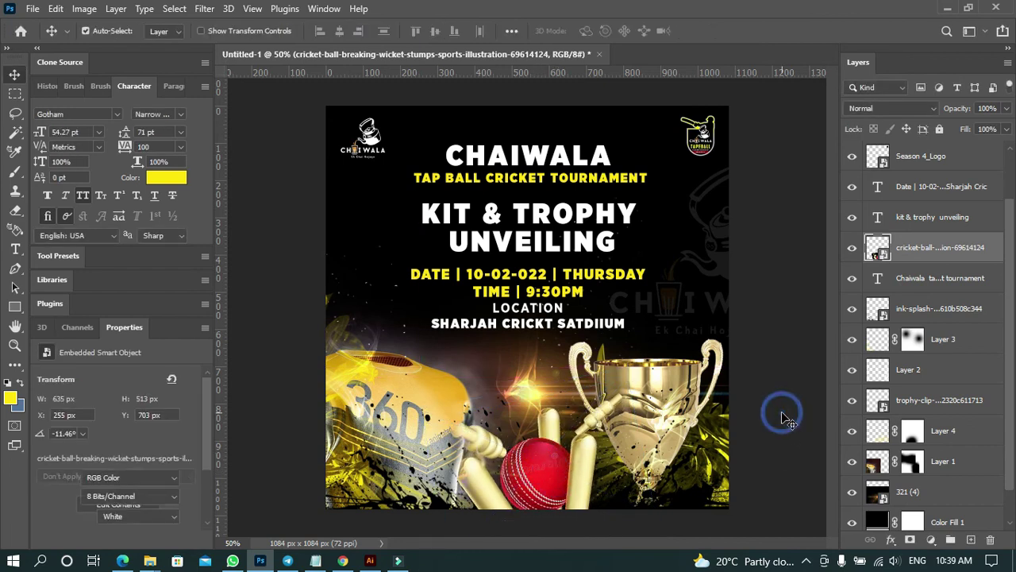
pyautogui.click(765, 392)
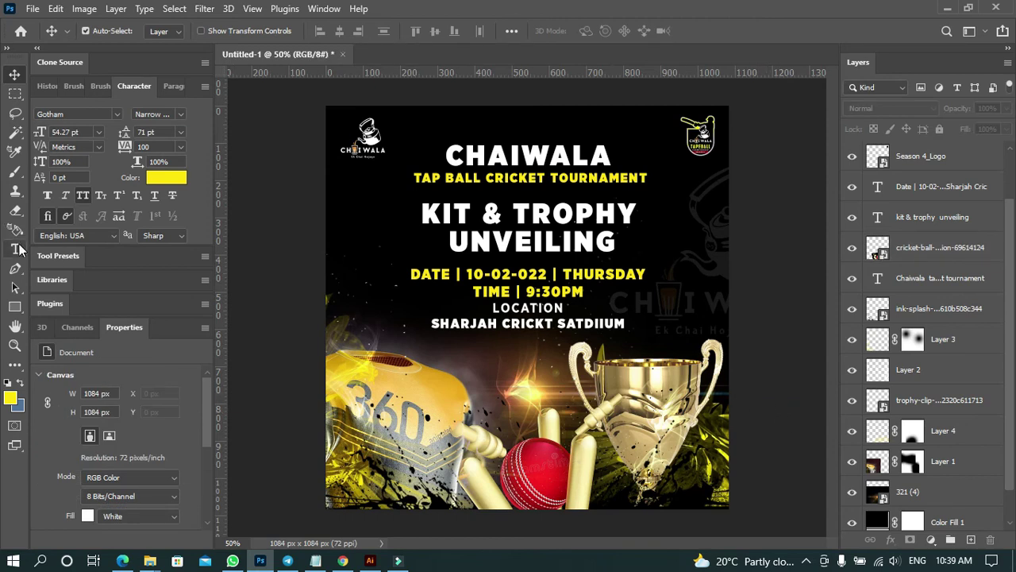
# Start saving the poster document and browse to the Post Design folder in My Passport (F:), Chaiwala Cafeteria, Season 4.
pyautogui.click(32, 9)
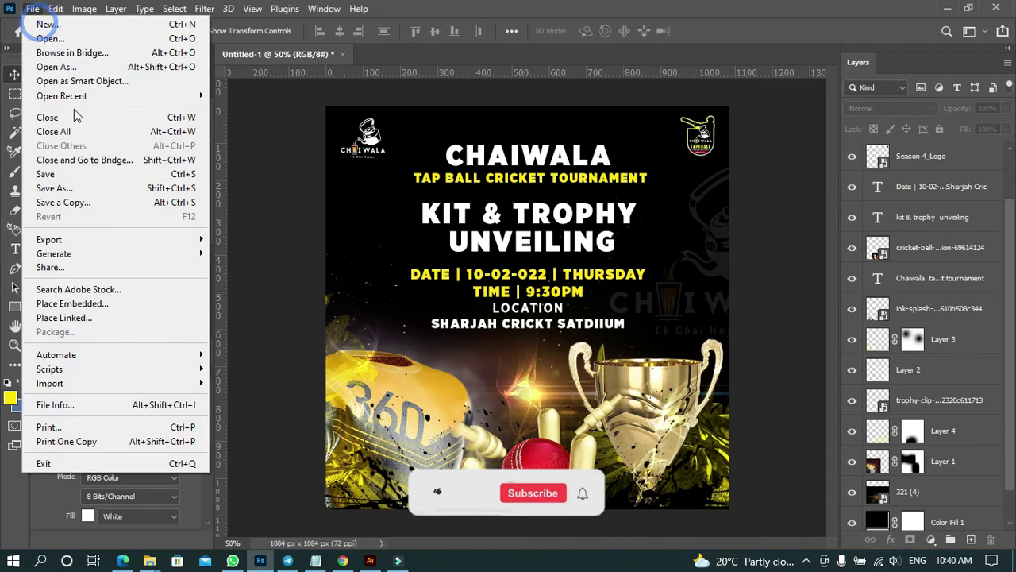
pyautogui.click(81, 175)
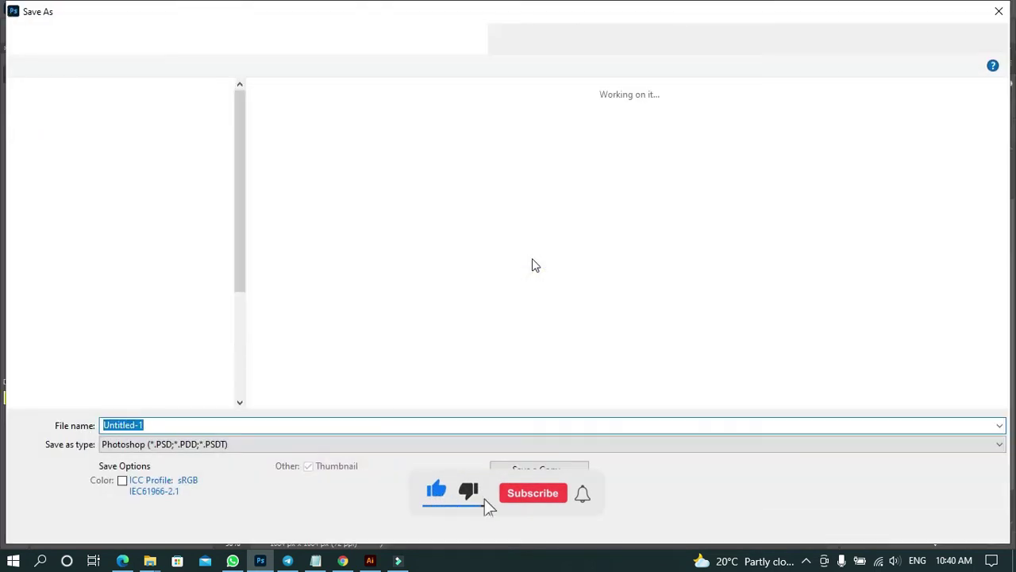
pyautogui.scroll(-1, 156, 321)
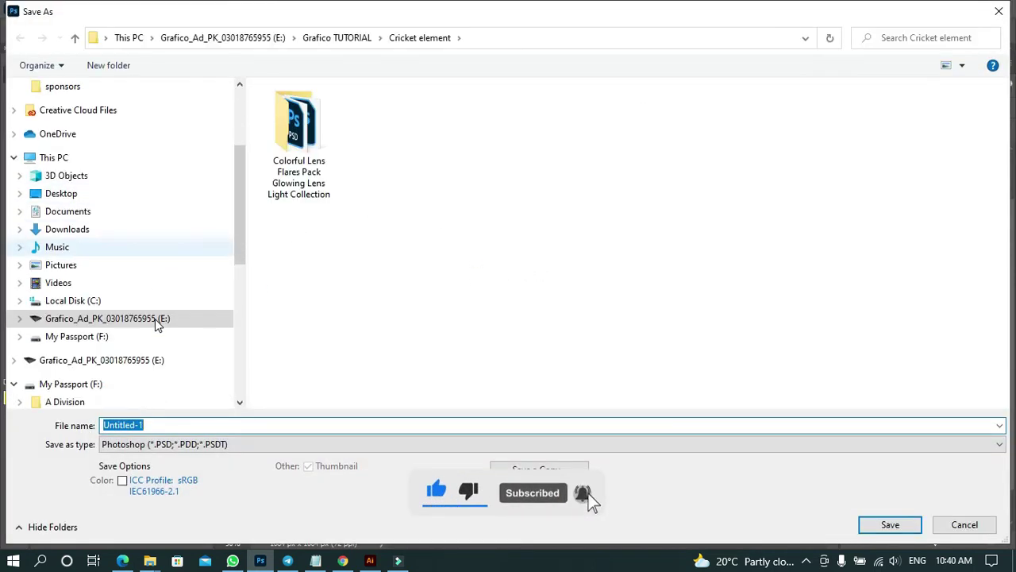
pyautogui.click(100, 337)
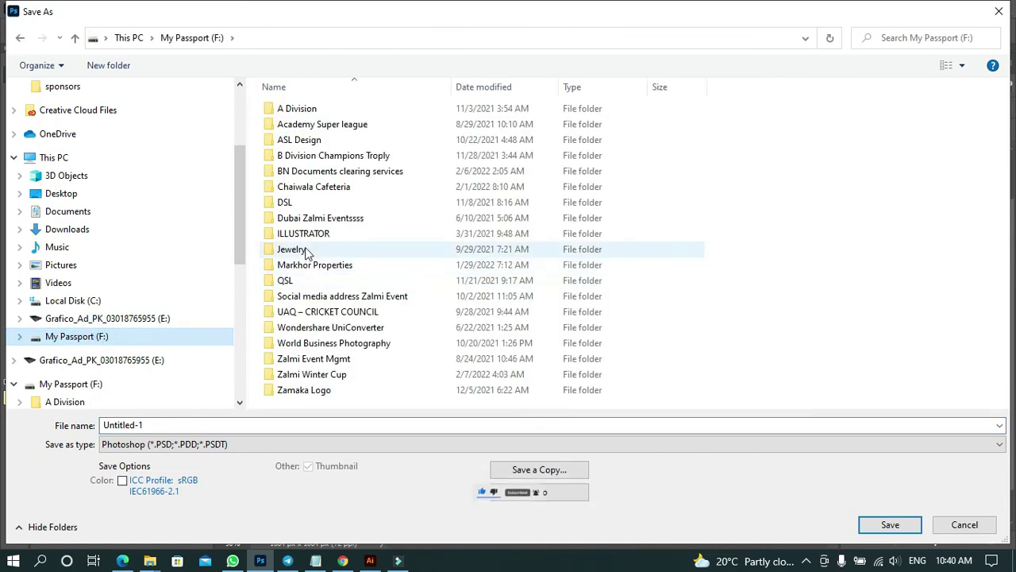
pyautogui.click(306, 188)
pyautogui.doubleClick(305, 188)
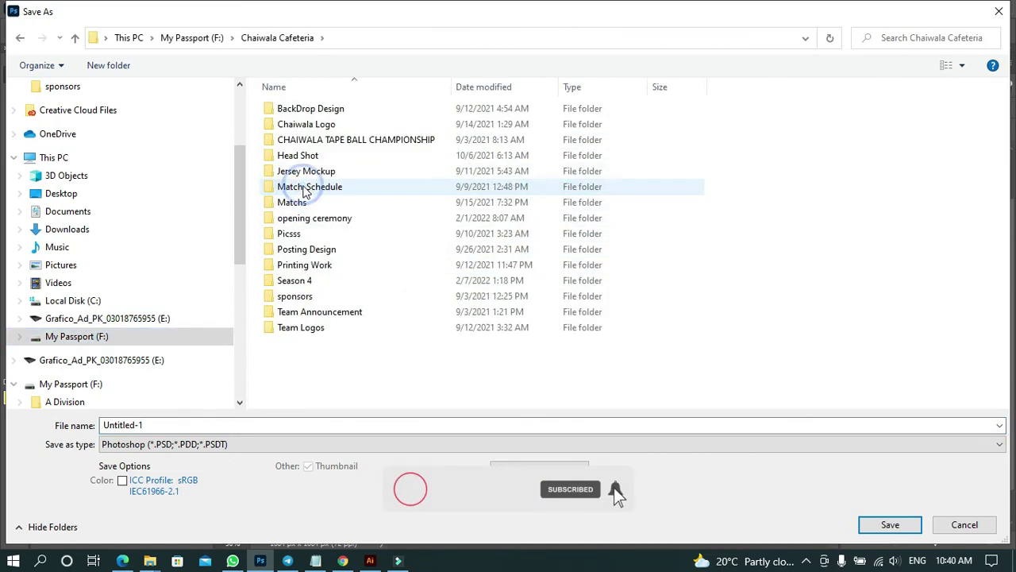
pyautogui.doubleClick(304, 281)
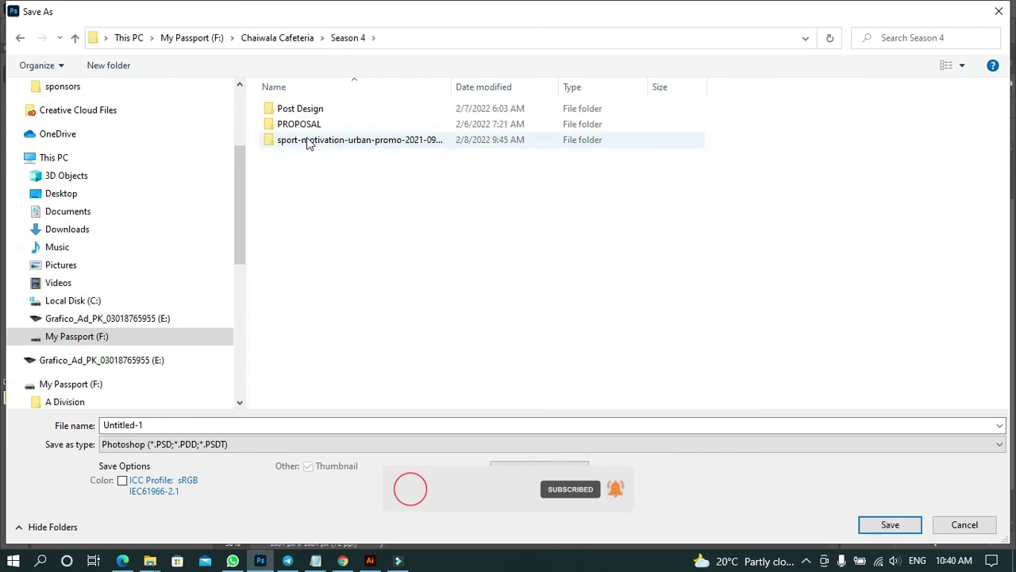
pyautogui.doubleClick(300, 109)
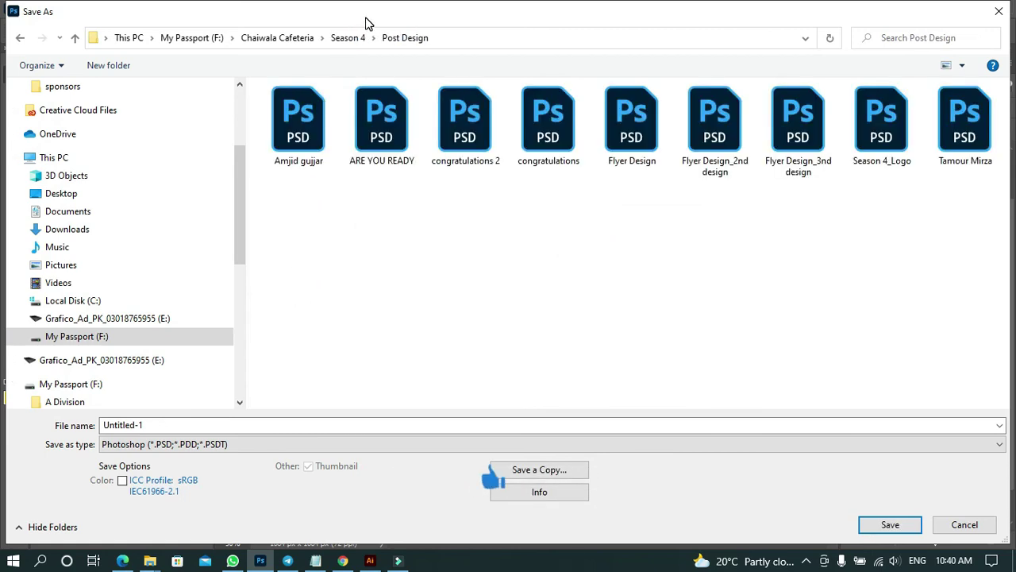
# Save the poster as a Photoshop file named "Chaiwala poster Design", accepting the default format options.
pyautogui.click(317, 425)
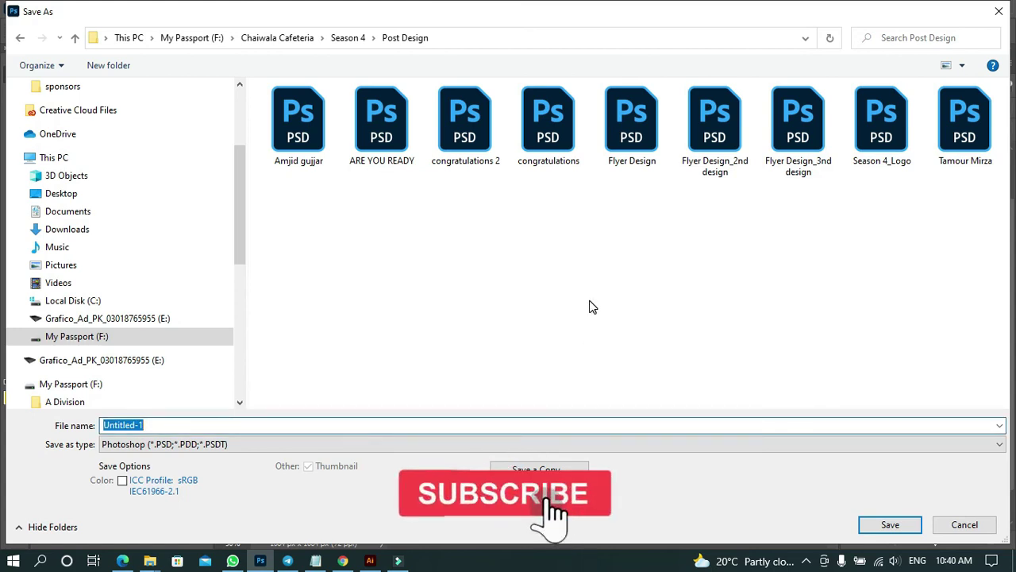
pyautogui.write('Chaiw')
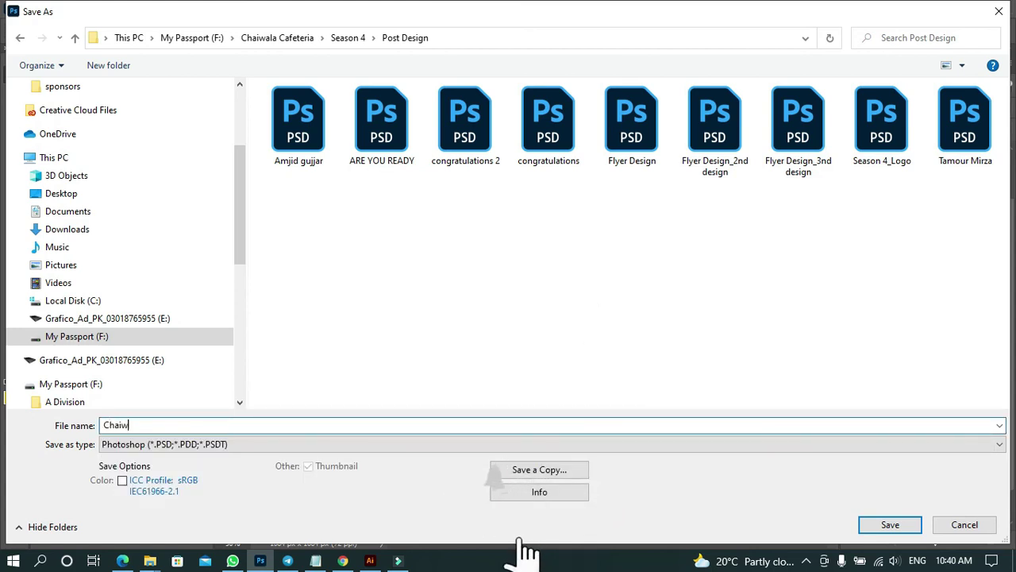
pyautogui.write('ala p')
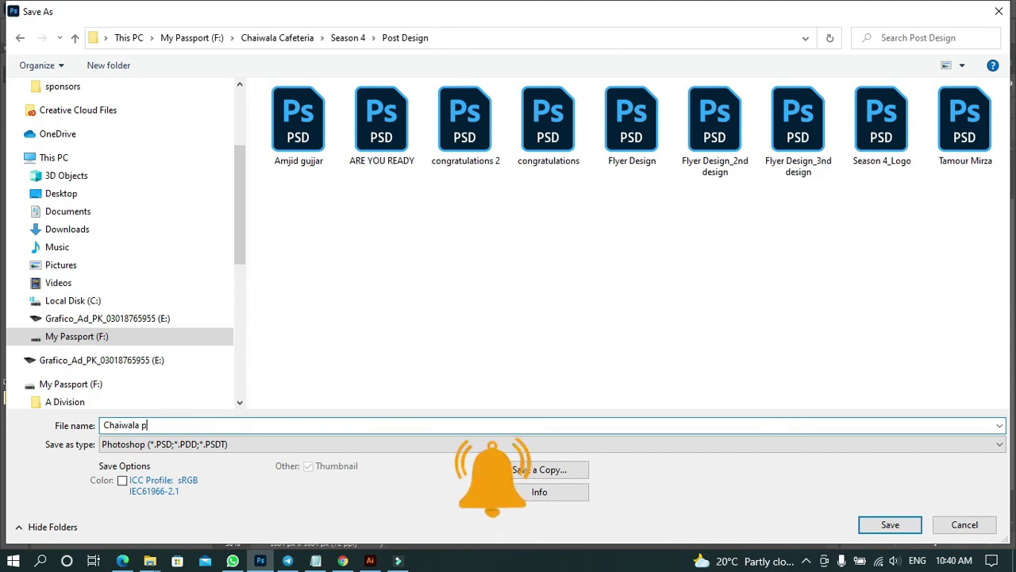
pyautogui.write('oster Design')
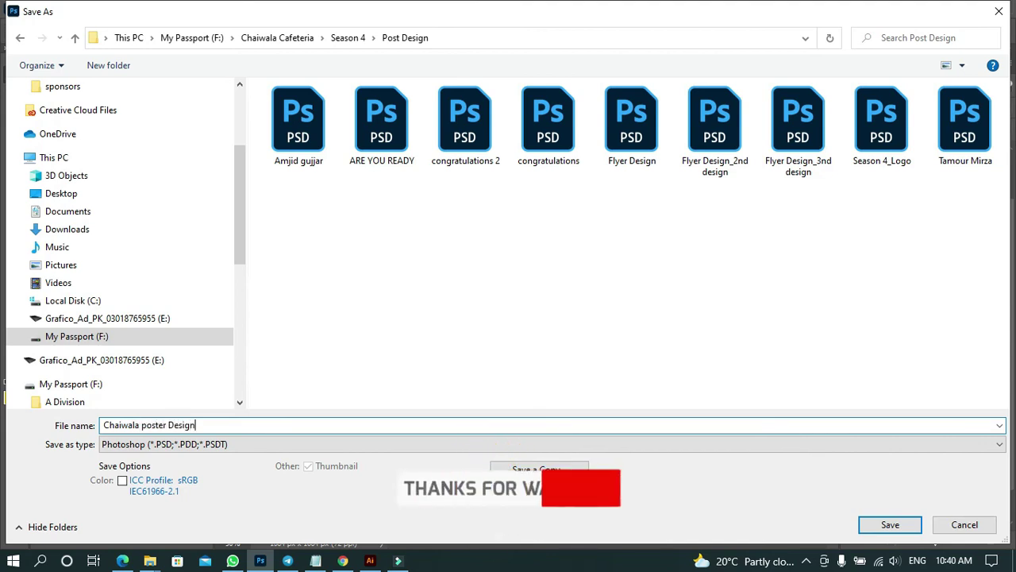
pyautogui.press('Return')
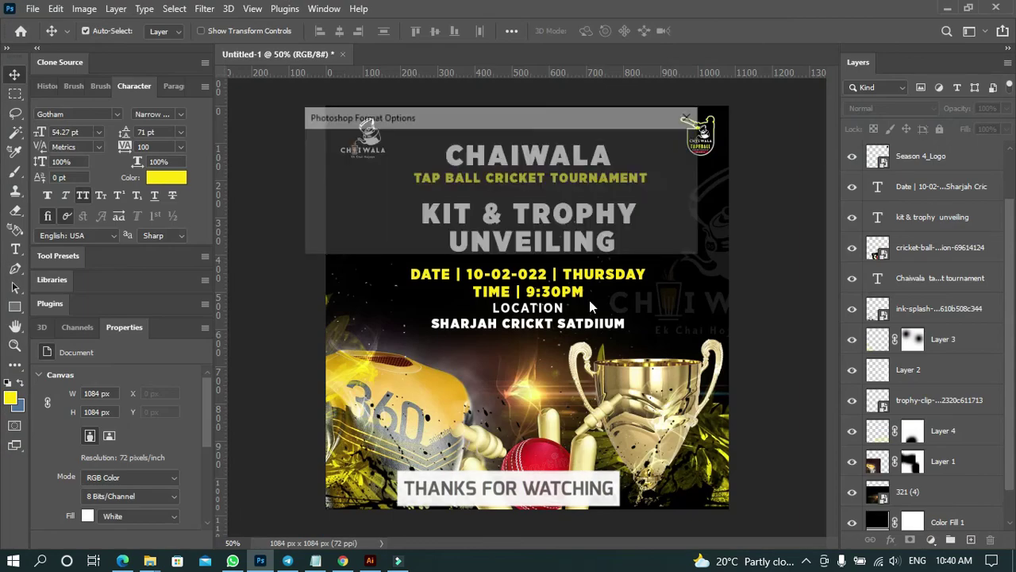
pyautogui.press('Return')
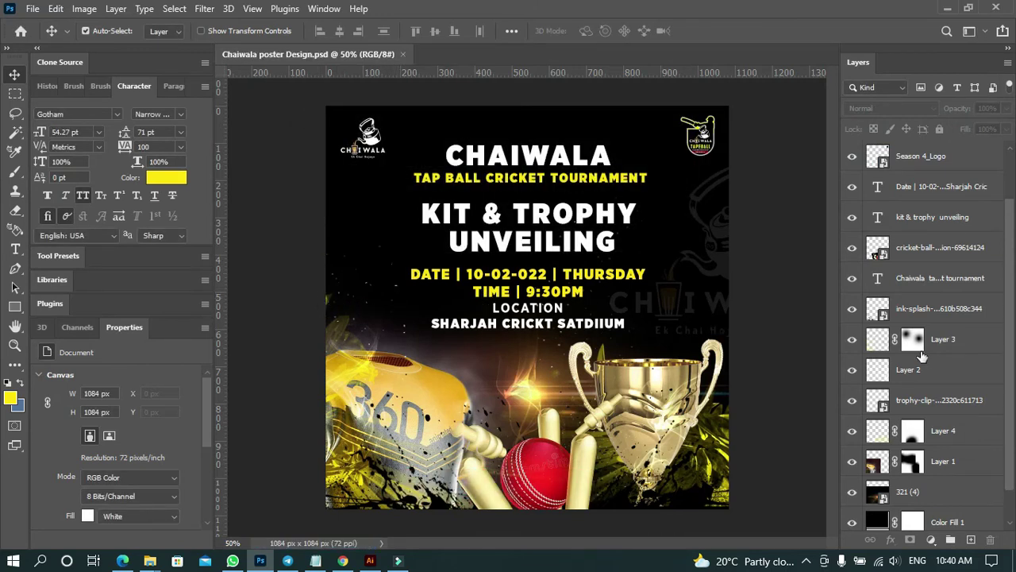
# Select every layer above the Background and group them together.
pyautogui.scroll(2, 970, 490)
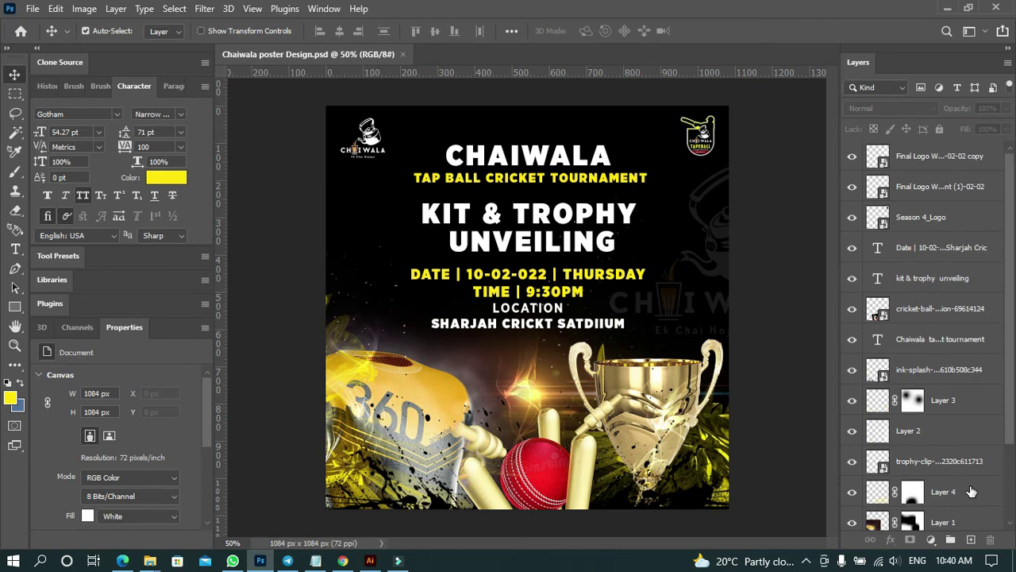
pyautogui.scroll(-3, 968, 491)
pyautogui.click(947, 484)
pyautogui.scroll(3, 961, 440)
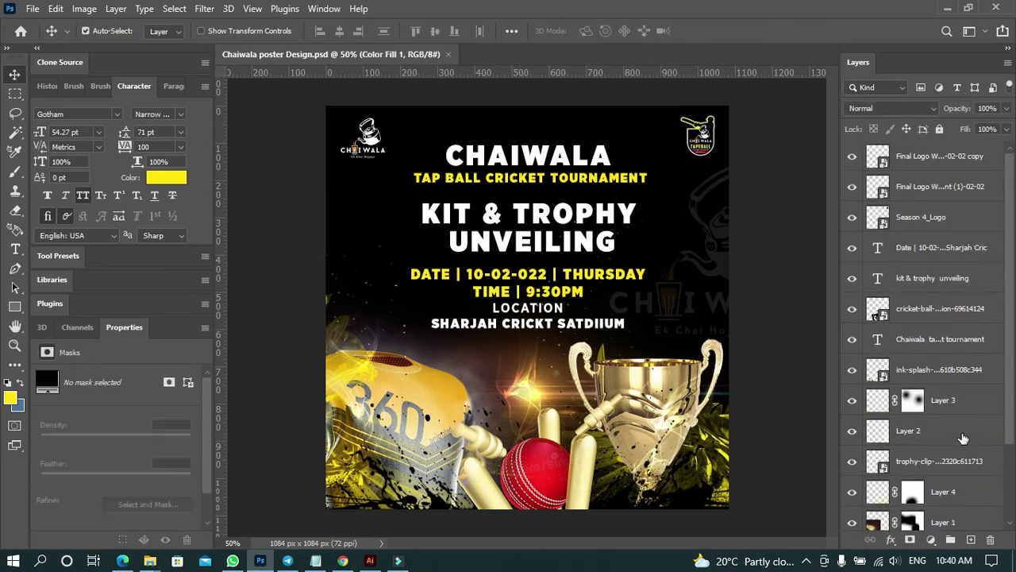
pyautogui.hotkey('ctrl', 'alt', 'a')
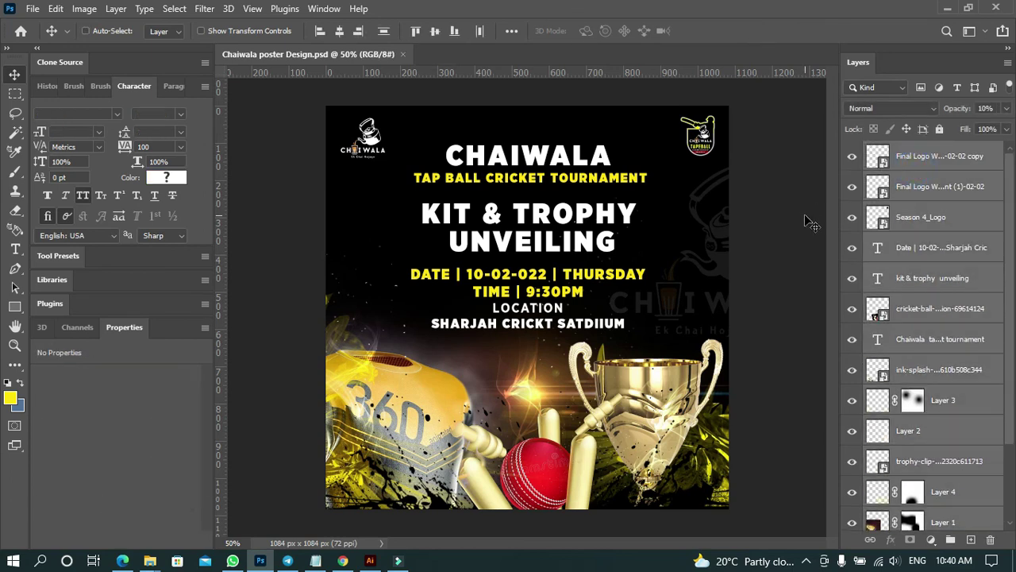
pyautogui.hotkey('ctrl', 'g')
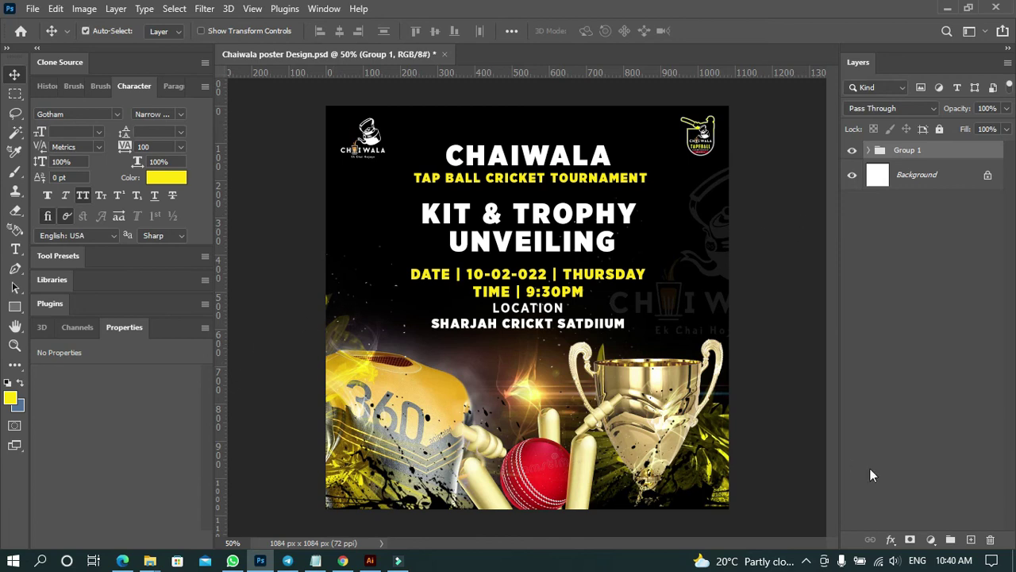
# Add a Color Lookup adjustment layer above the group, try 3DLUT presets up to Crisp_Warm.look, and compare the poster with and without it.
pyautogui.click(931, 540)
pyautogui.click(925, 464)
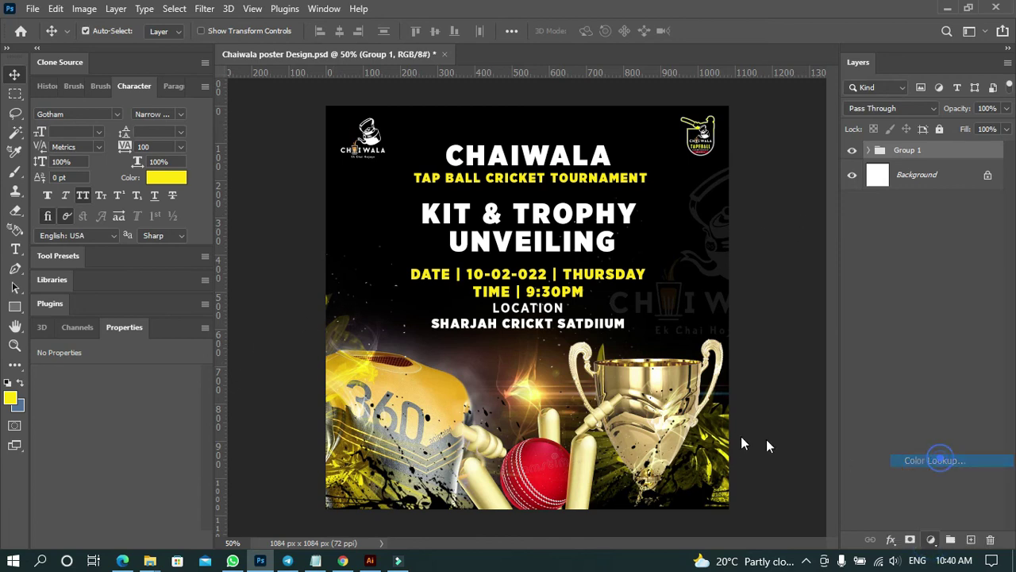
pyautogui.click(147, 379)
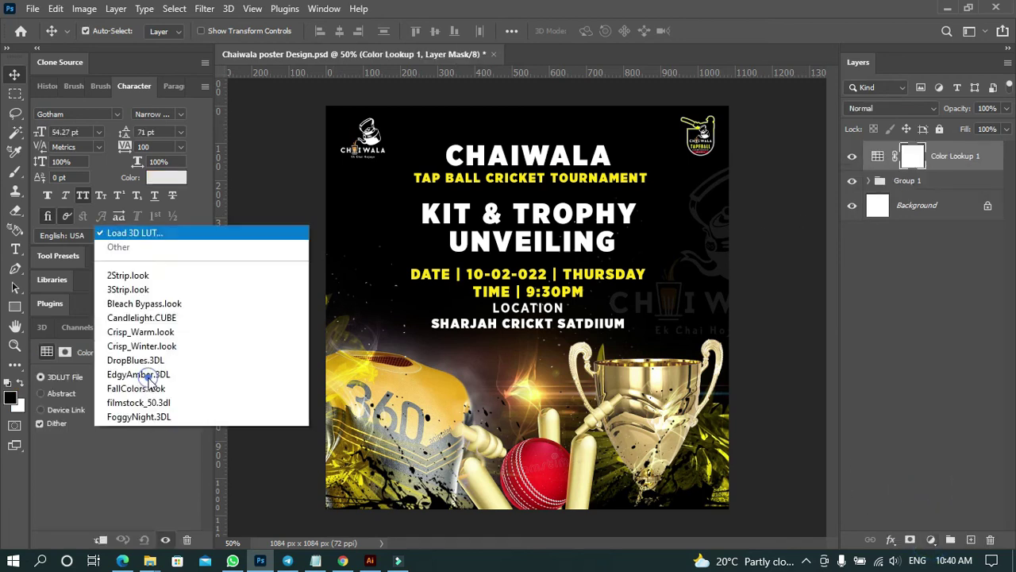
pyautogui.click(139, 49)
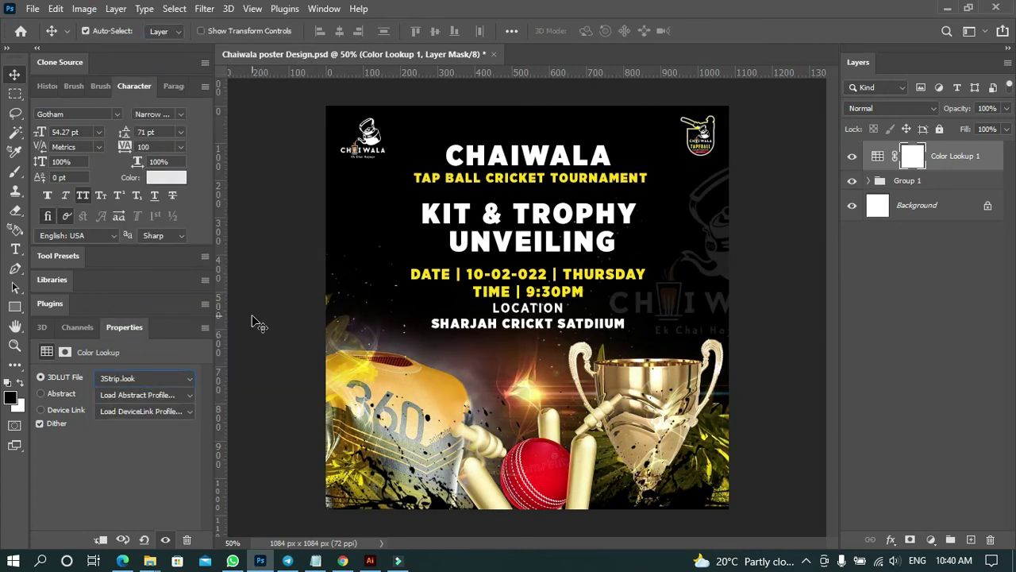
pyautogui.press('Down')
pyautogui.press('Down')
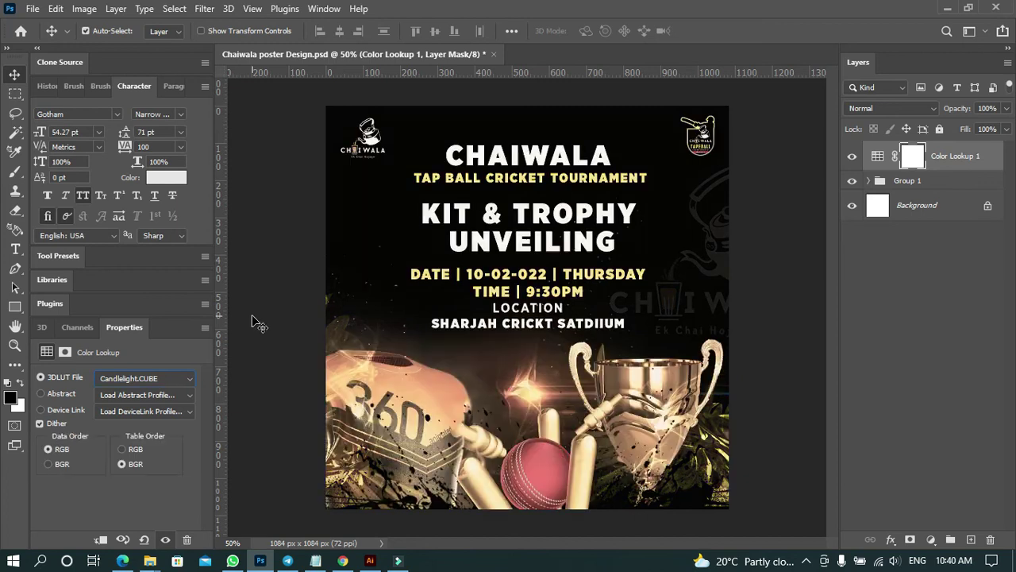
pyautogui.press('Down')
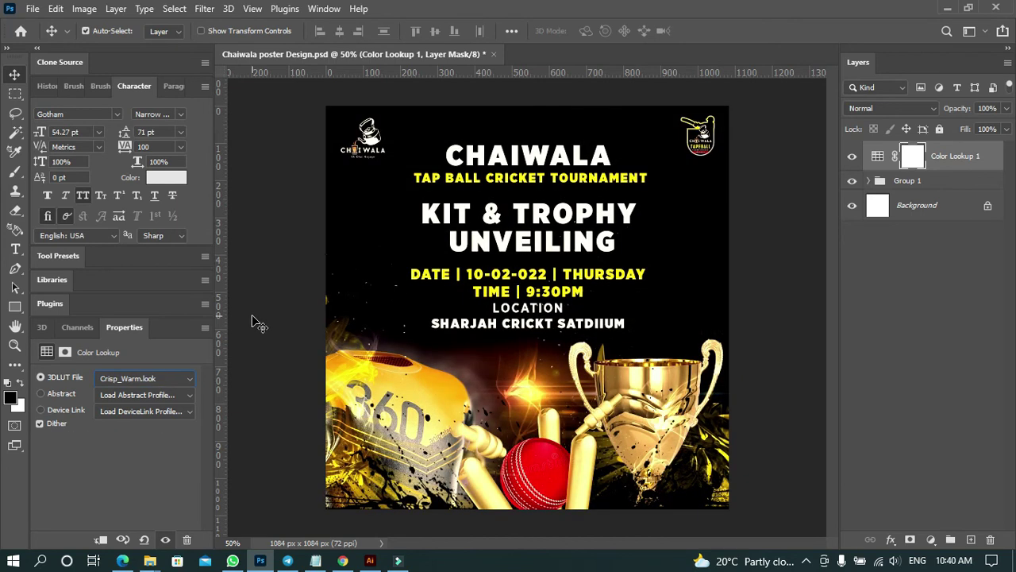
pyautogui.click(852, 158)
pyautogui.click(852, 158)
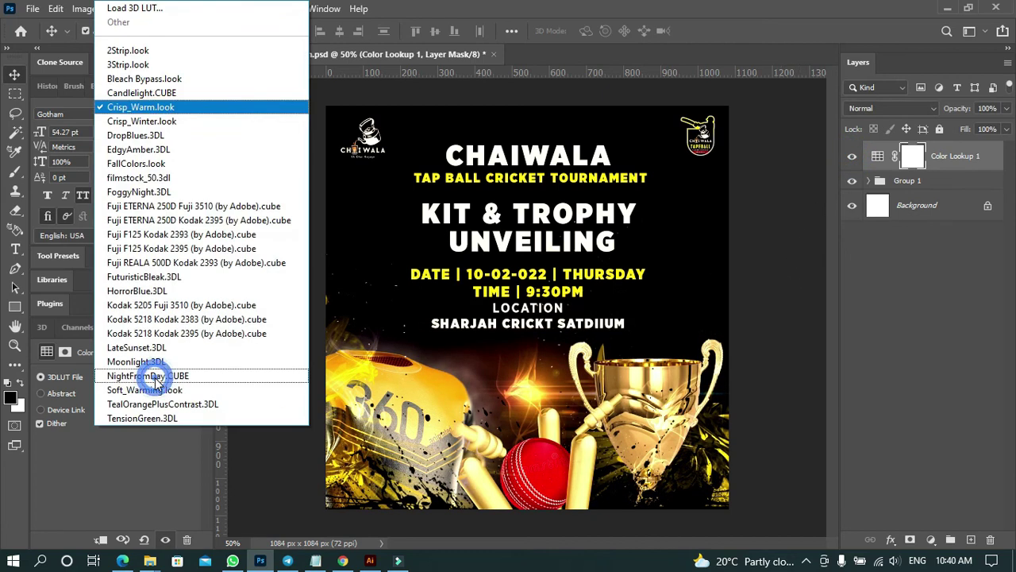
# Set the Color Lookup layer's 3DLUT file to EdgyAmber.3DL and compare the poster with and without the effect.
pyautogui.click(149, 107)
pyautogui.press('Down')
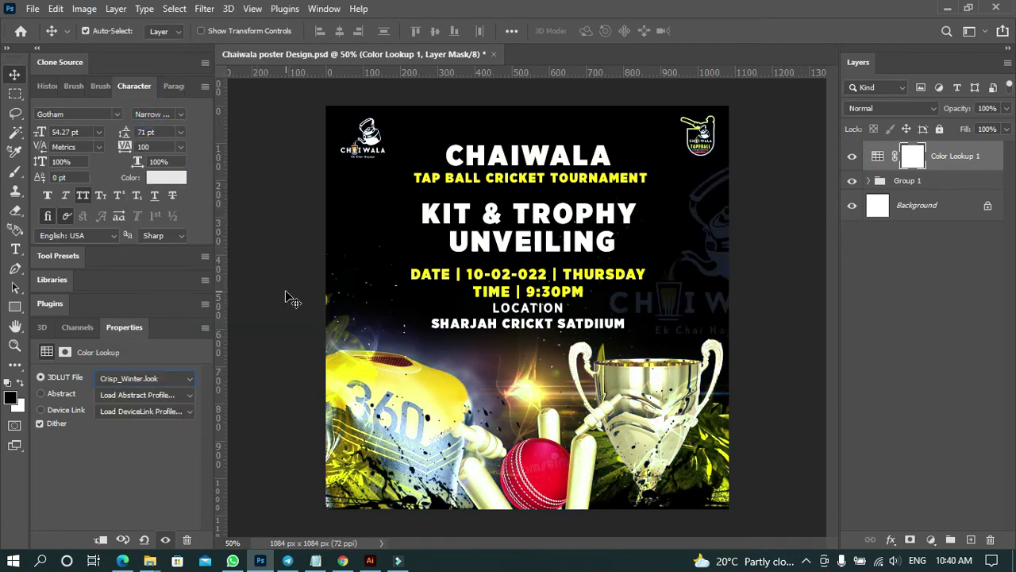
pyautogui.press('Down')
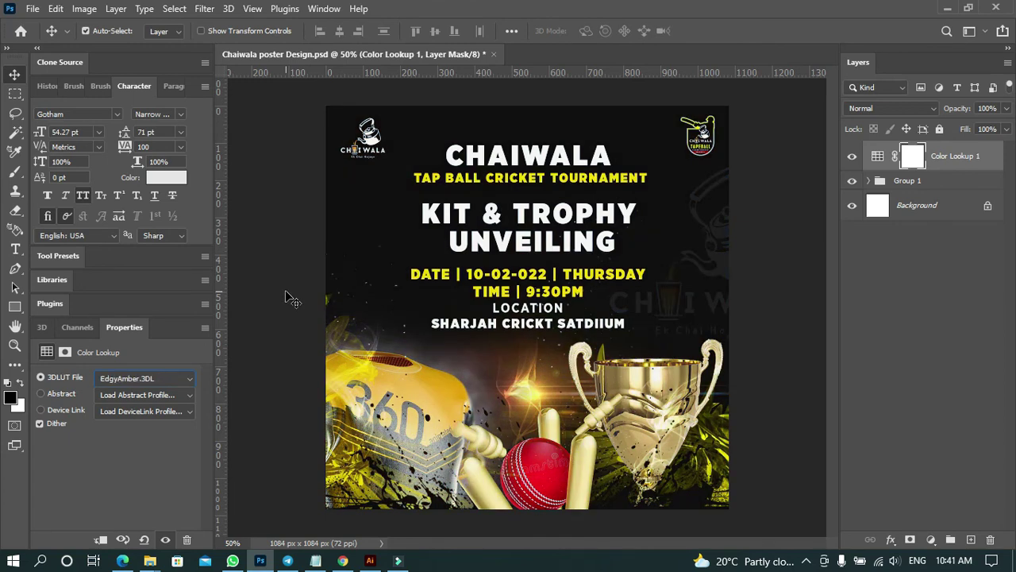
pyautogui.press('Down')
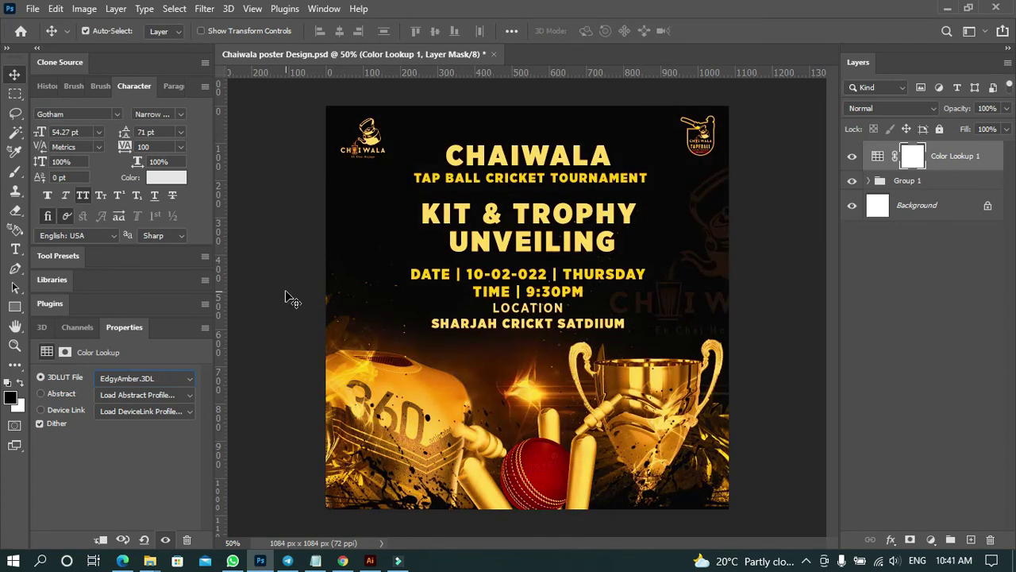
pyautogui.click(853, 157)
pyautogui.click(852, 157)
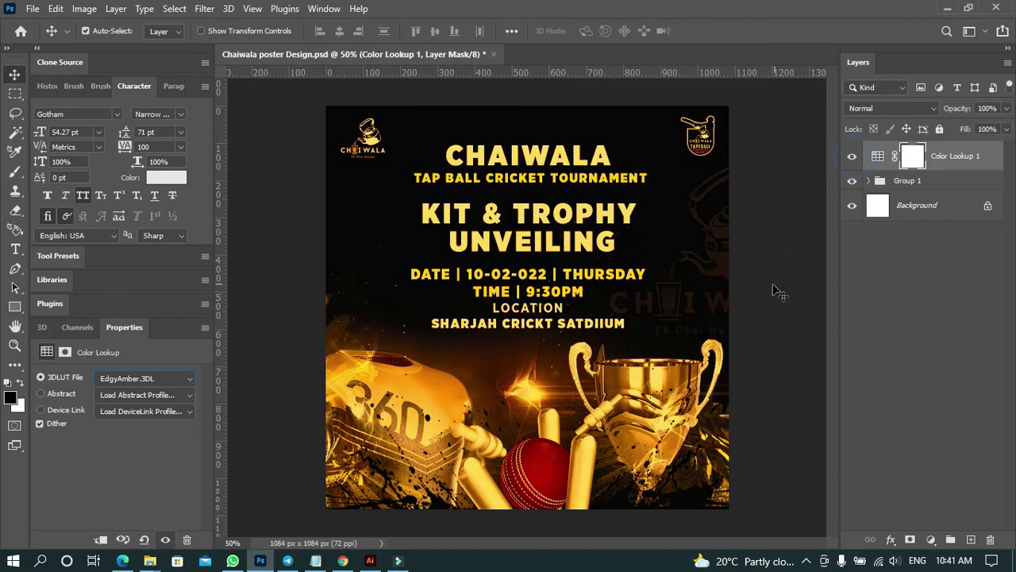
# Save the poster document, and save a JPEG copy named "Chaiwala poster Design copy" in the Post Design folder.
pyautogui.click(286, 238)
pyautogui.hotkey('ctrl', 's')
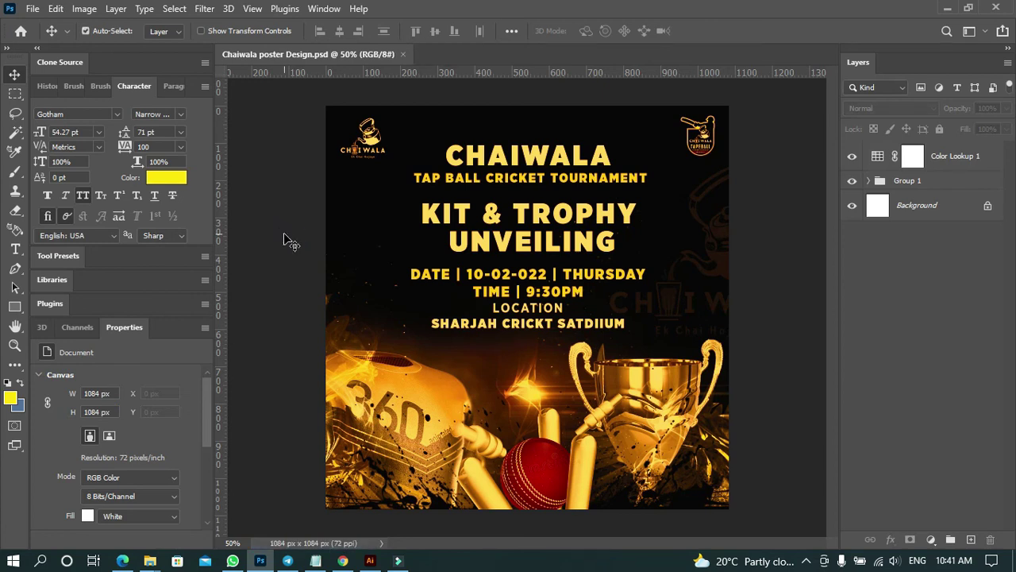
pyautogui.click(32, 10)
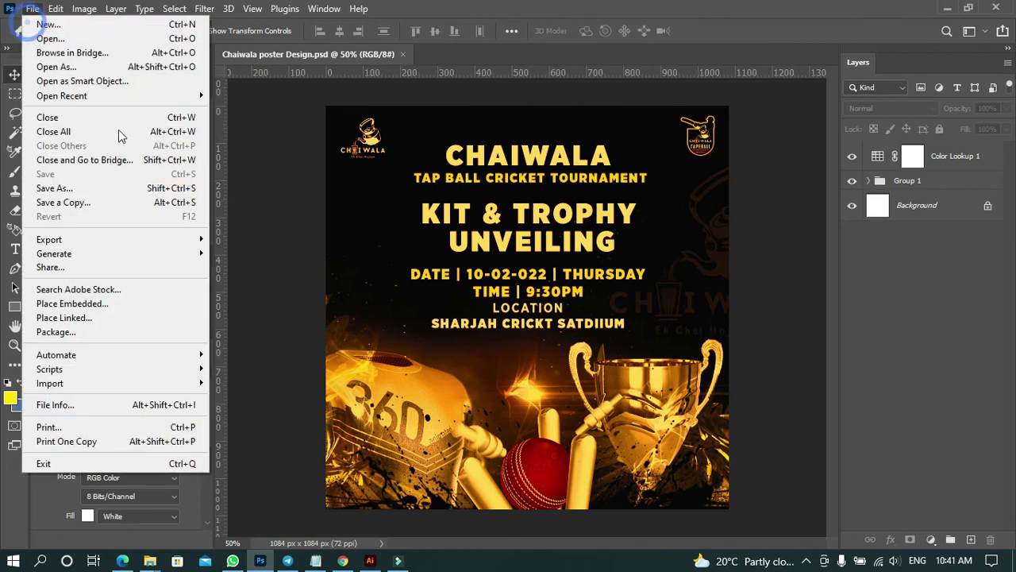
pyautogui.click(117, 203)
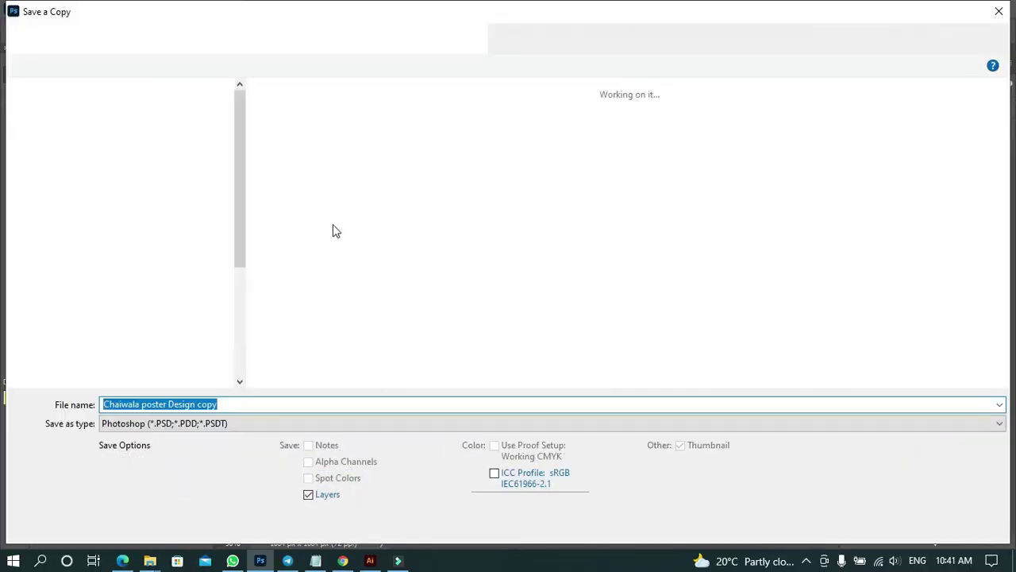
pyautogui.click(248, 421)
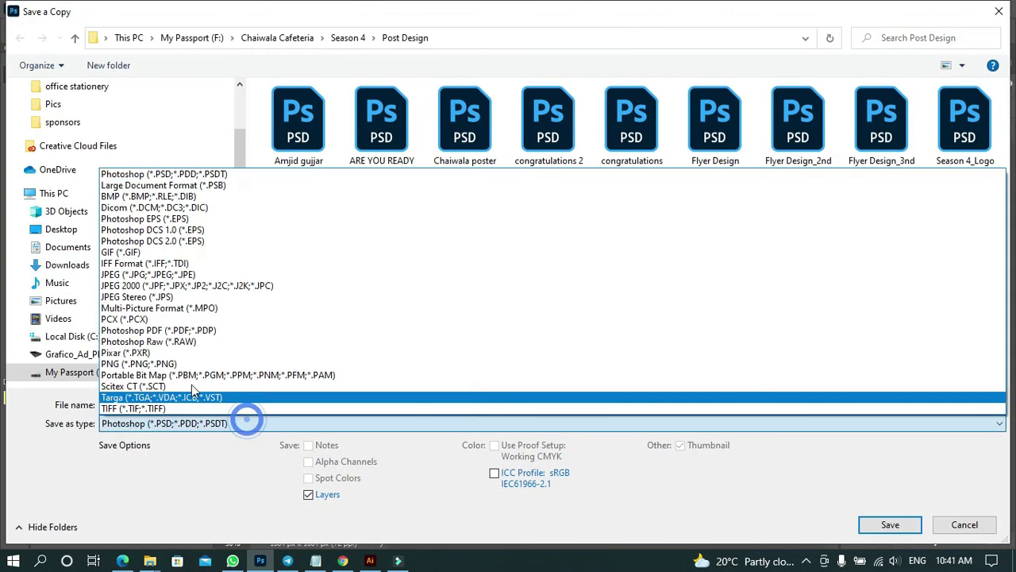
pyautogui.click(167, 271)
pyautogui.click(267, 408)
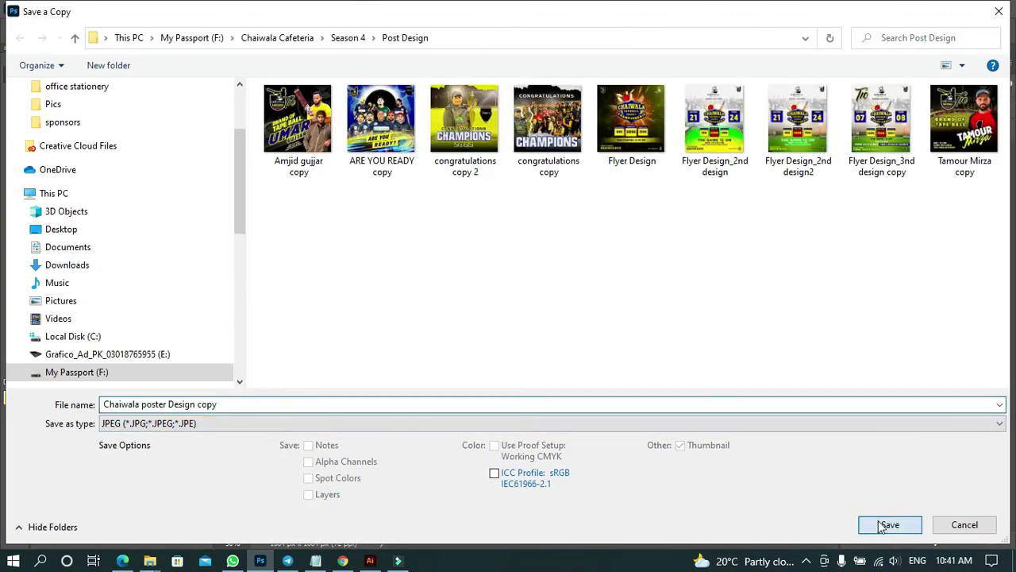
pyautogui.click(888, 523)
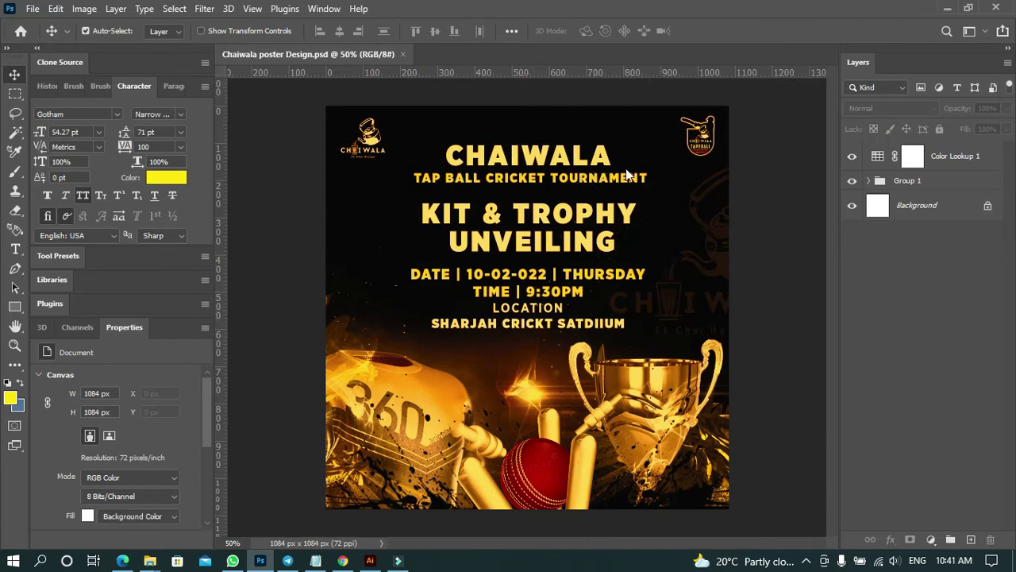
pyautogui.click(587, 118)
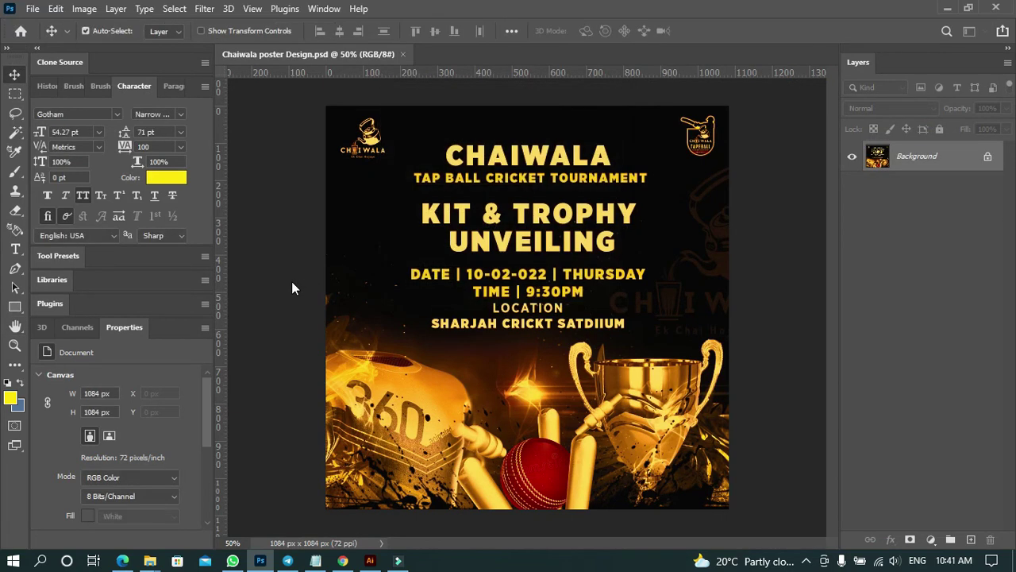
# Find the JPEG "Chaiwala poster Design copy" in the Post Design folder and open it in the image viewer for review.
pyautogui.click(32, 9)
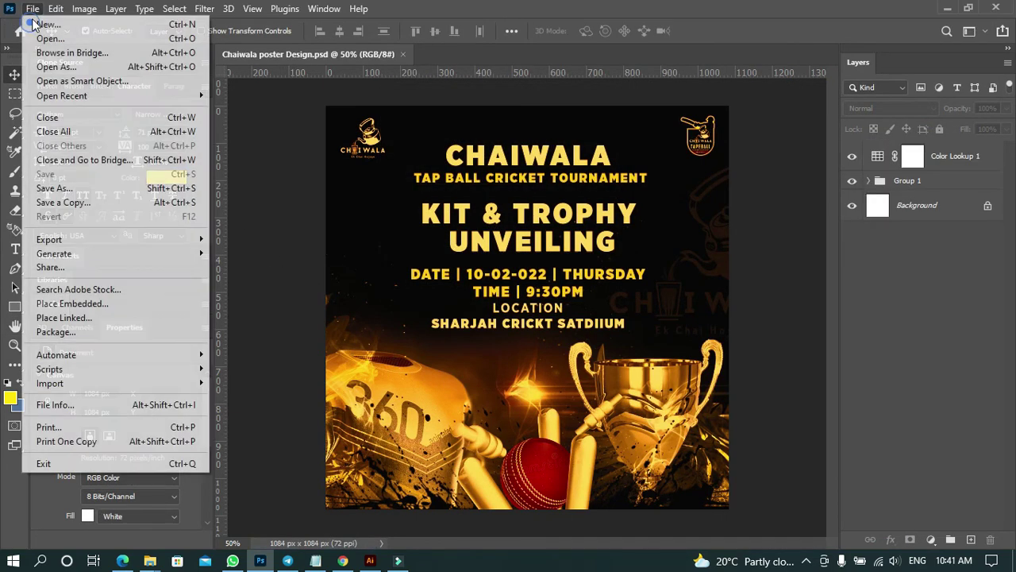
pyautogui.click(374, 300)
pyautogui.hotkey('ctrl', 'o')
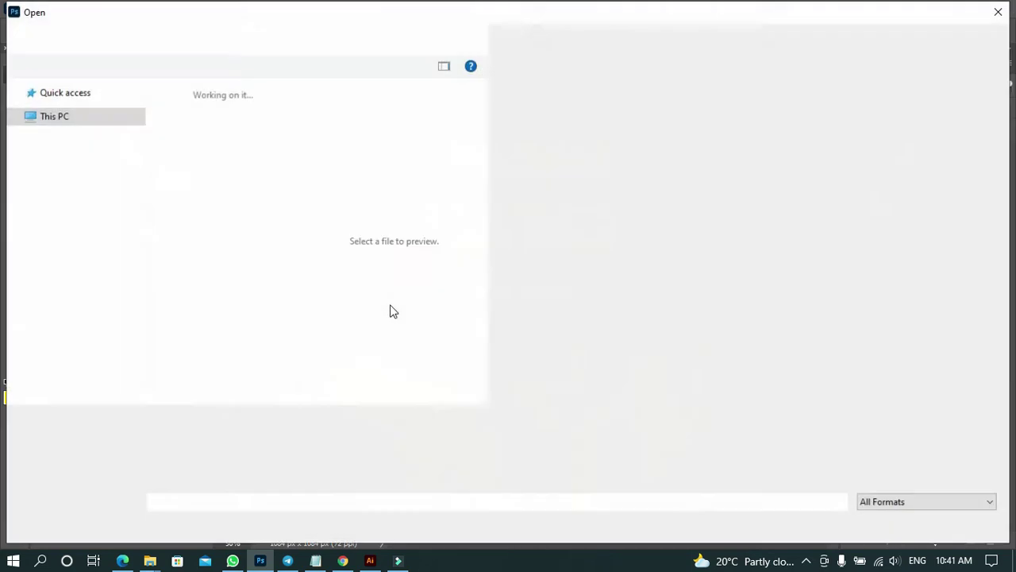
pyautogui.click(524, 120)
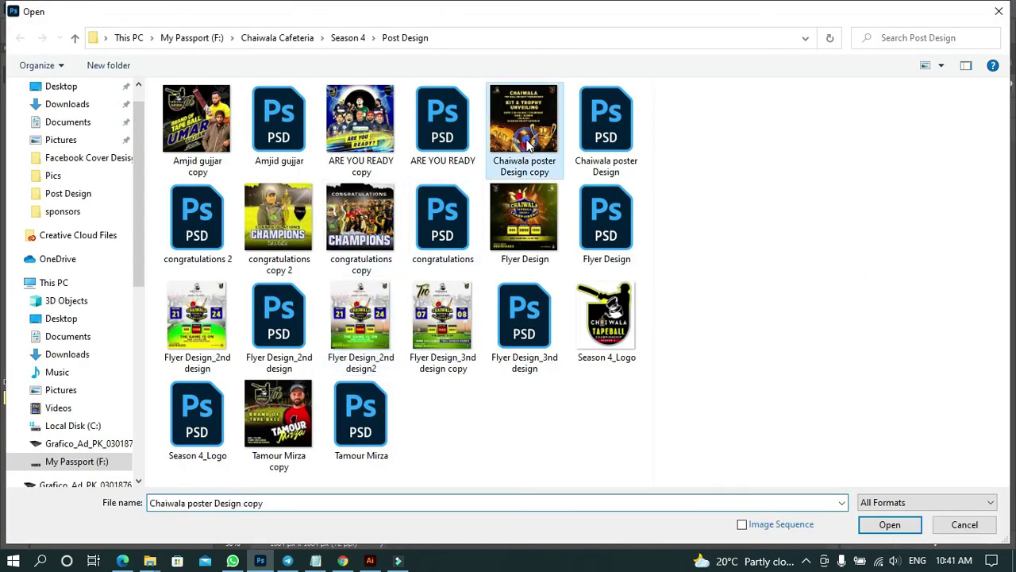
pyautogui.rightClick(527, 119)
pyautogui.click(572, 112)
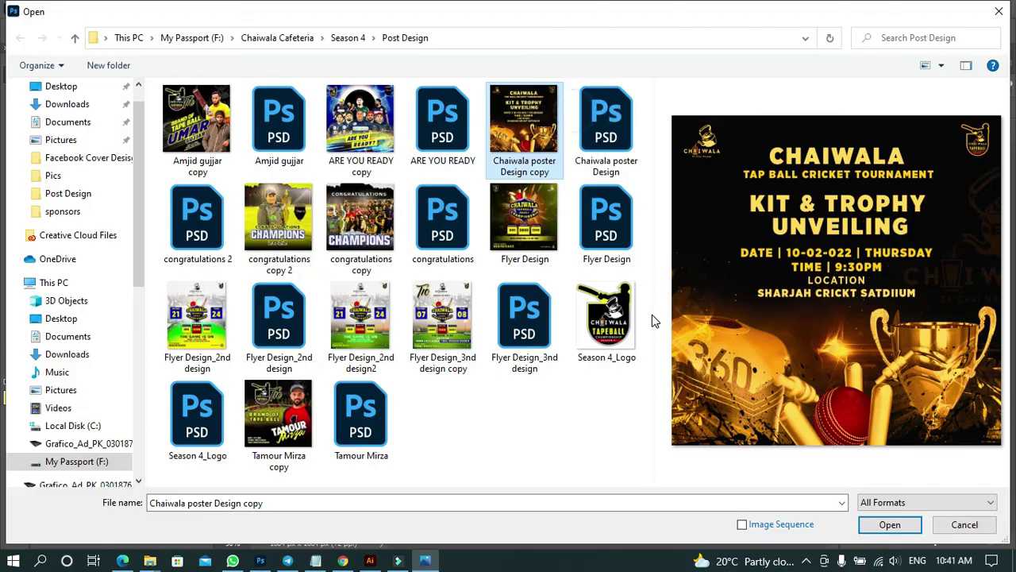